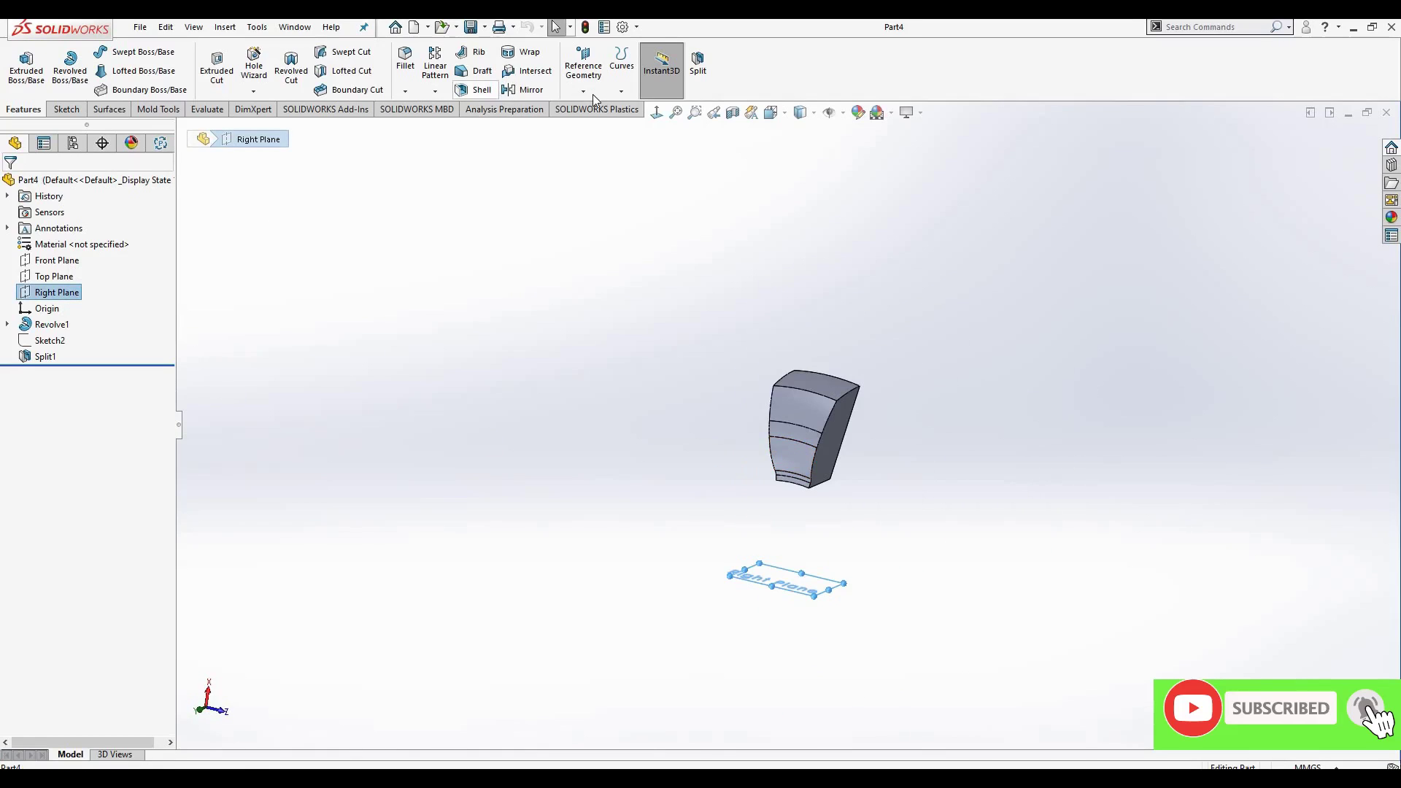
- Create Plane1, 420 mm from the Right Plane, and start Sketch3 on it
left_click(583, 91)
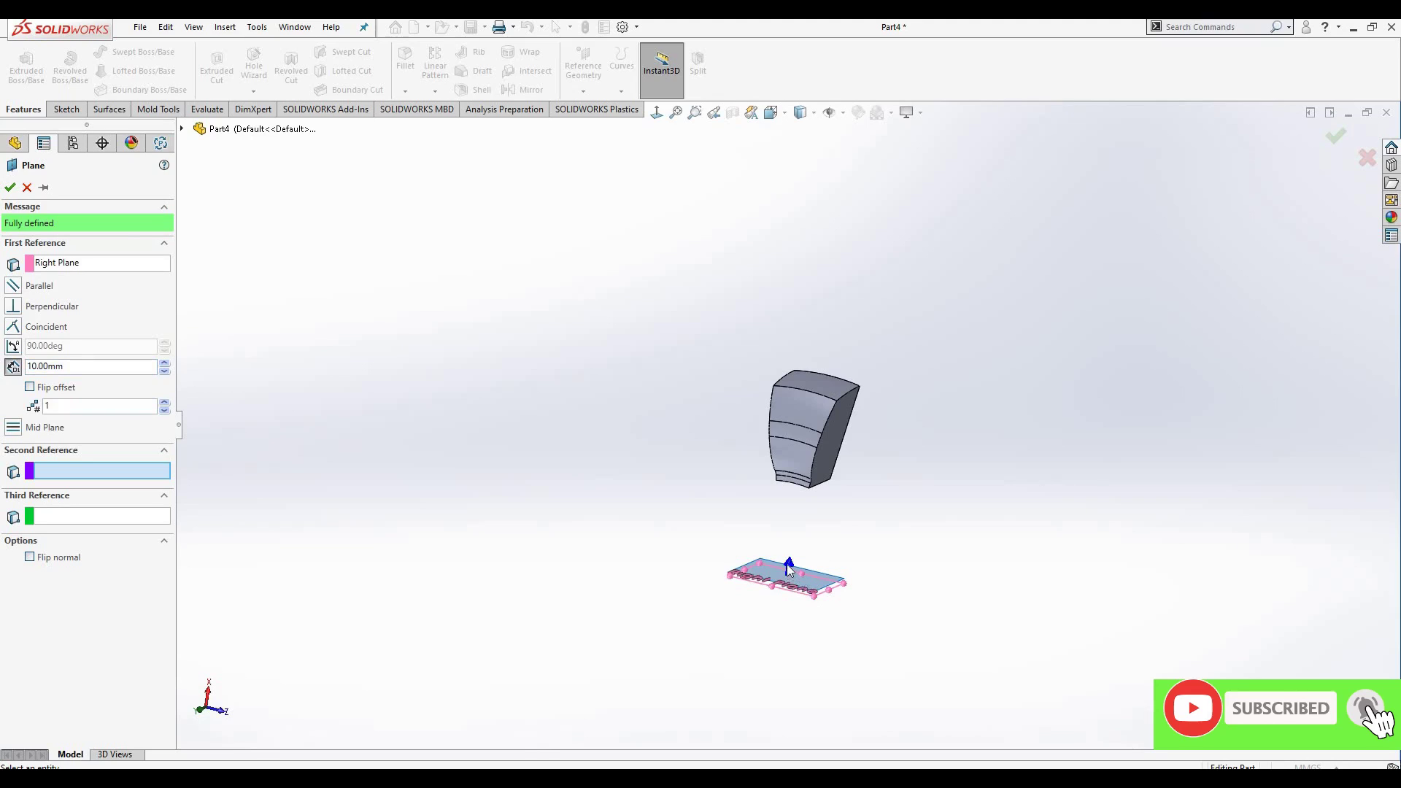
left_click(164, 362)
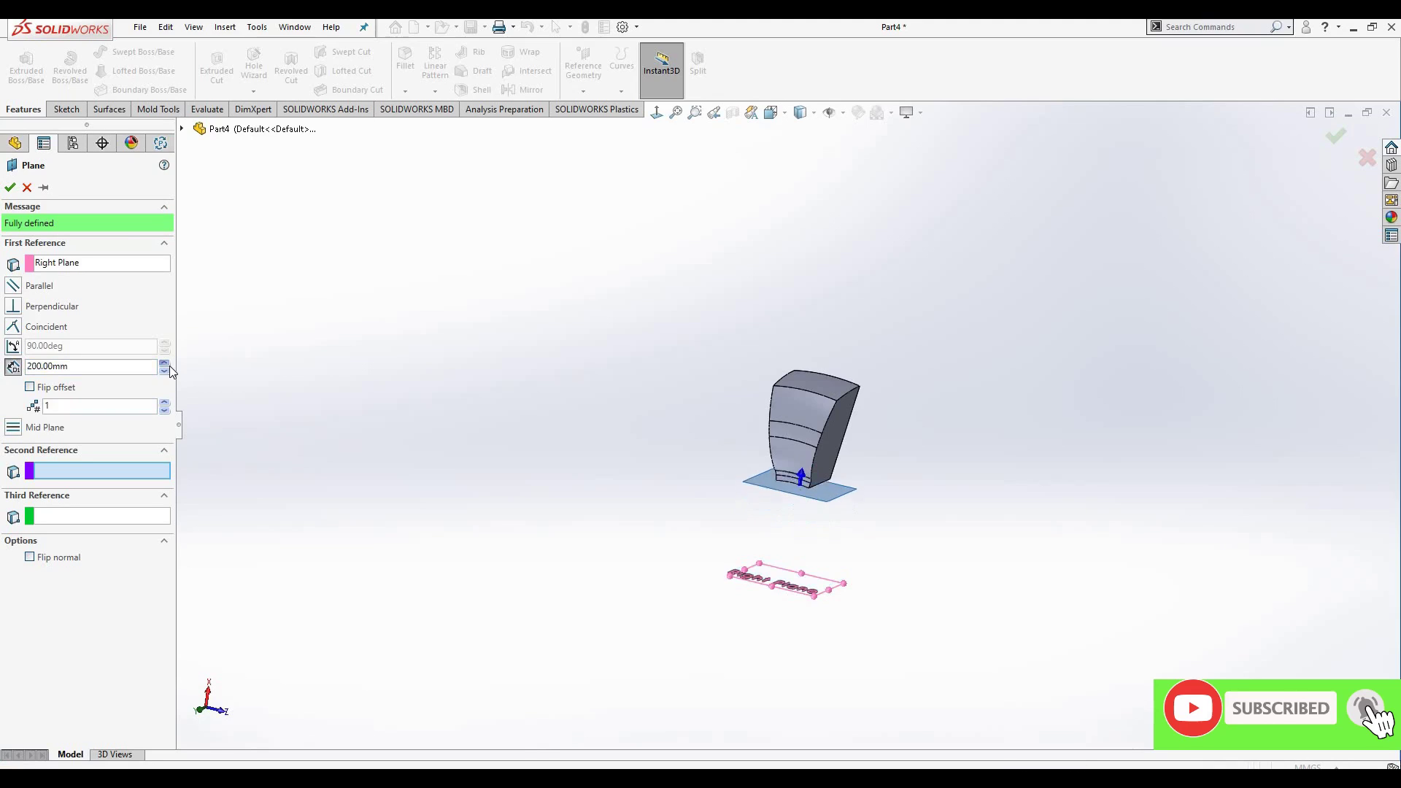
left_click(10, 188)
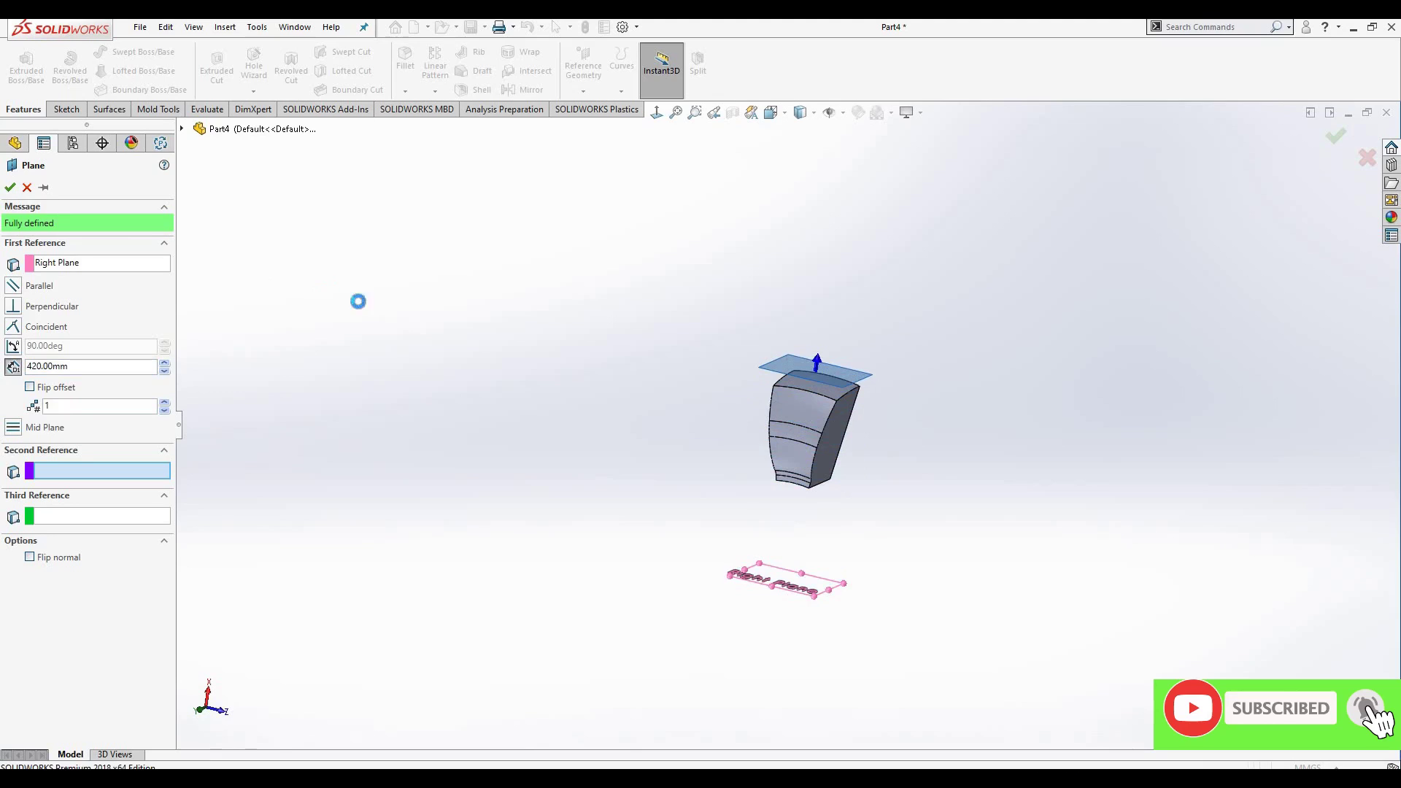
left_click(826, 327)
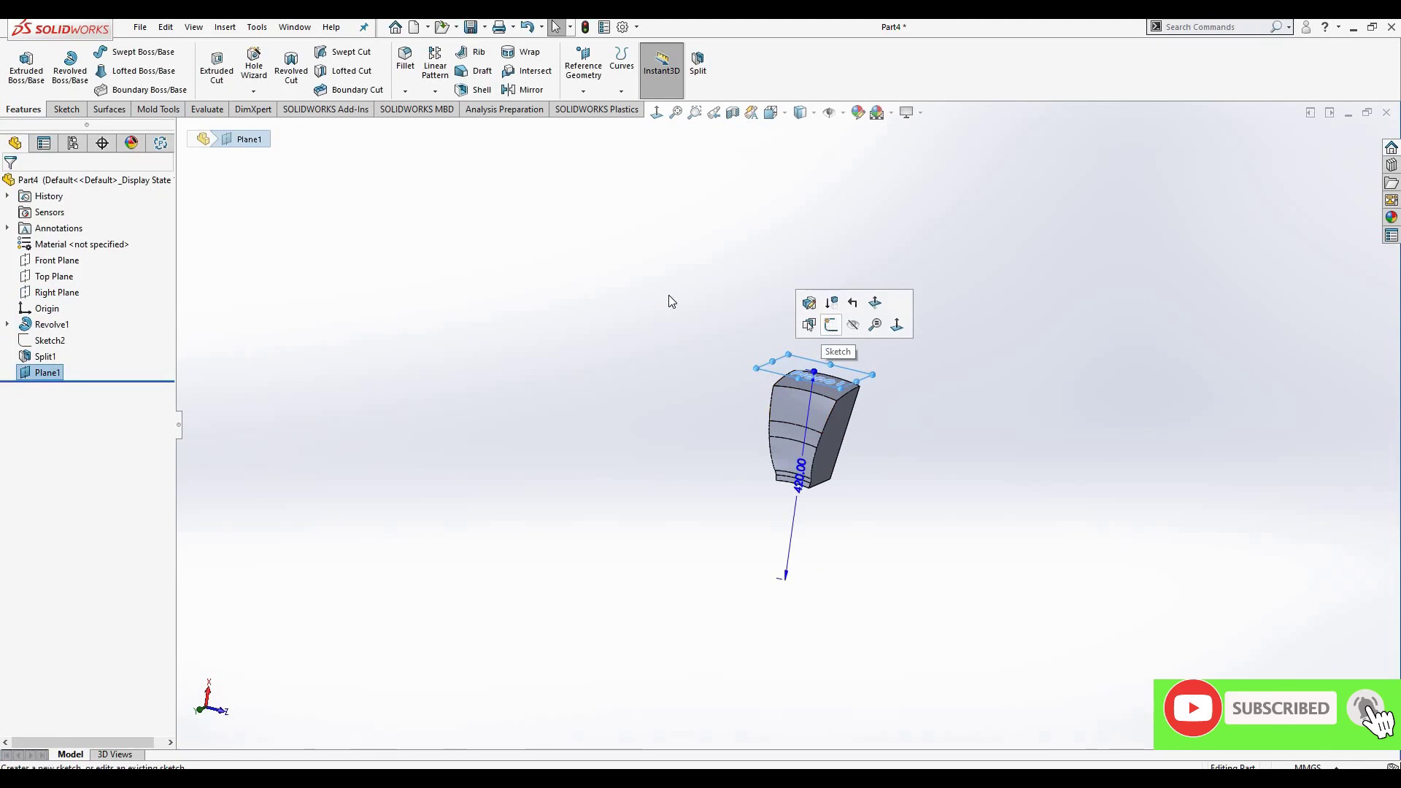
- Face the new plane and draw a vertical centerline up from the origin
left_click(655, 115)
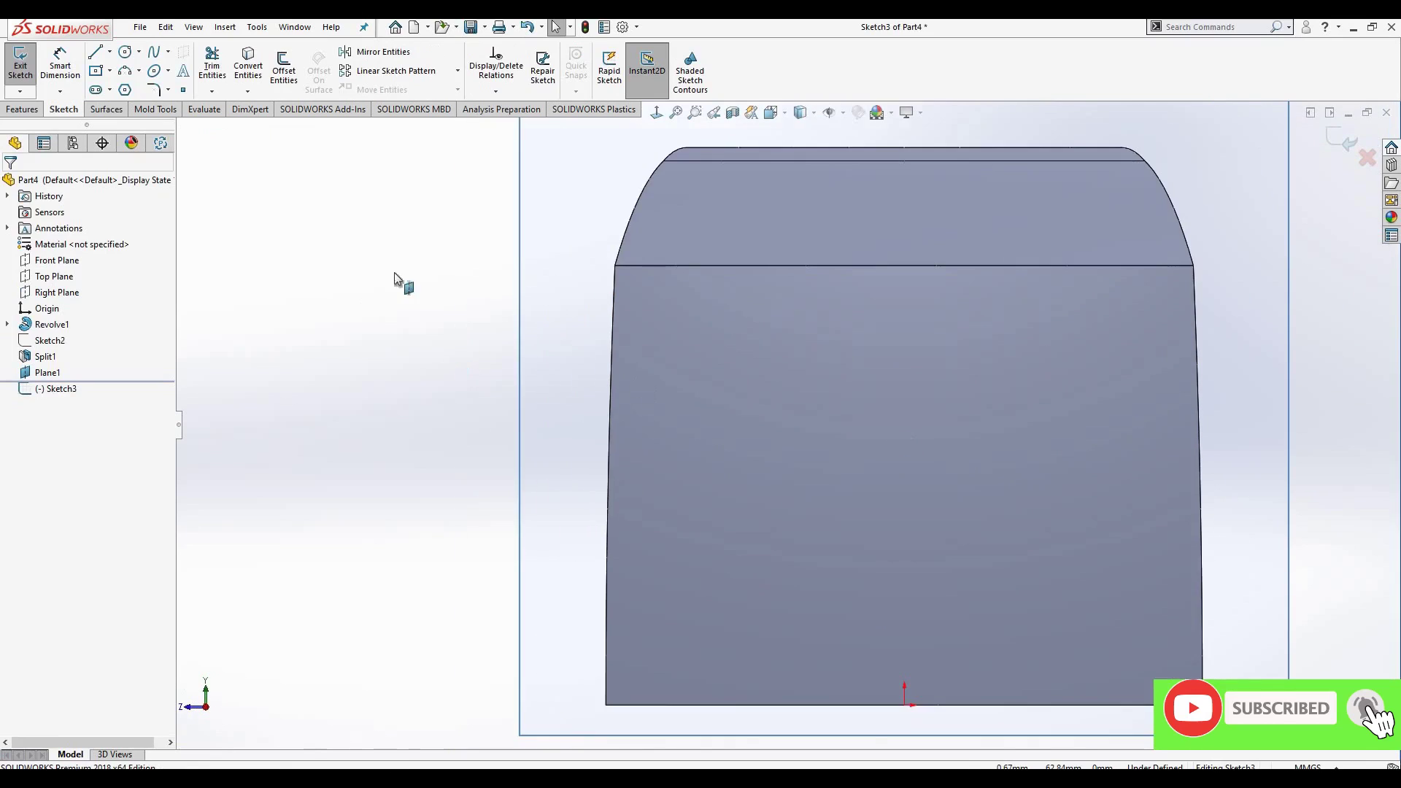
left_click(109, 52)
left_click(124, 86)
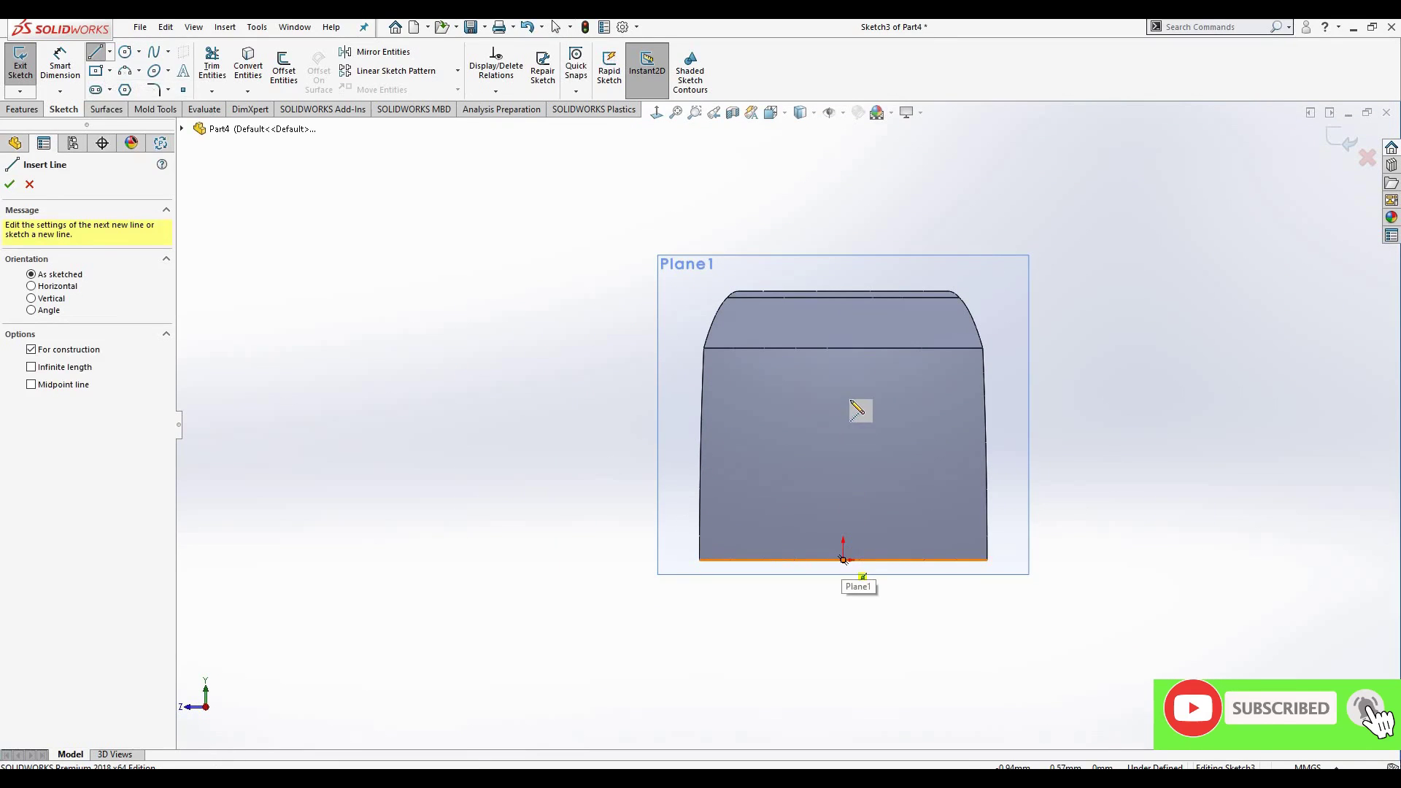
left_click_drag(843, 560, 850, 399)
key("Escape")
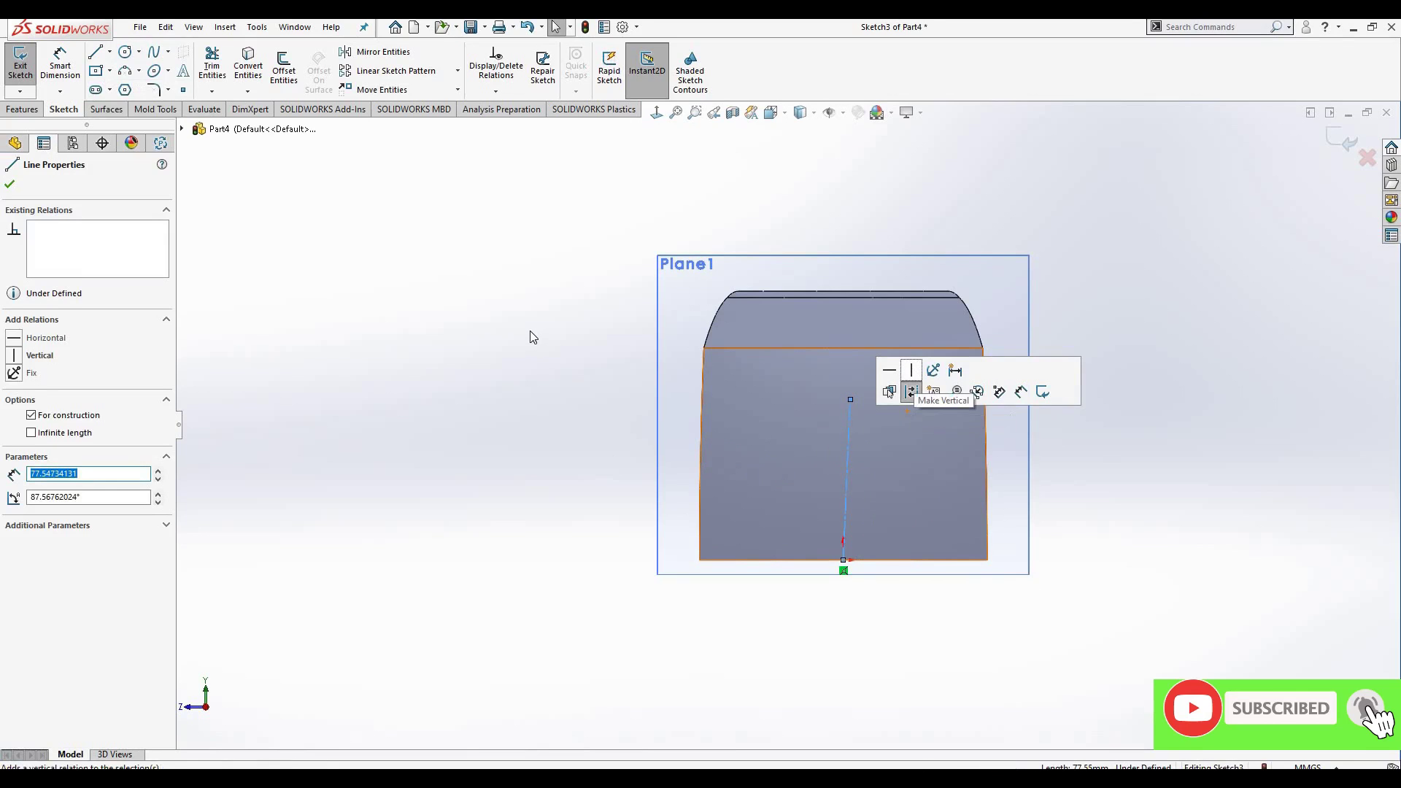
left_click(912, 370)
key("Escape")
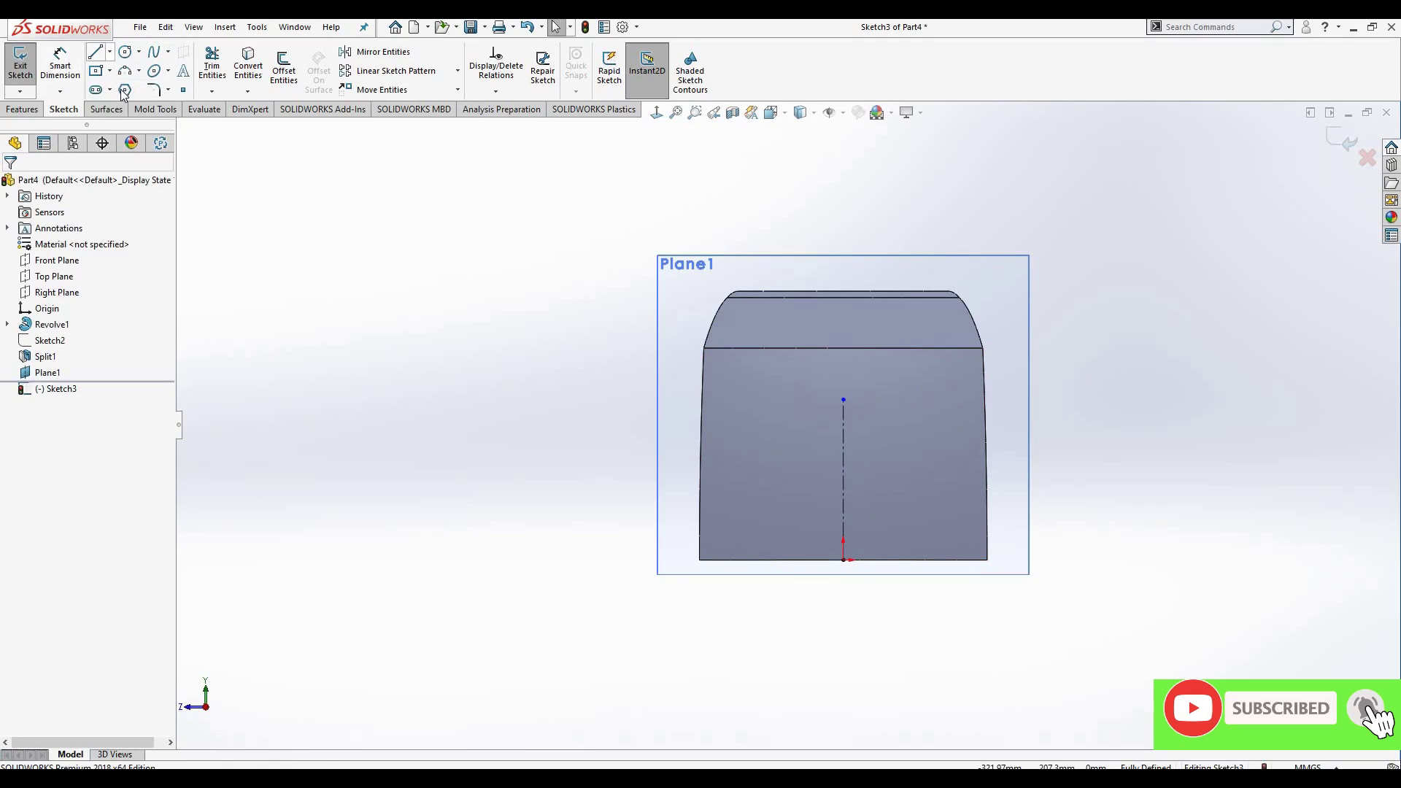
- Draw a second vertical centerline up from the bottom edge, right of the first
left_click(109, 52)
left_click(128, 84)
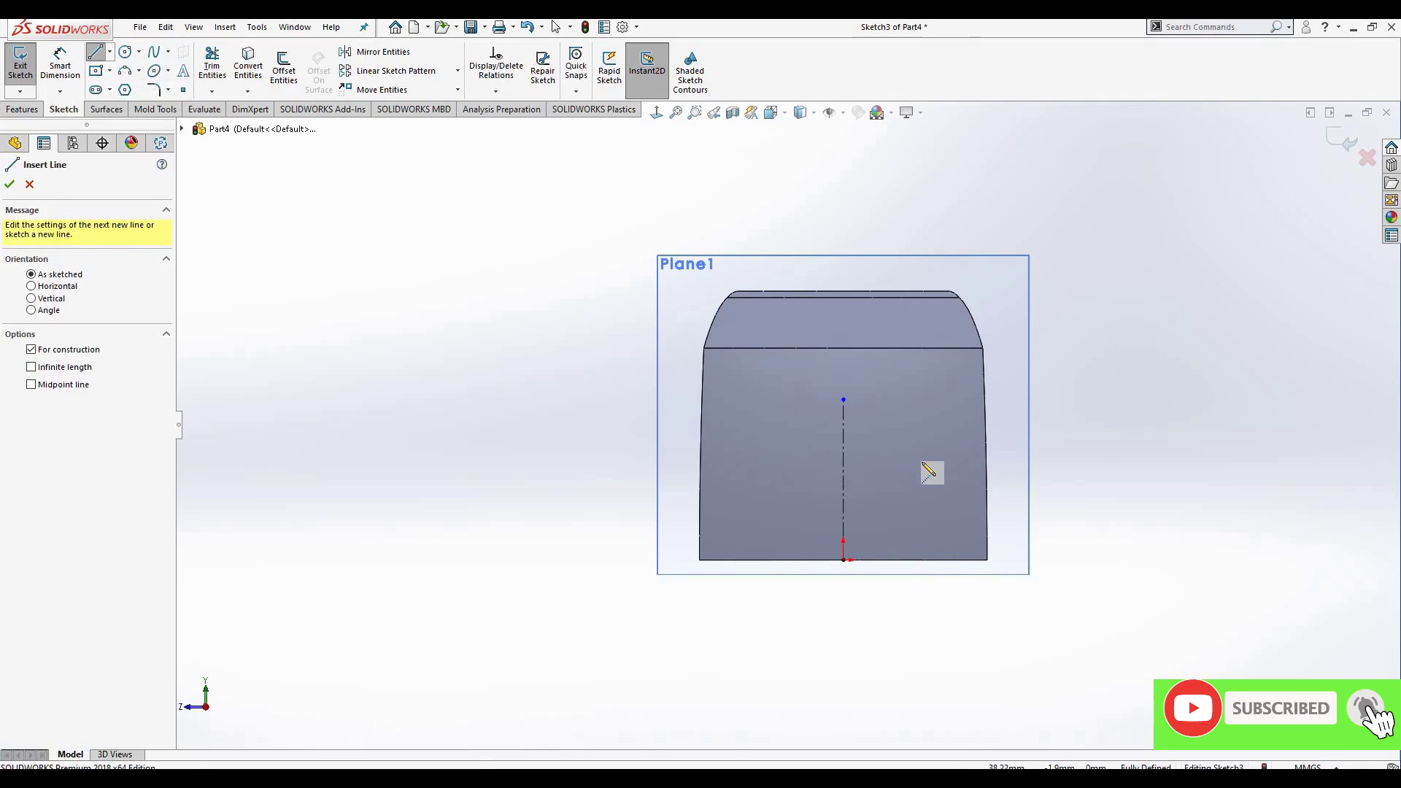
left_click(920, 560)
left_click(920, 441)
right_click(921, 442)
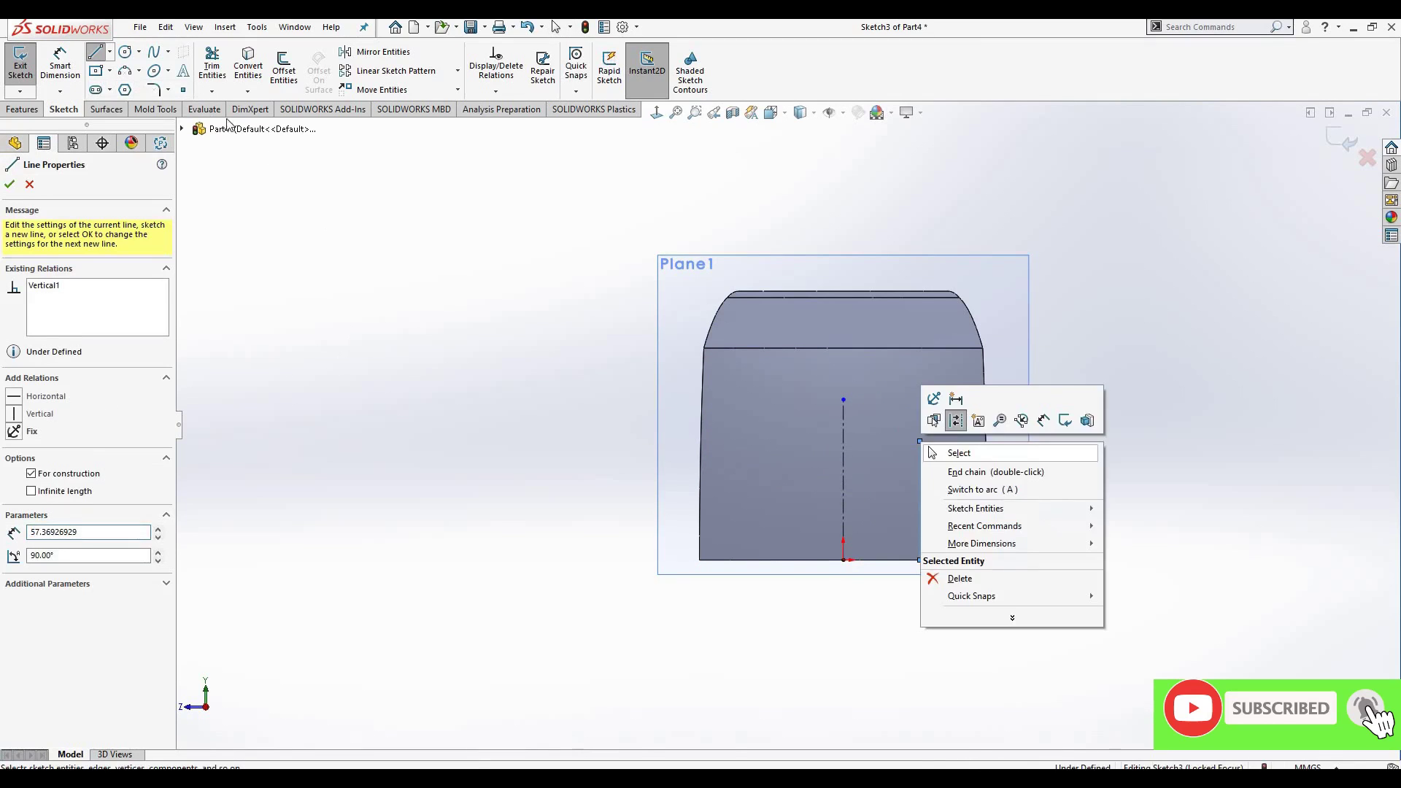
left_click(931, 453)
- Dimension the spacing between the two centerlines to 69.72 mm
key("d")
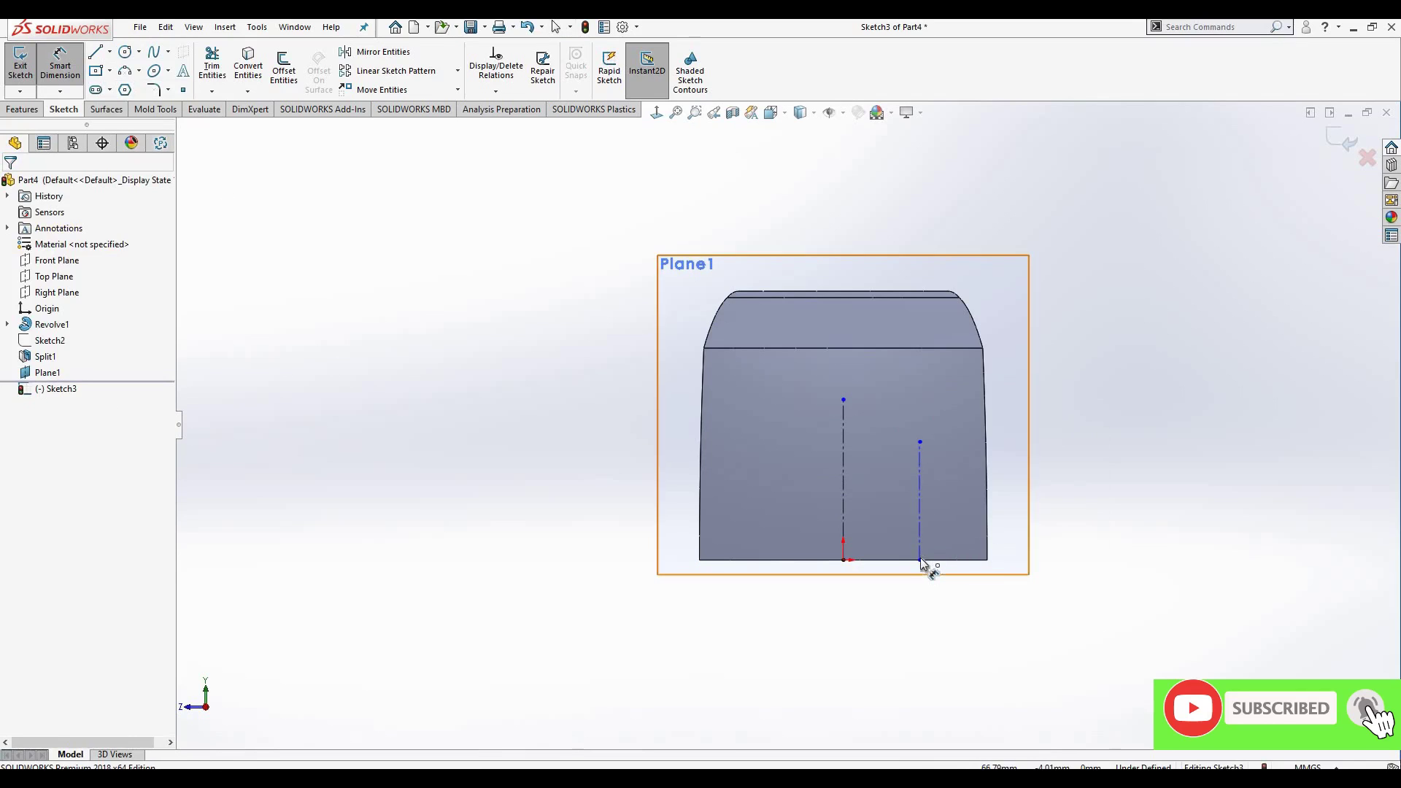
left_click(920, 559)
left_click(830, 581)
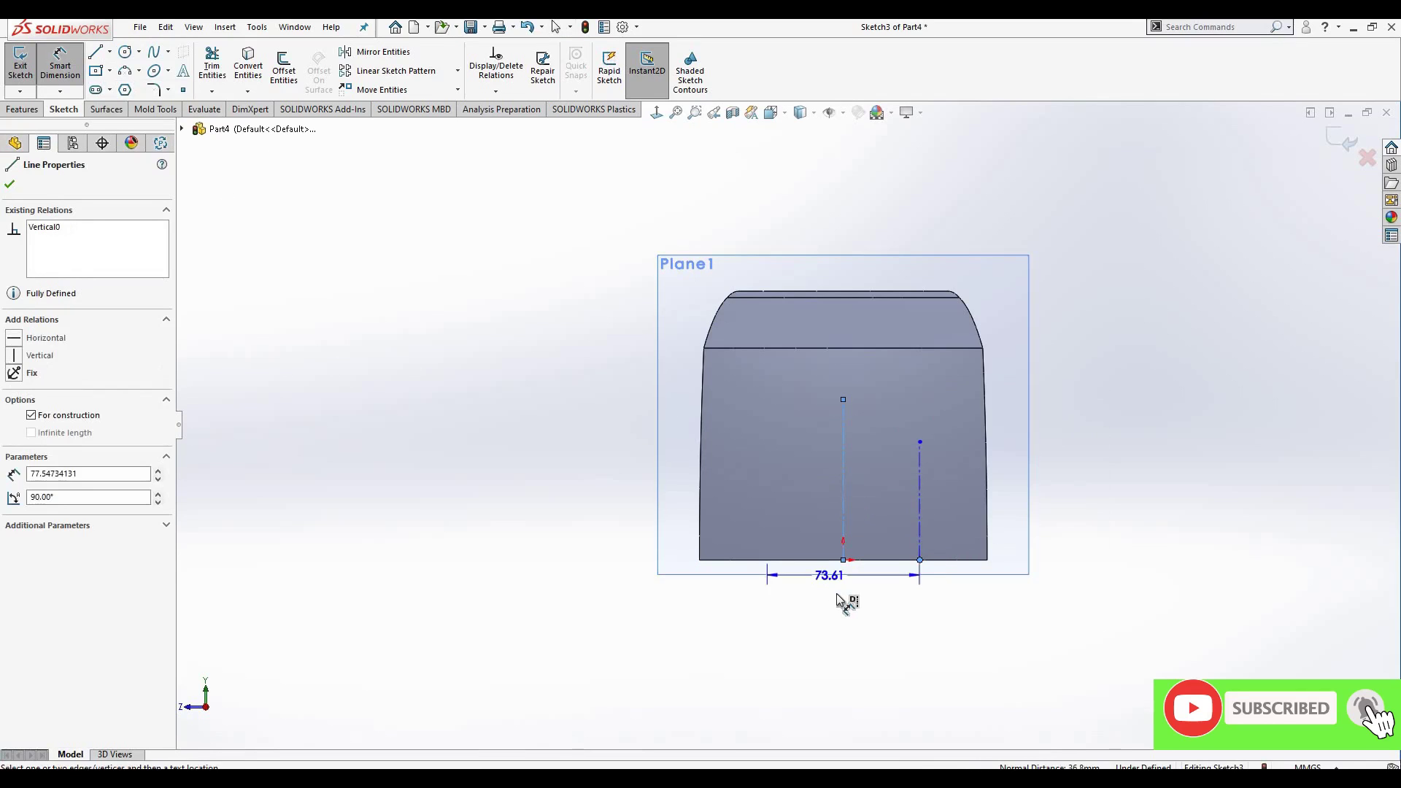
left_click(840, 595)
type("69.")
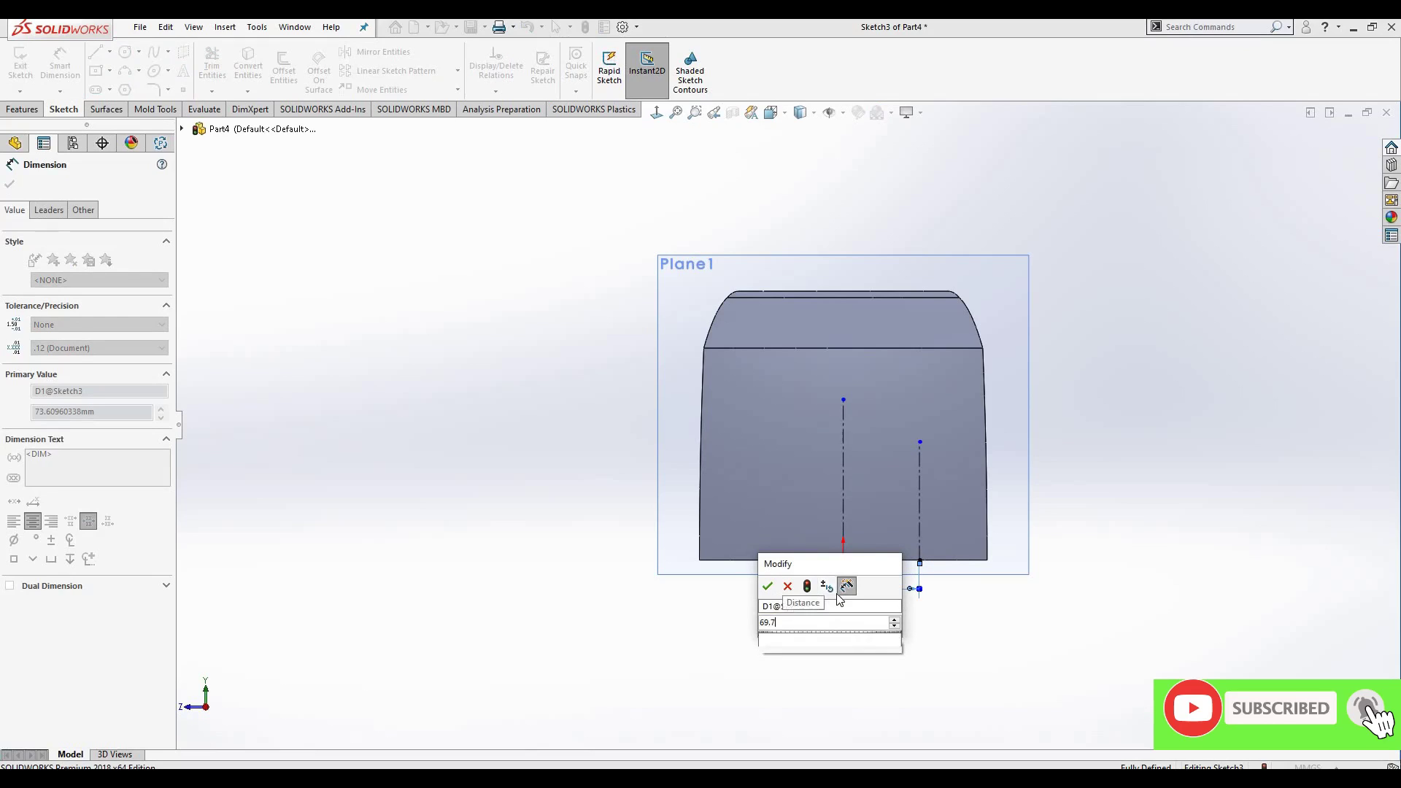
type("72")
key("Return")
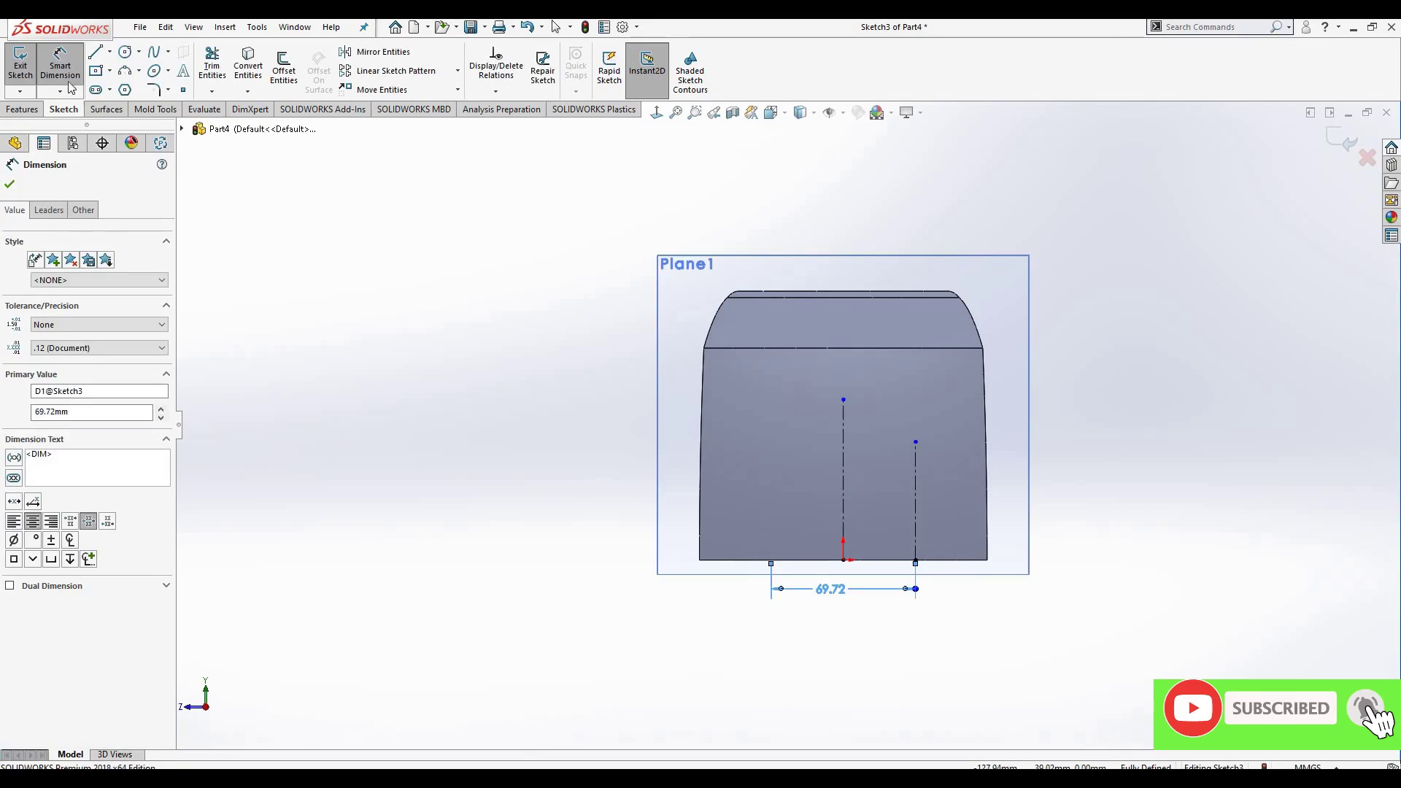
key("Escape")
key("Escape")
- Mirror the right centerline about the central centerline
left_click(916, 473)
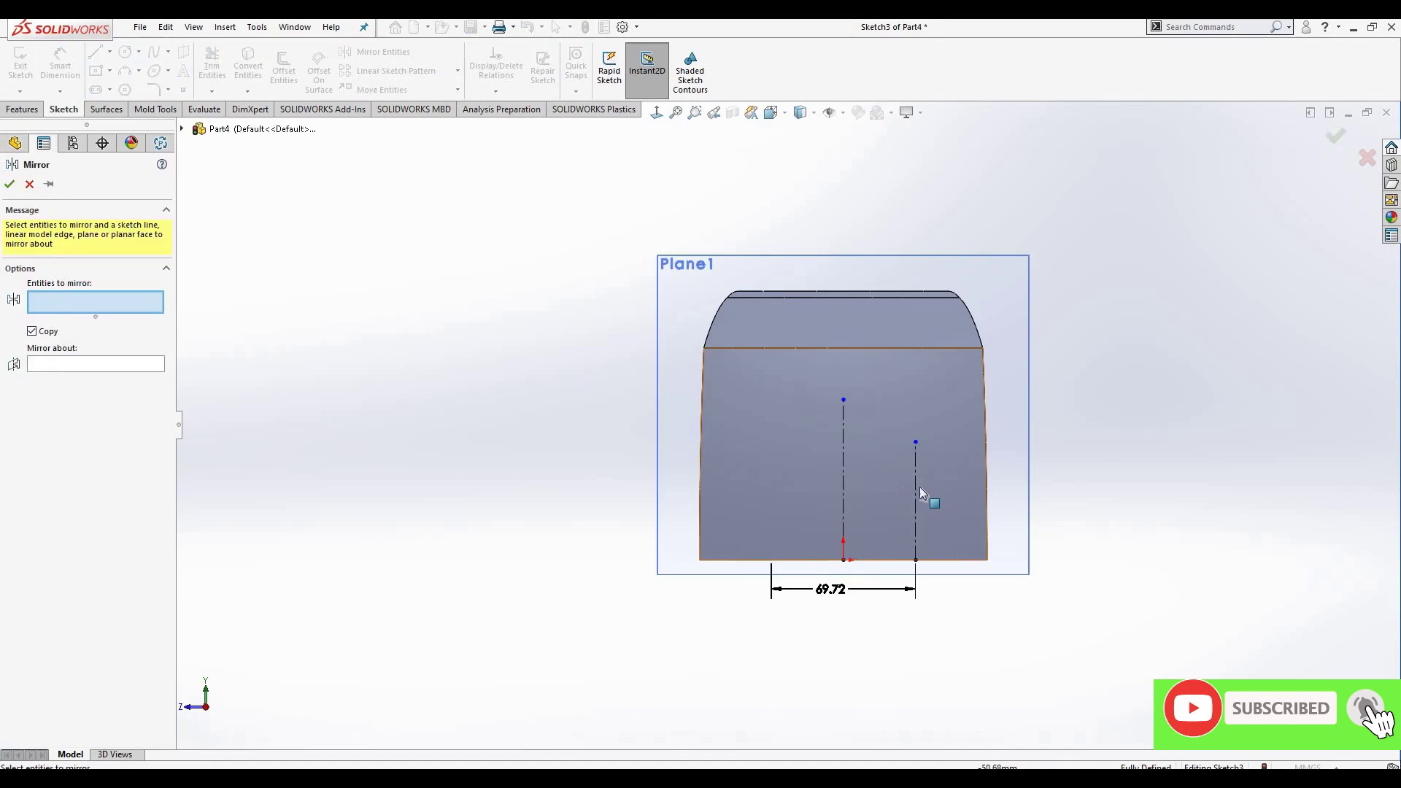
left_click(844, 467)
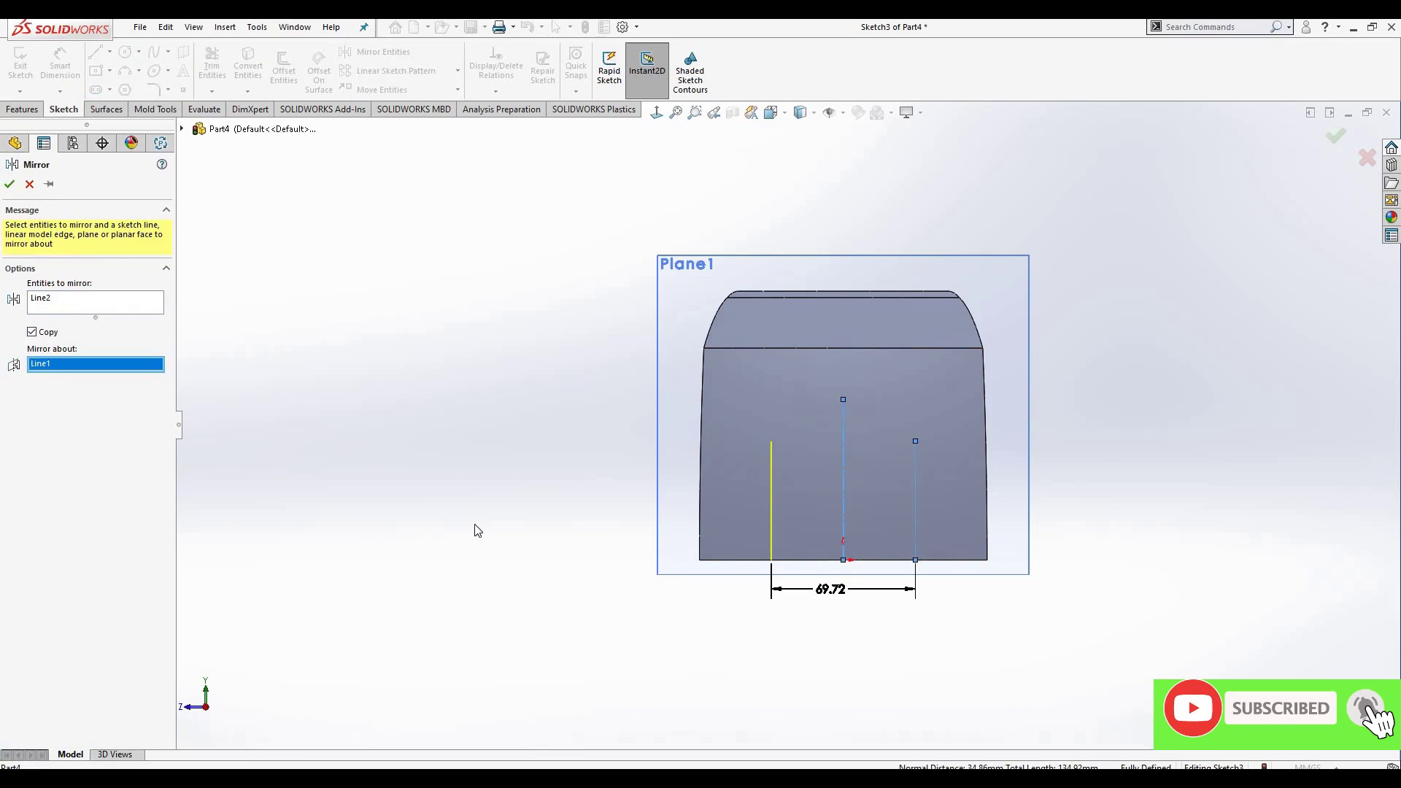
key("Return")
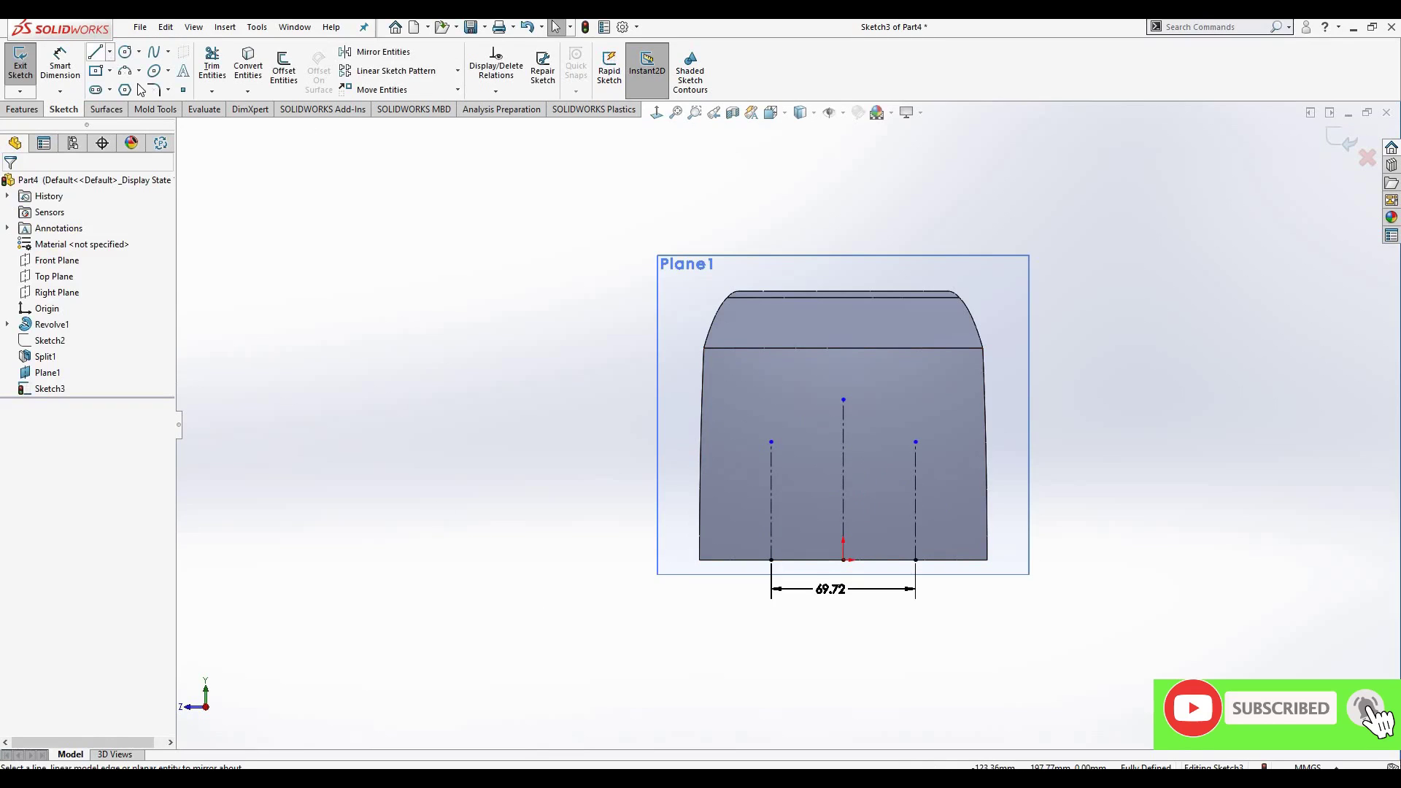
- Draw a horizontal centerline across the part near its bottom
left_click(110, 51)
left_click(128, 84)
left_click(663, 522)
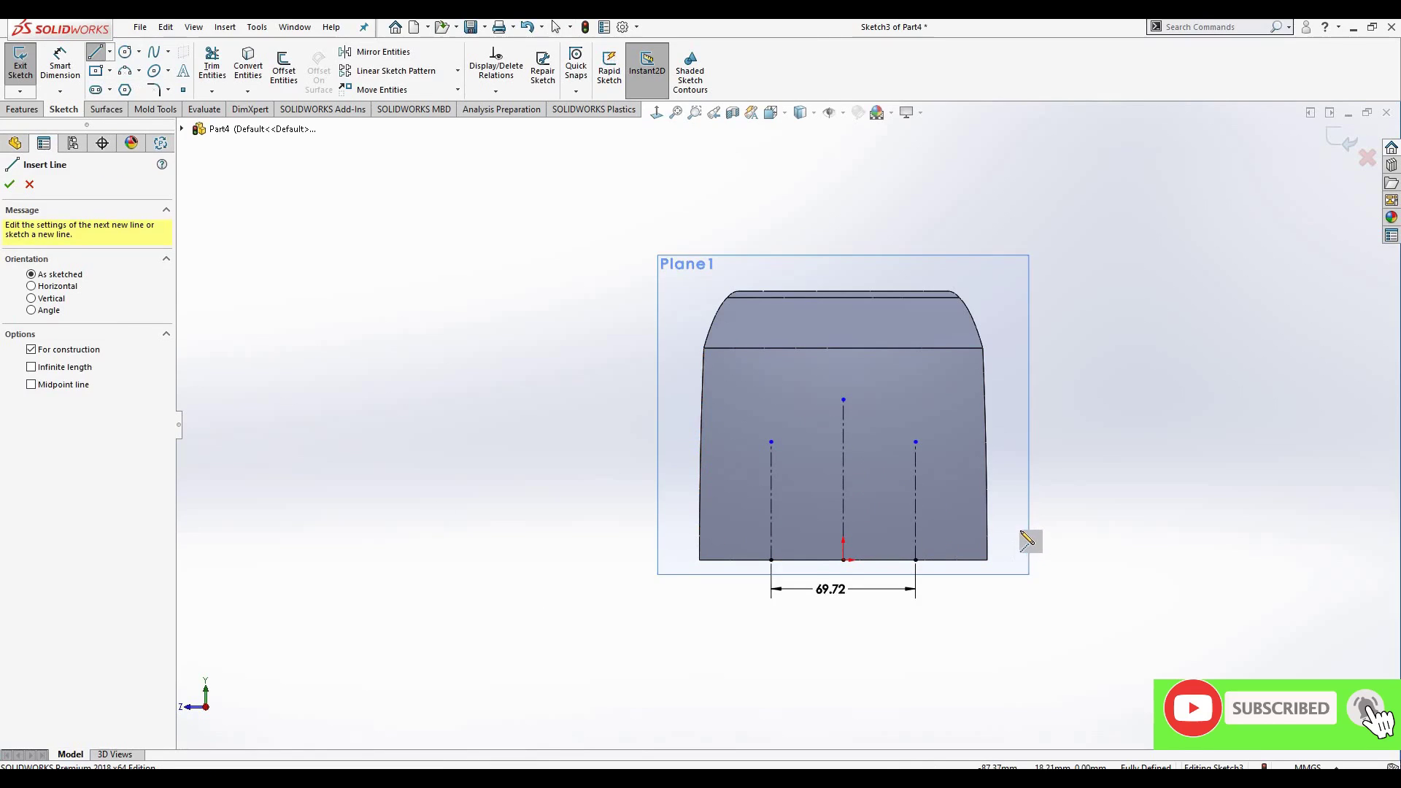
left_click(1014, 523)
right_click(1014, 522)
left_click(1039, 534)
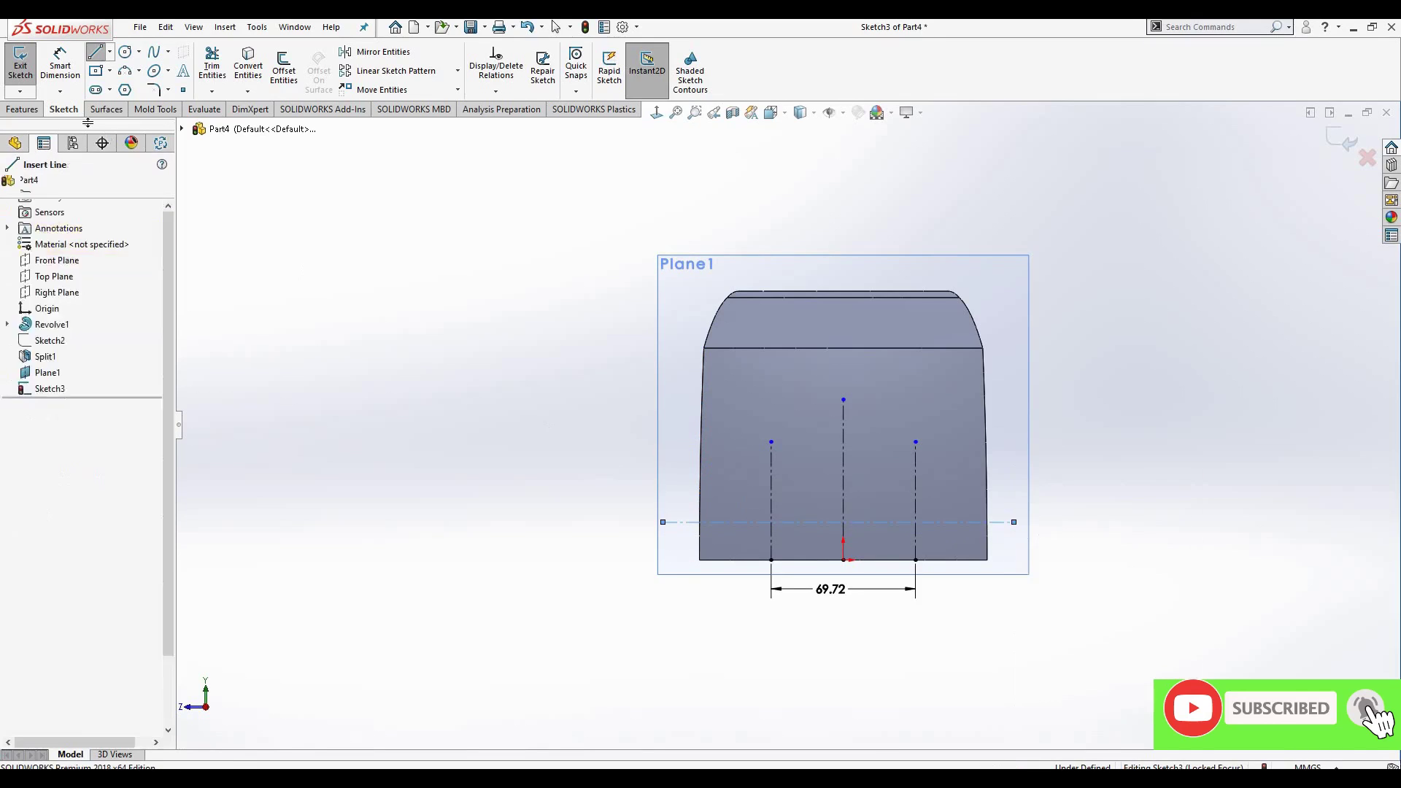
- Dimension the horizontal centerline 7.5 mm above the bottom corner
left_click(59, 68)
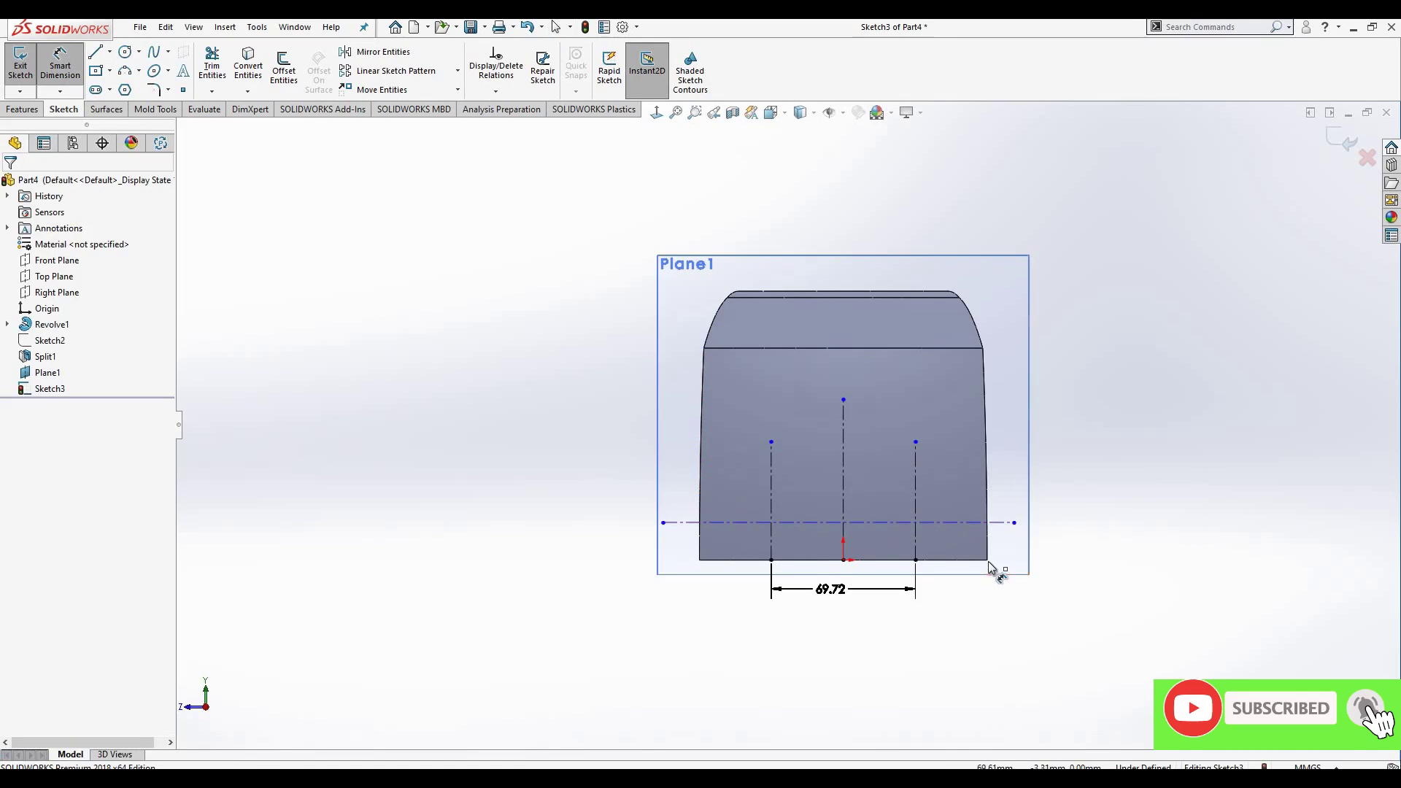
left_click(1015, 523)
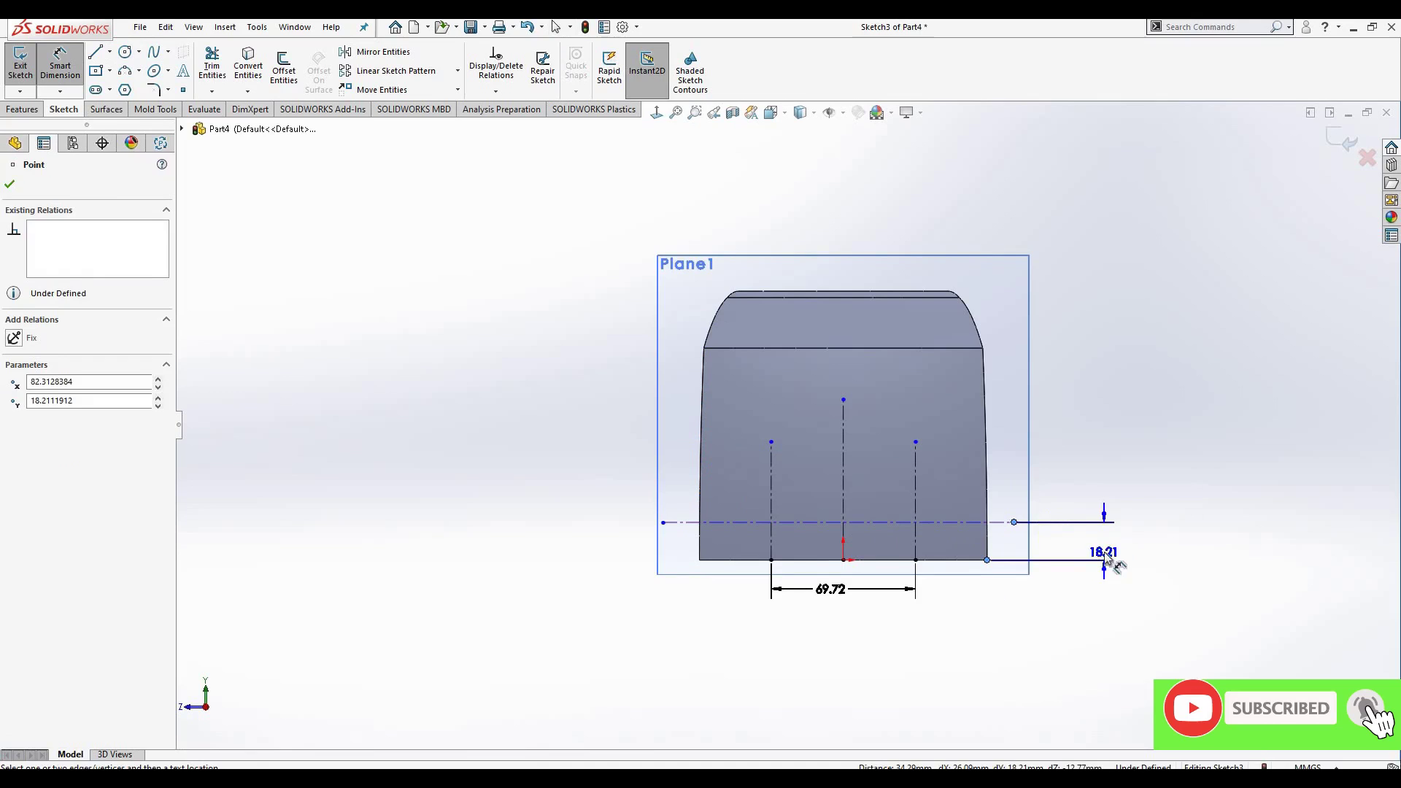
left_click(1105, 551)
type("7.5")
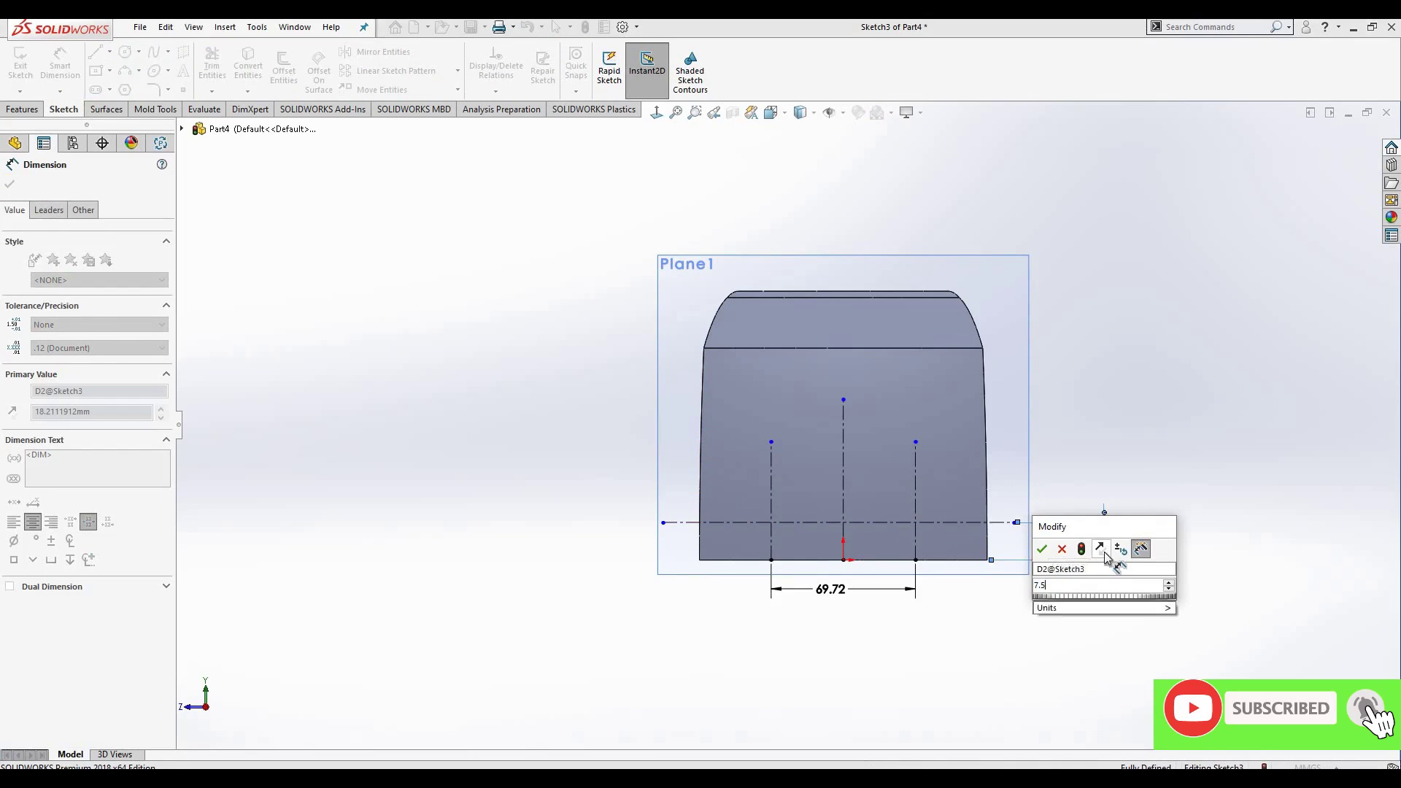
key("Return")
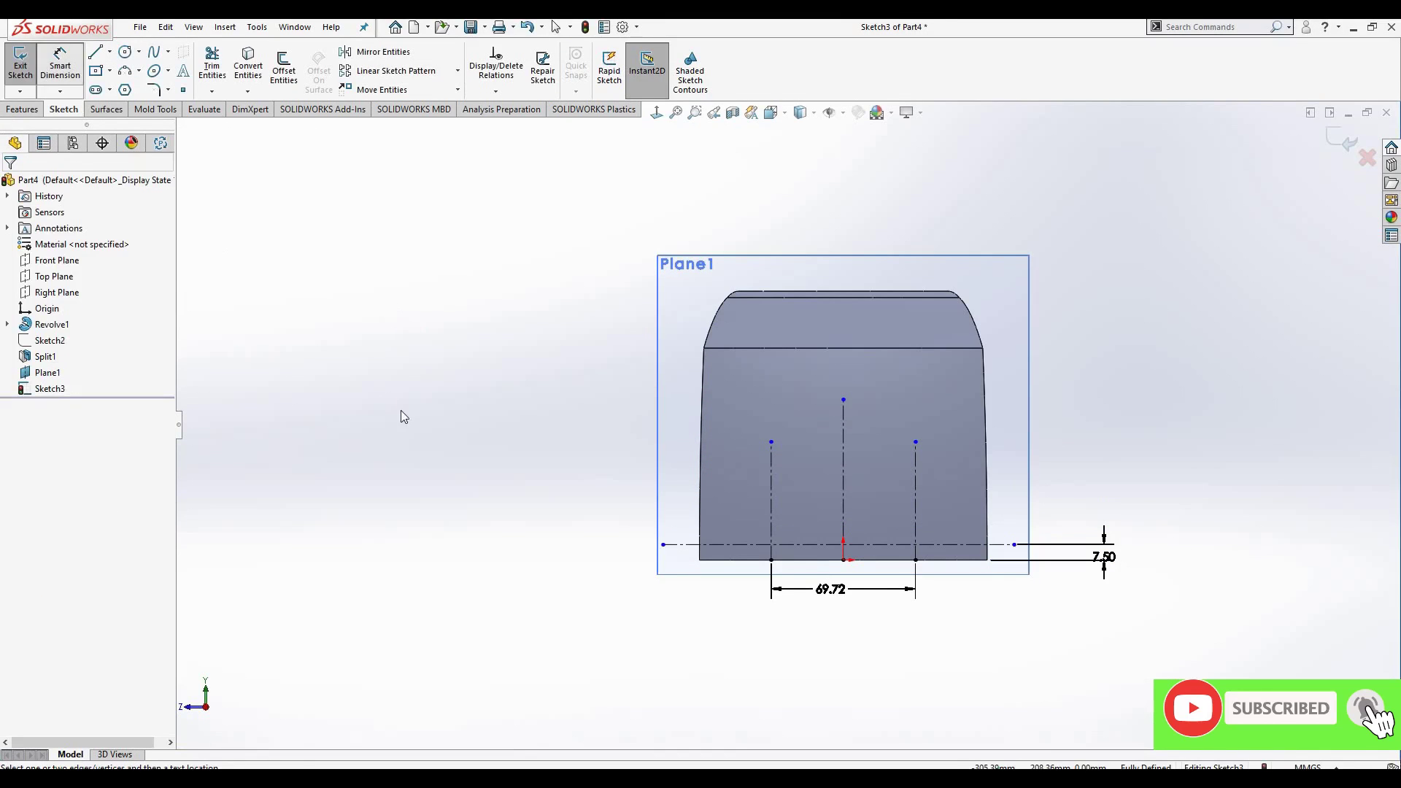
scroll(734, 544, "down", 3)
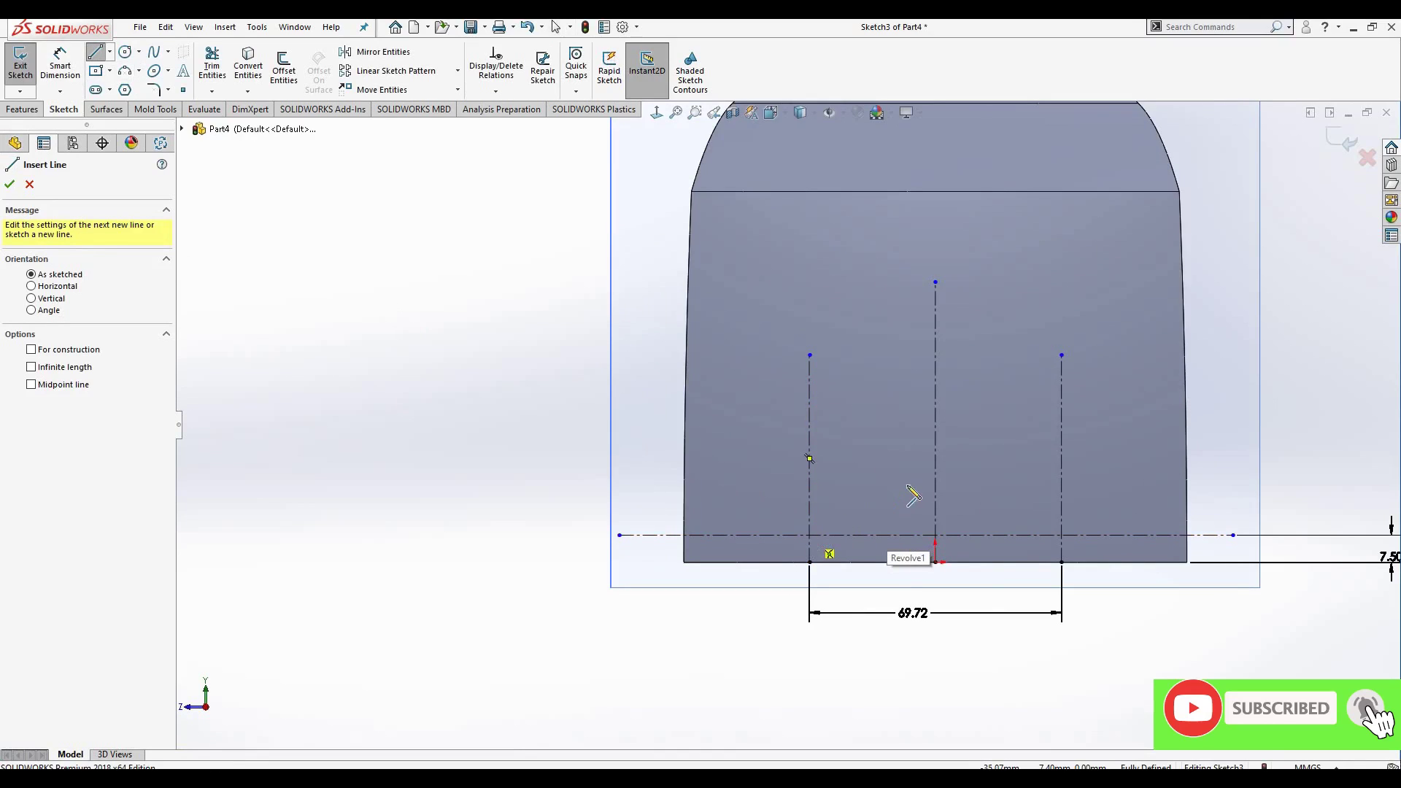
- Draw zigzag lines from the left crossing, peaking at the middle centerline, past the right edge
left_click(810, 535)
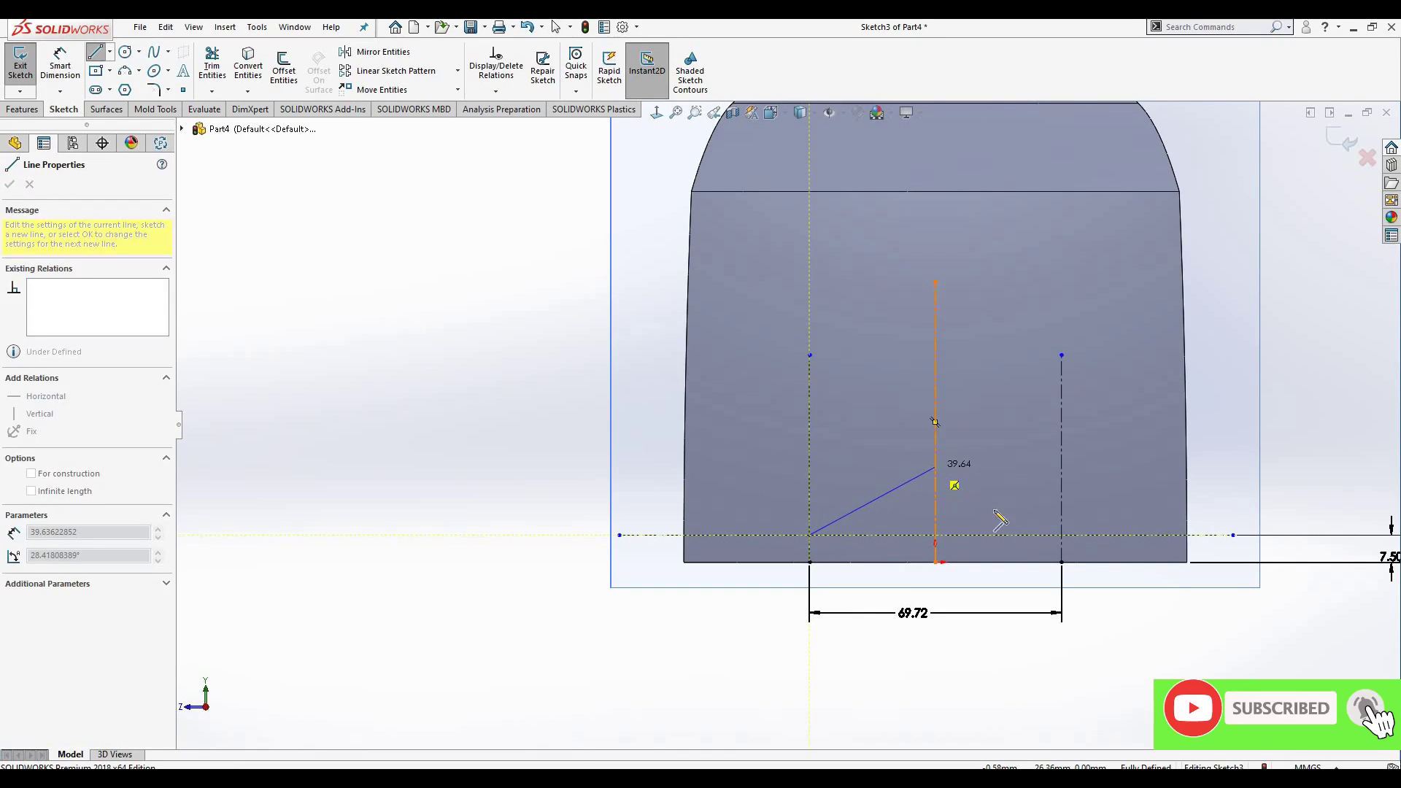
left_click(934, 467)
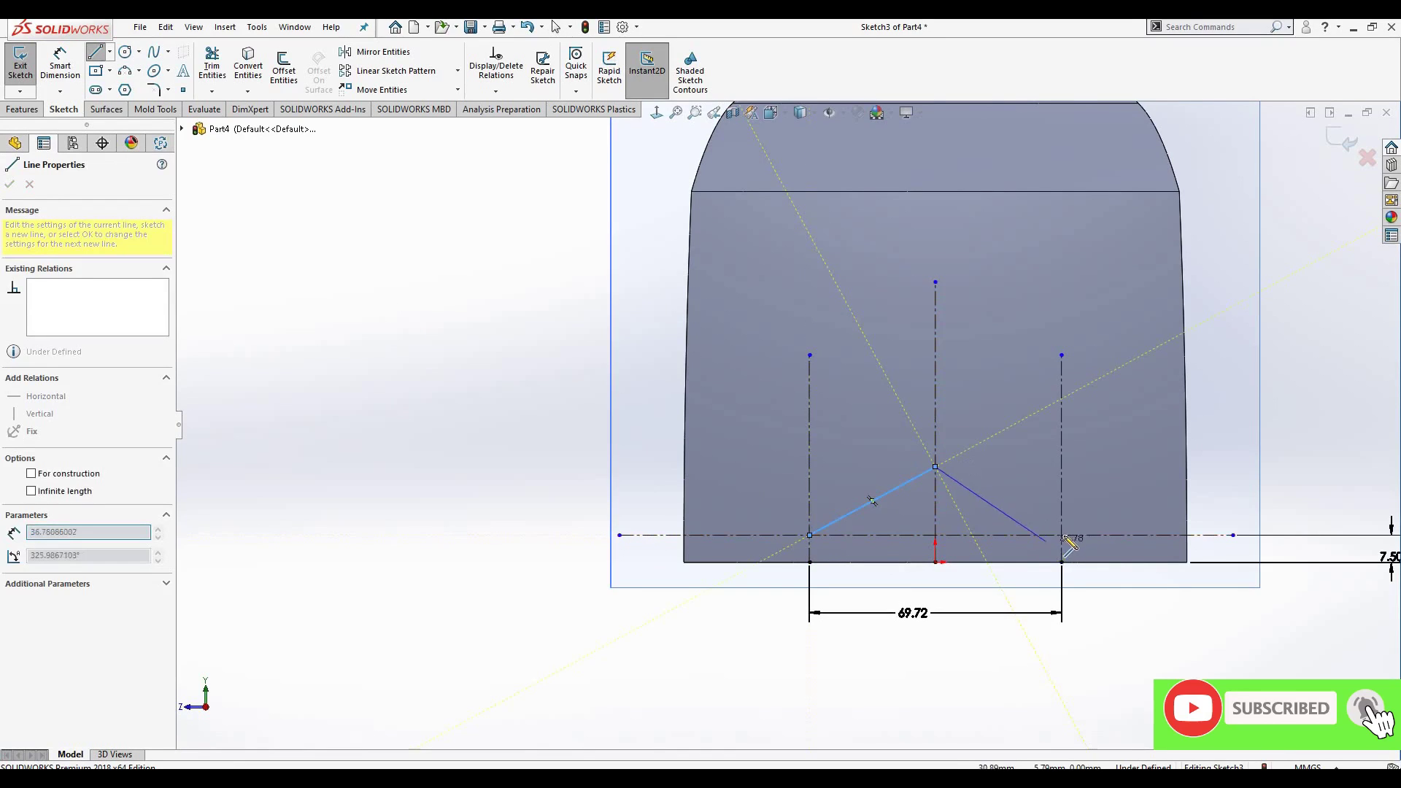
left_click(1164, 498)
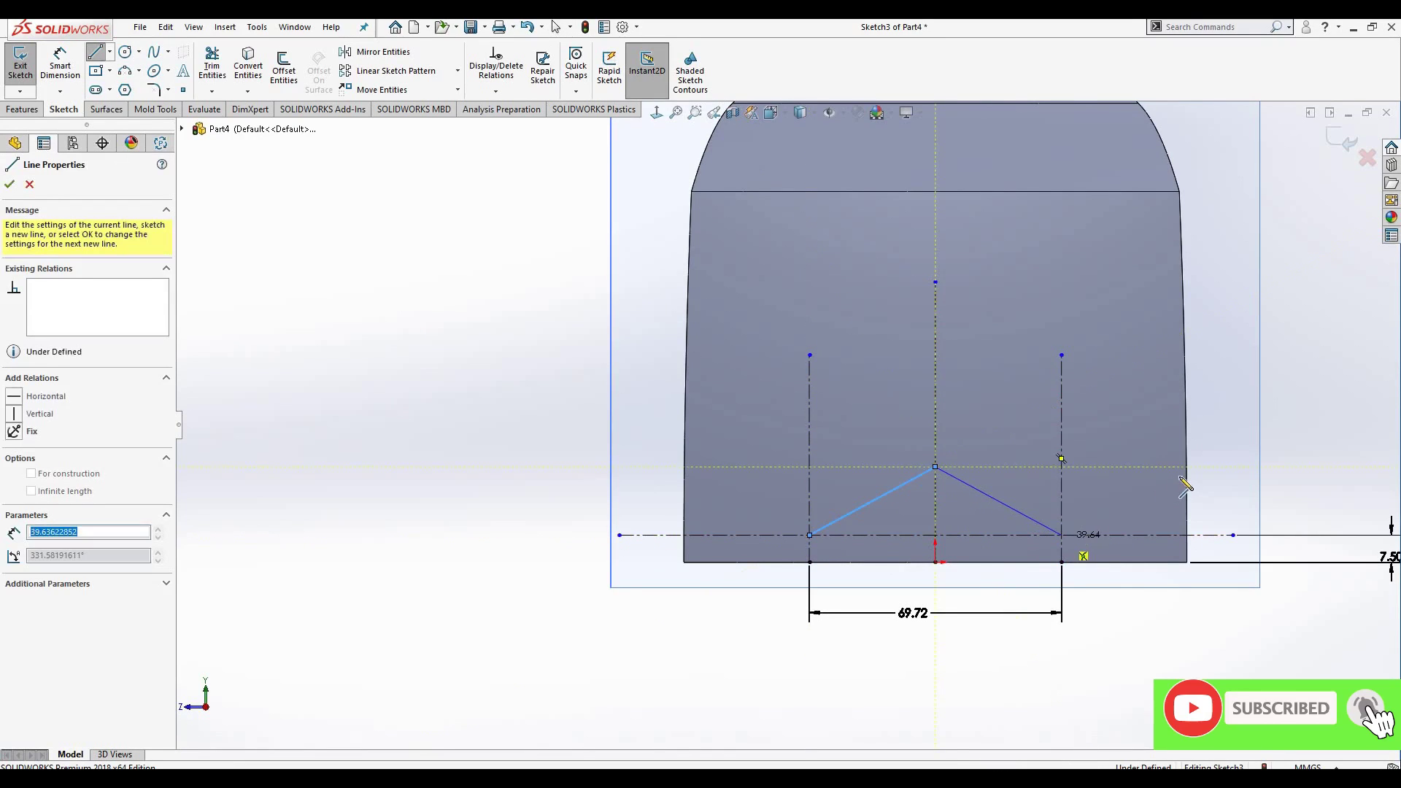
left_click(1253, 484)
right_click(1206, 410)
left_click(1226, 440)
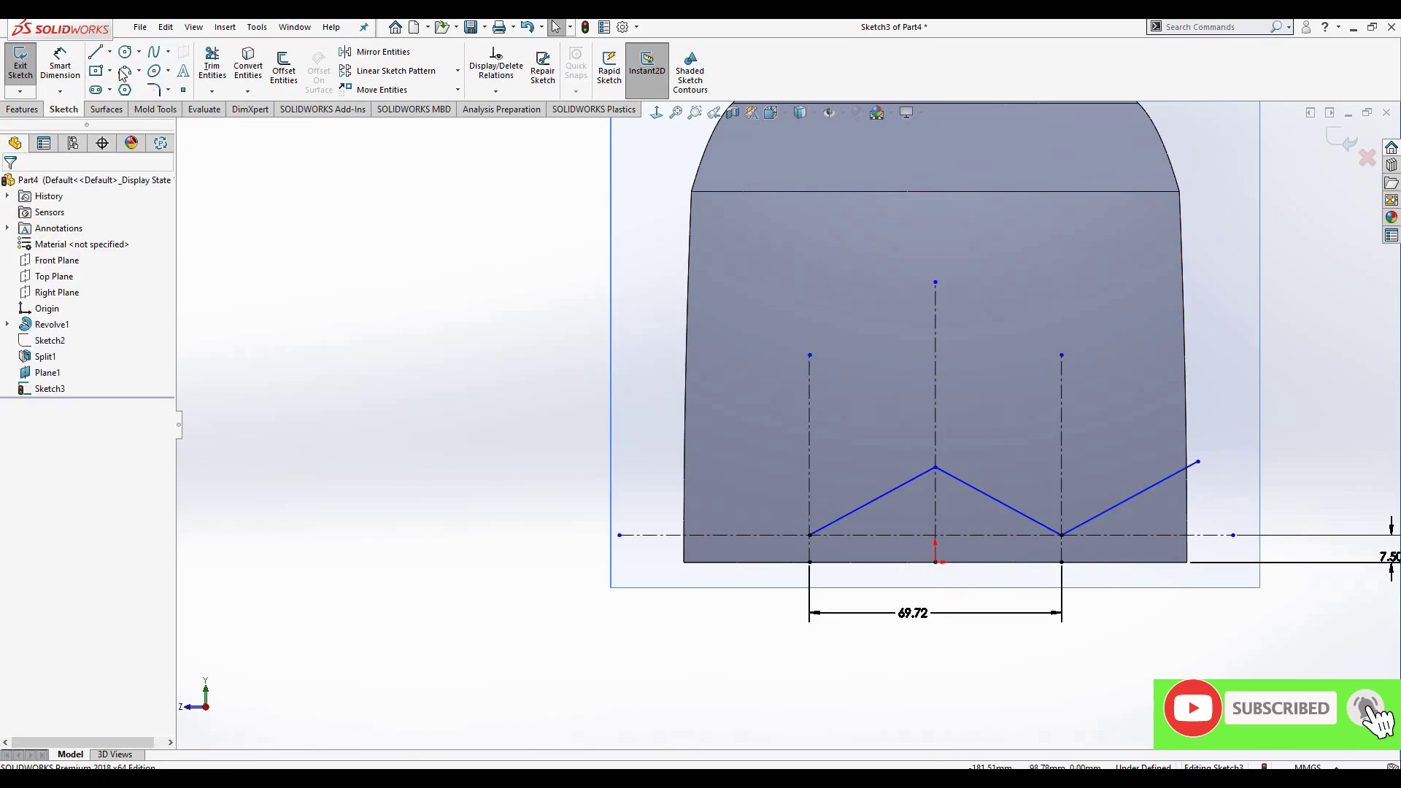
- Add the last zigzag line out to the left tread edge and end the chain
key("l")
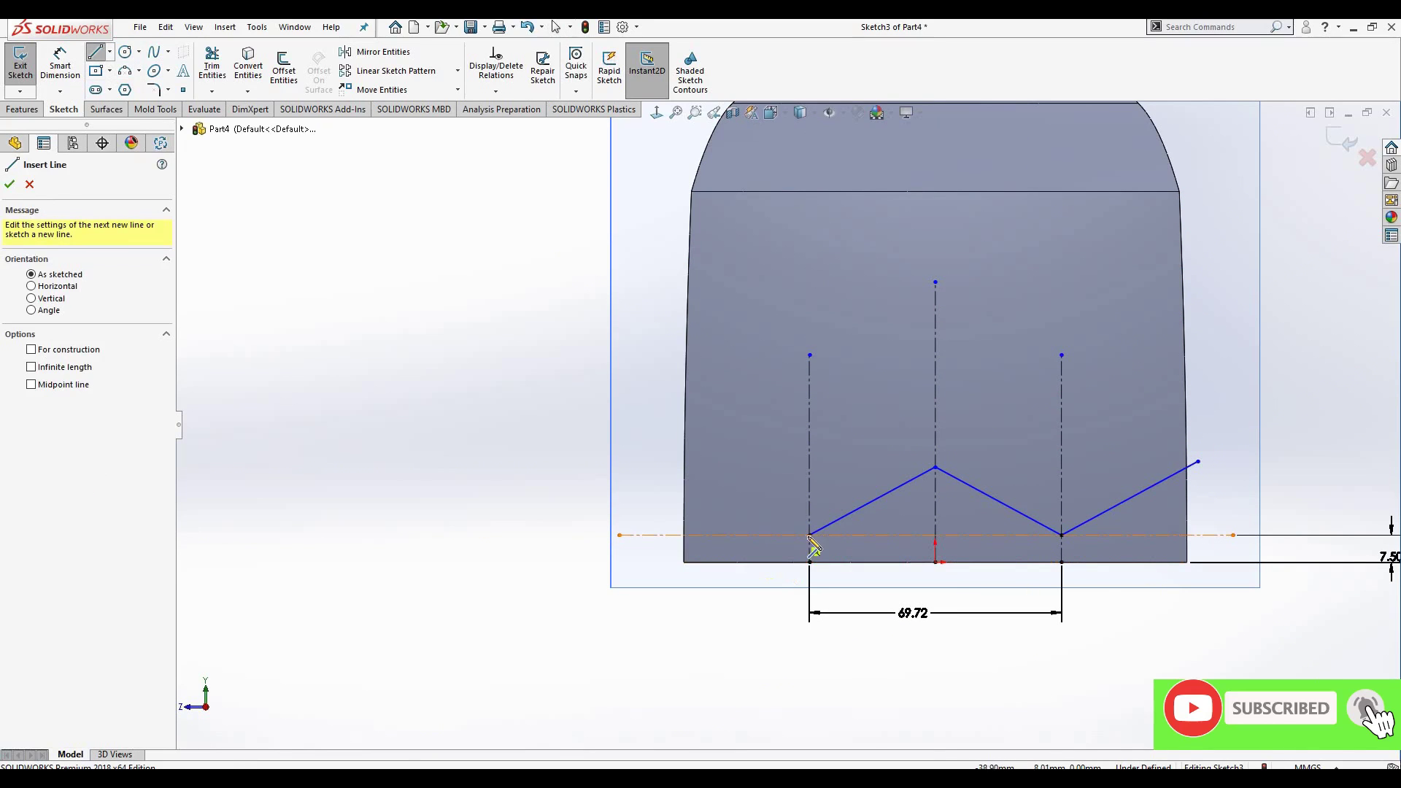
left_click(641, 467)
right_click(641, 466)
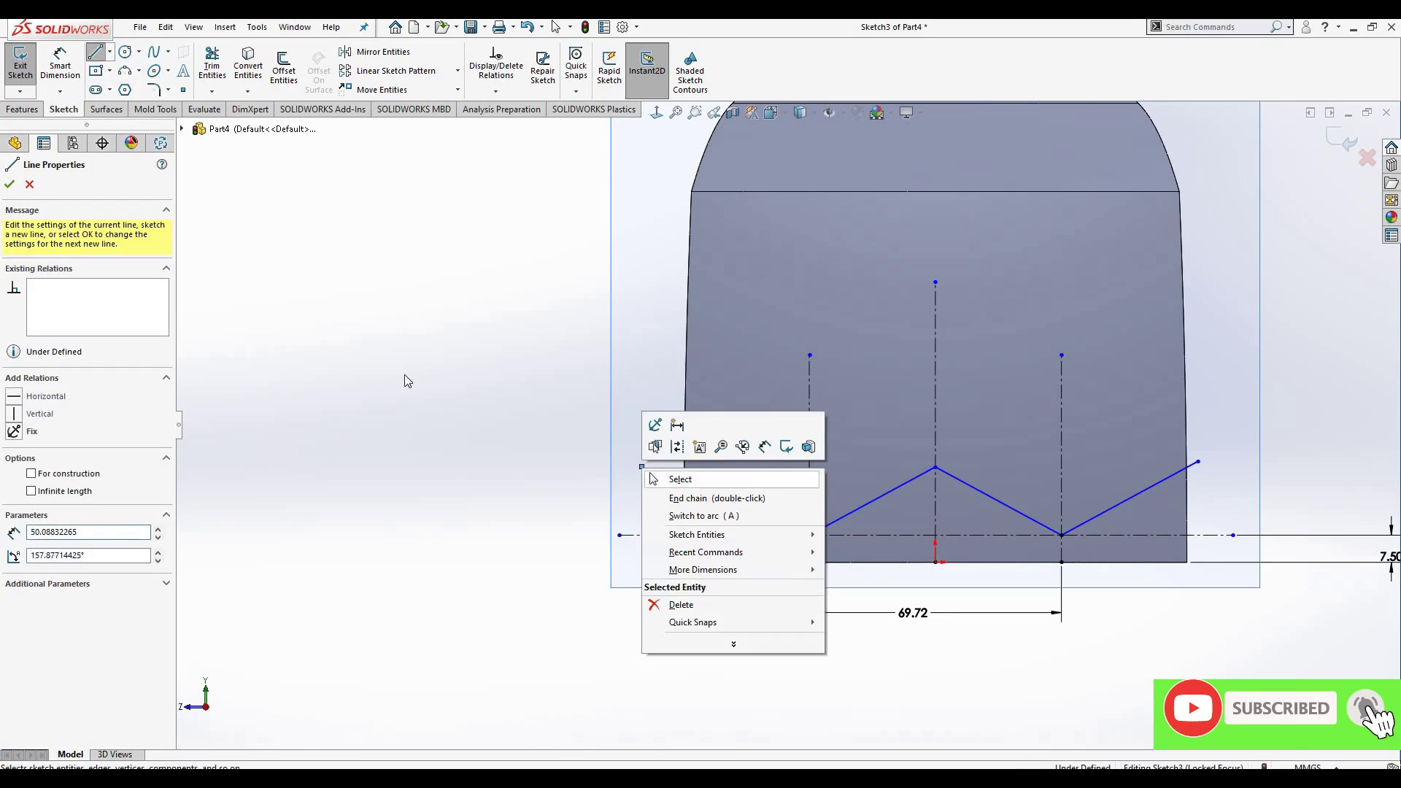
key("Escape")
left_click(65, 70)
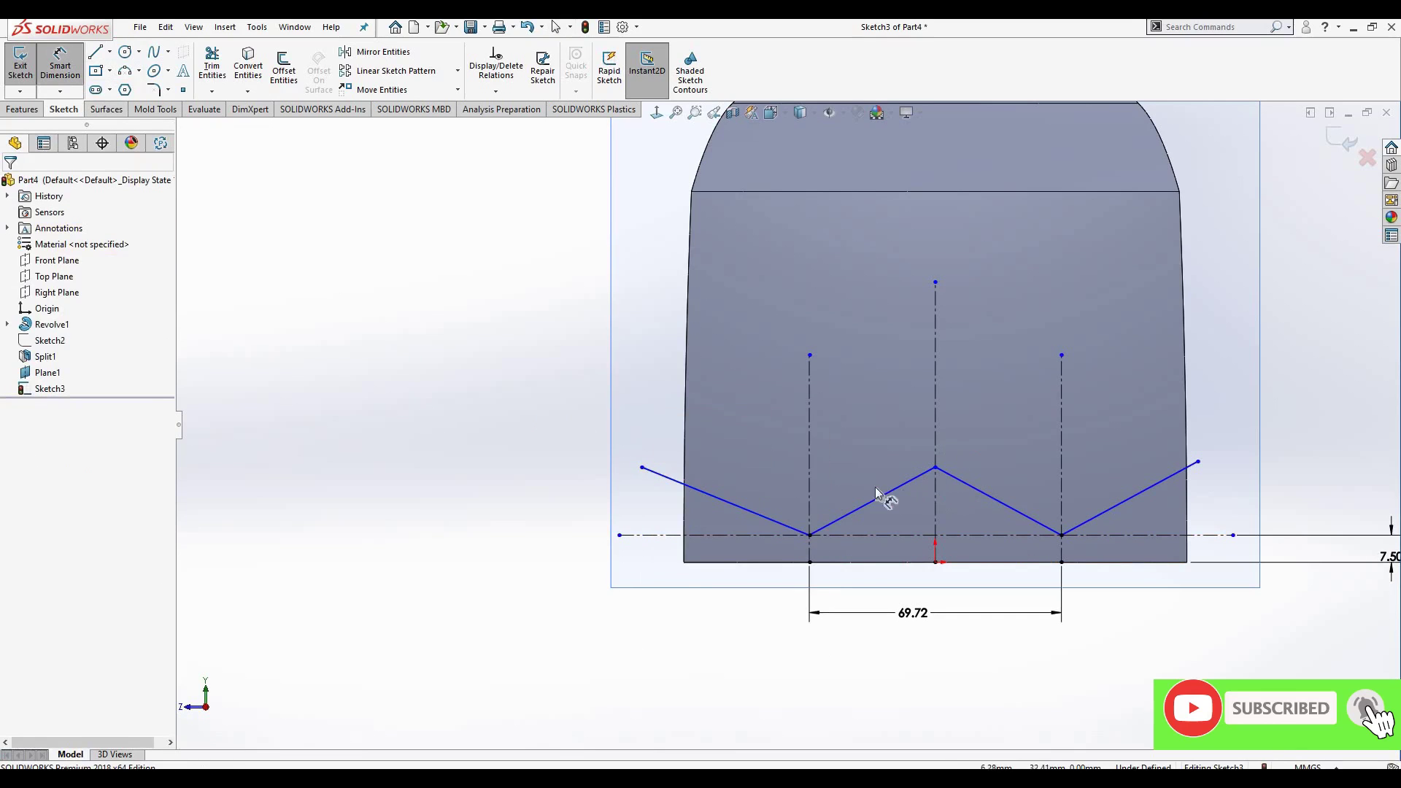
scroll(885, 491, "down", 2)
scroll(849, 488, "down", 1)
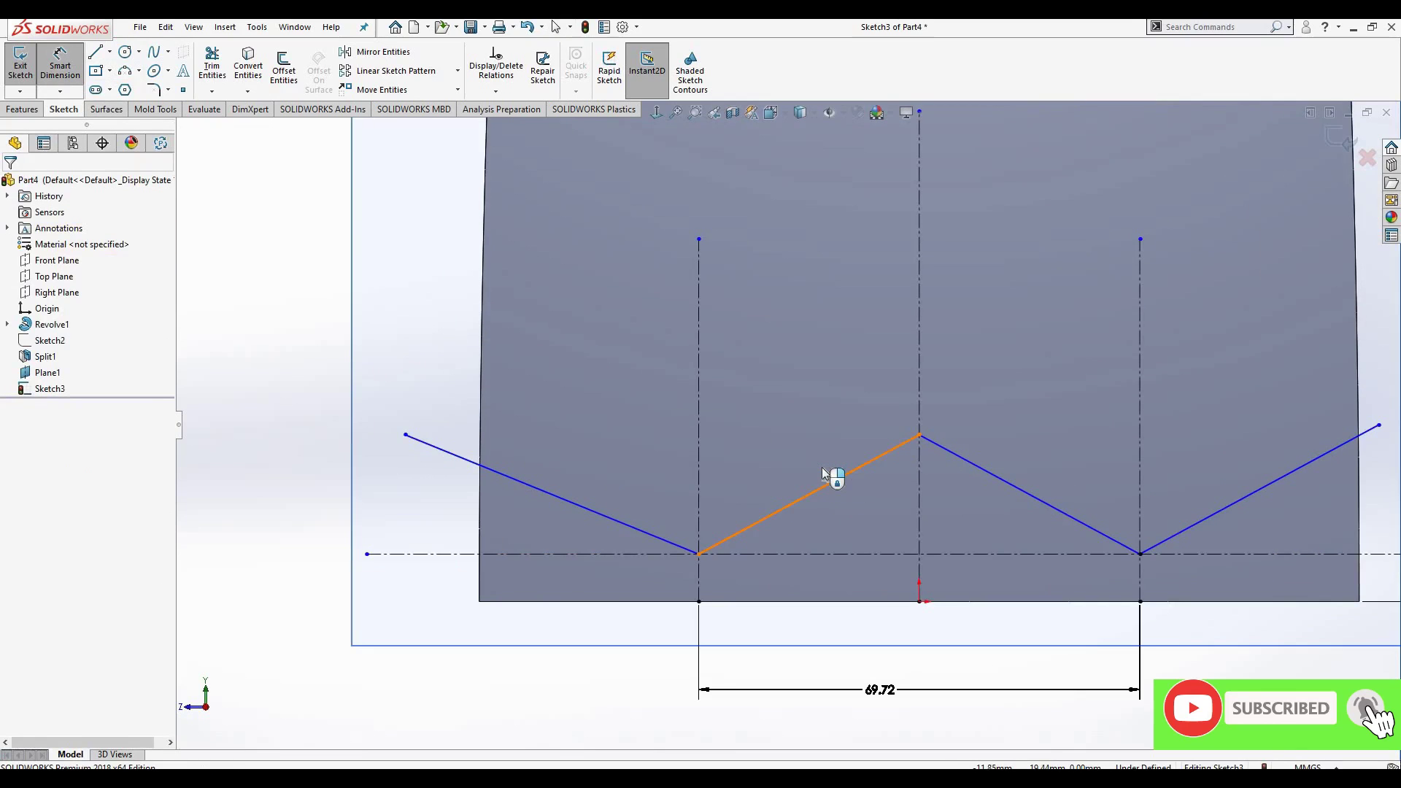
- Dimension the middle sloped zigzag lines, keeping the extra dimension as driven
left_click(825, 474)
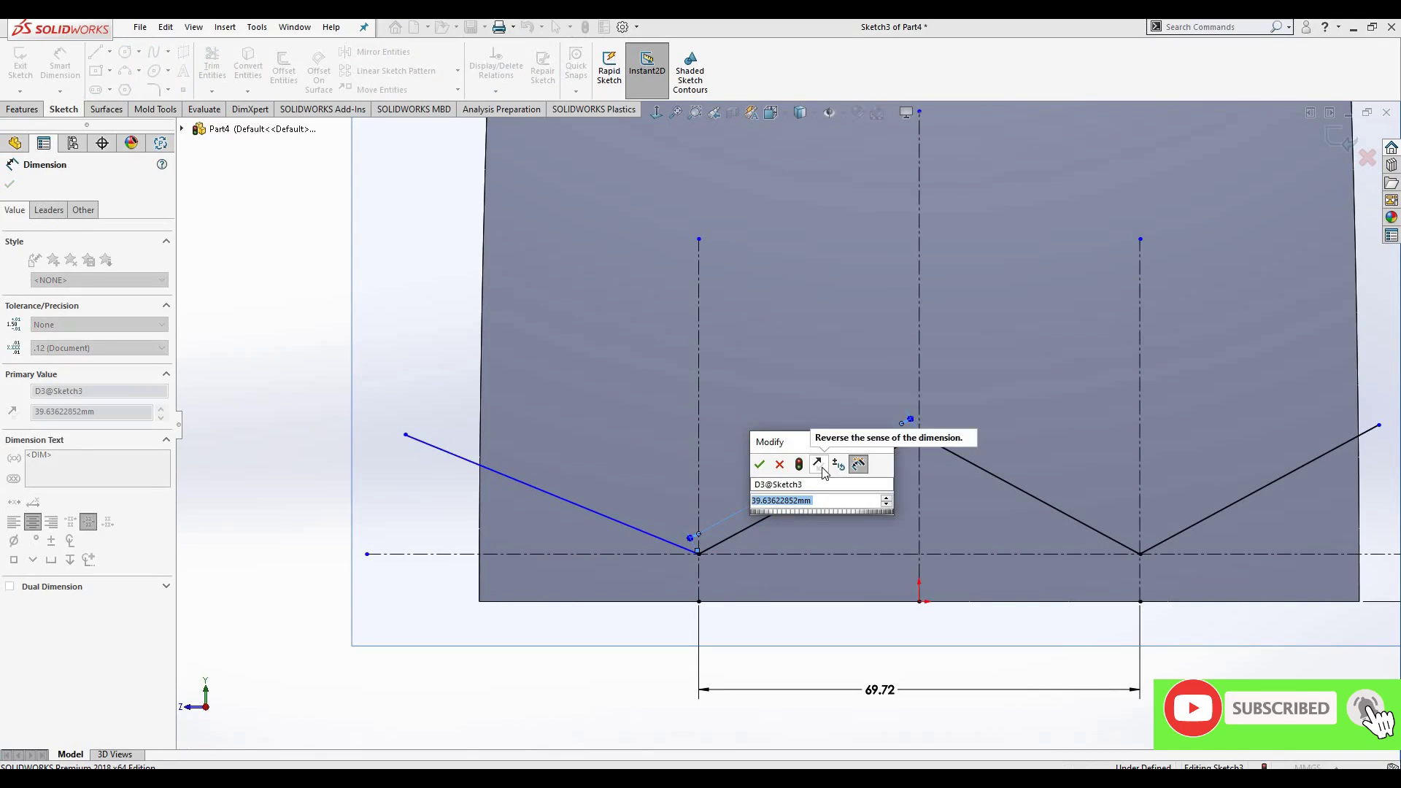
type("38.15")
key("Return")
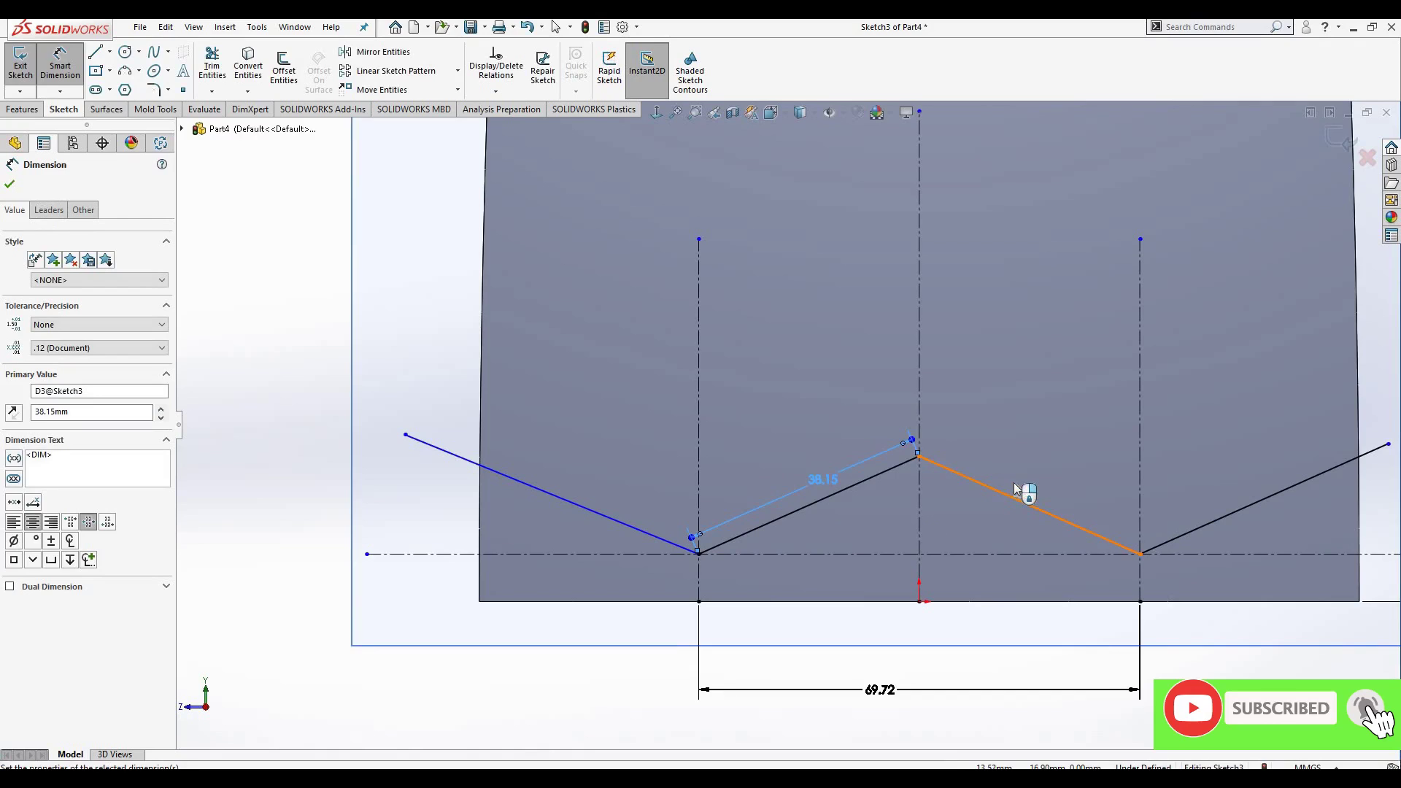
left_click(1015, 490)
left_click(745, 398)
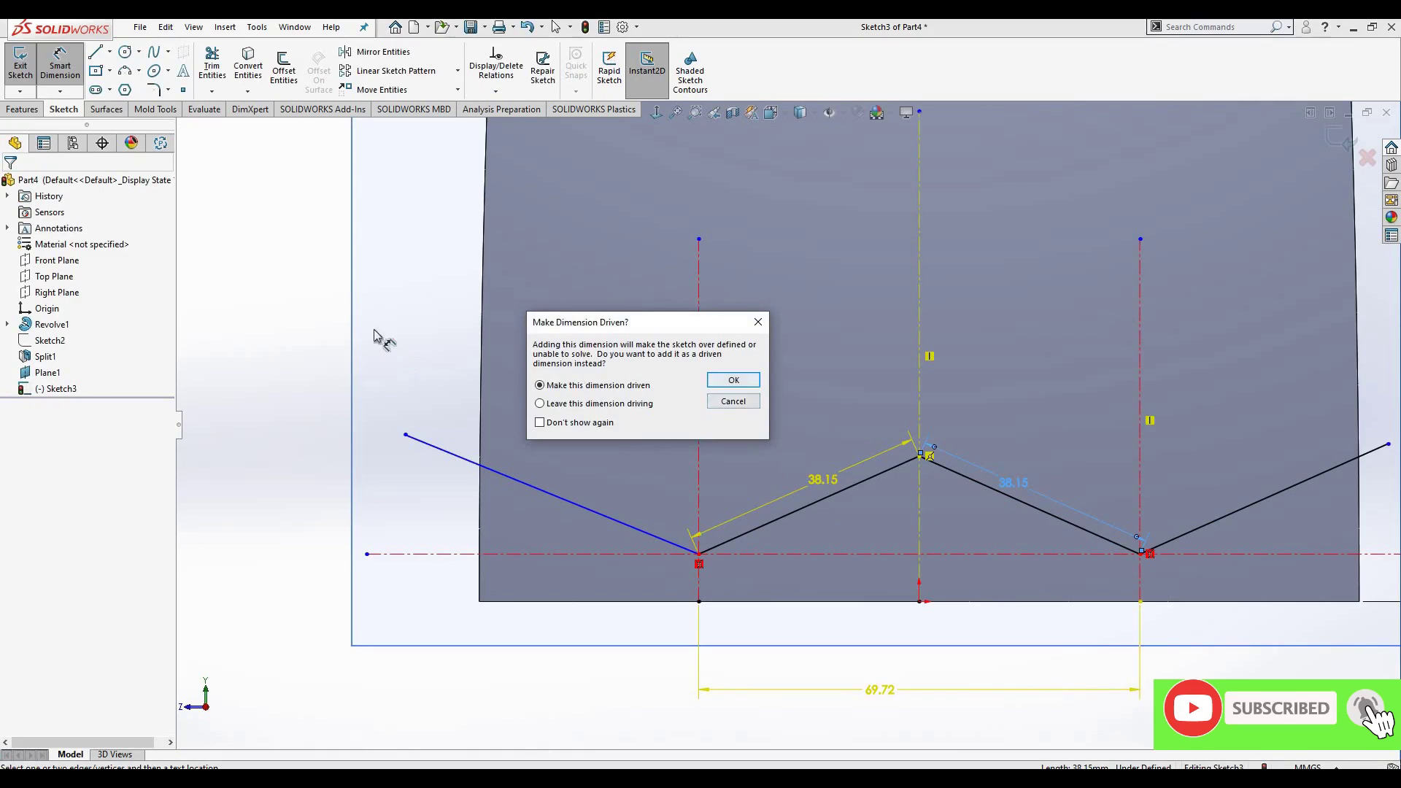
key("Return")
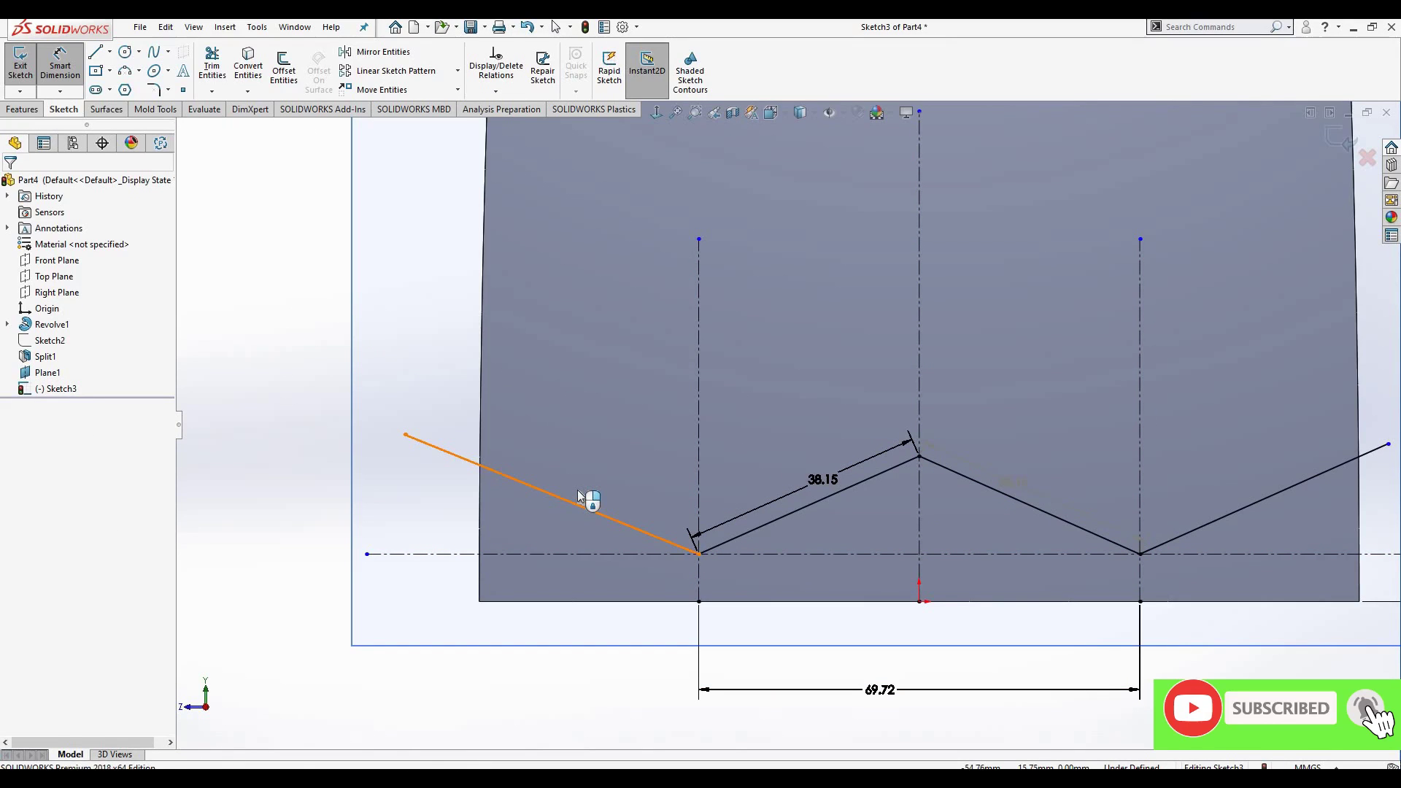
- Set the leftmost sloped line's length to 38.15 mm
left_click(580, 495)
left_click(579, 494)
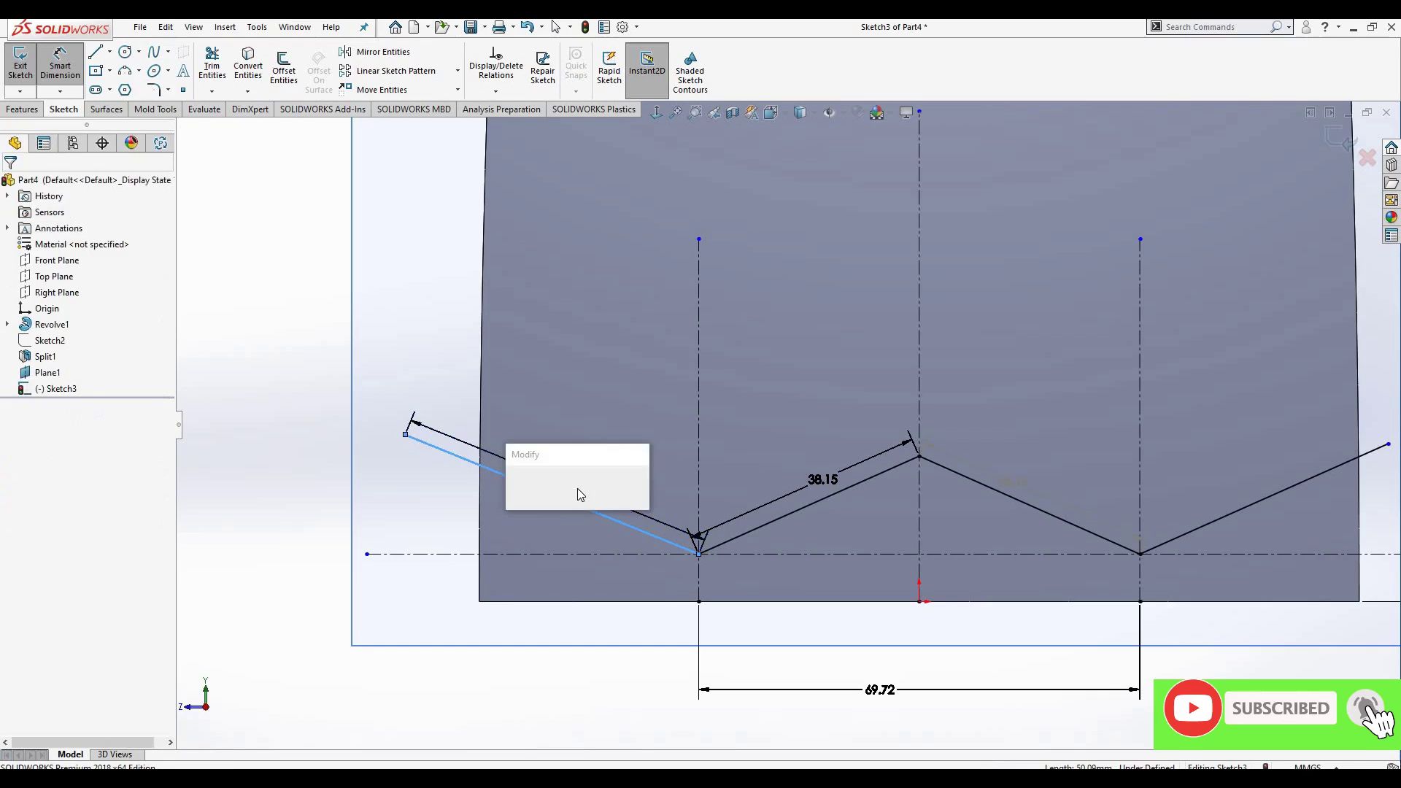
type("38.15")
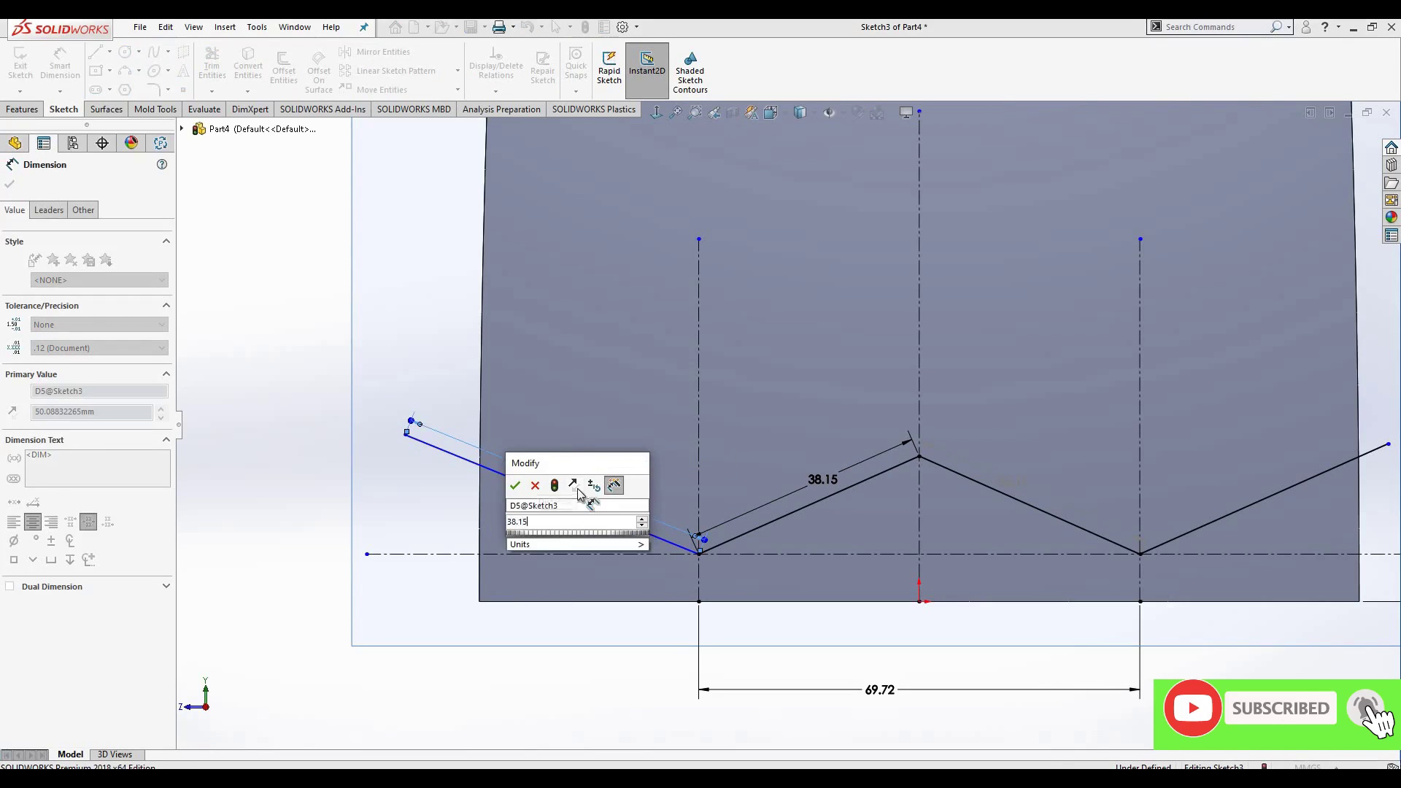
key("Return")
left_click(420, 454)
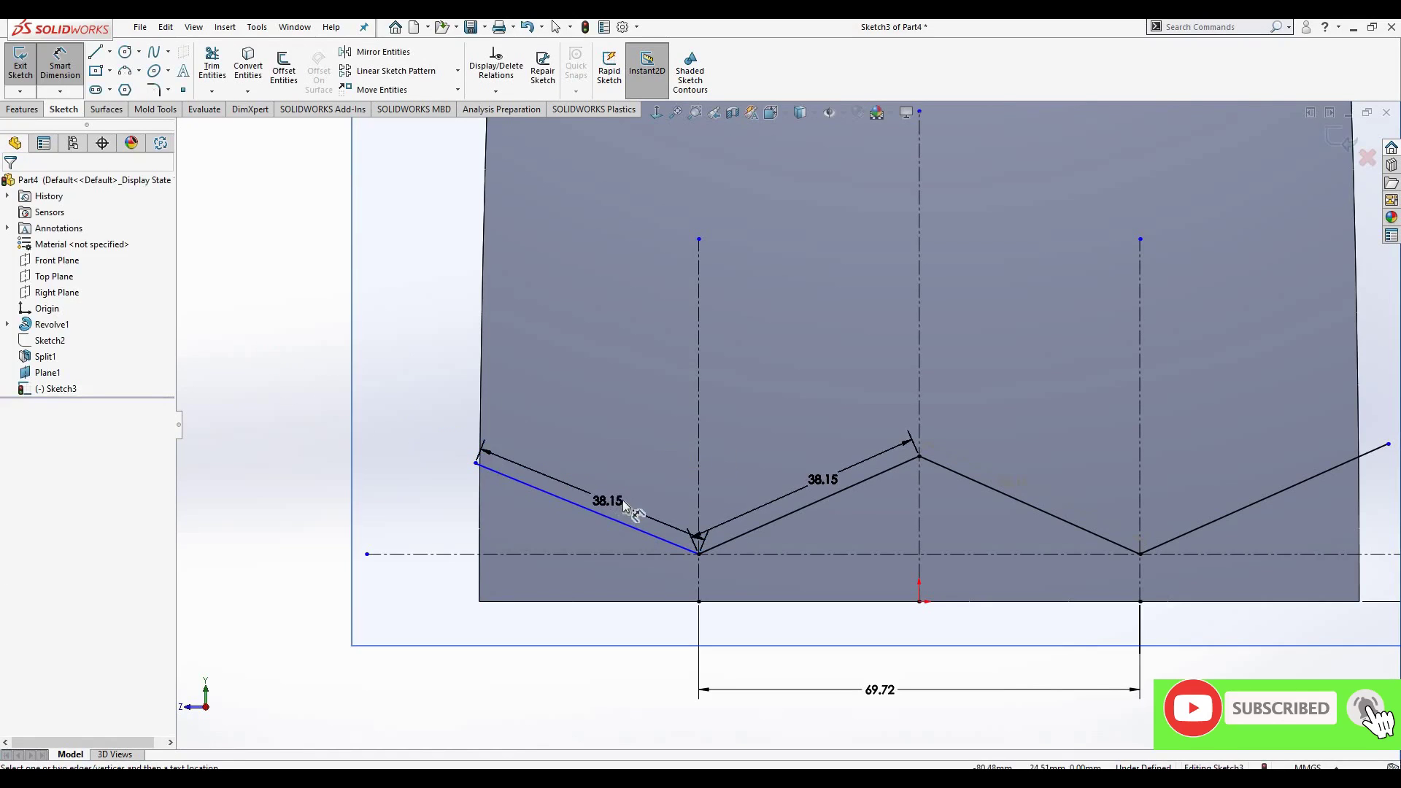
- Inspect the rightmost sloped line's relations and the parallel descending lines
scroll(1168, 504, "up", 2)
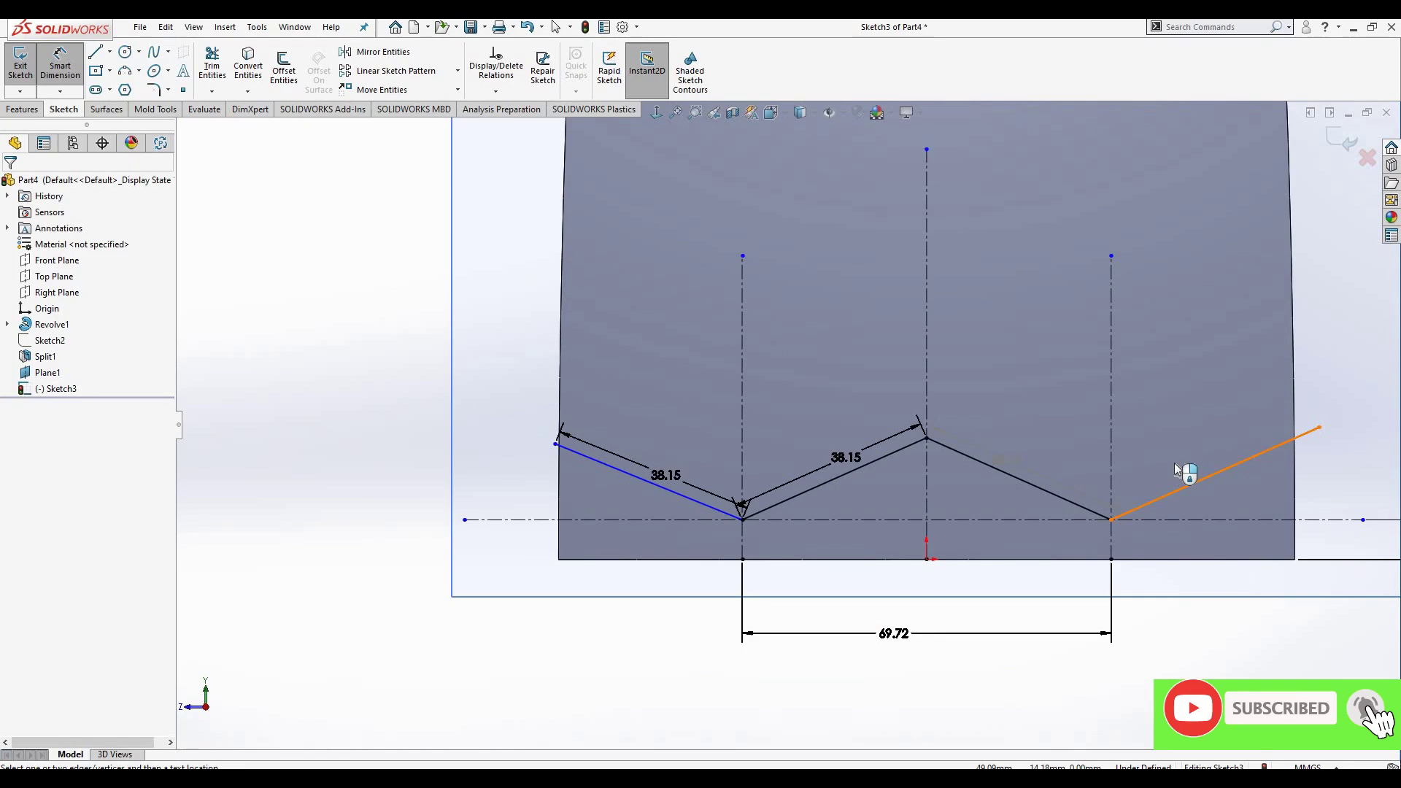
left_click(1188, 485)
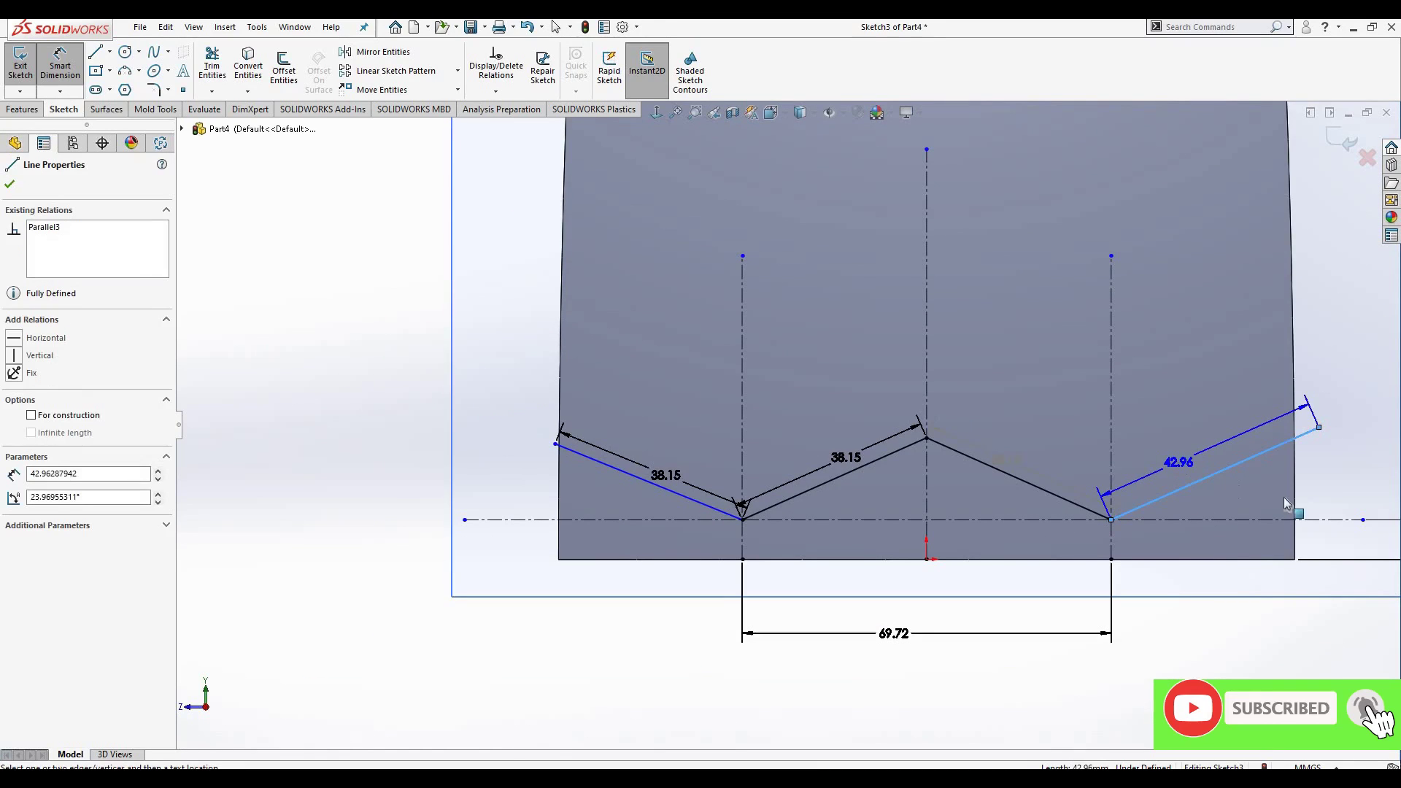
key("Escape")
scroll(1379, 517, "down", 3)
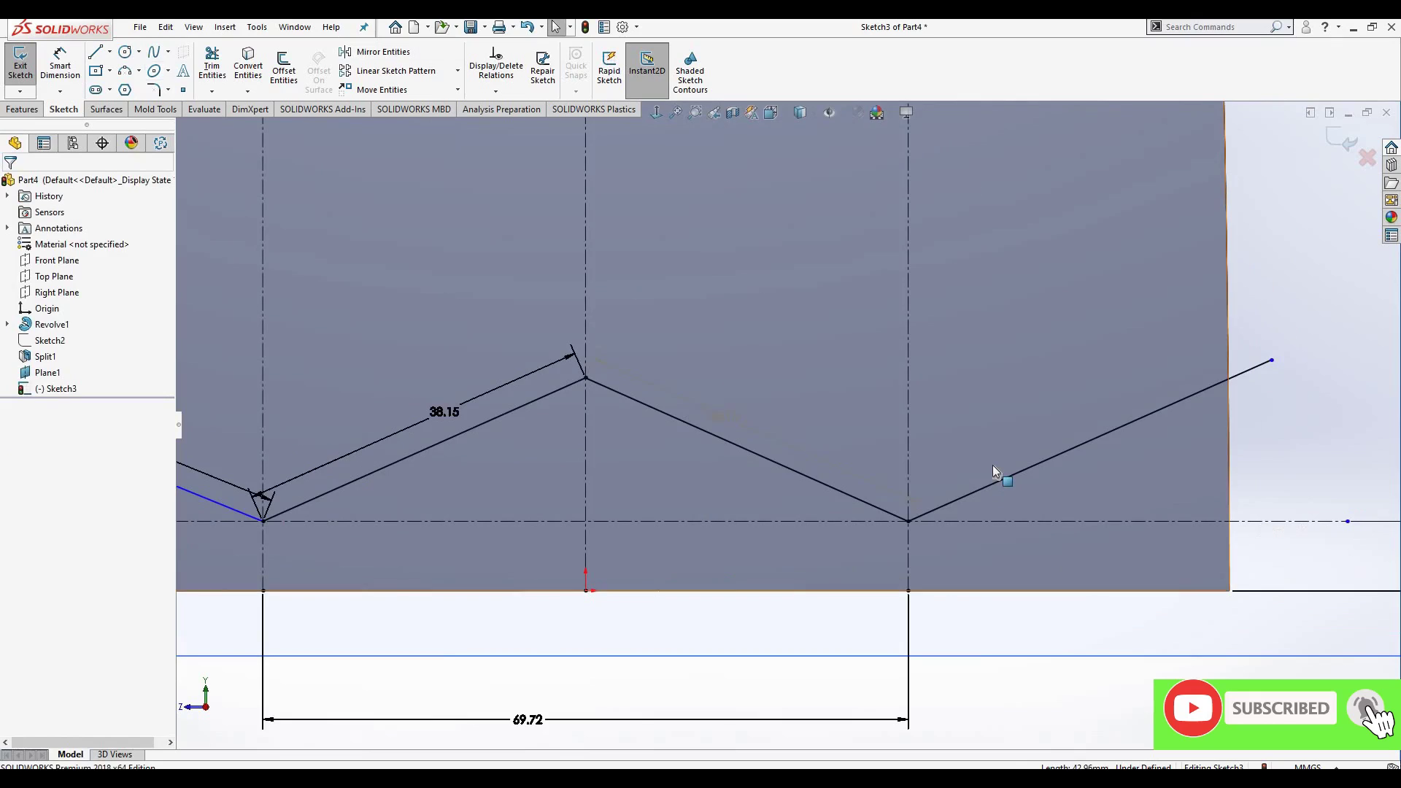
key("f")
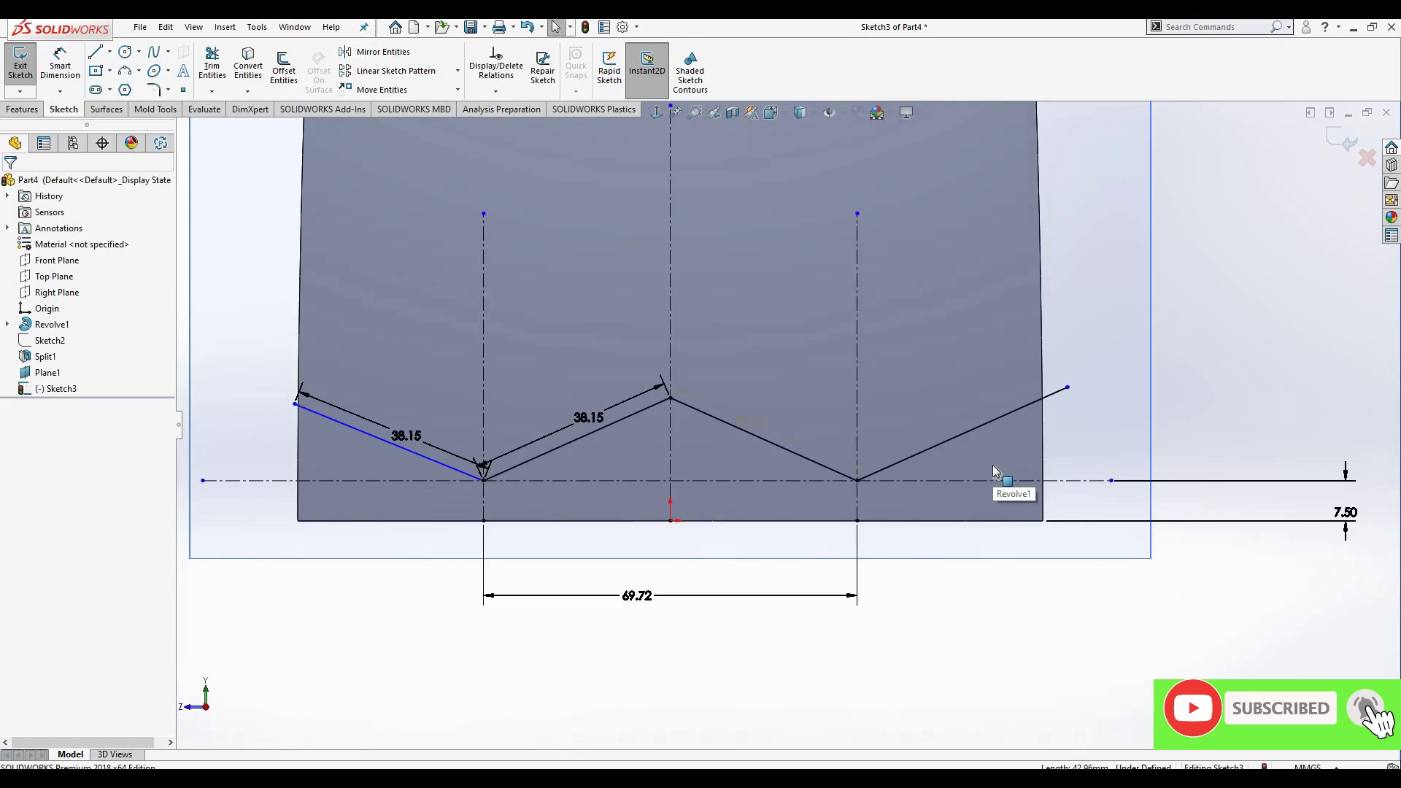
left_click(961, 446)
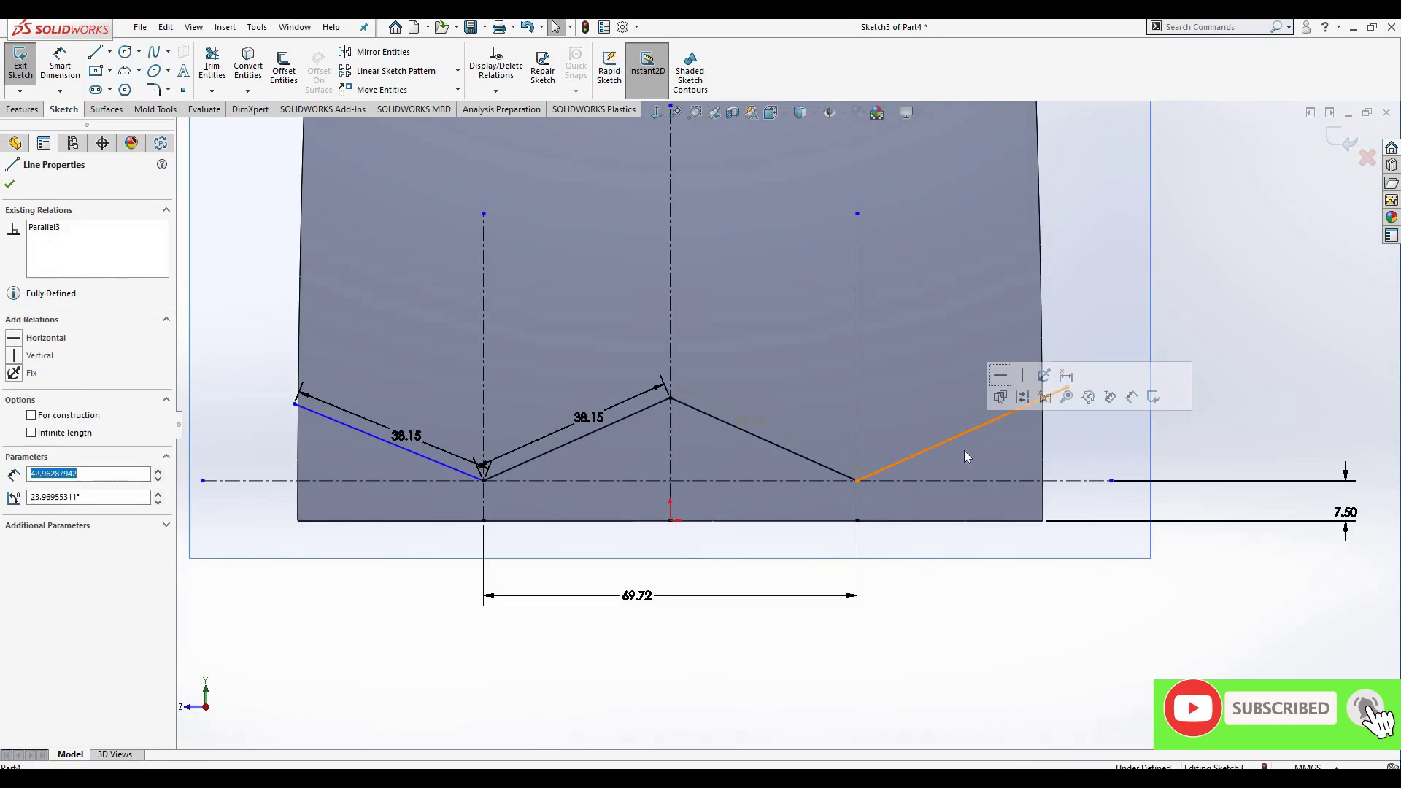
left_click(707, 416)
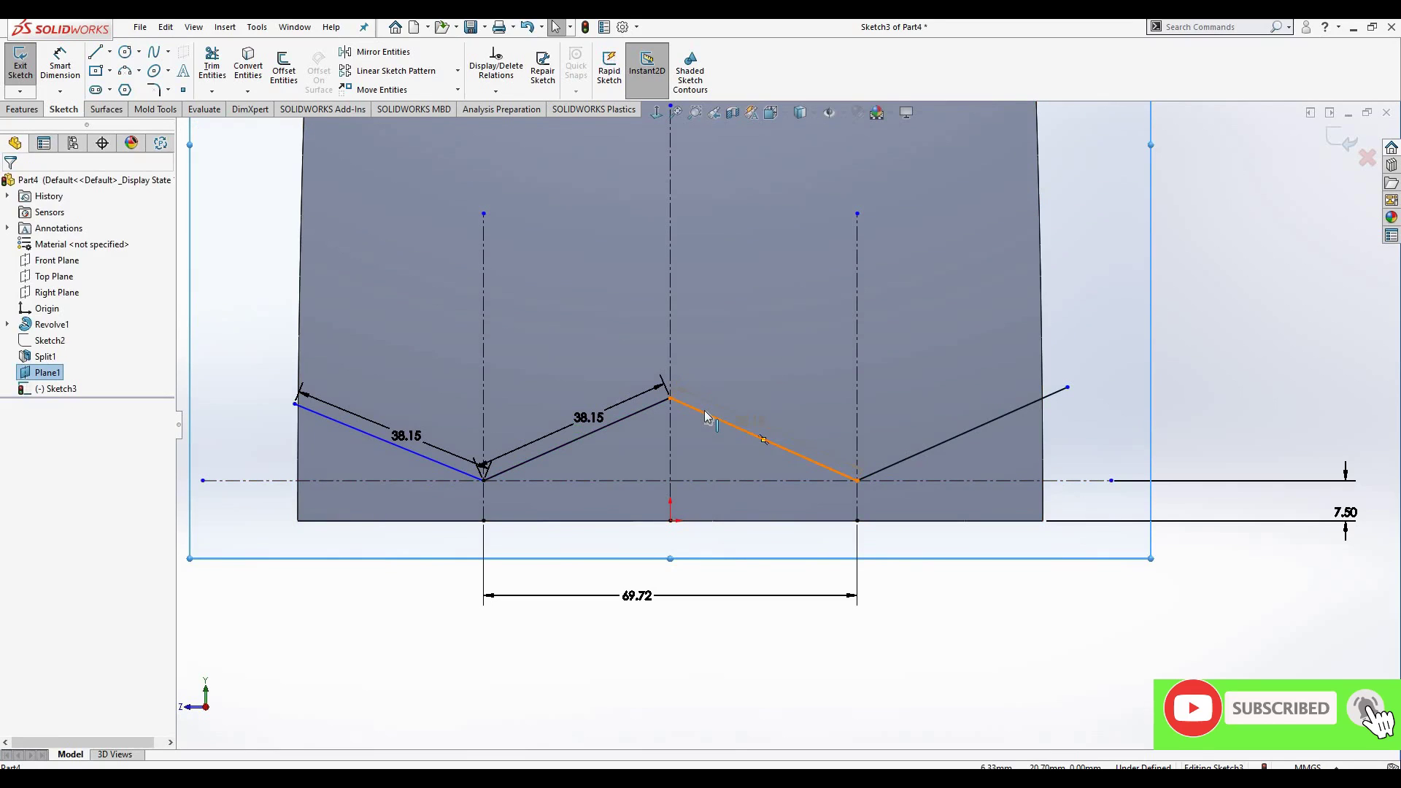
left_click(763, 439, "ctrl")
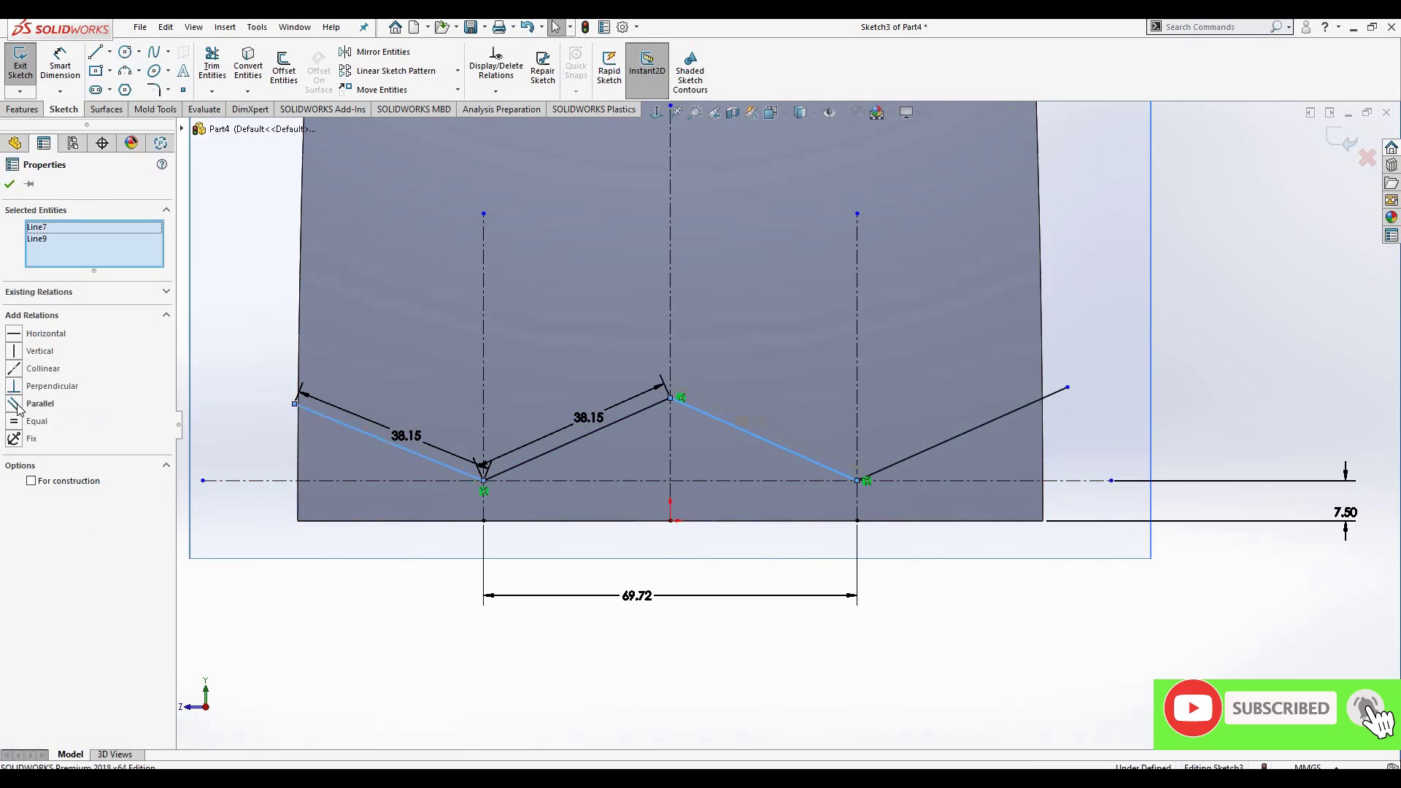
left_click(569, 343)
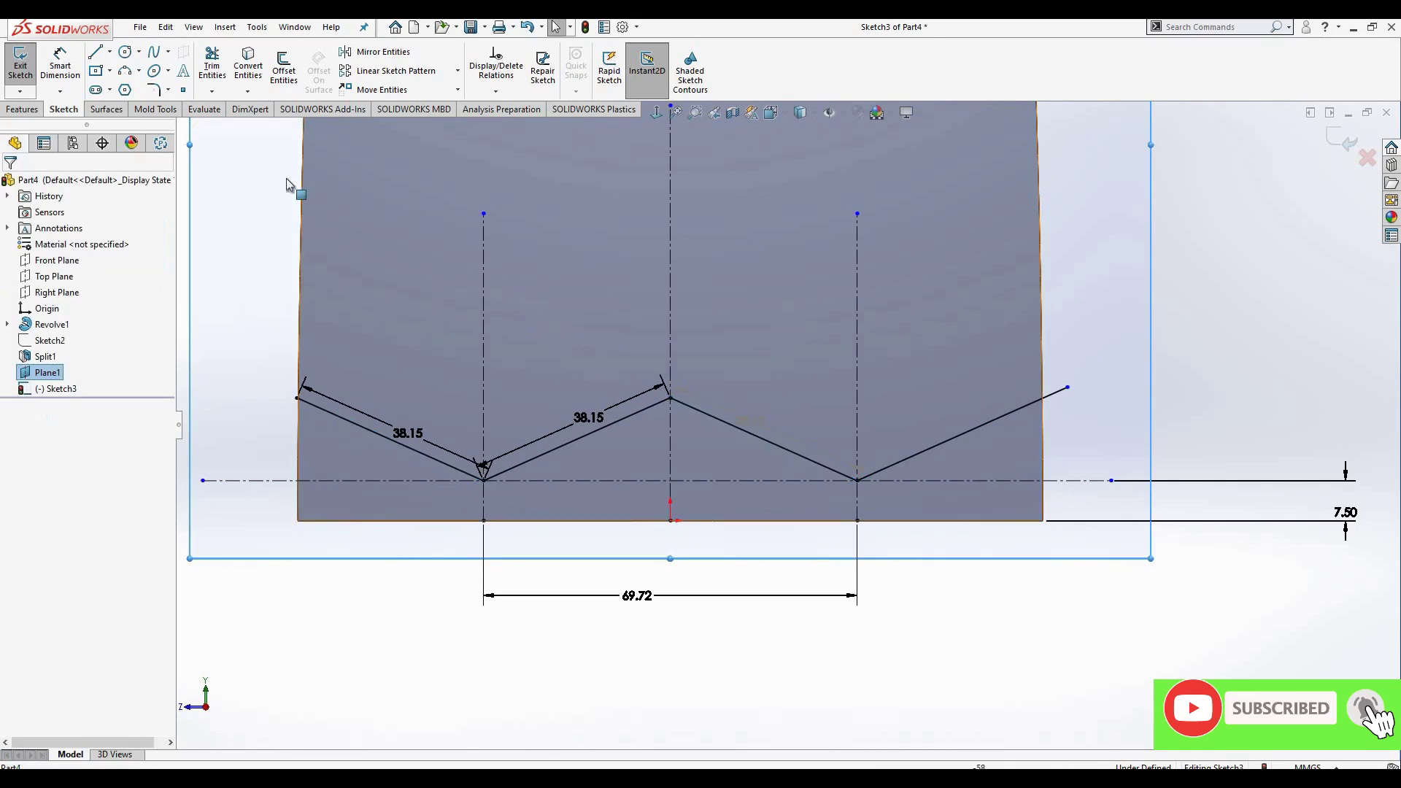
scroll(460, 300, "down", 1)
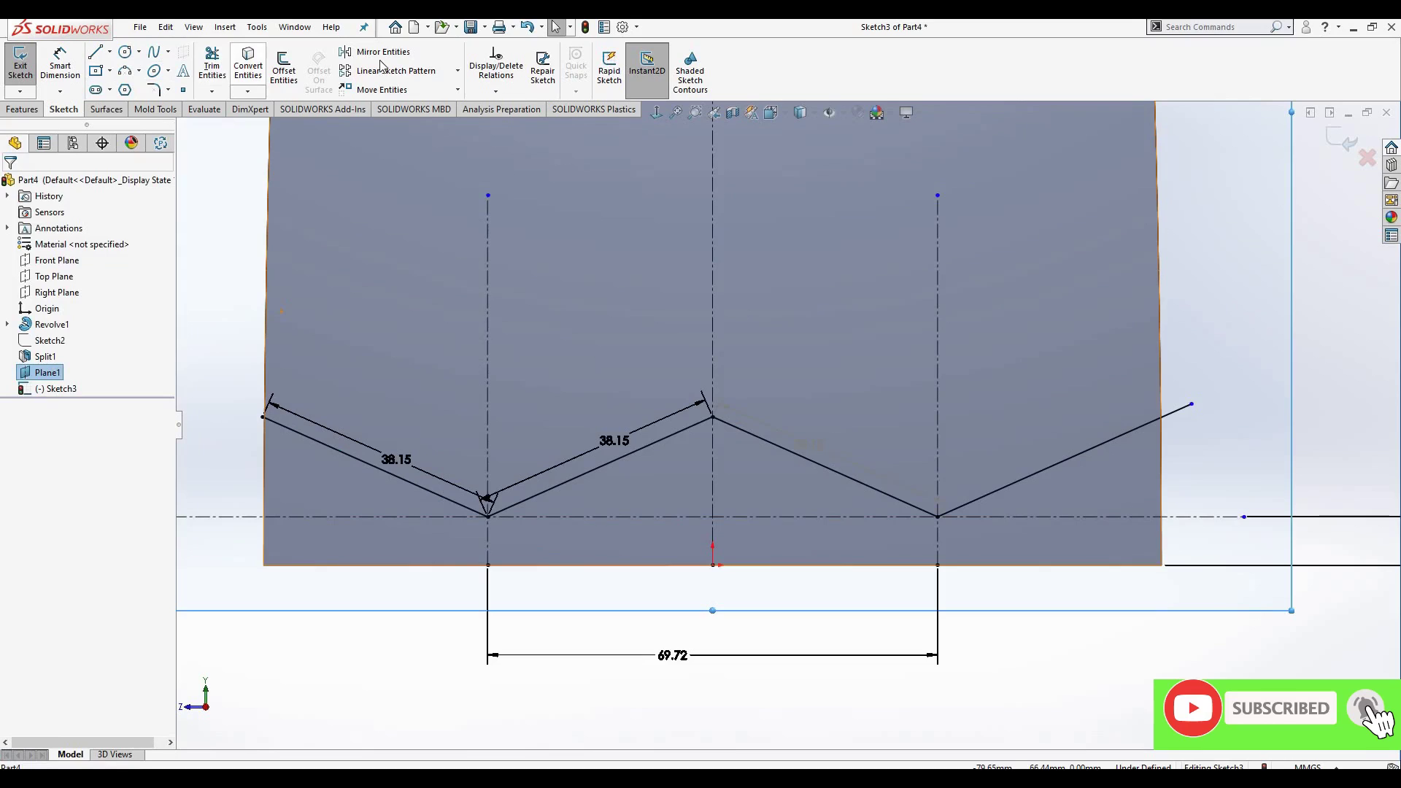
- Offset the zigzag chain 15.30 mm upward and extend the offset's ends outward
left_click(284, 70)
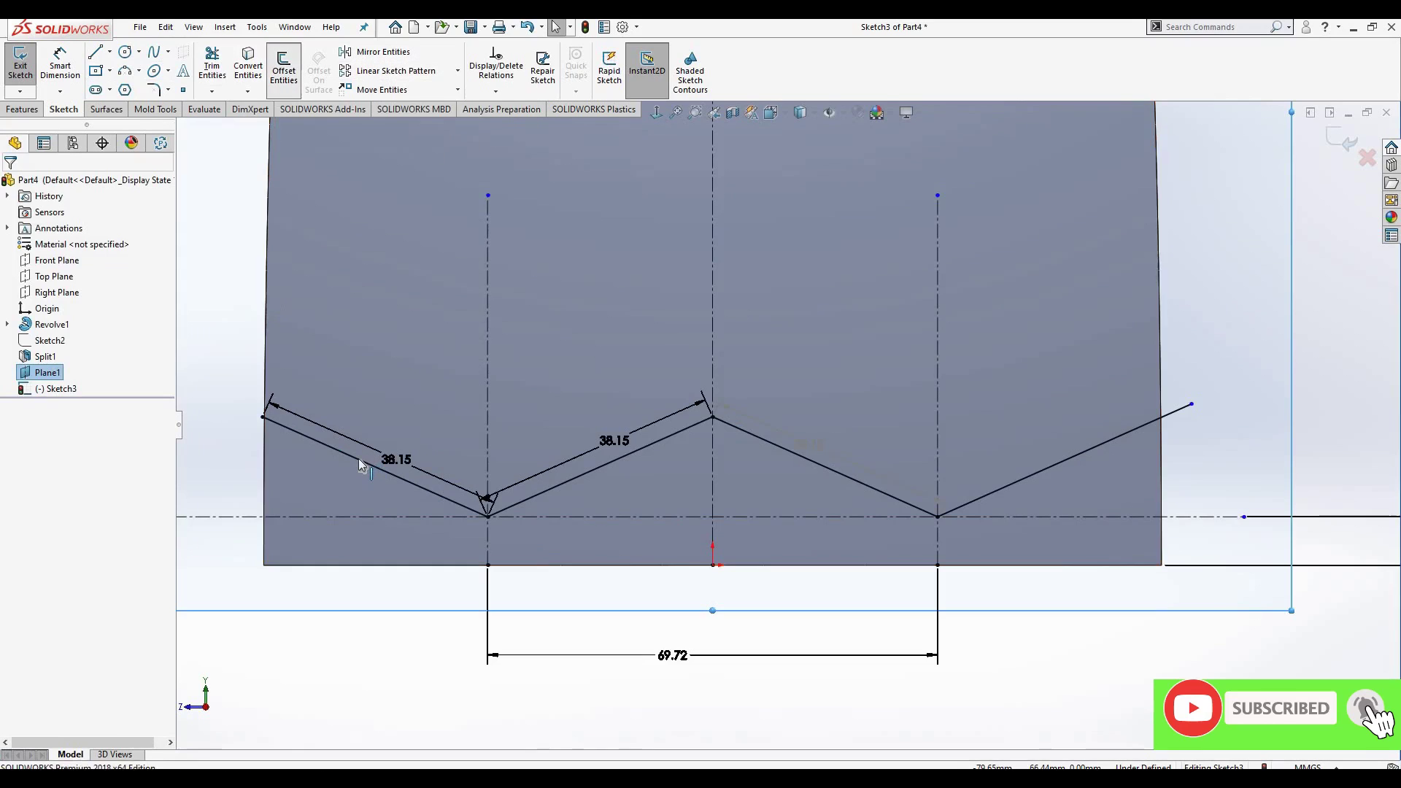
left_click(326, 460)
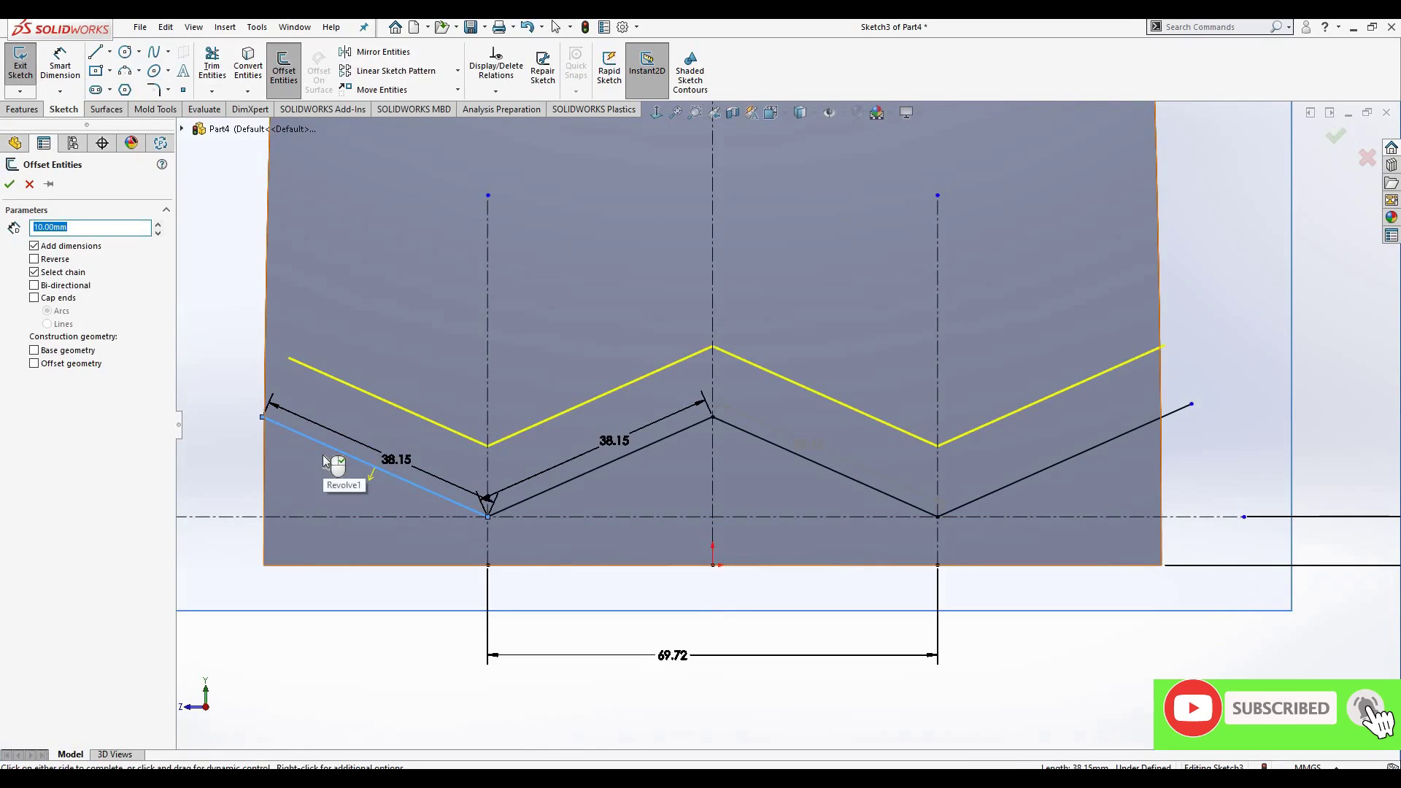
type("3")
key("Return")
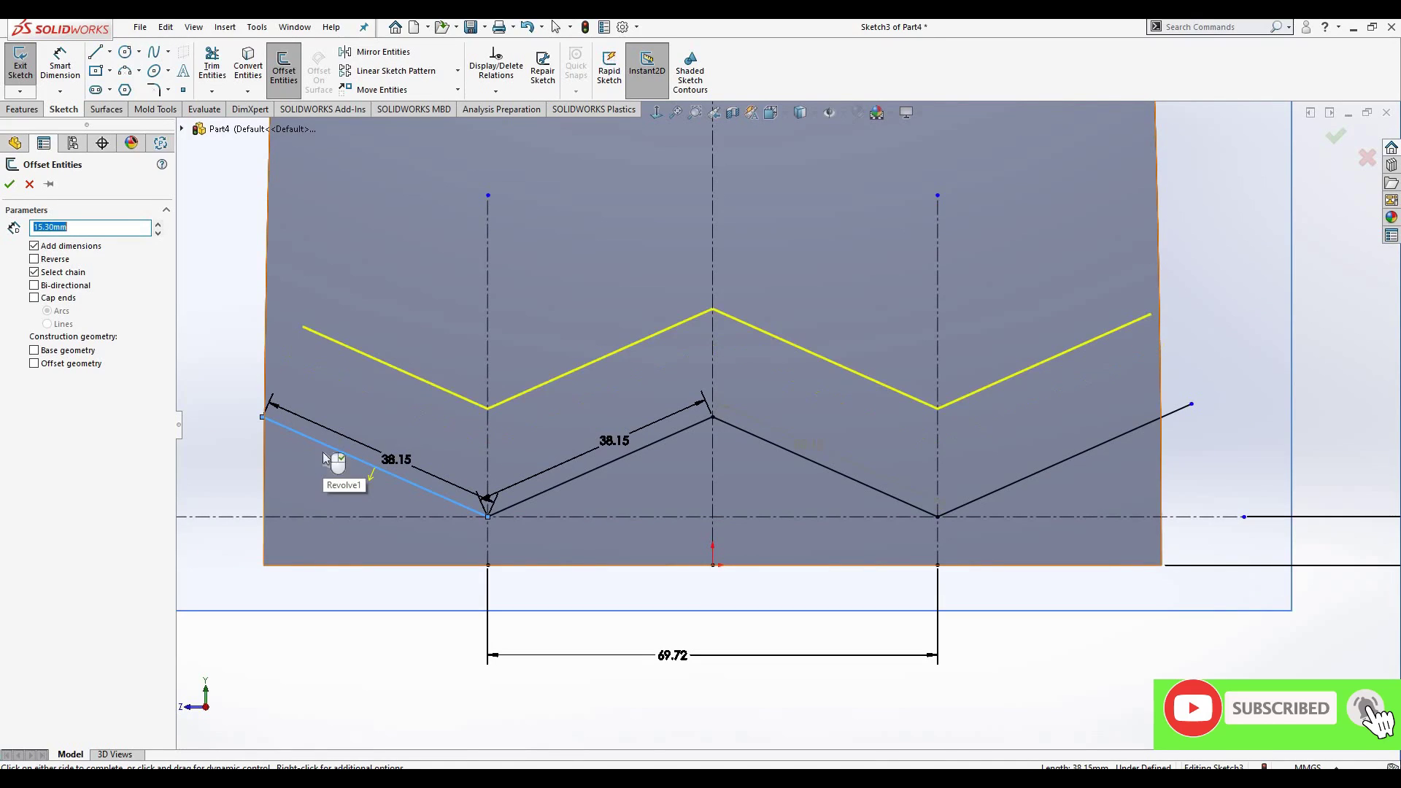
left_click(292, 250)
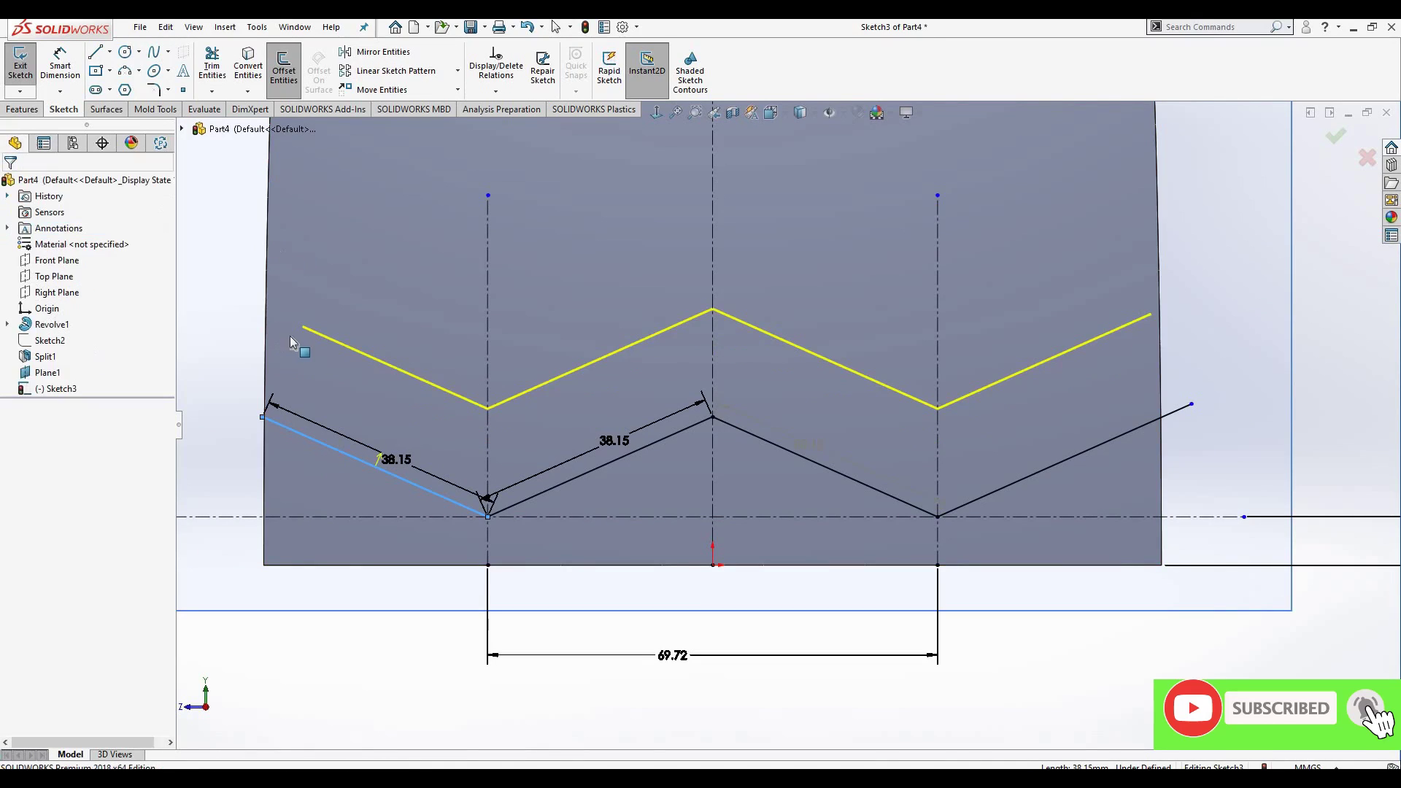
left_click_drag(254, 319, 256, 305)
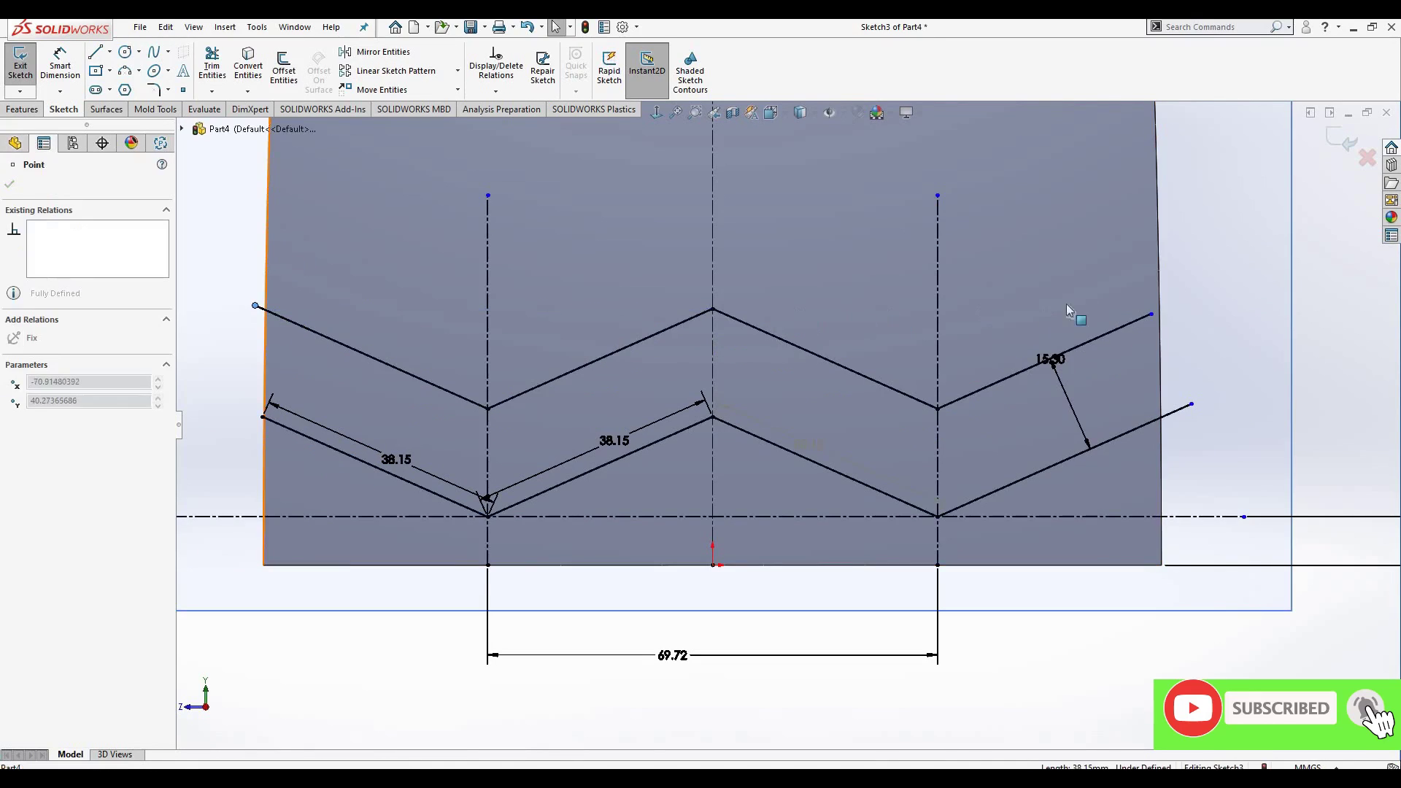
left_click(1154, 314)
left_click(1197, 298)
left_click_drag(1151, 314, 1192, 296)
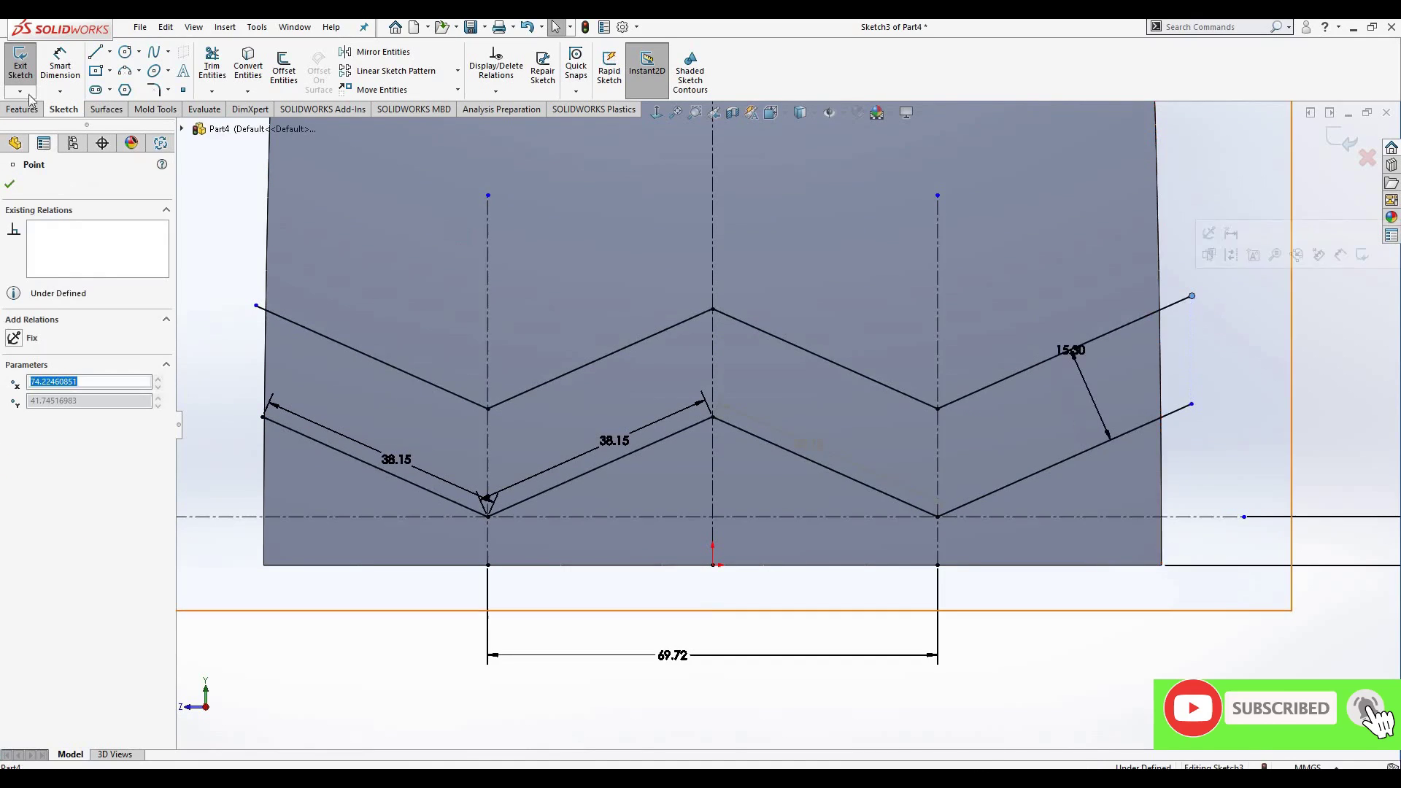
- Draw short lines closing the left and right ends between the two zigzags
key("l")
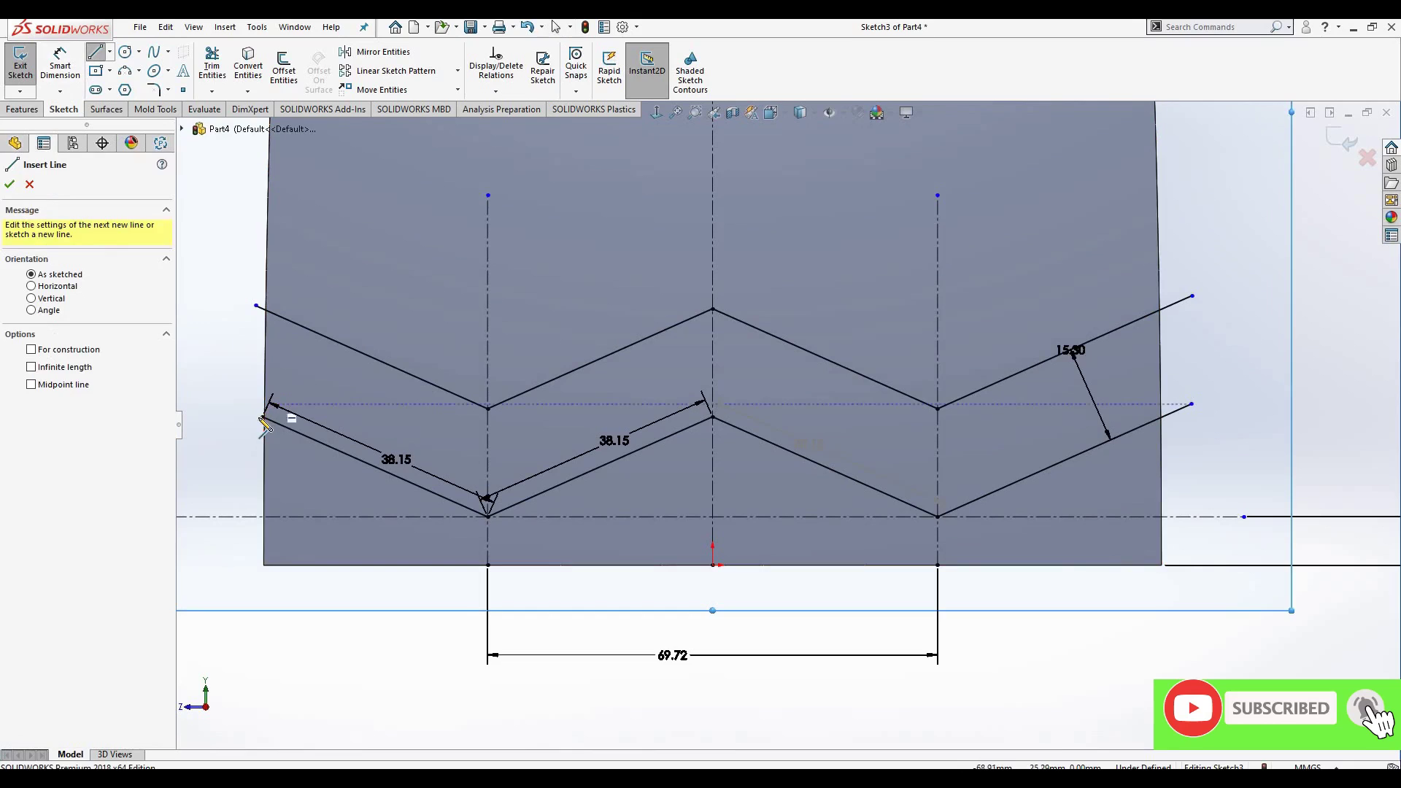
left_click(257, 306)
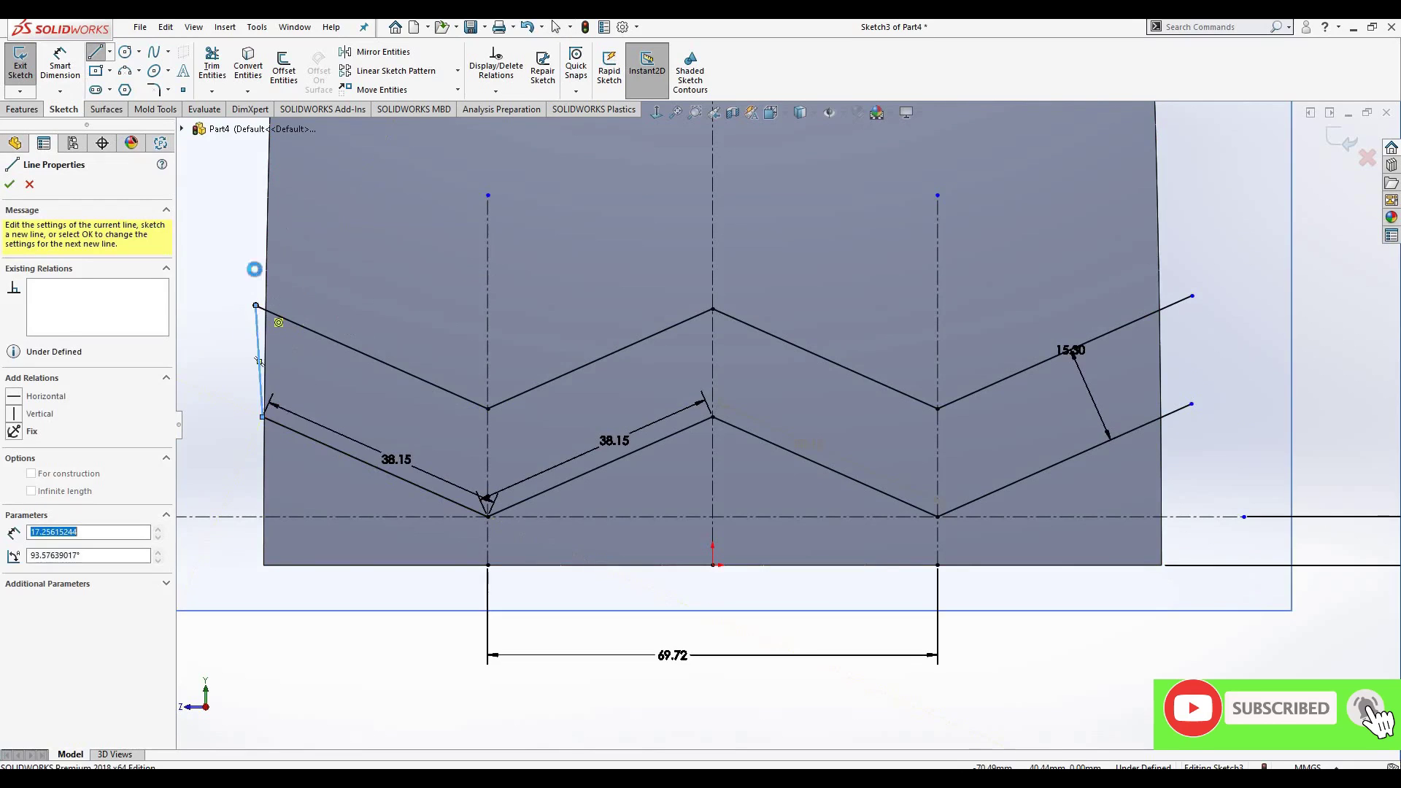
right_click(258, 251)
left_click(292, 316)
left_click(95, 51)
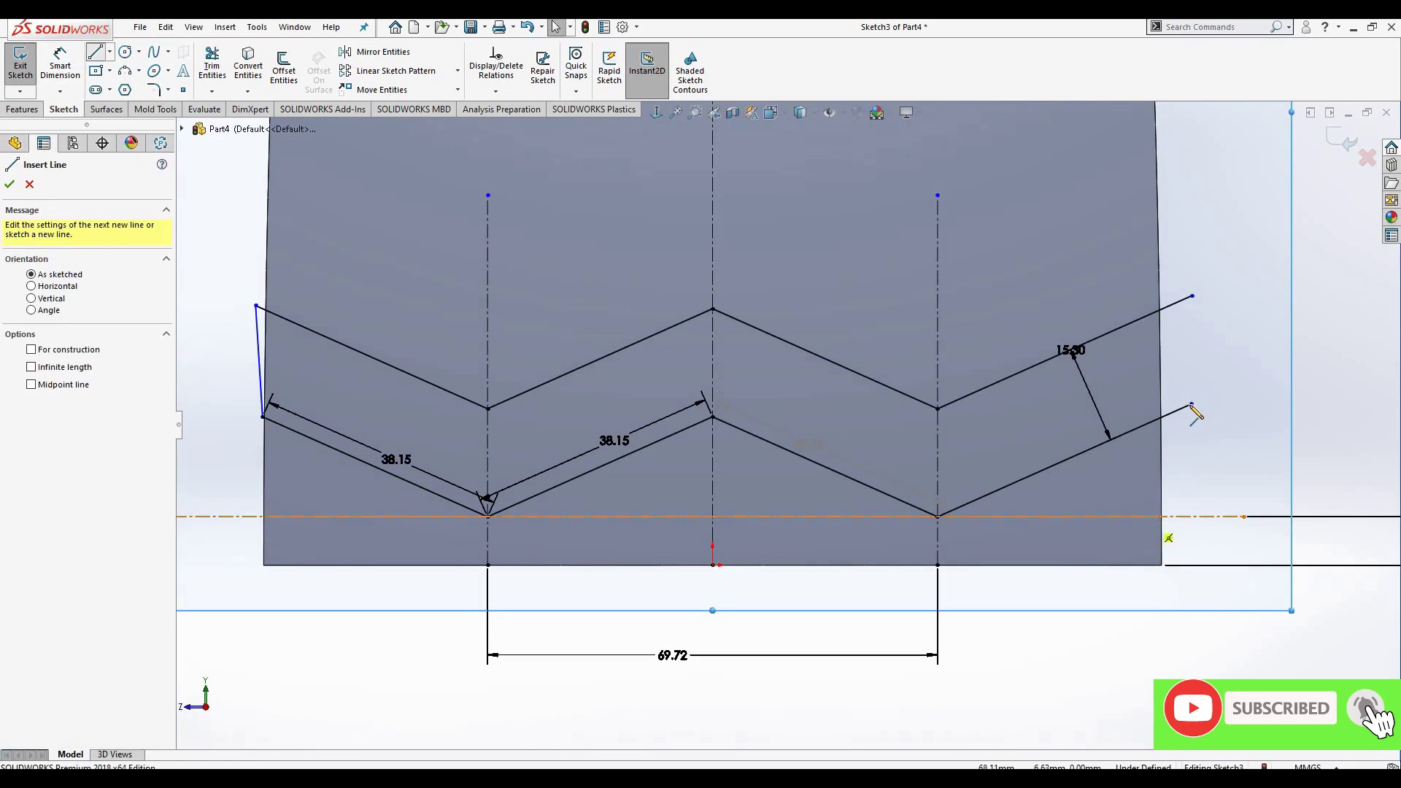
left_click(1192, 297)
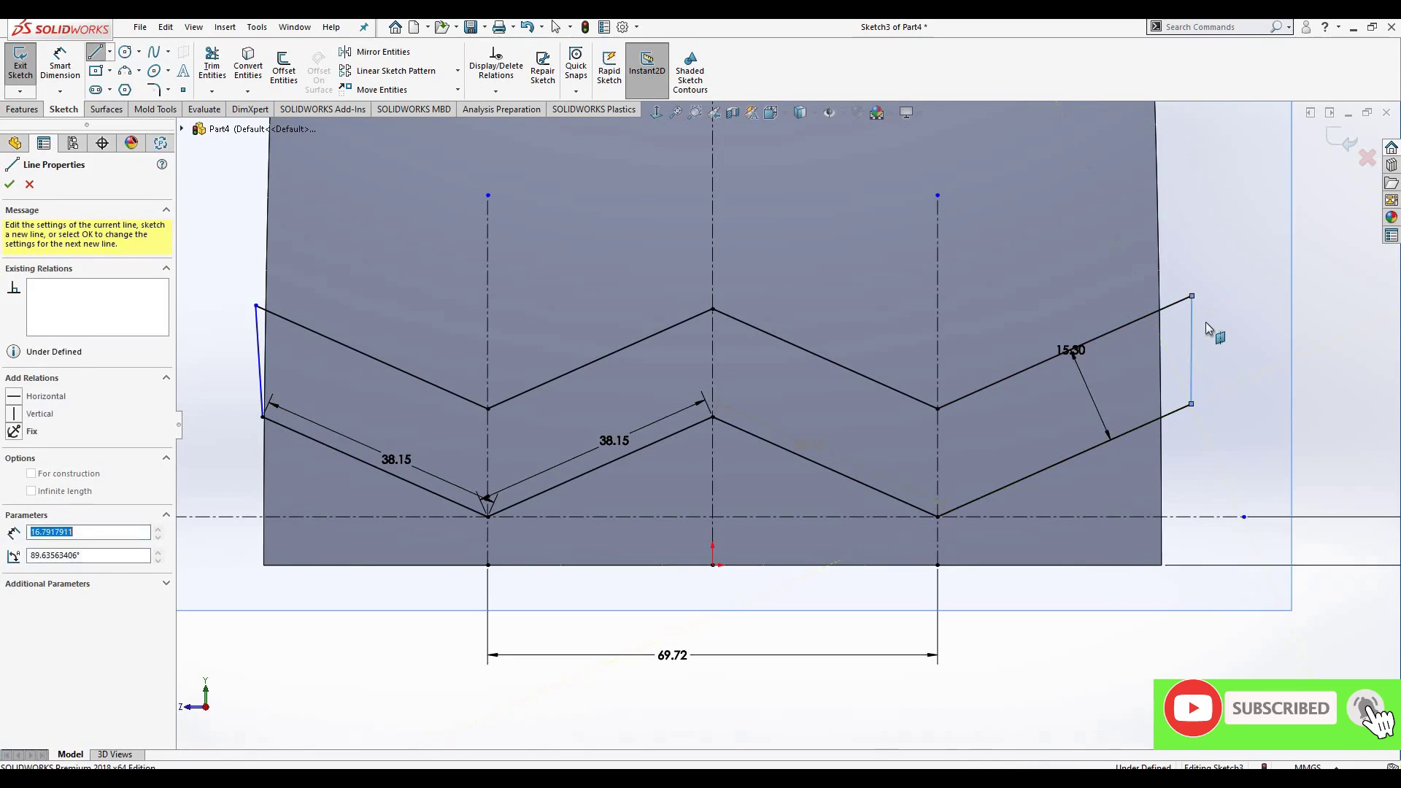
right_click(1213, 331)
left_click(1271, 401)
left_click(1301, 423)
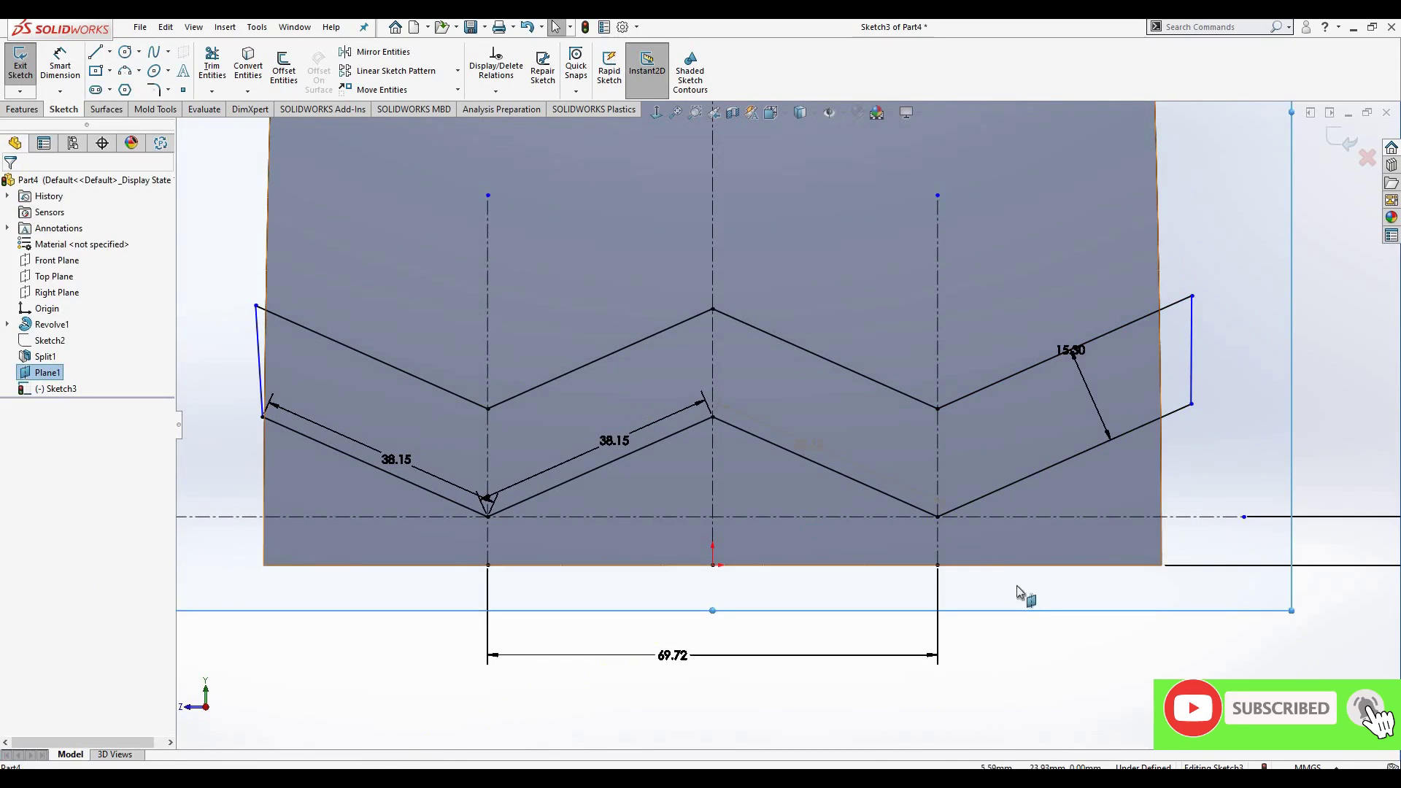
- Extrude the zigzag outline as a separate body, Offset From Surface 10 mm reversed from the top face
scroll(913, 467, "up", 2)
scroll(812, 450, "up", 1)
scroll(812, 451, "up", 1)
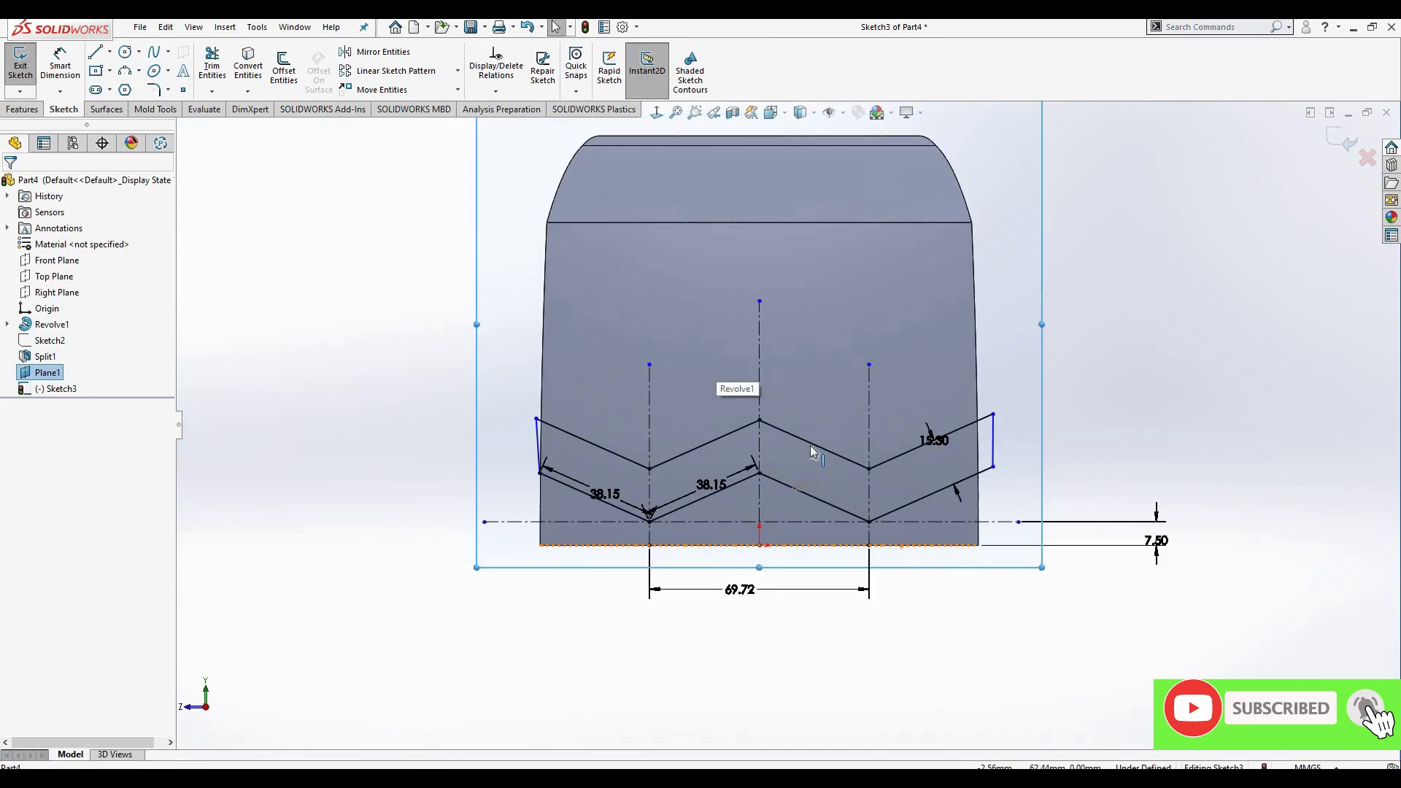
scroll(812, 451, "down", 2)
scroll(719, 391, "up", 1)
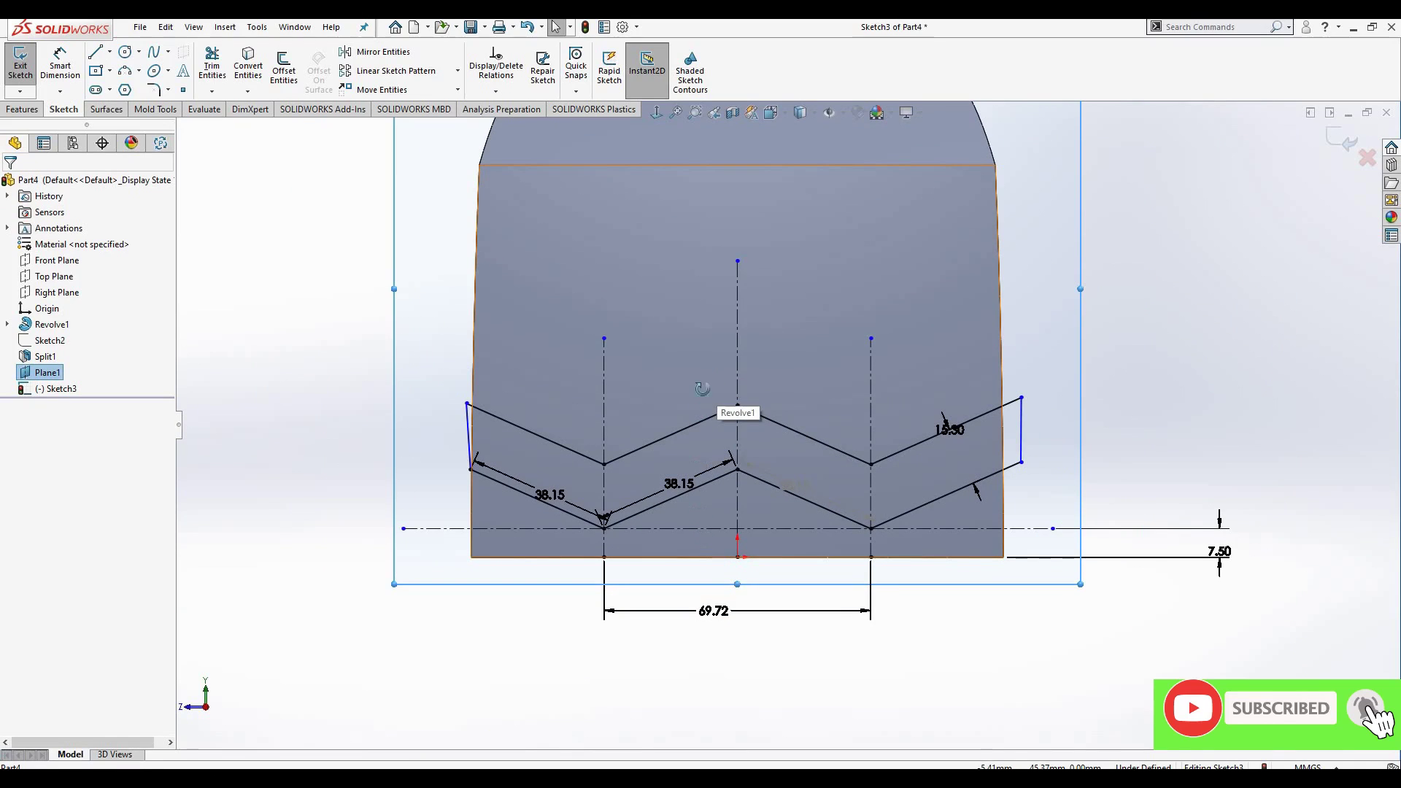
mouse_move(708, 416)
middle_mouse_down()
mouse_move(713, 509)
mouse_move(738, 494)
mouse_move(733, 391)
mouse_move(732, 446)
middle_mouse_up()
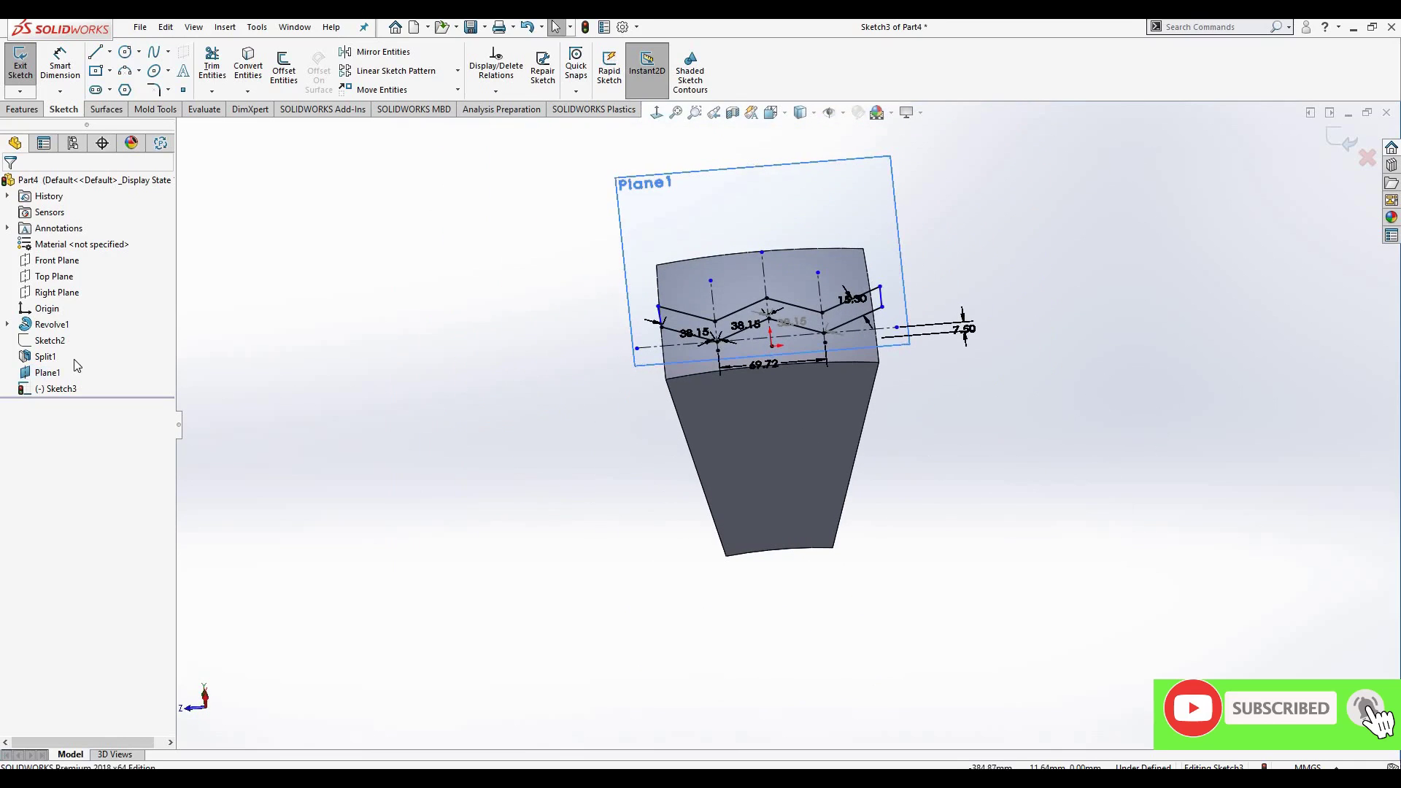
middle_click_drag(951, 443, 963, 306)
left_click(27, 113)
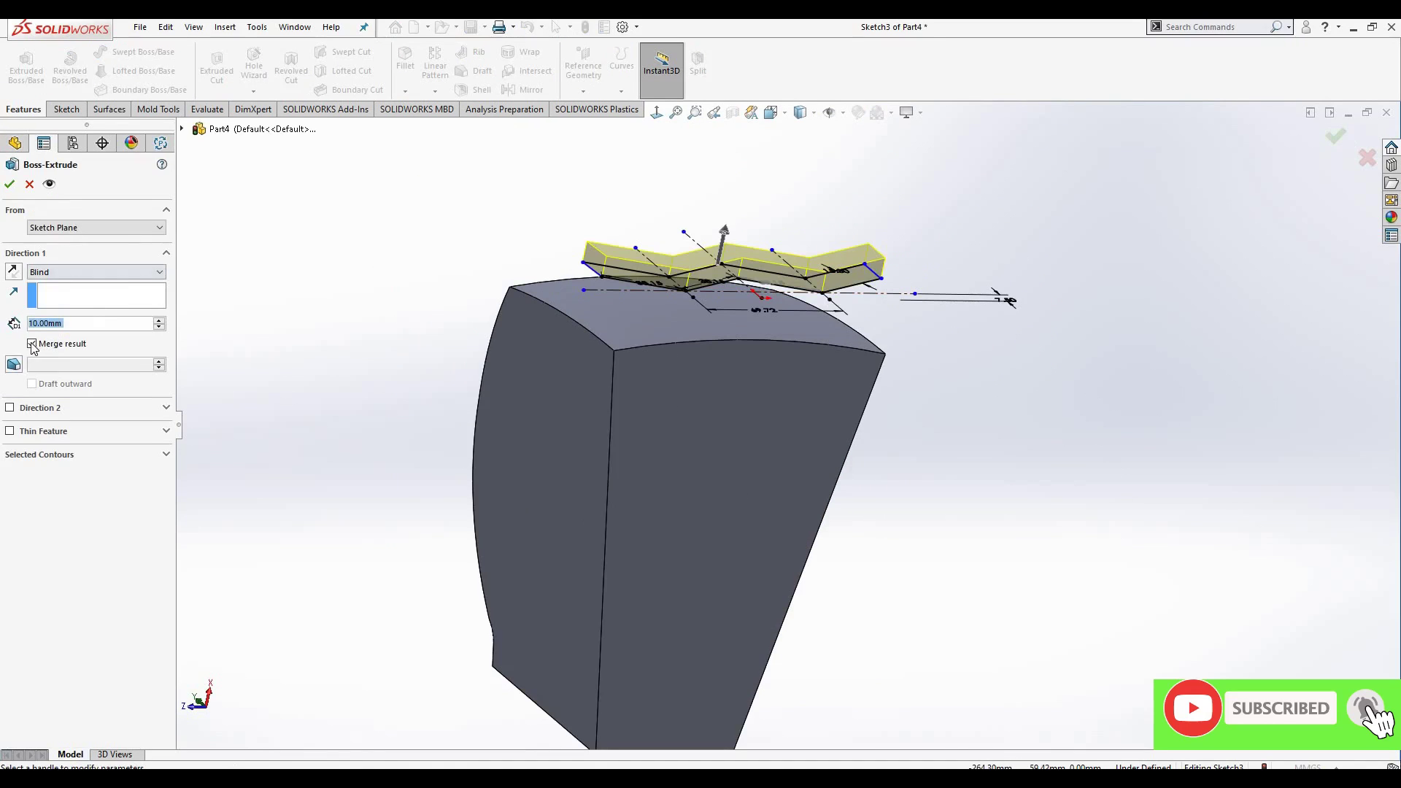
left_click(95, 271)
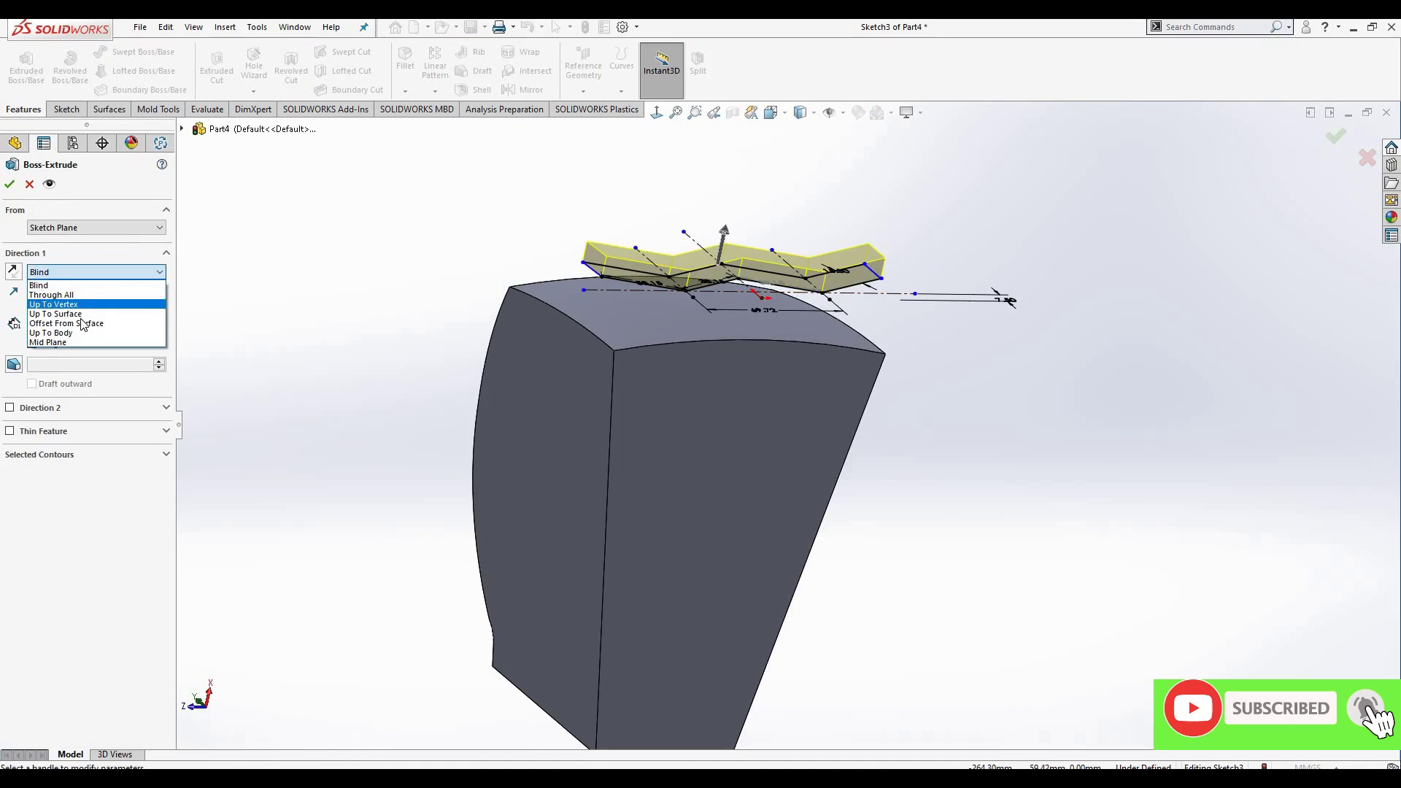
left_click(66, 329)
left_click(598, 330)
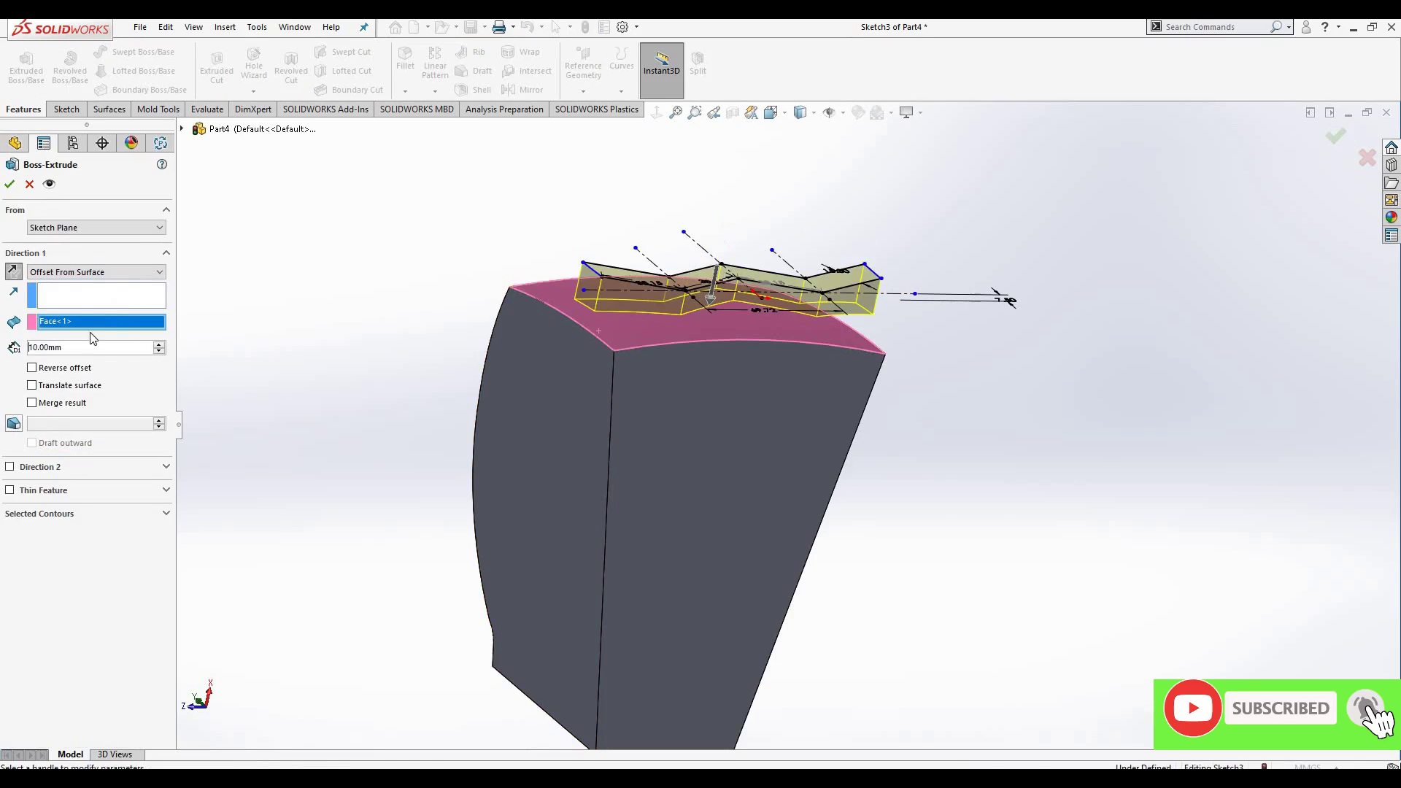
left_click(33, 368)
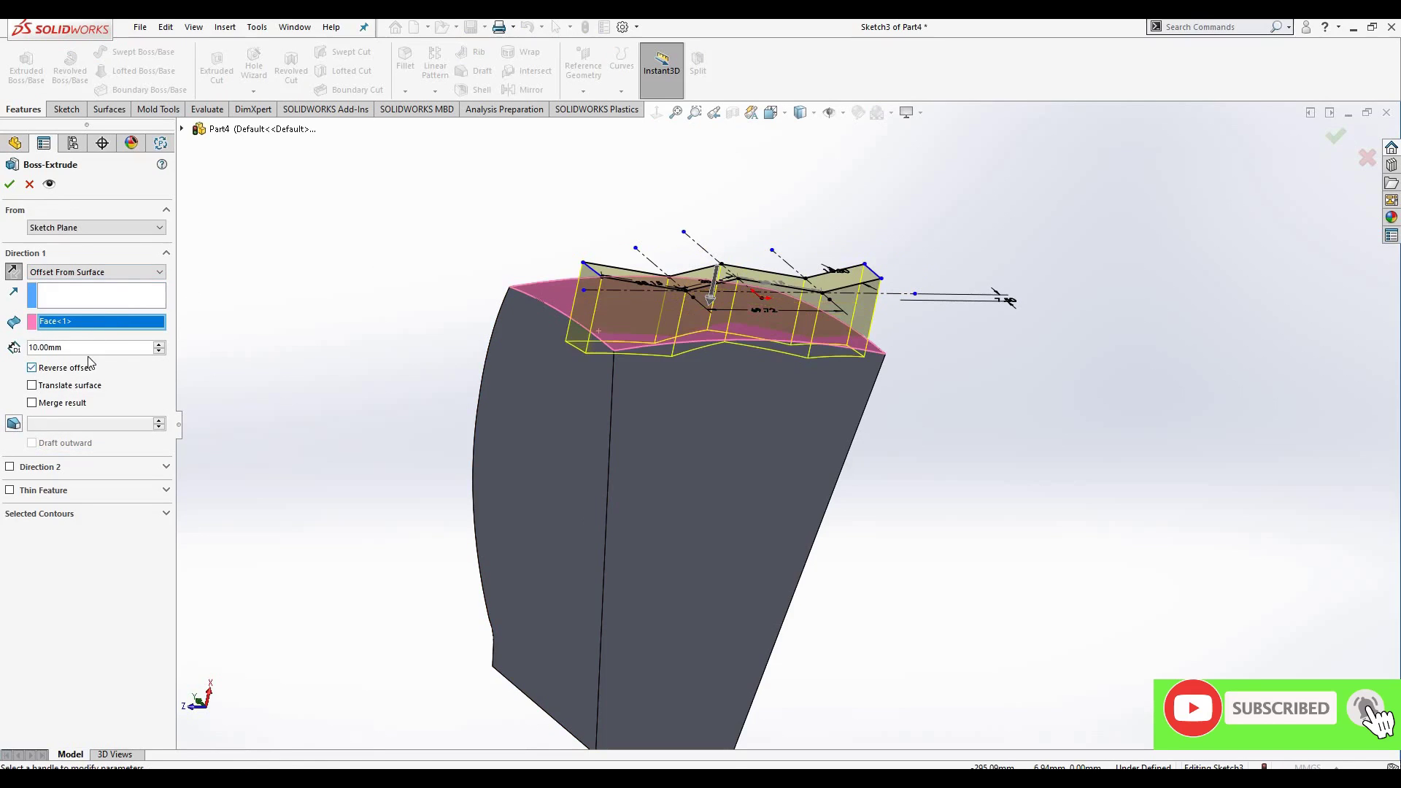
left_click(9, 184)
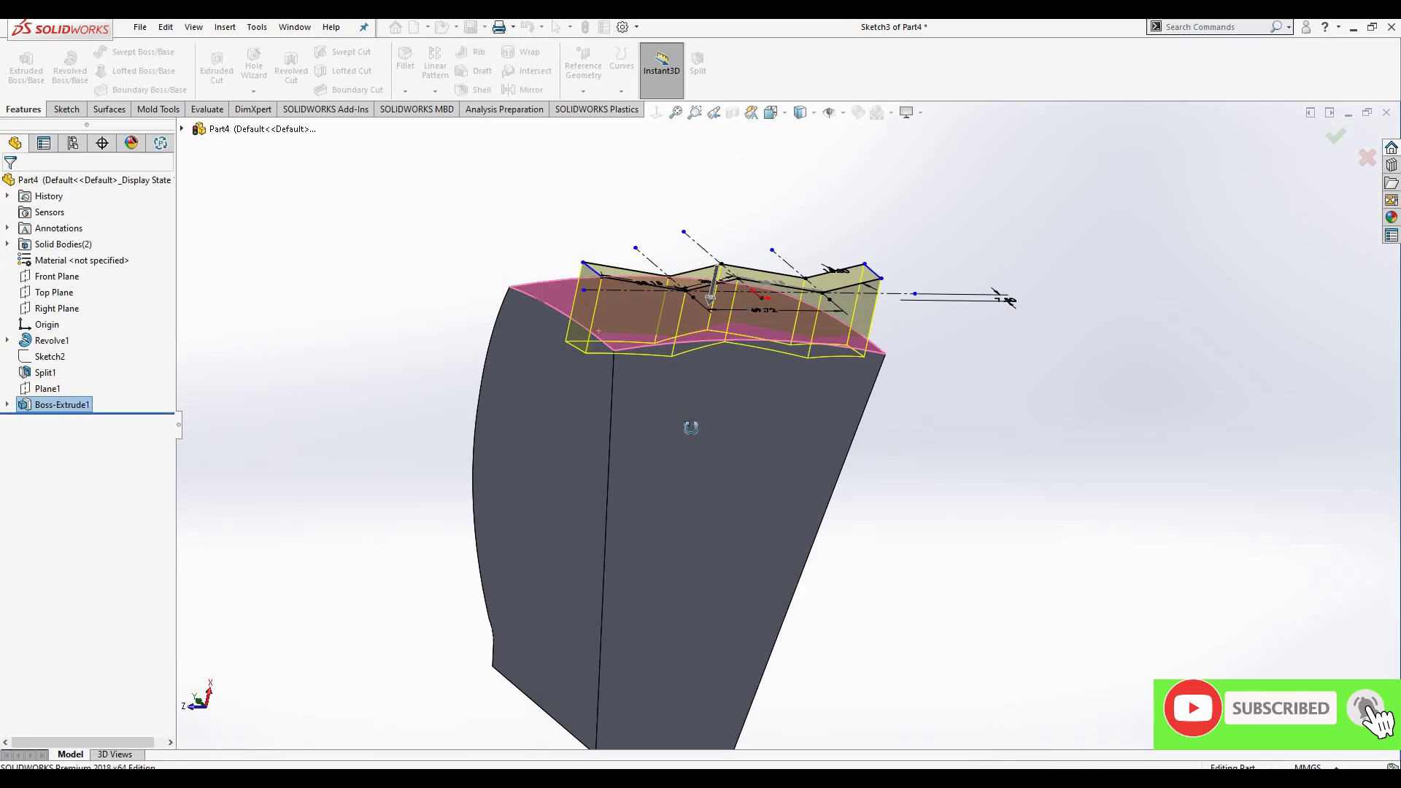
key("ctrl+4")
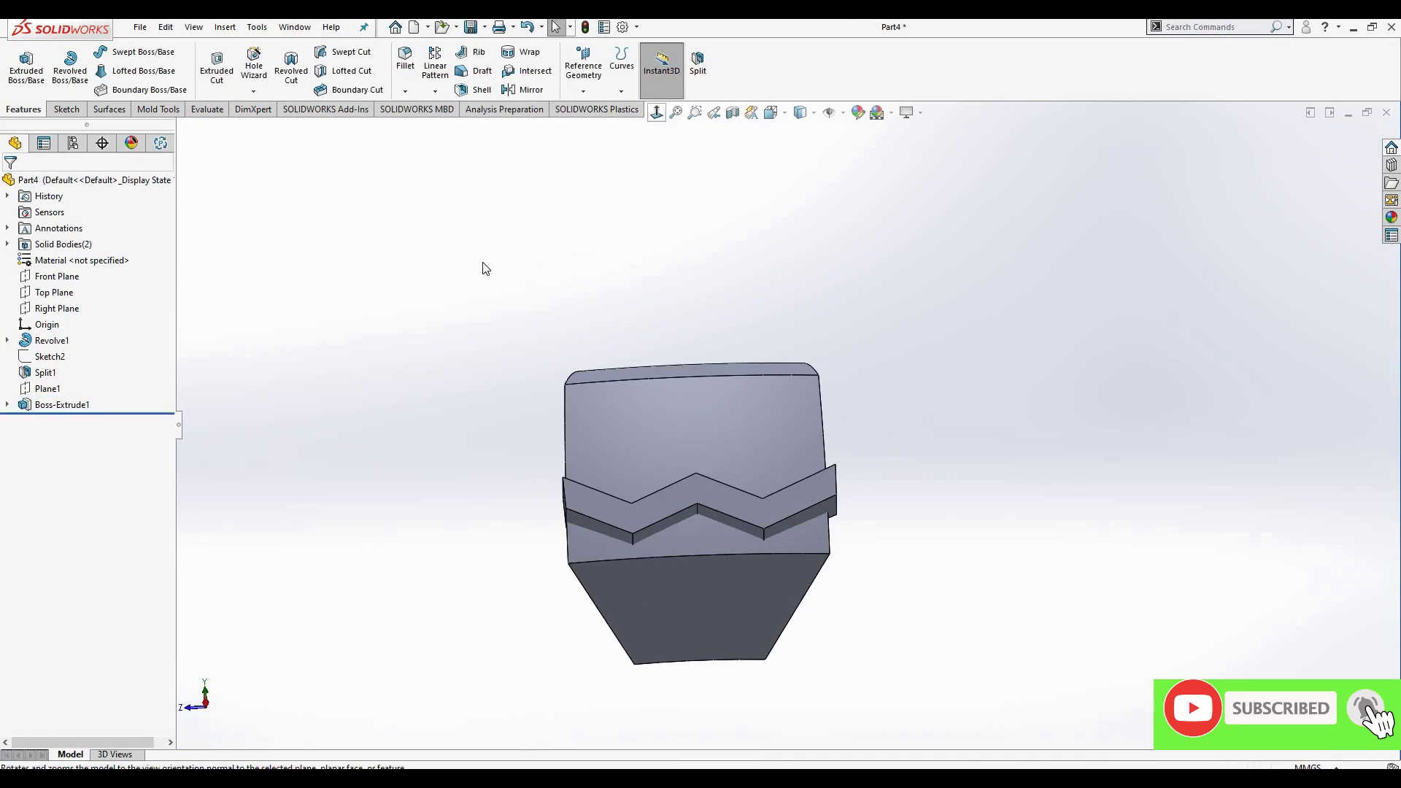
- Copy the Boss-Extrude1 band body 45 mm along Y with Move/Copy Body
key("ctrl+4")
left_click(225, 27)
mouse_move(249, 85)
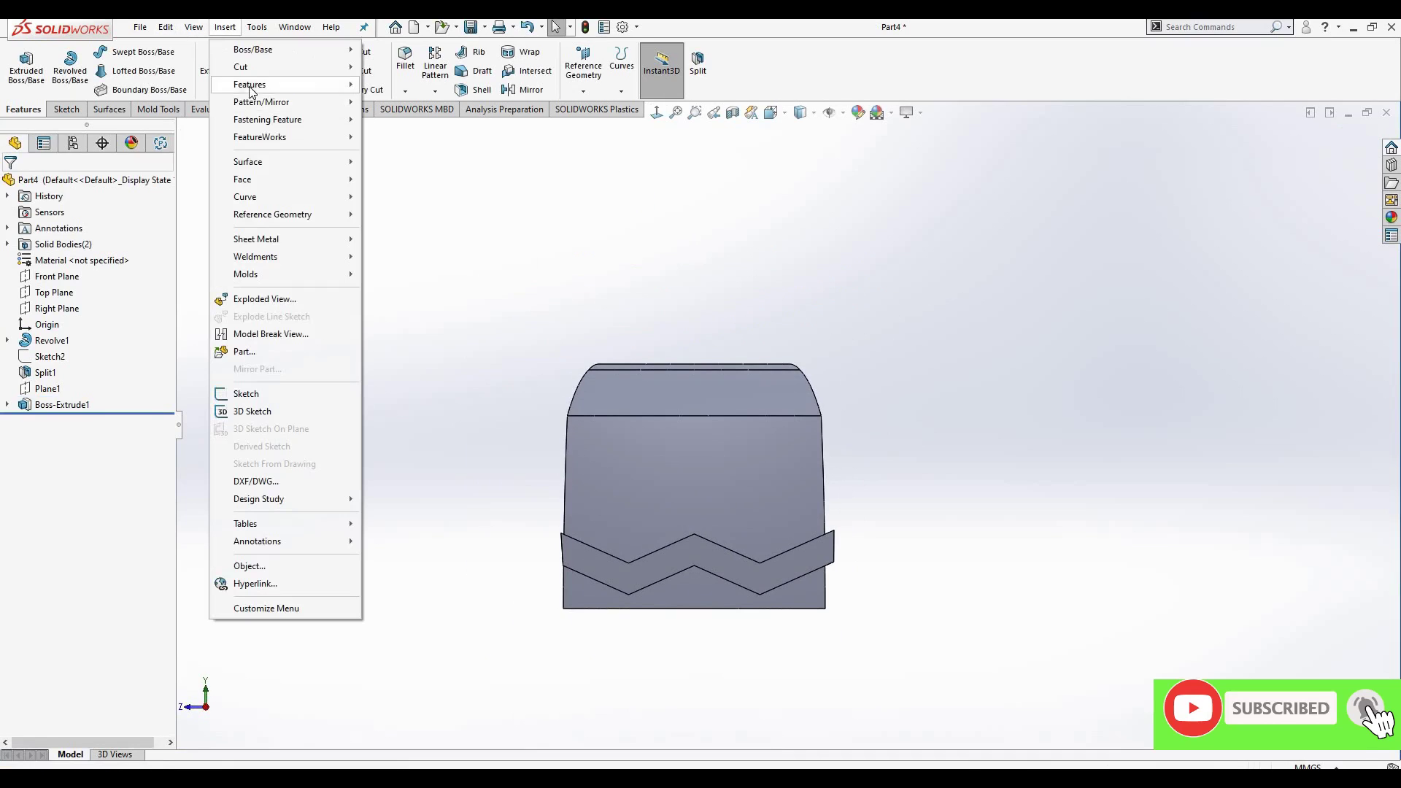
key("Down")
key("Return")
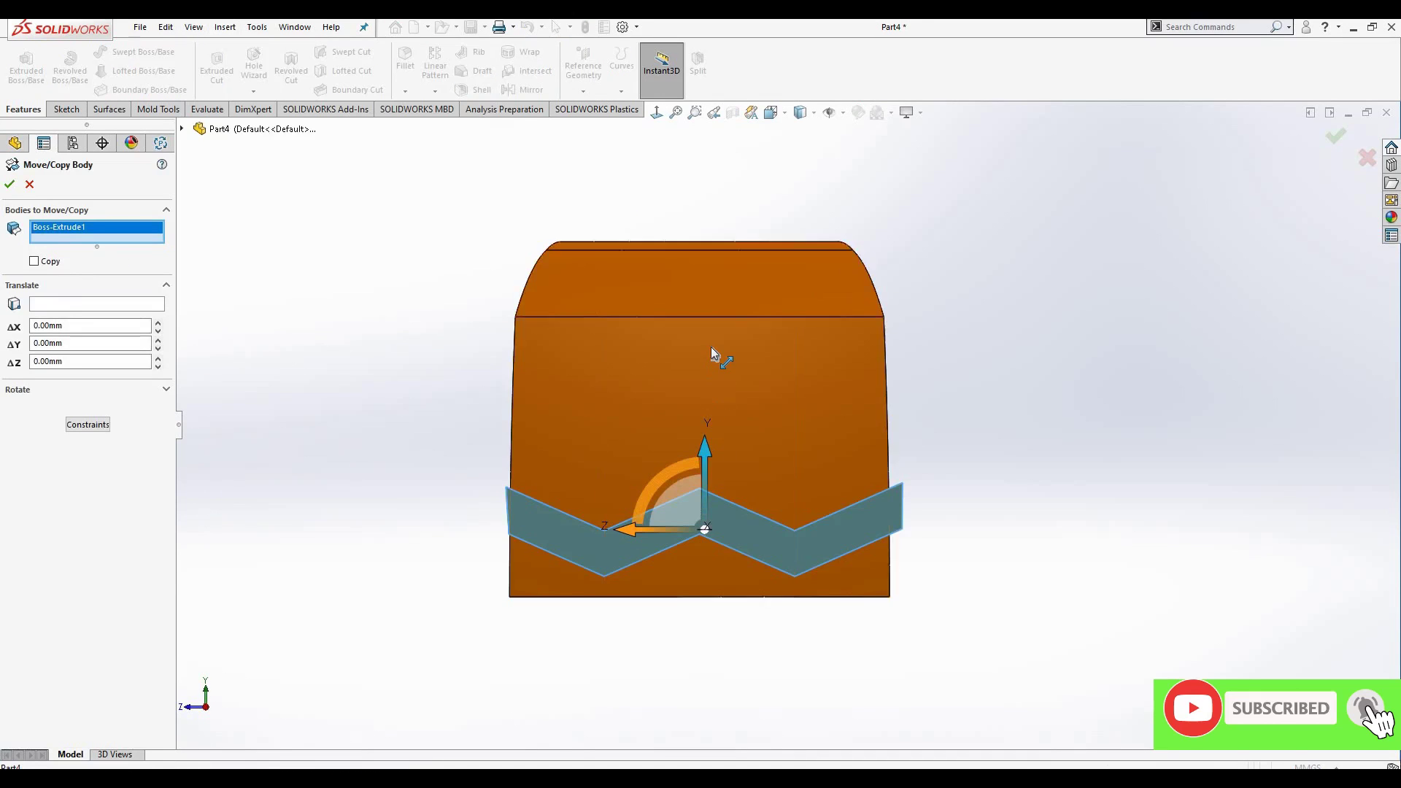
mouse_move(705, 456)
left_mouse_down()
mouse_move(698, 409)
mouse_move(698, 425)
left_mouse_up()
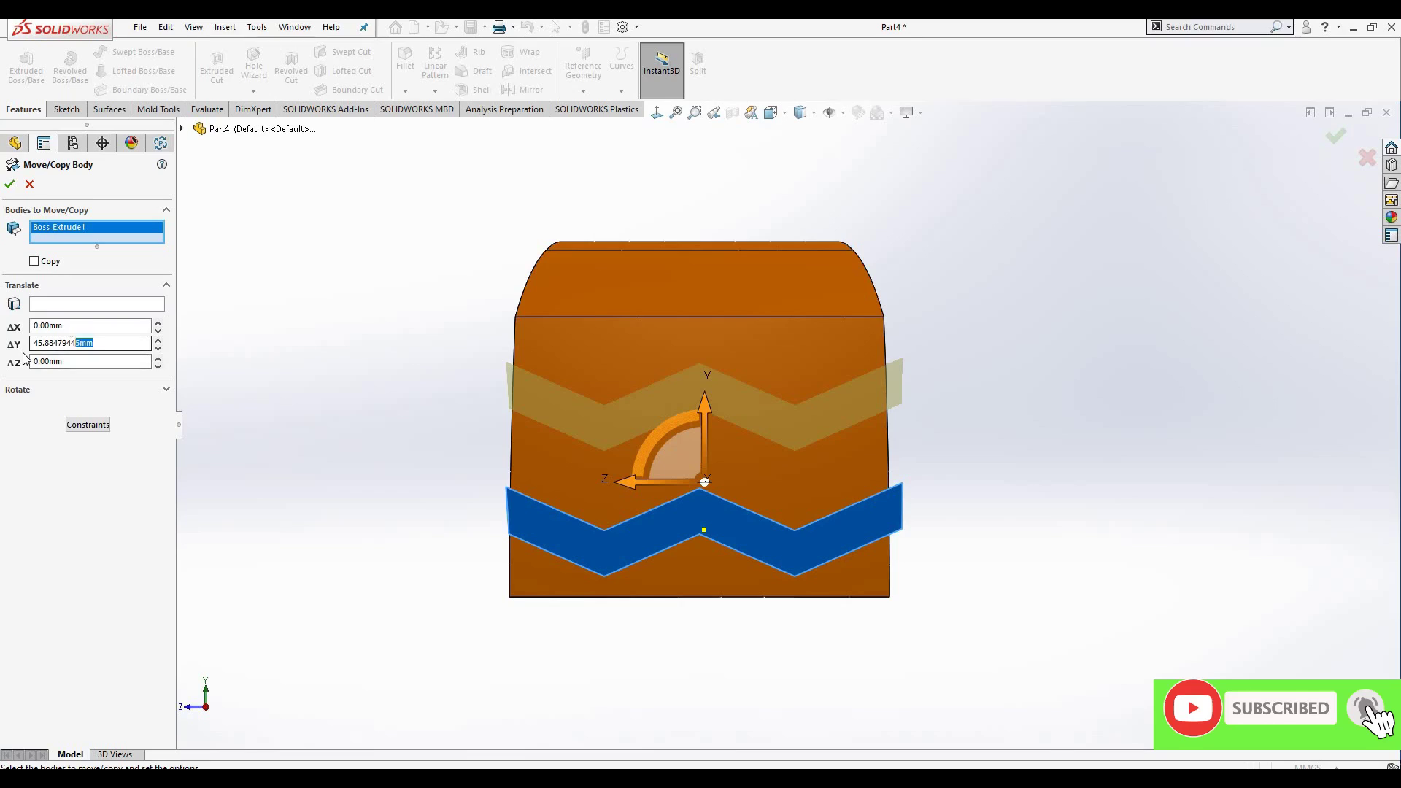
type("35")
key("Return")
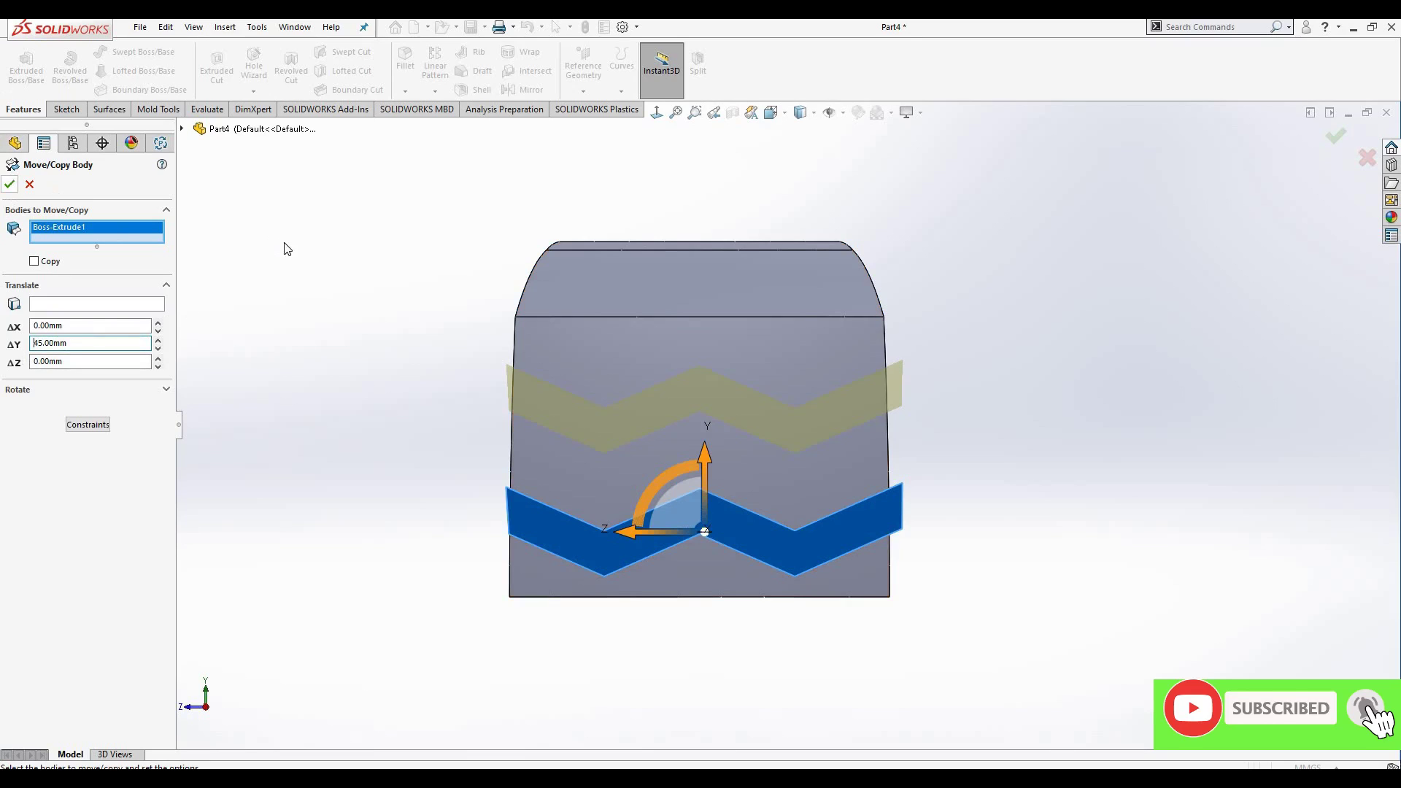
key("Return")
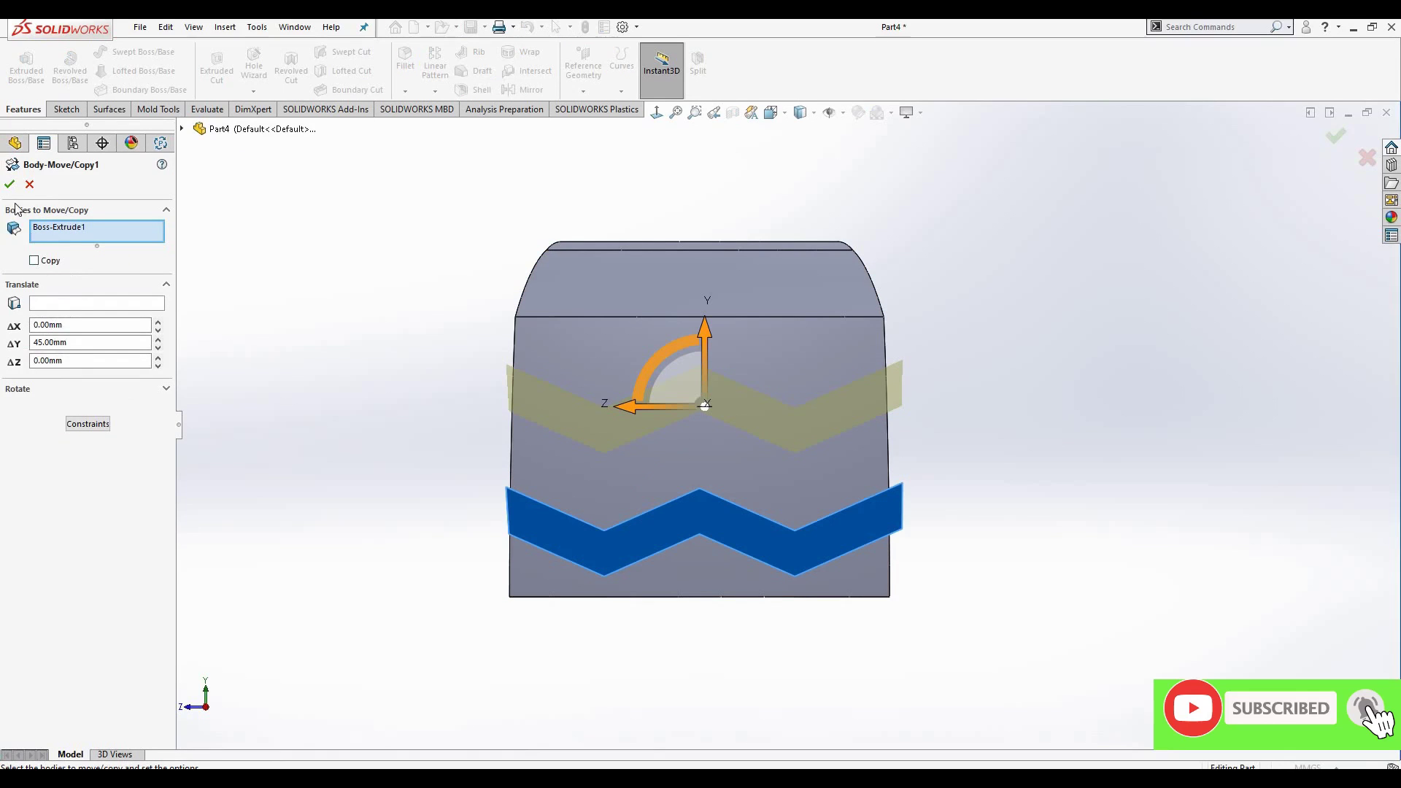
left_click(34, 261)
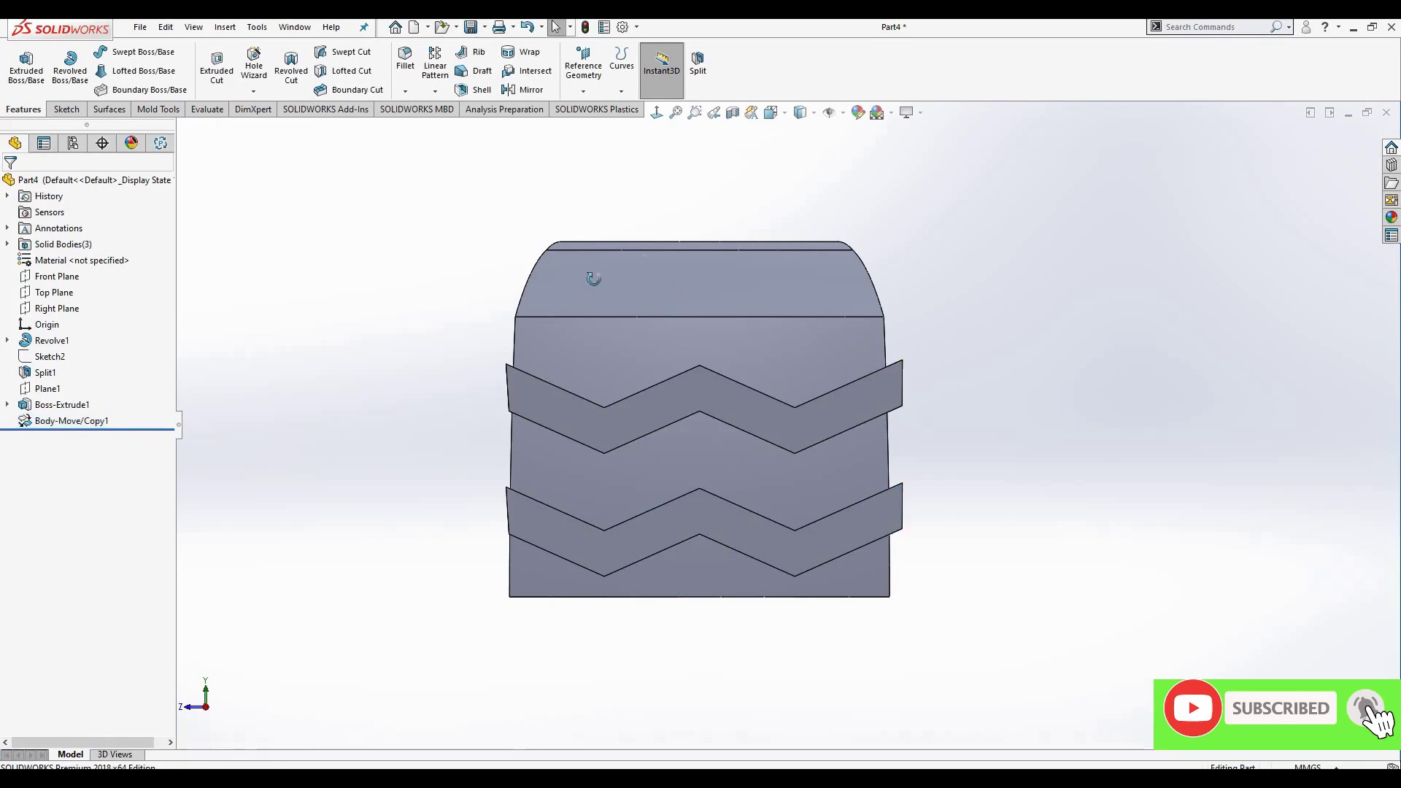
mouse_move(299, 215)
middle_mouse_down()
mouse_move(460, 394)
mouse_move(479, 370)
mouse_move(643, 332)
mouse_move(747, 461)
mouse_move(782, 421)
mouse_move(772, 471)
mouse_move(759, 464)
middle_mouse_up()
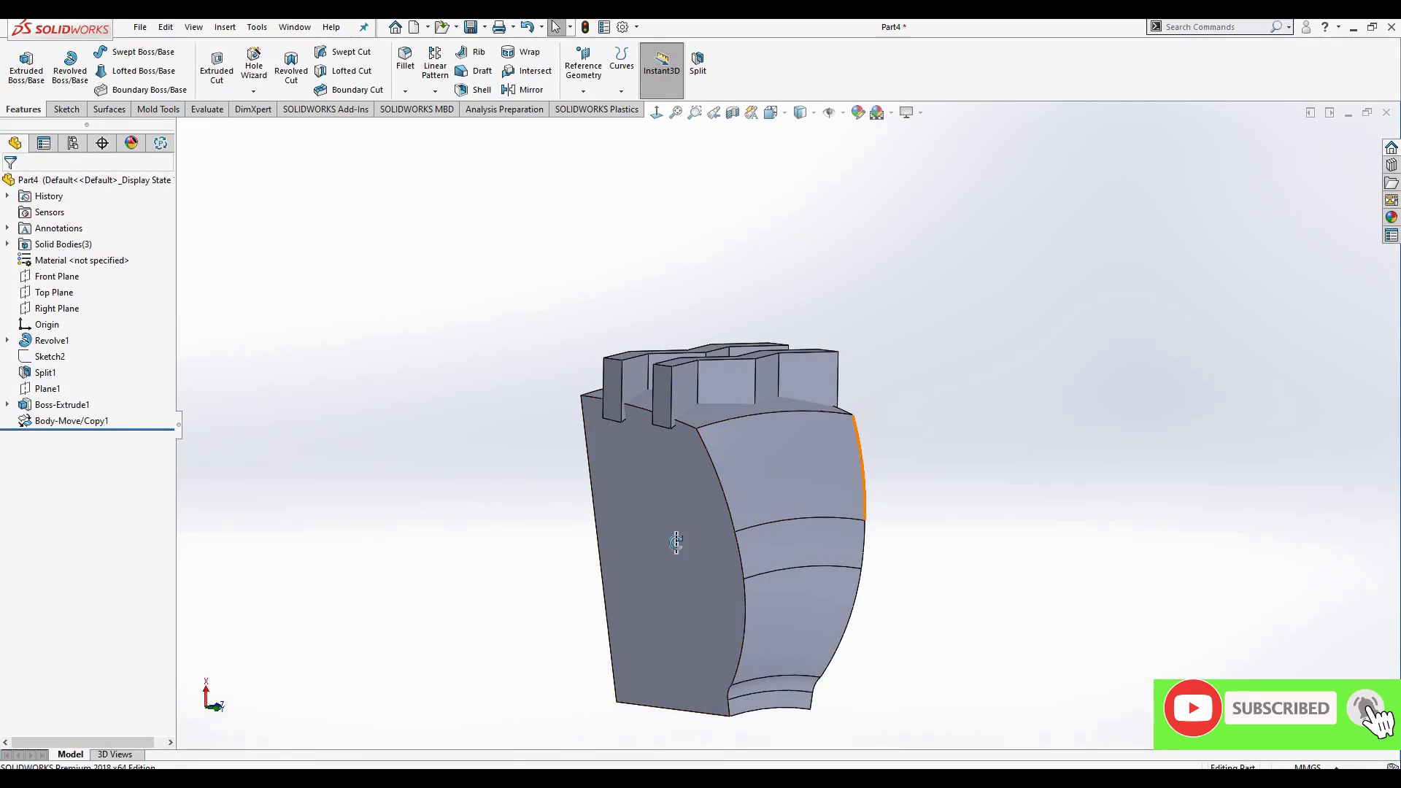
- Offset the curved top face 10 mm inward as a surface and hide the tire body
mouse_move(676, 541)
middle_mouse_down()
mouse_move(288, 172)
mouse_move(127, 120)
middle_mouse_up()
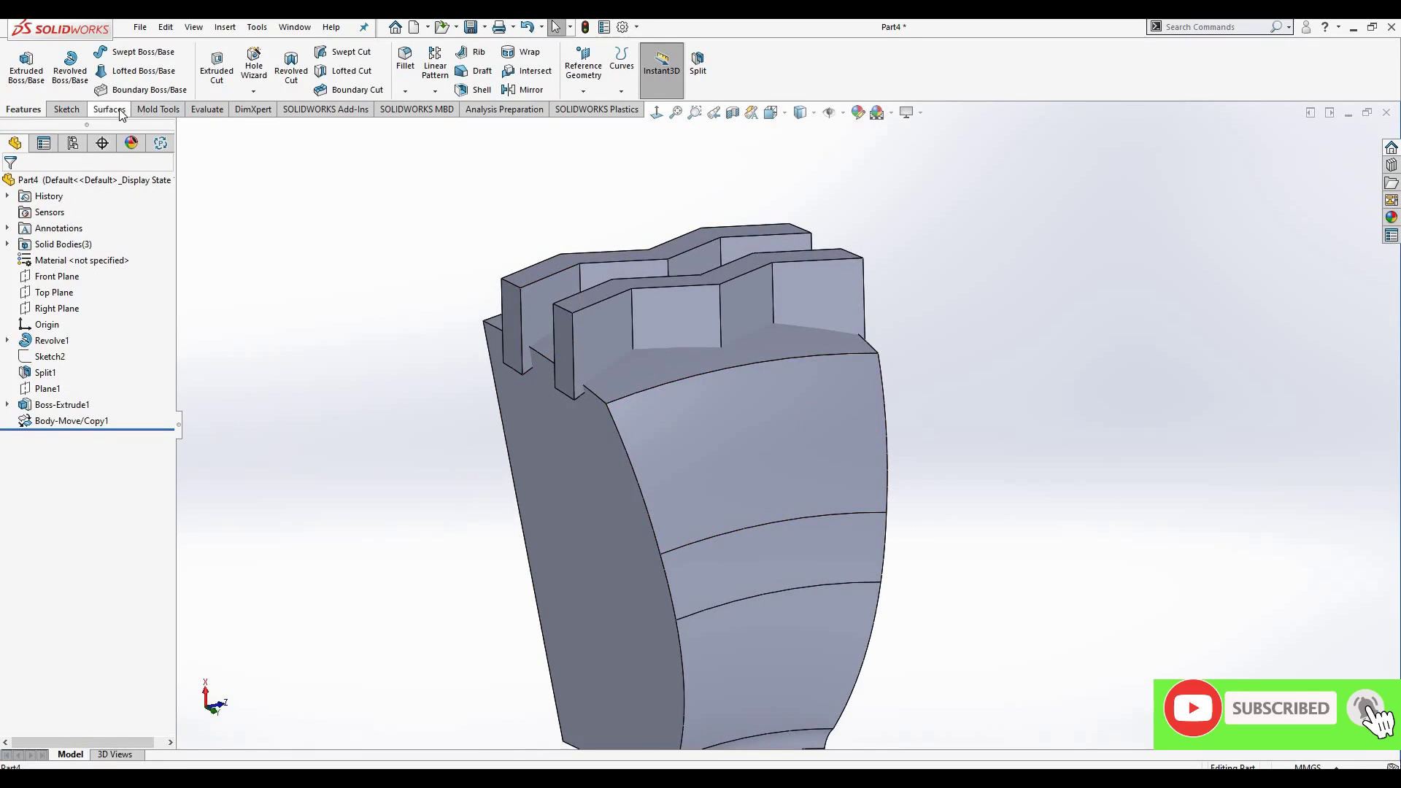
left_click(109, 110)
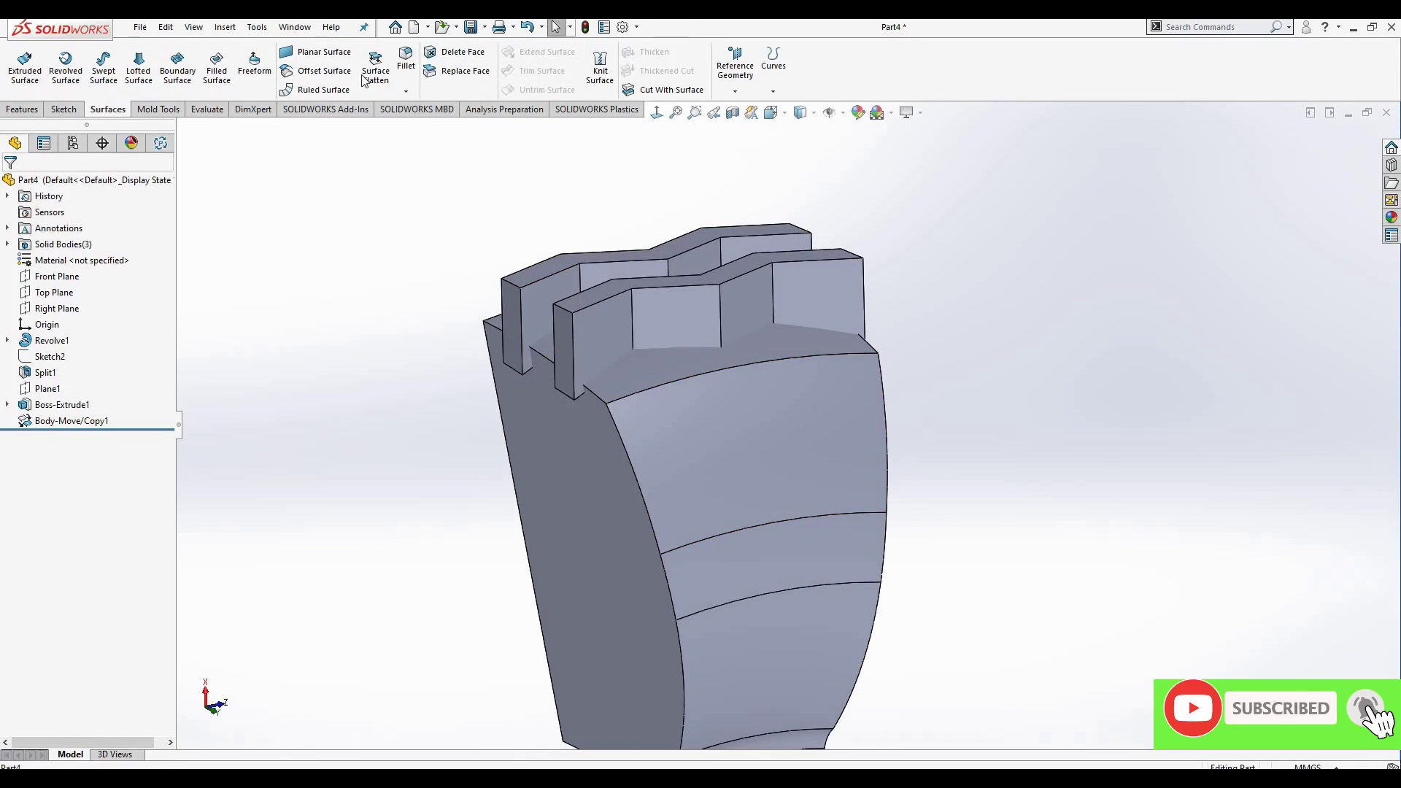
left_click(337, 73)
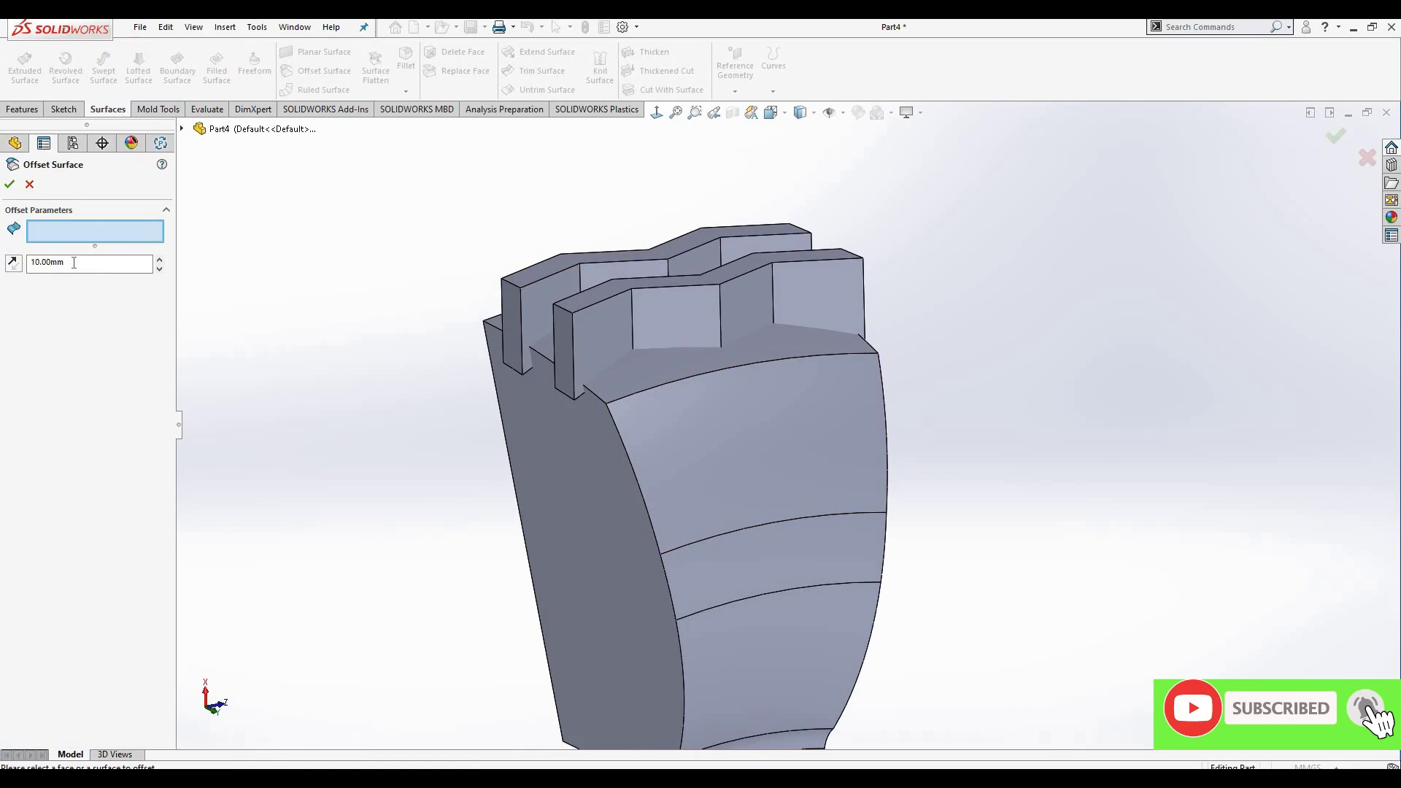
left_click(672, 357)
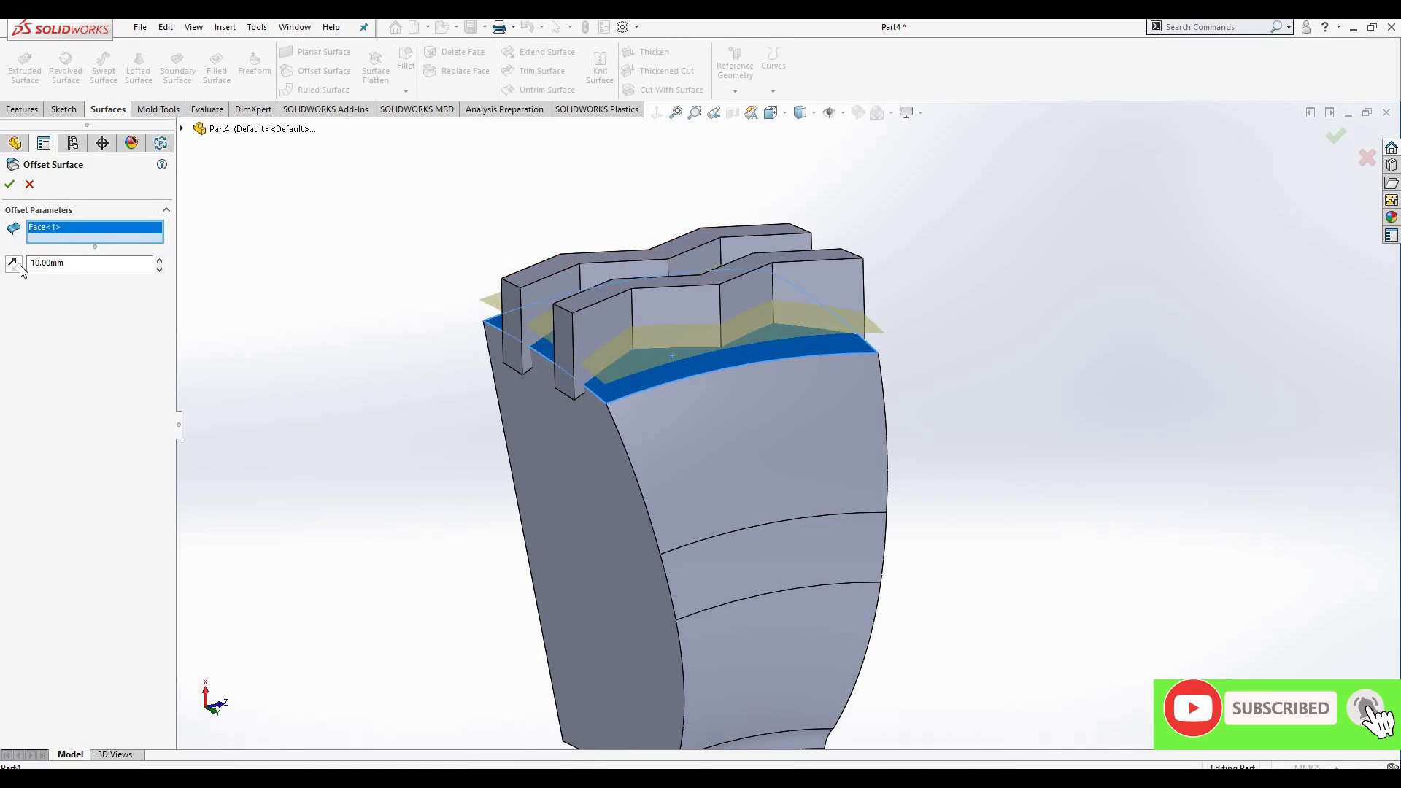
left_click(18, 267)
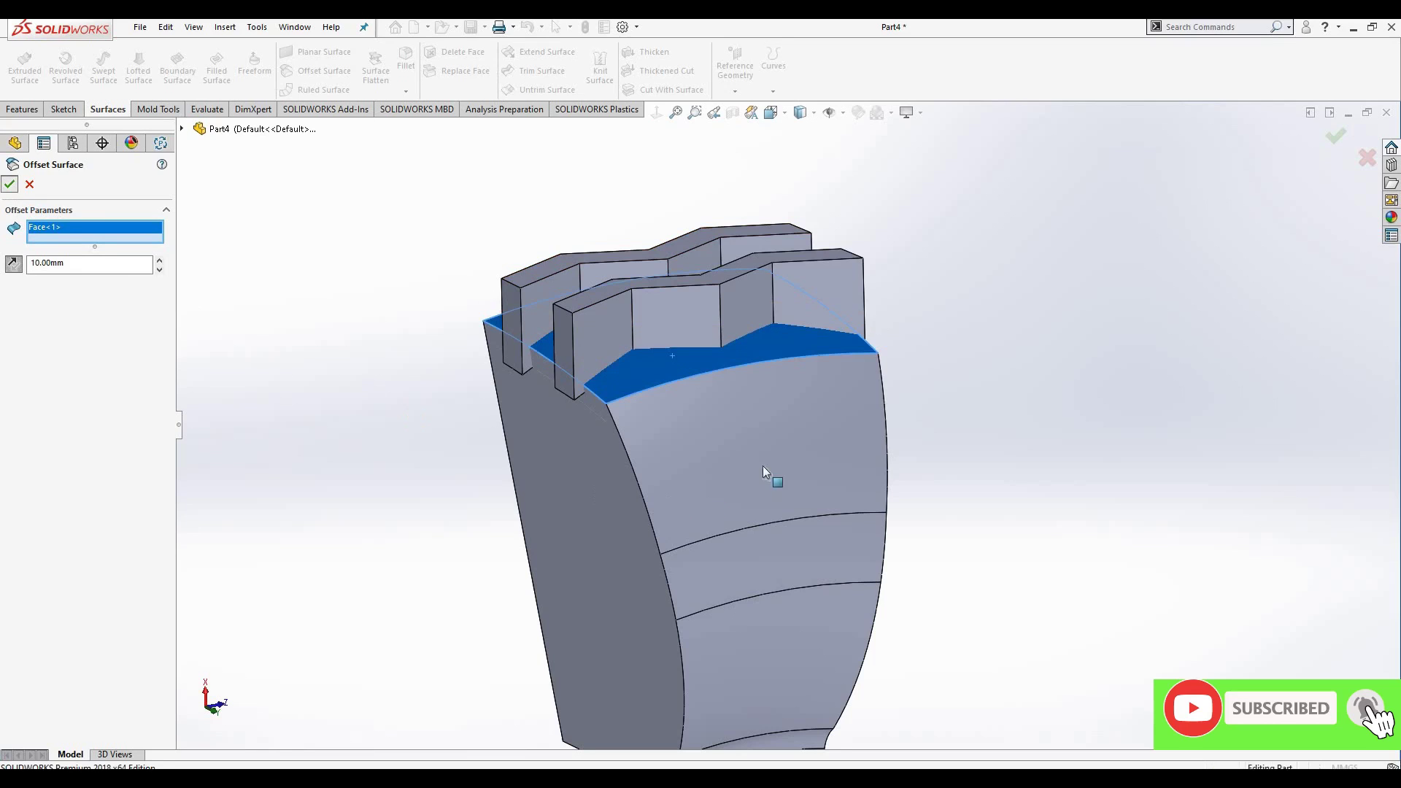
key("Return")
left_click(838, 427)
left_click(847, 401)
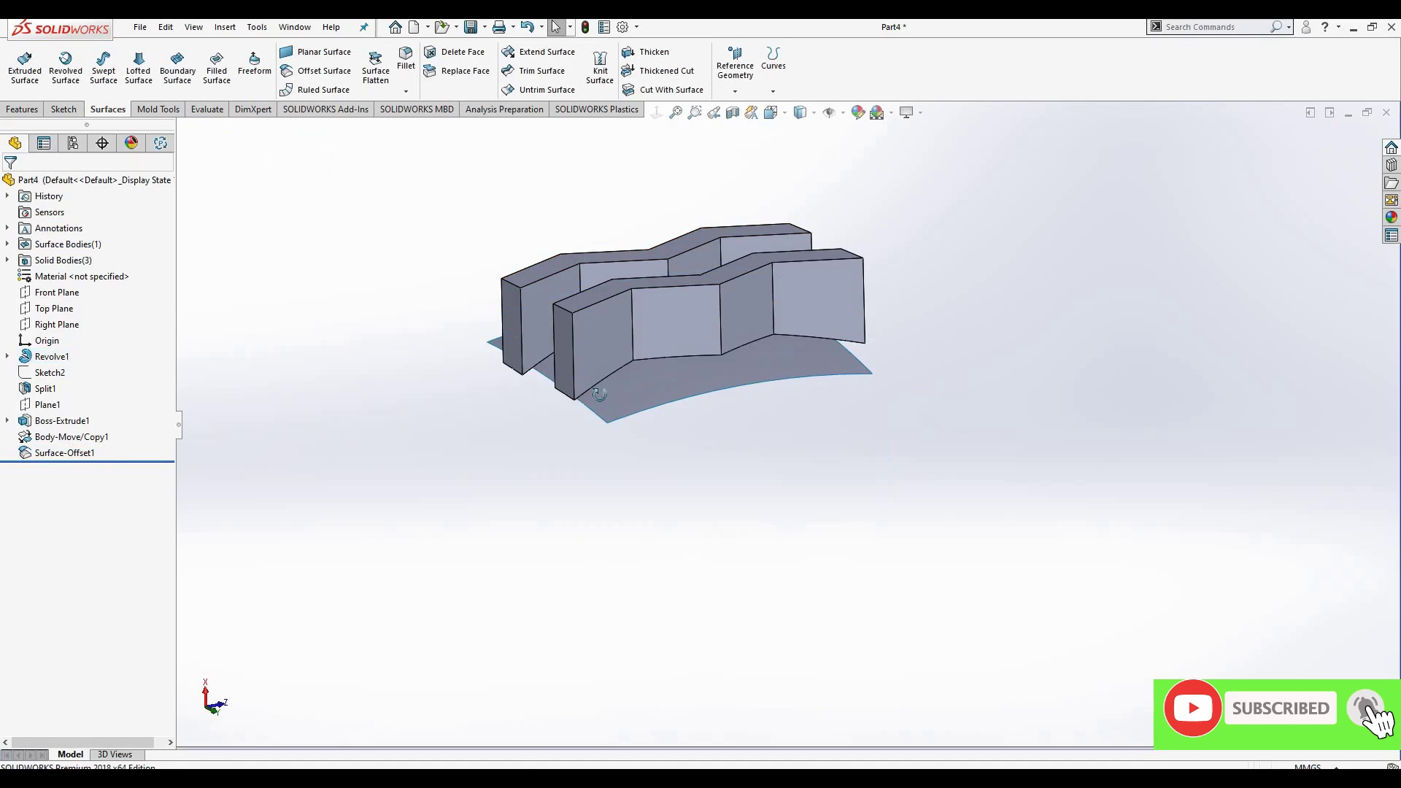
mouse_move(599, 394)
middle_mouse_down()
mouse_move(591, 273)
mouse_move(601, 435)
mouse_move(620, 412)
mouse_move(550, 334)
mouse_move(533, 273)
mouse_move(676, 241)
middle_mouse_up()
- Offset the curved offset surface 10 mm with Mold Tools Move Face
left_click(155, 108)
left_click(319, 89)
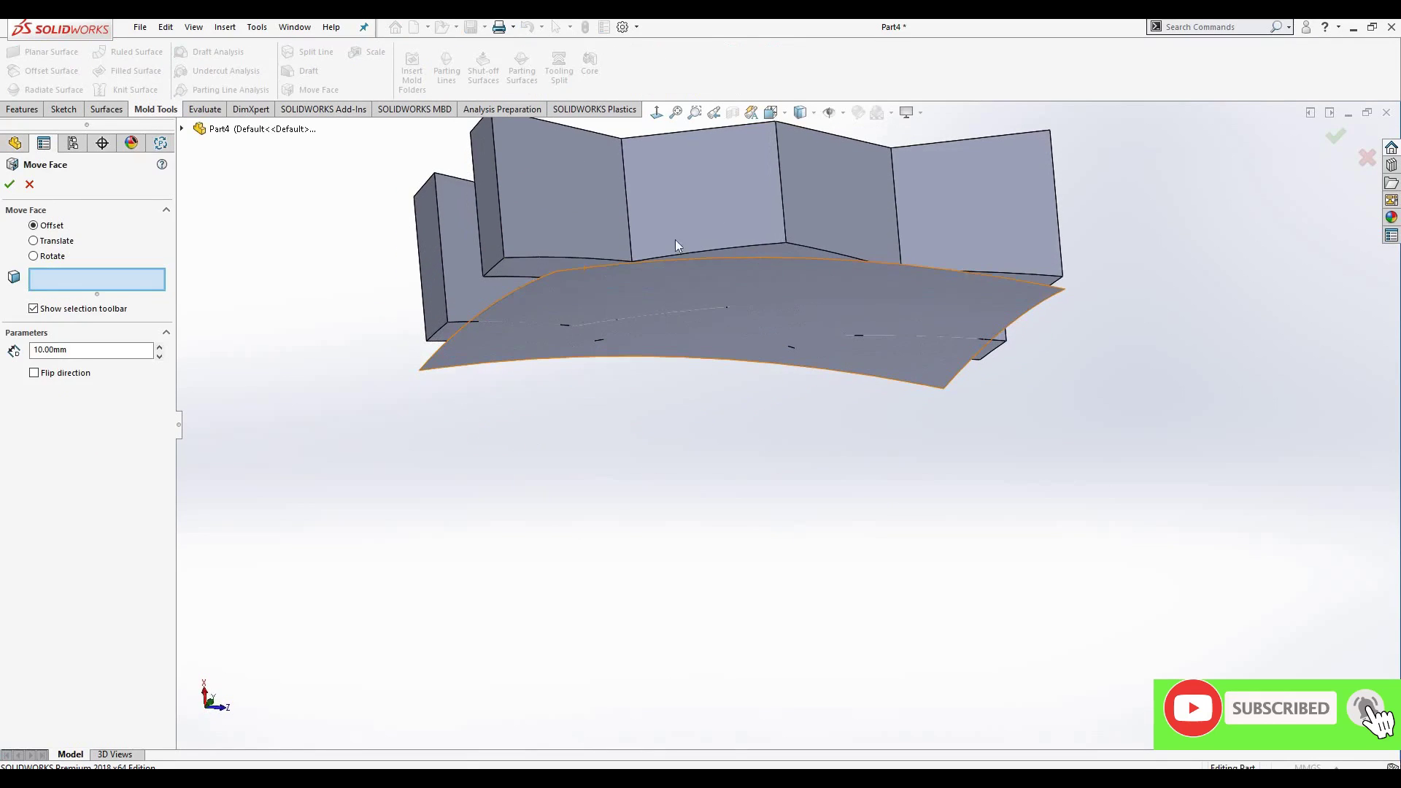
left_click(704, 313)
middle_click_drag(703, 313, 656, 328)
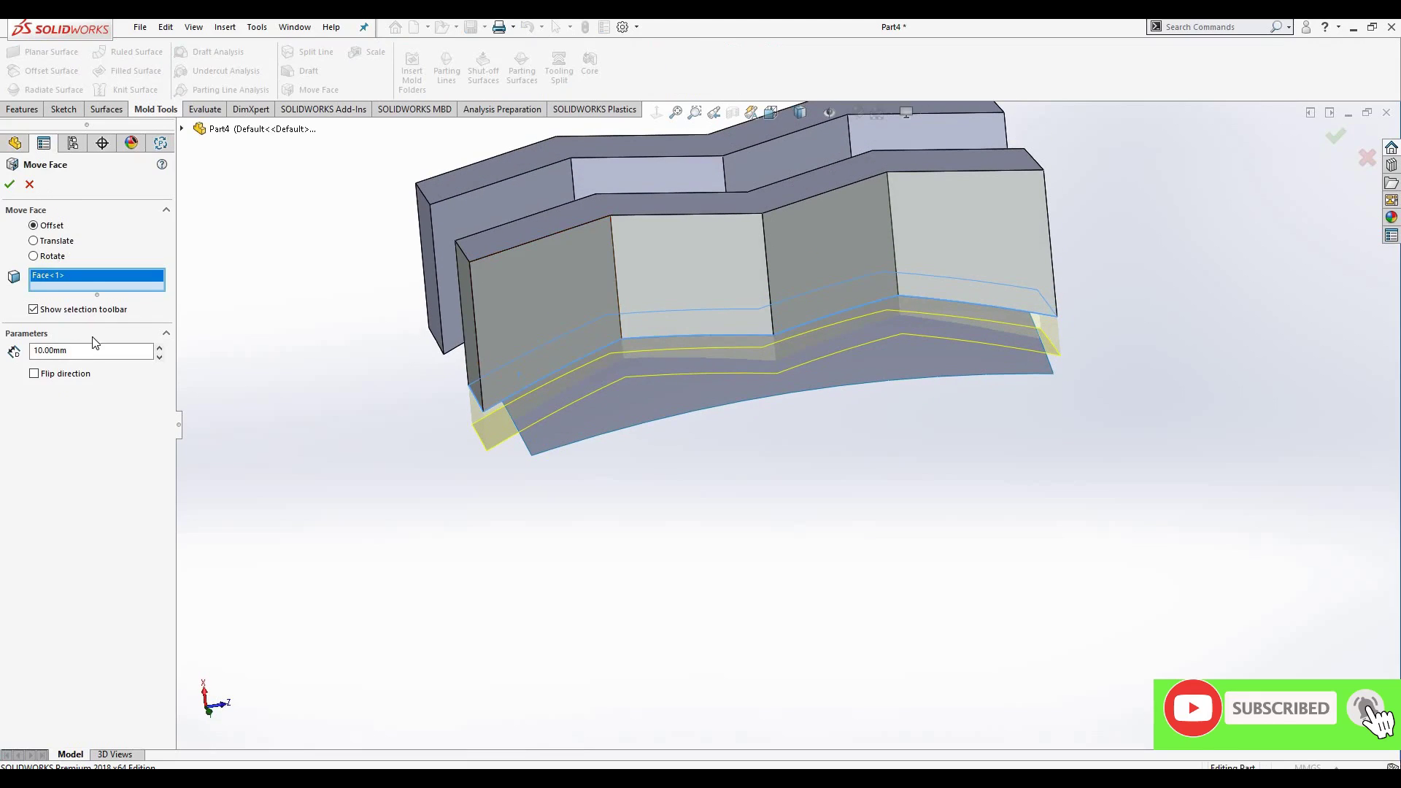
key("Return")
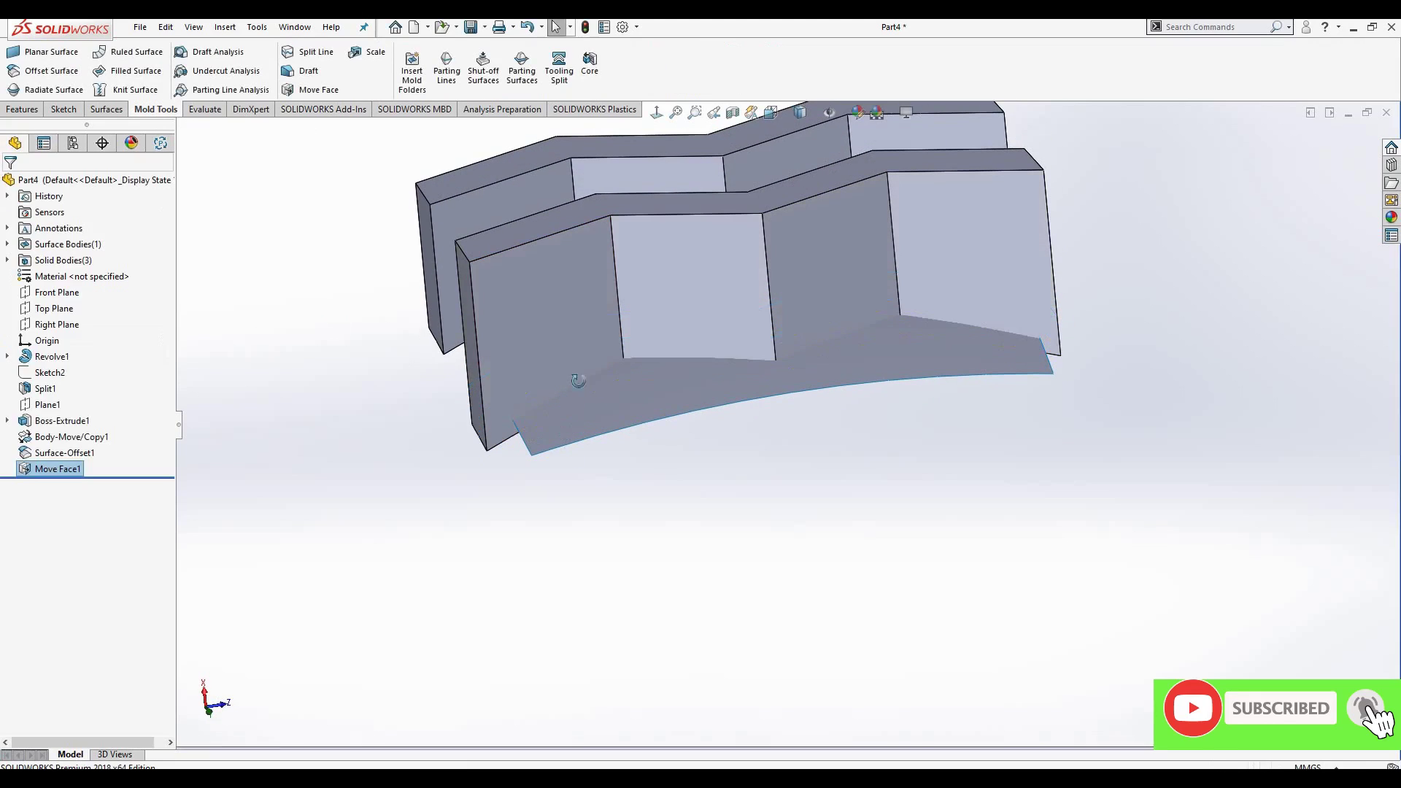
- Extend the curved surface by 10 mm
mouse_move(576, 438)
middle_mouse_down()
mouse_move(607, 340)
mouse_move(576, 445)
middle_mouse_up()
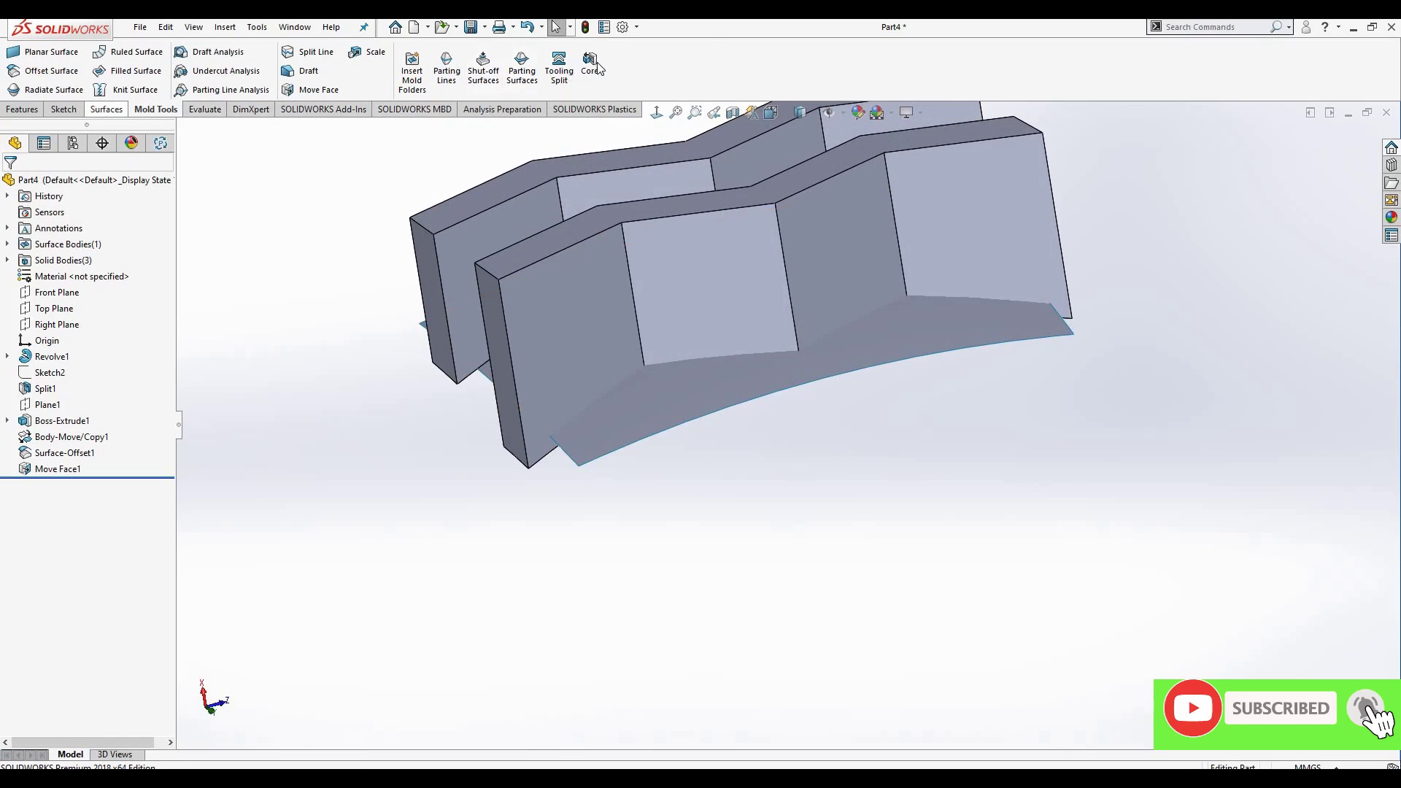
left_click(106, 111)
left_click(709, 394)
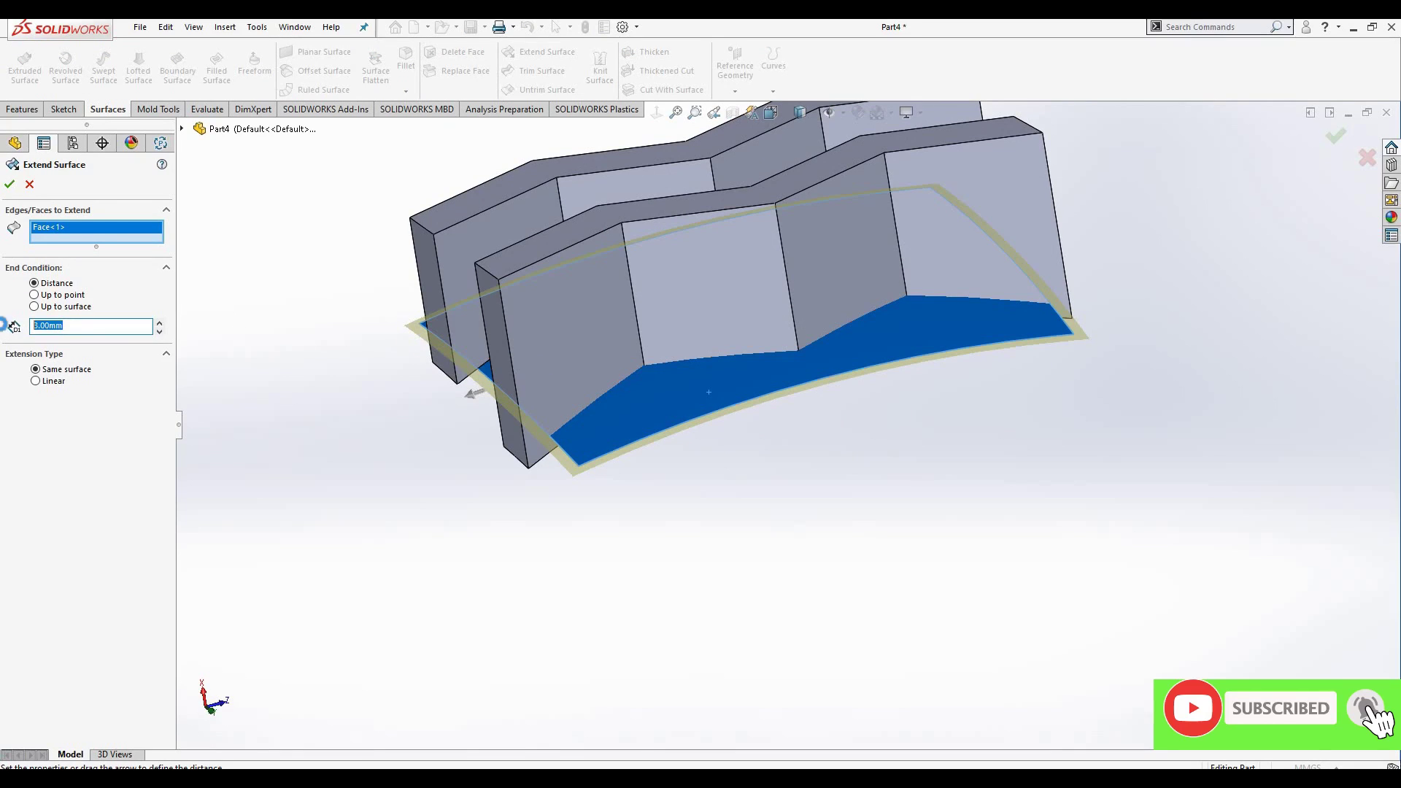
type("0")
key("Return")
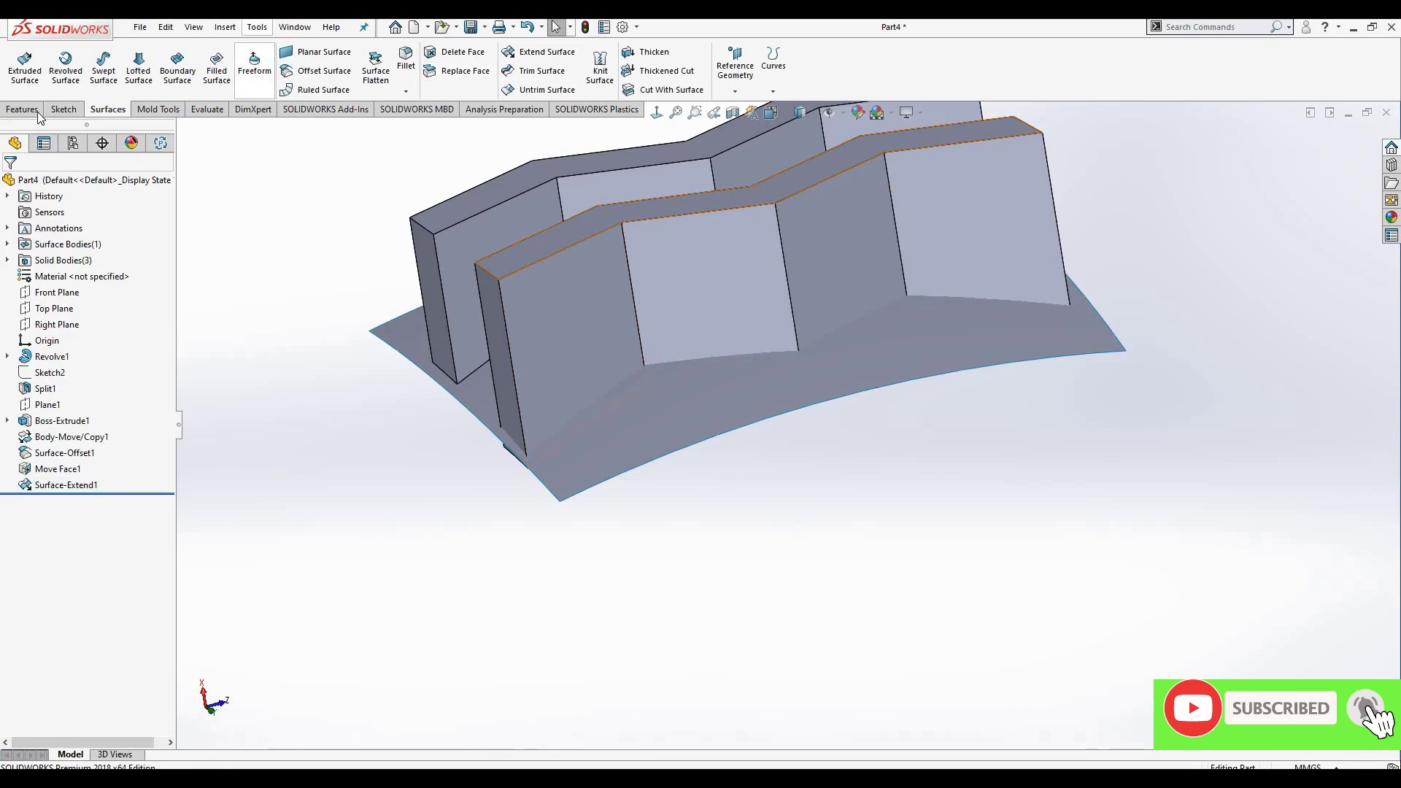
- Split the bodies with the extended surface, keeping the small leftover piece as a result body
scroll(711, 71, "up", 2)
left_click(776, 365)
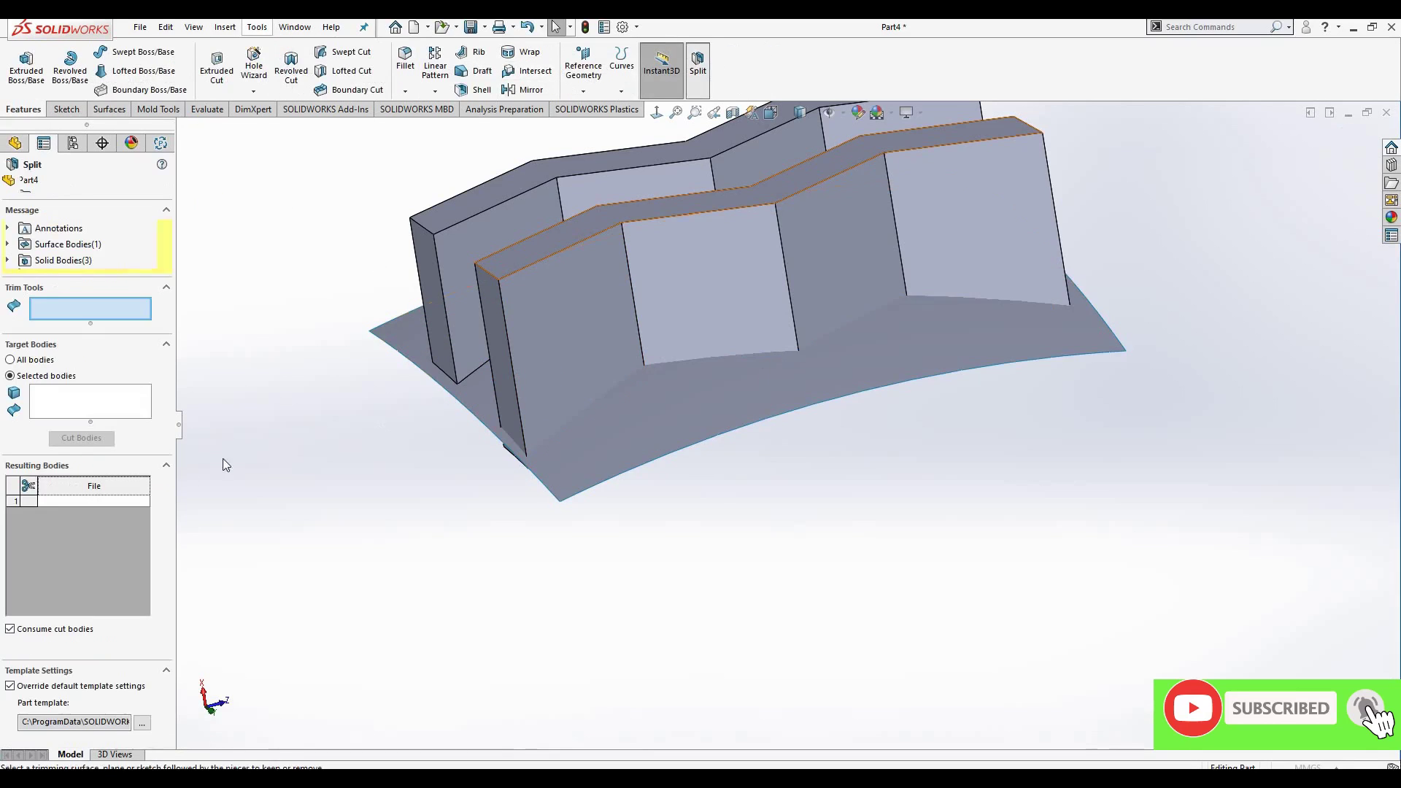
left_click(96, 435)
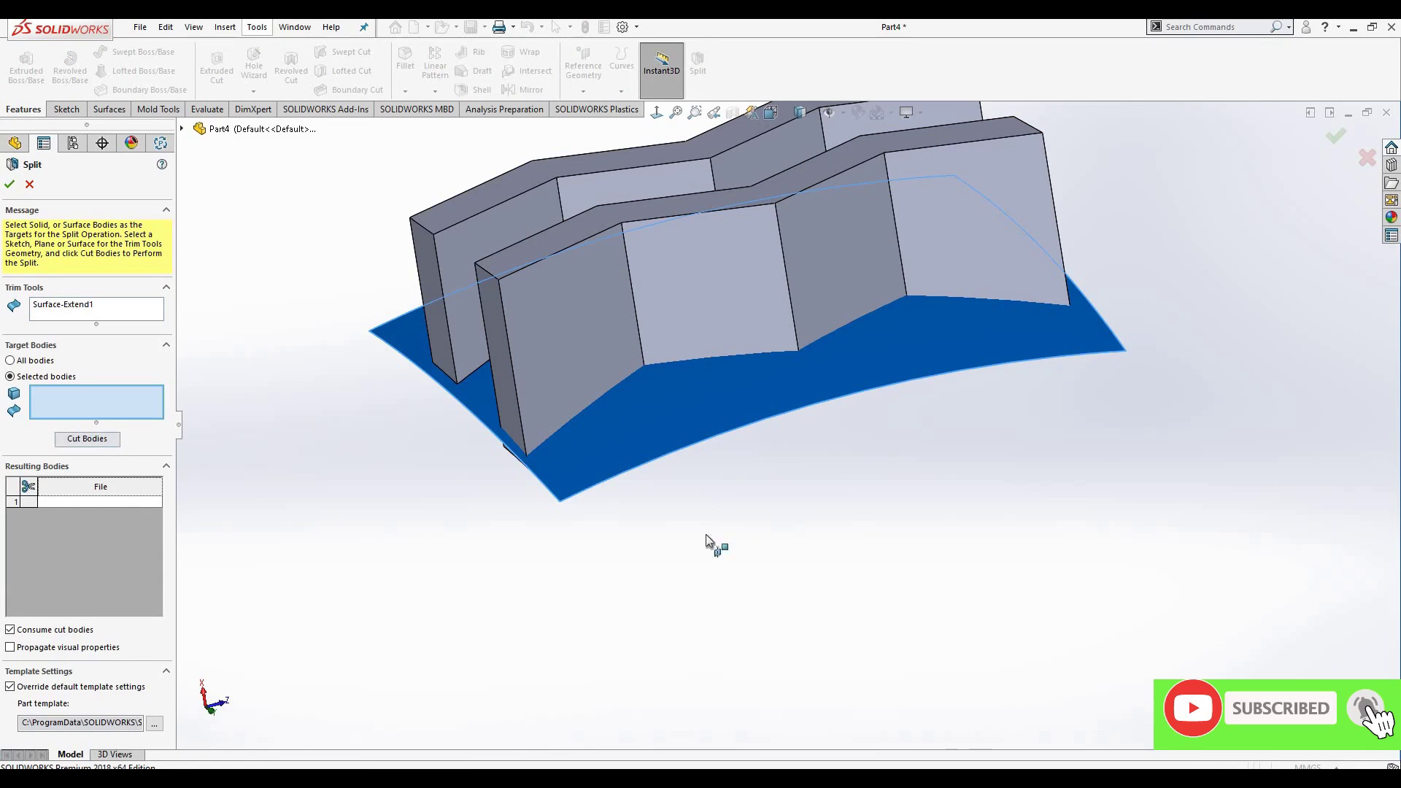
middle_click_drag(538, 459, 507, 448)
left_click(508, 451)
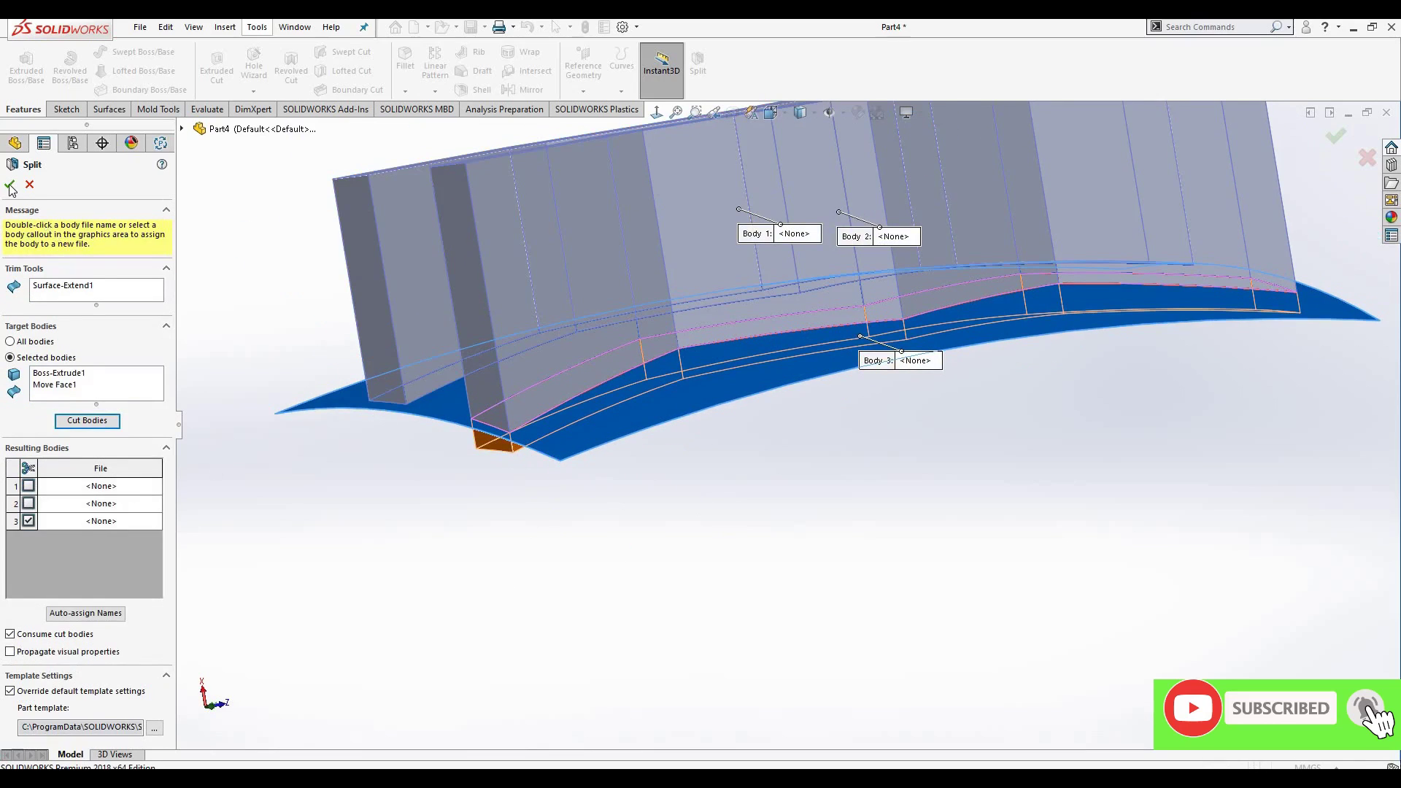
key("Return")
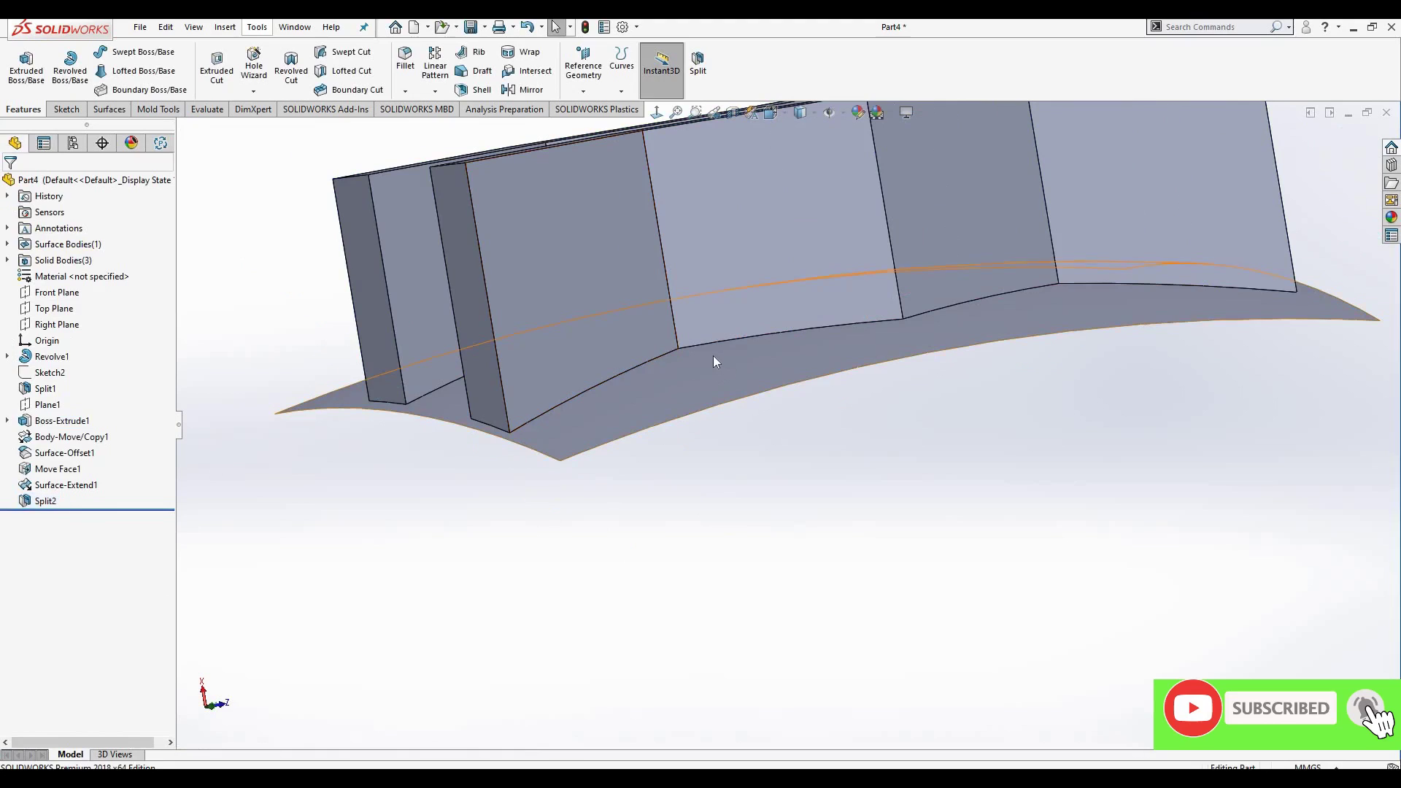
- Hide the offset surface and show the Split1 tire body again
left_click(712, 357)
left_click(32, 437)
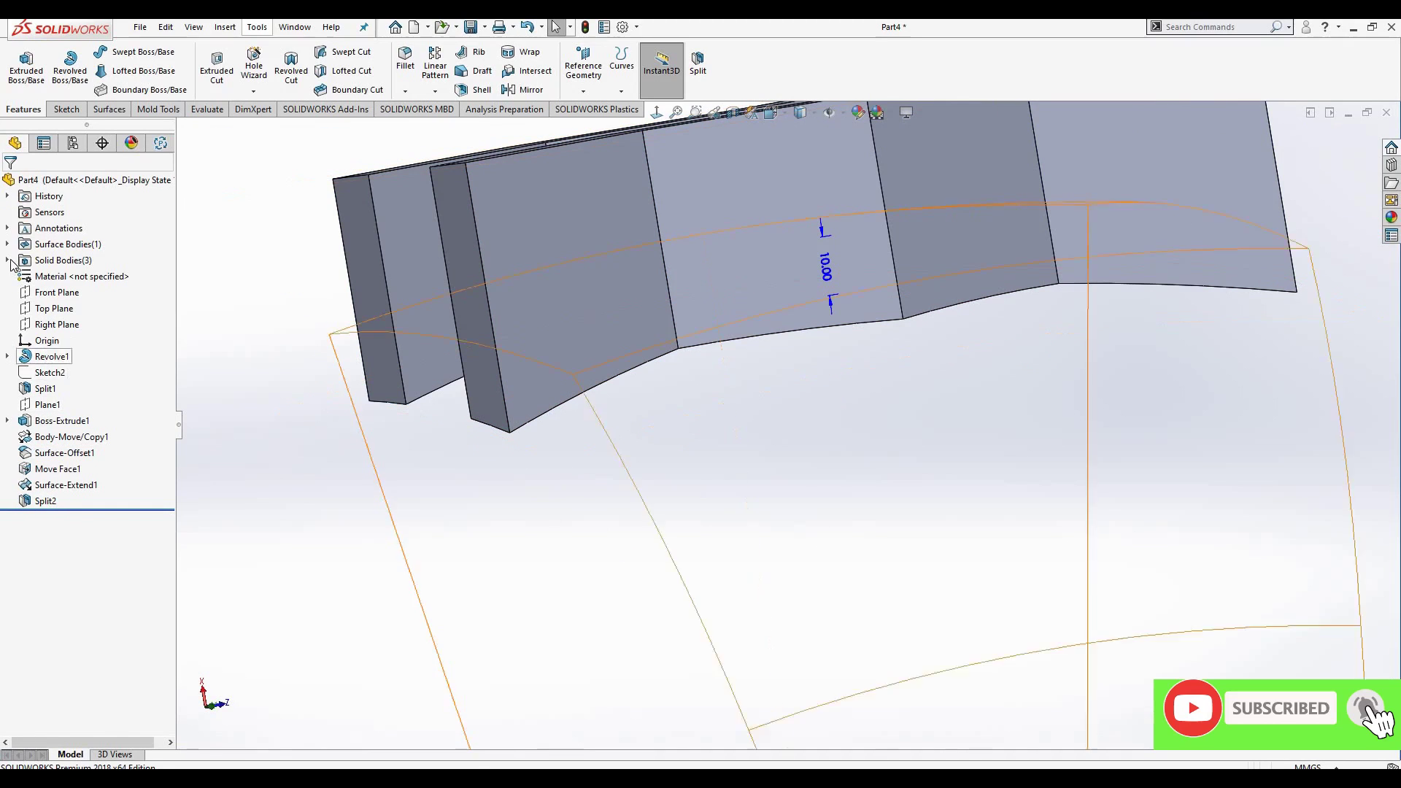
left_click(88, 277)
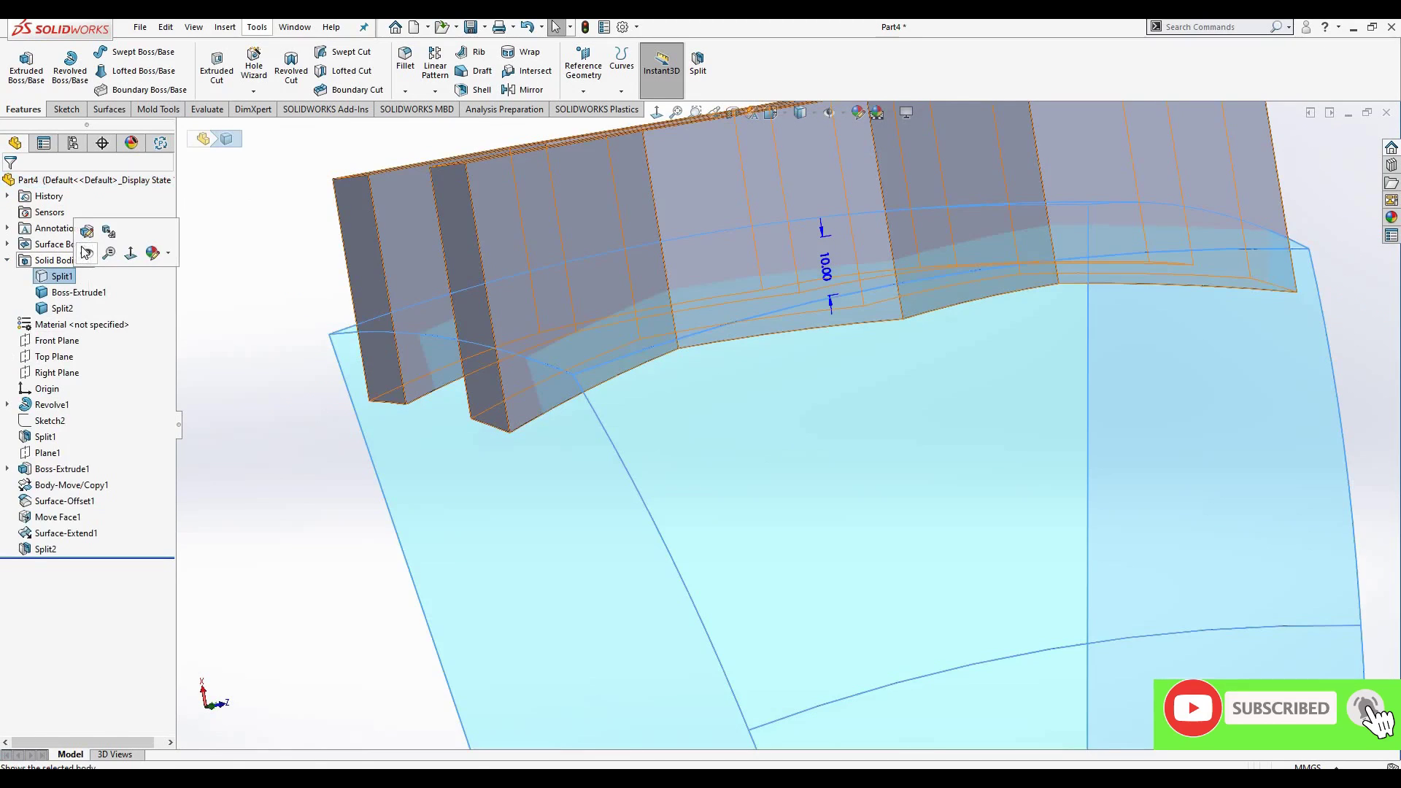
left_click(87, 252)
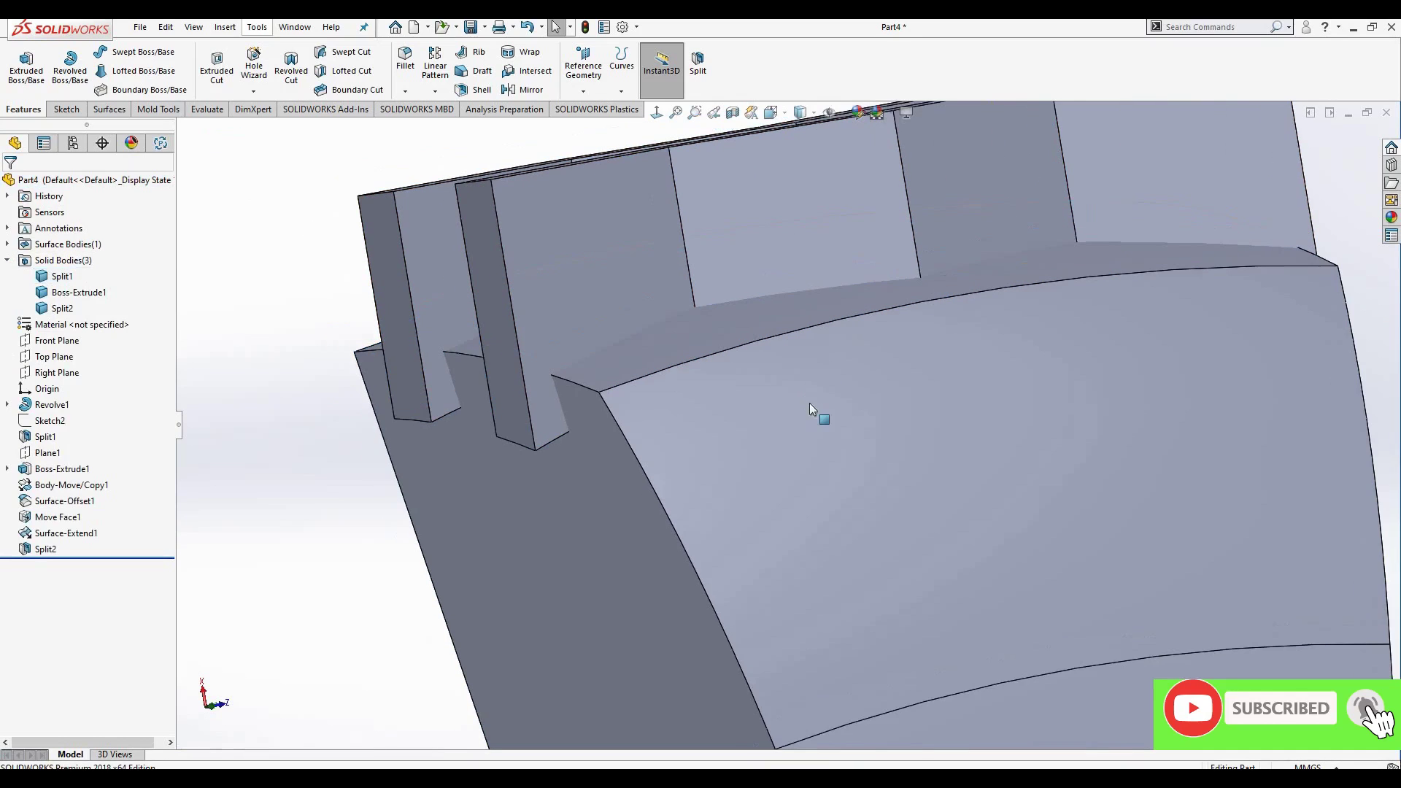
middle_click_drag(851, 304, 1057, 371)
scroll(1058, 371, "down", 3)
scroll(1082, 371, "up", 5)
middle_click_drag(1114, 303, 1021, 292)
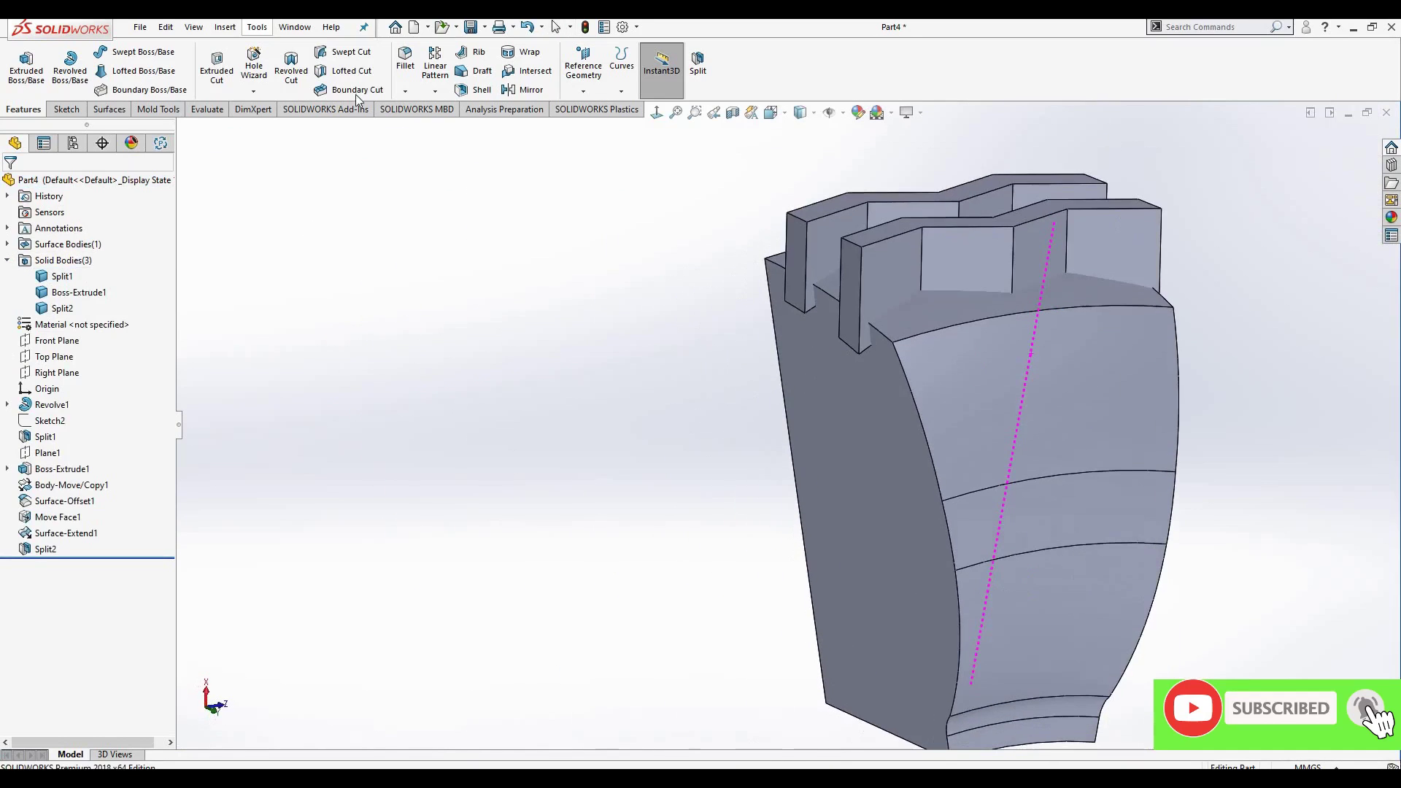
- Combine by subtracting Split2 and Boss-Extrude1 from main body Split1, then view the tread face-on
left_click(225, 27)
mouse_move(249, 84)
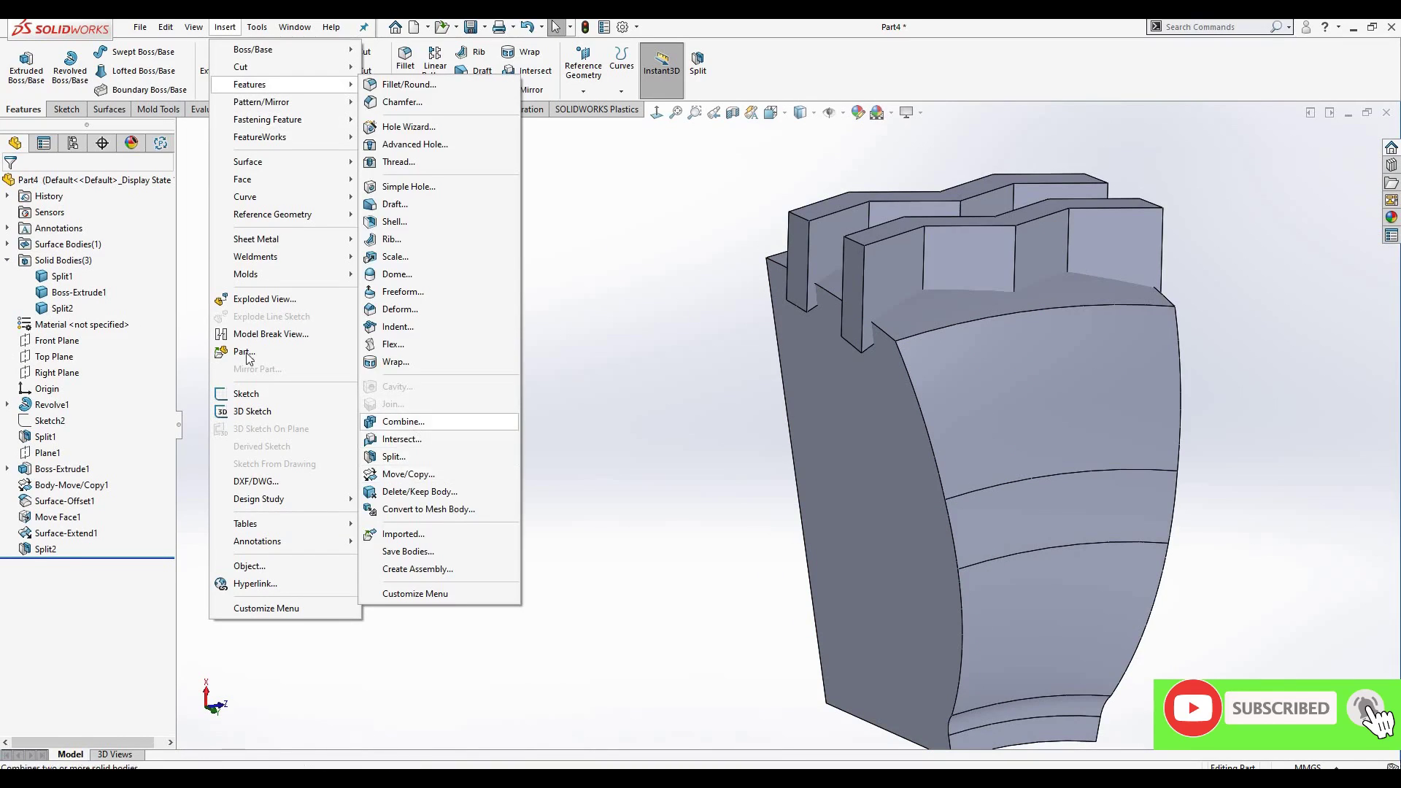
left_click(410, 423)
left_click(31, 239)
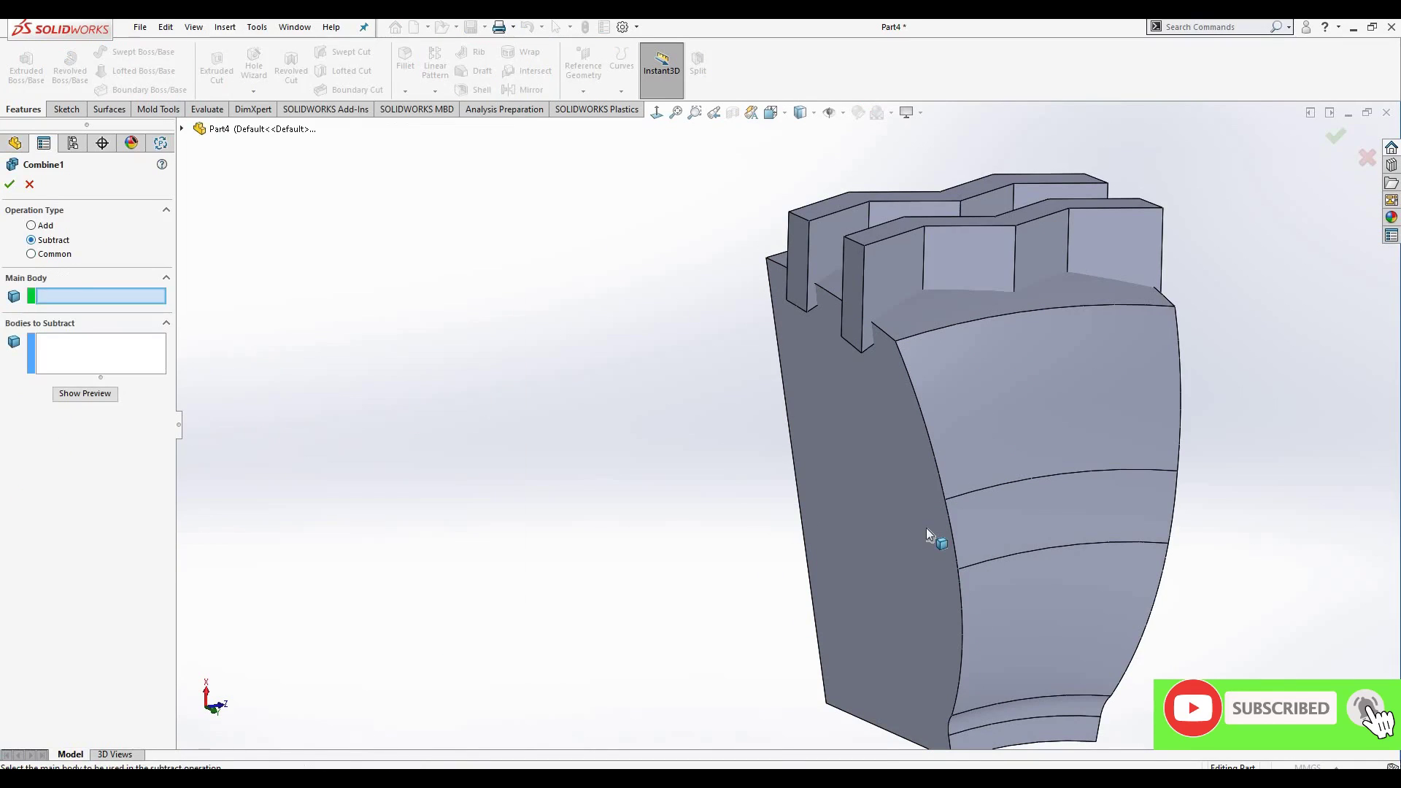
left_click(873, 306)
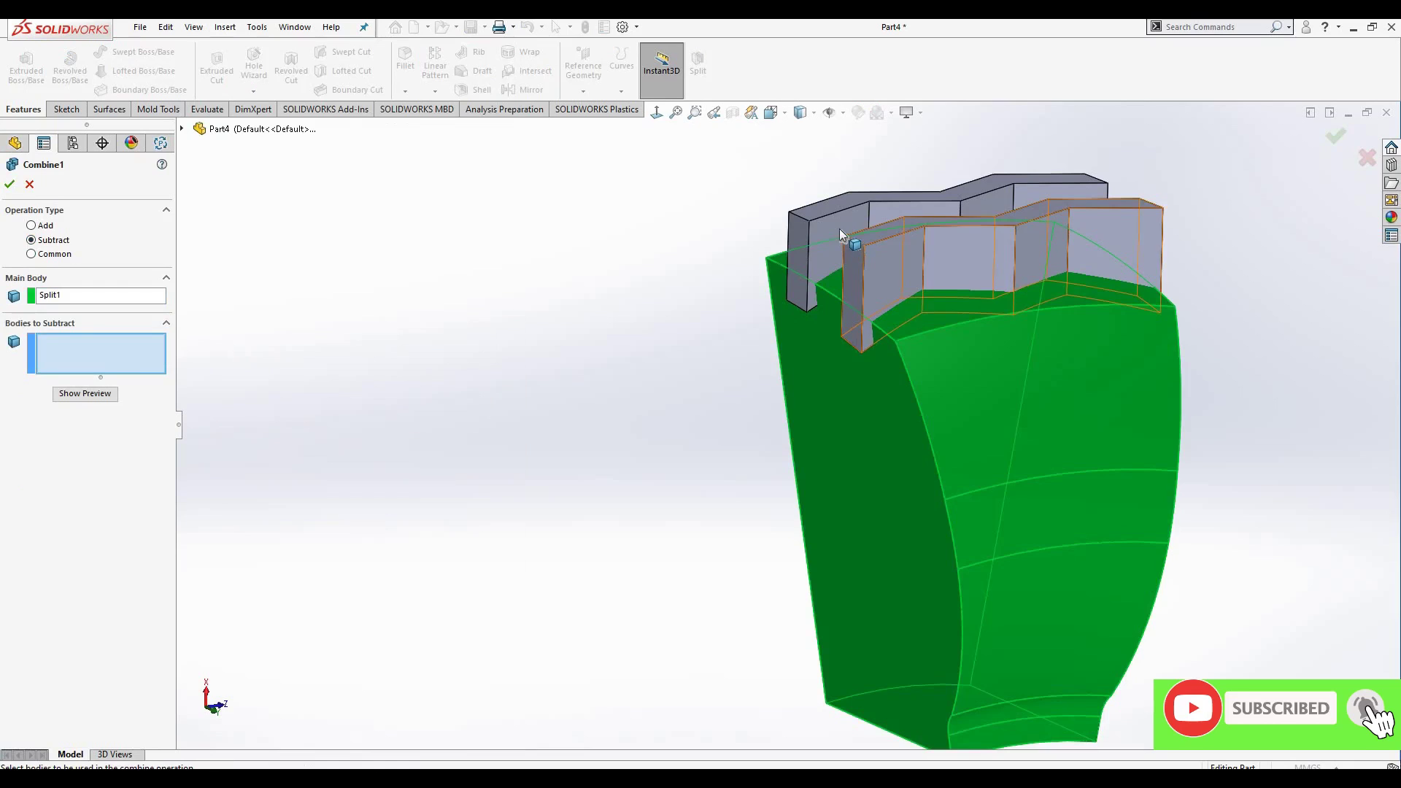
left_click(850, 252)
left_click(803, 248)
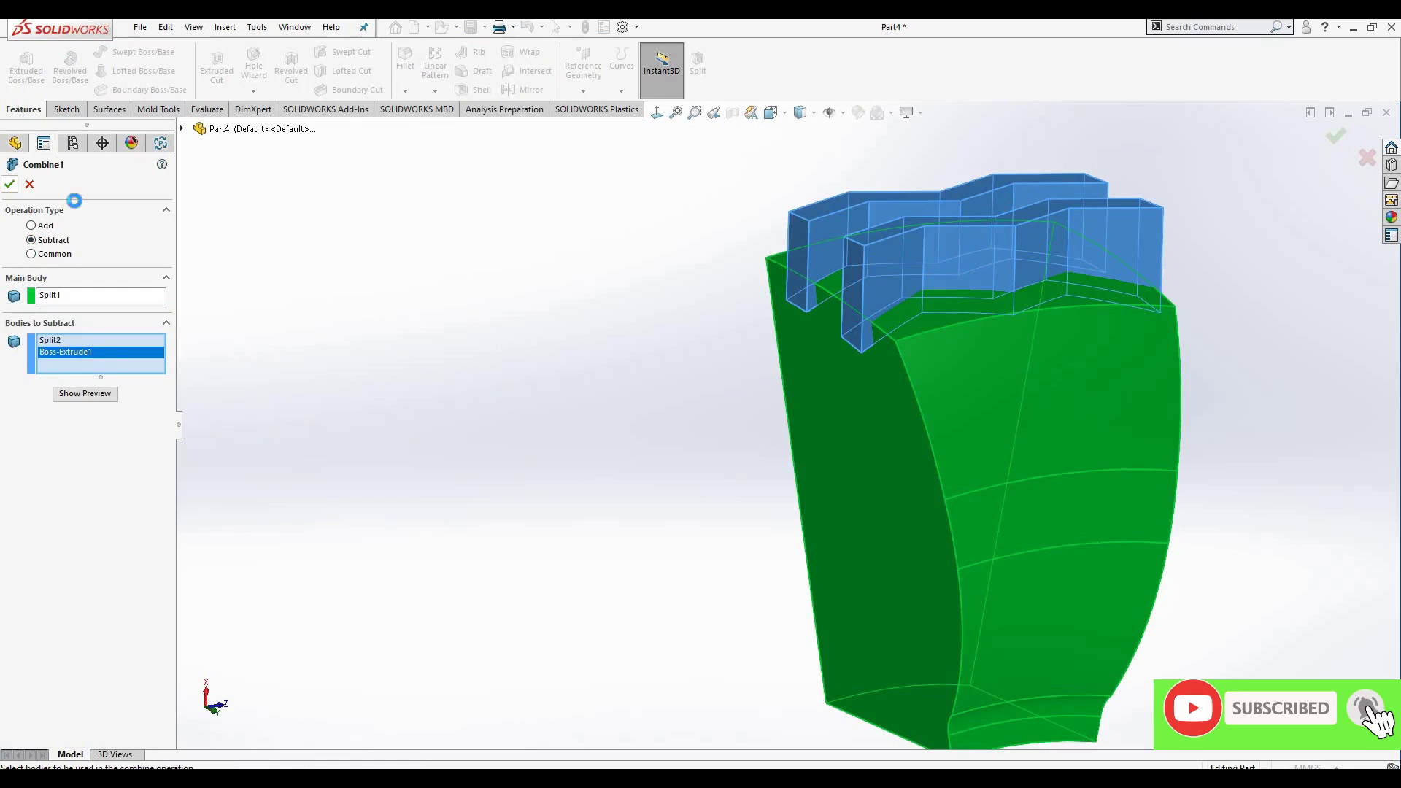
scroll(967, 409, "down", 3)
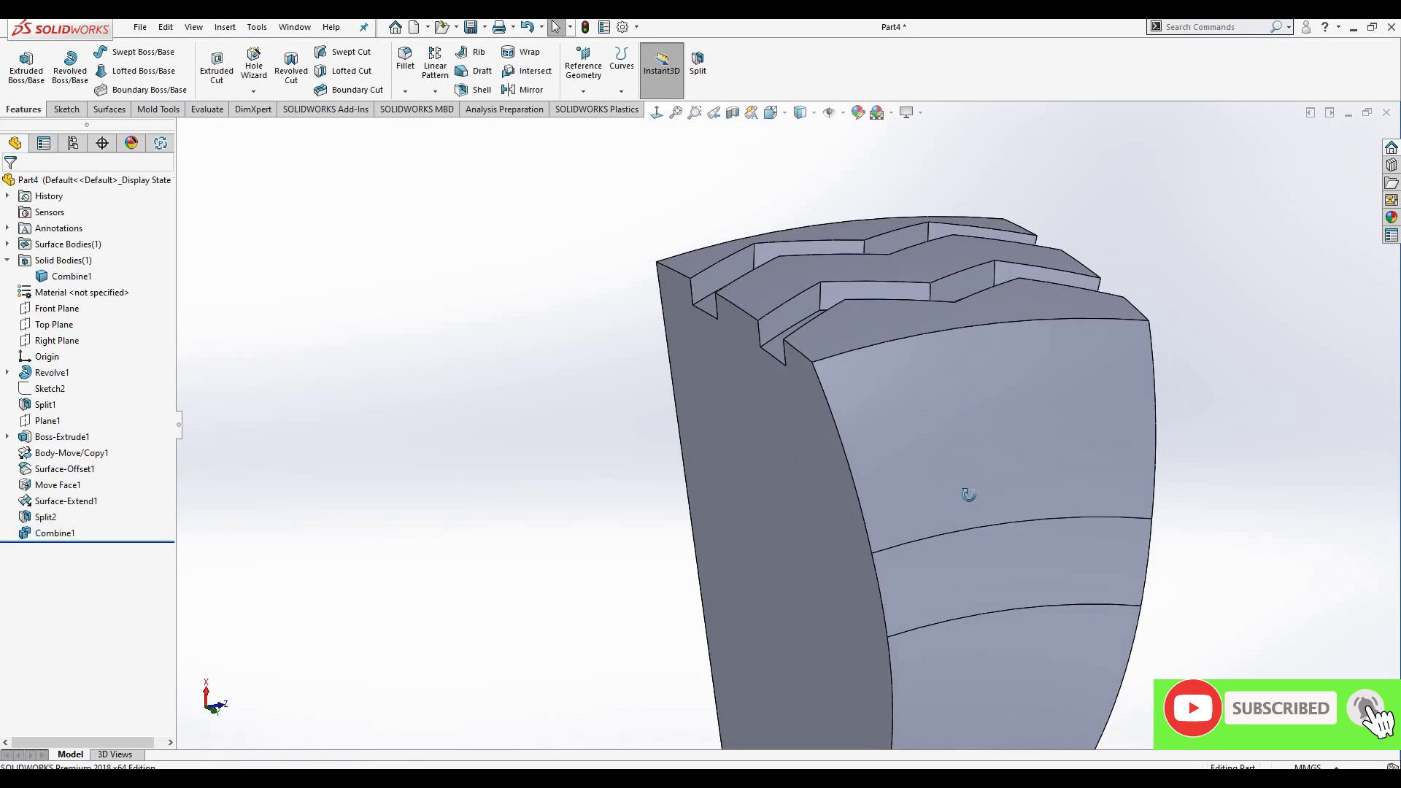
middle_click_drag(967, 408, 992, 467)
key("ctrl+8")
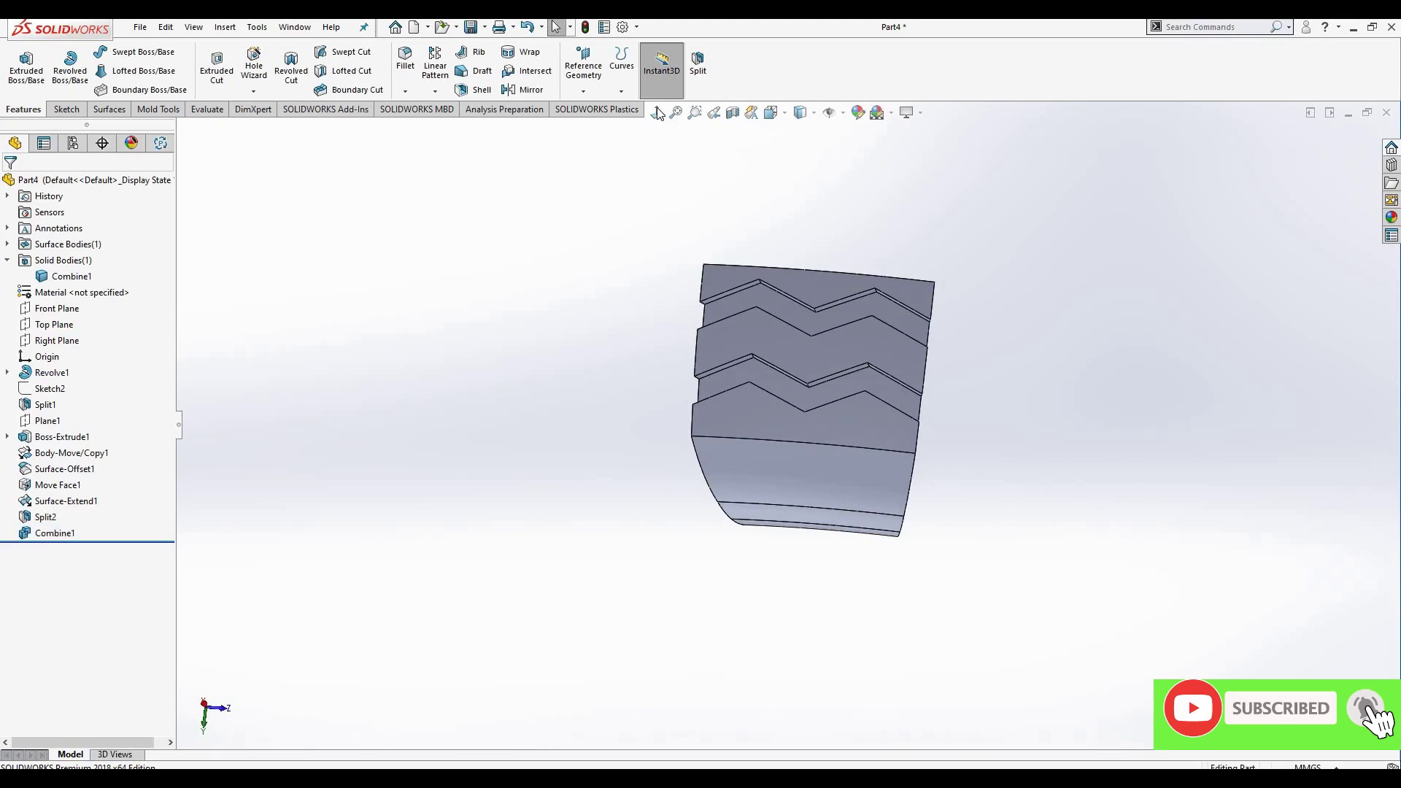
key("ctrl+8")
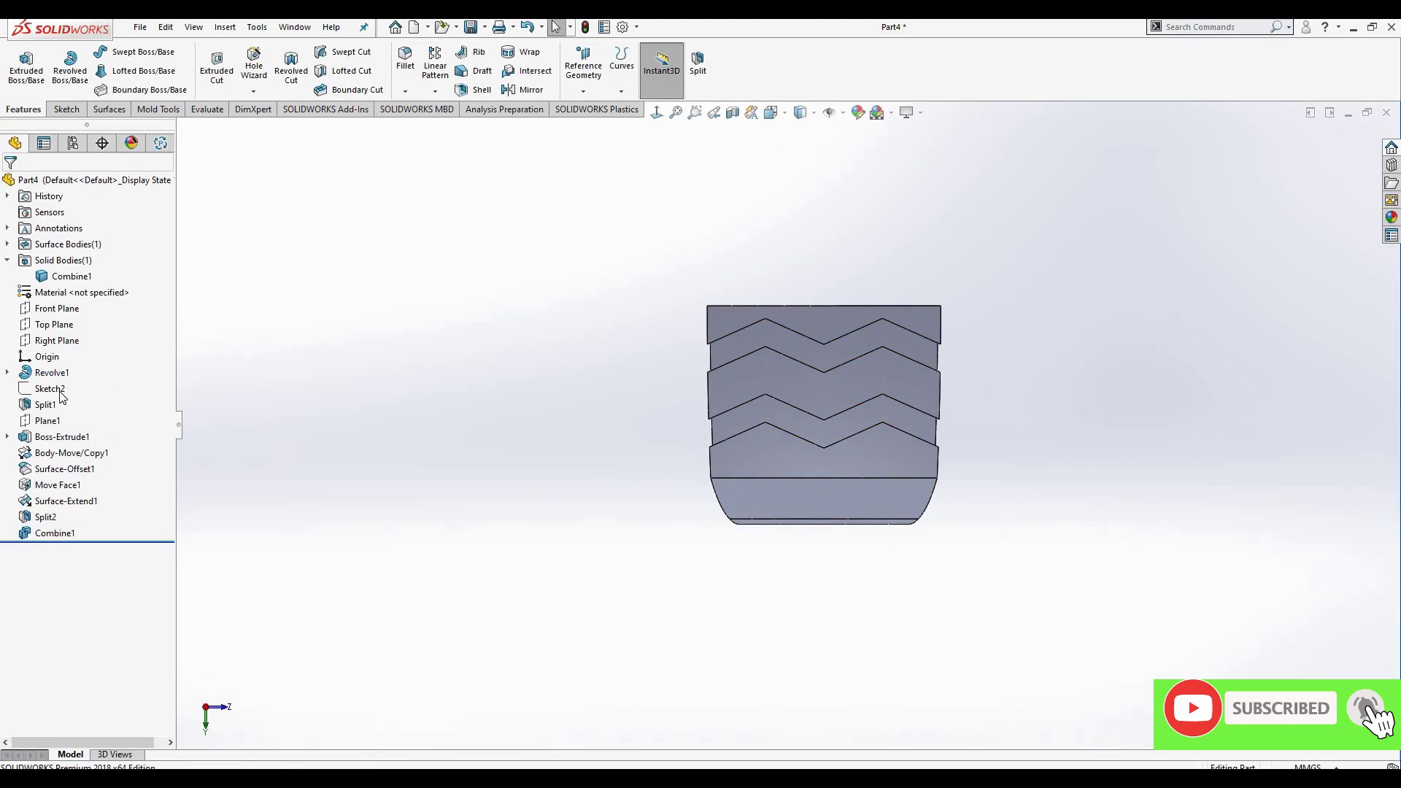
- Start a parting-line draft pulled from Plane1 and pick the first four top zigzag edges
left_click(46, 419)
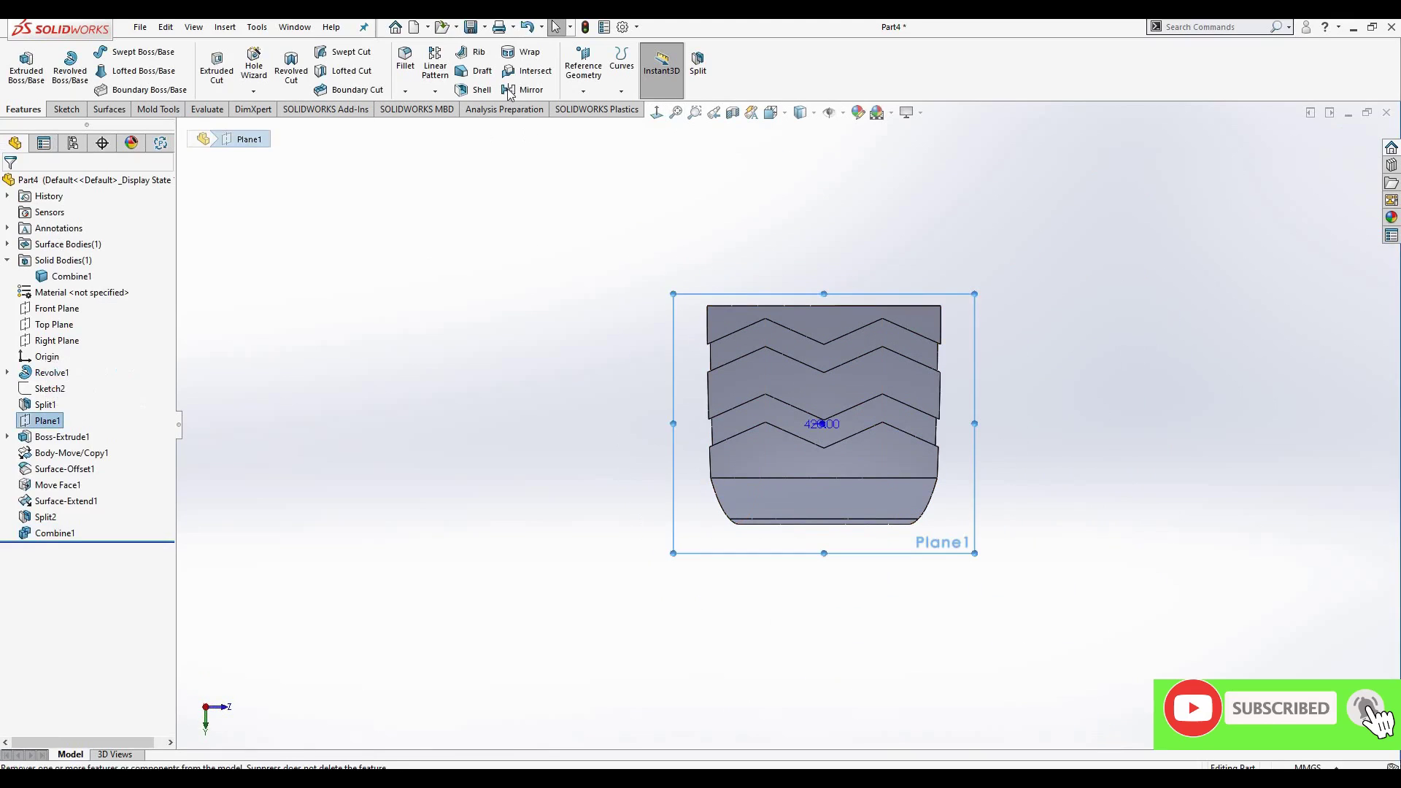
left_click(482, 71)
middle_click_drag(730, 409, 724, 285)
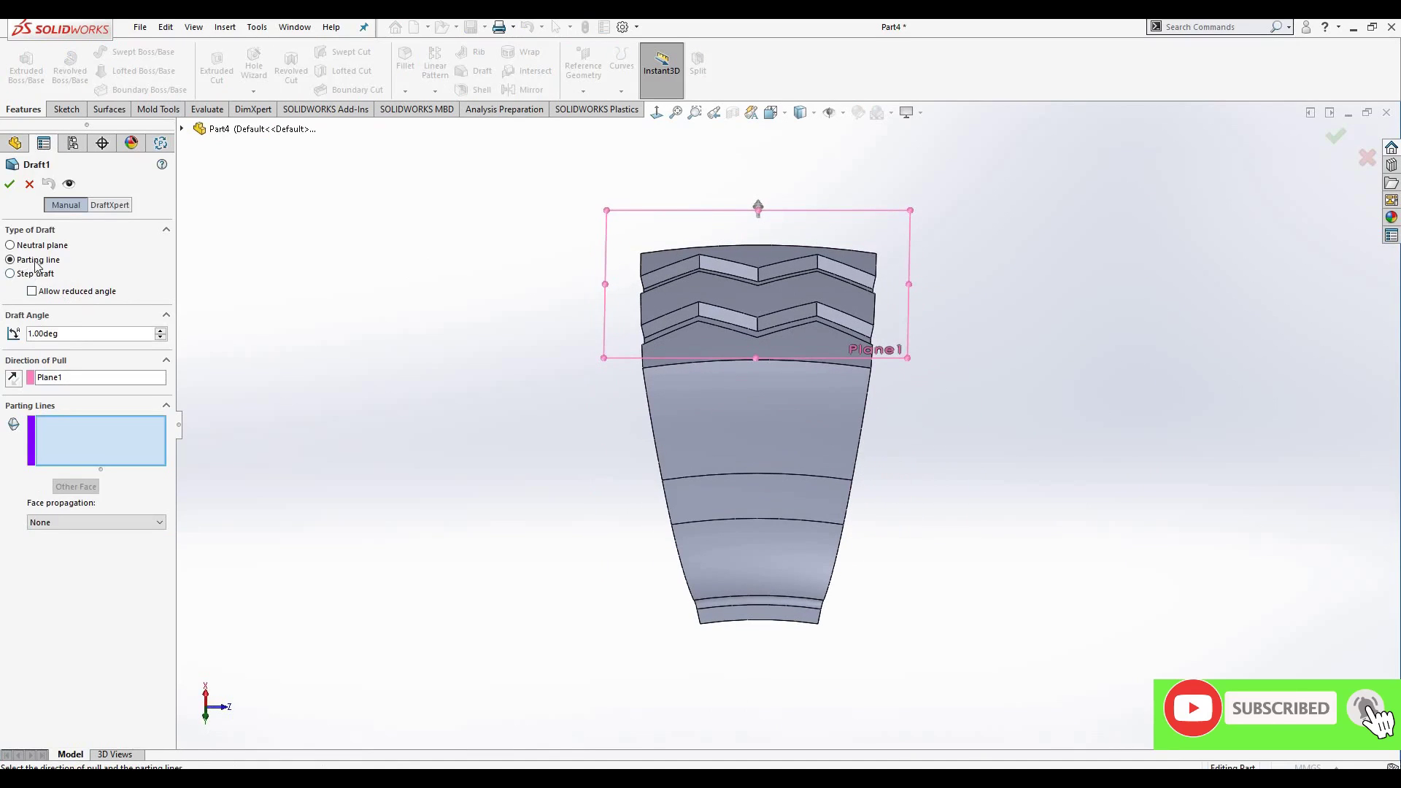
scroll(778, 289, "down", 2)
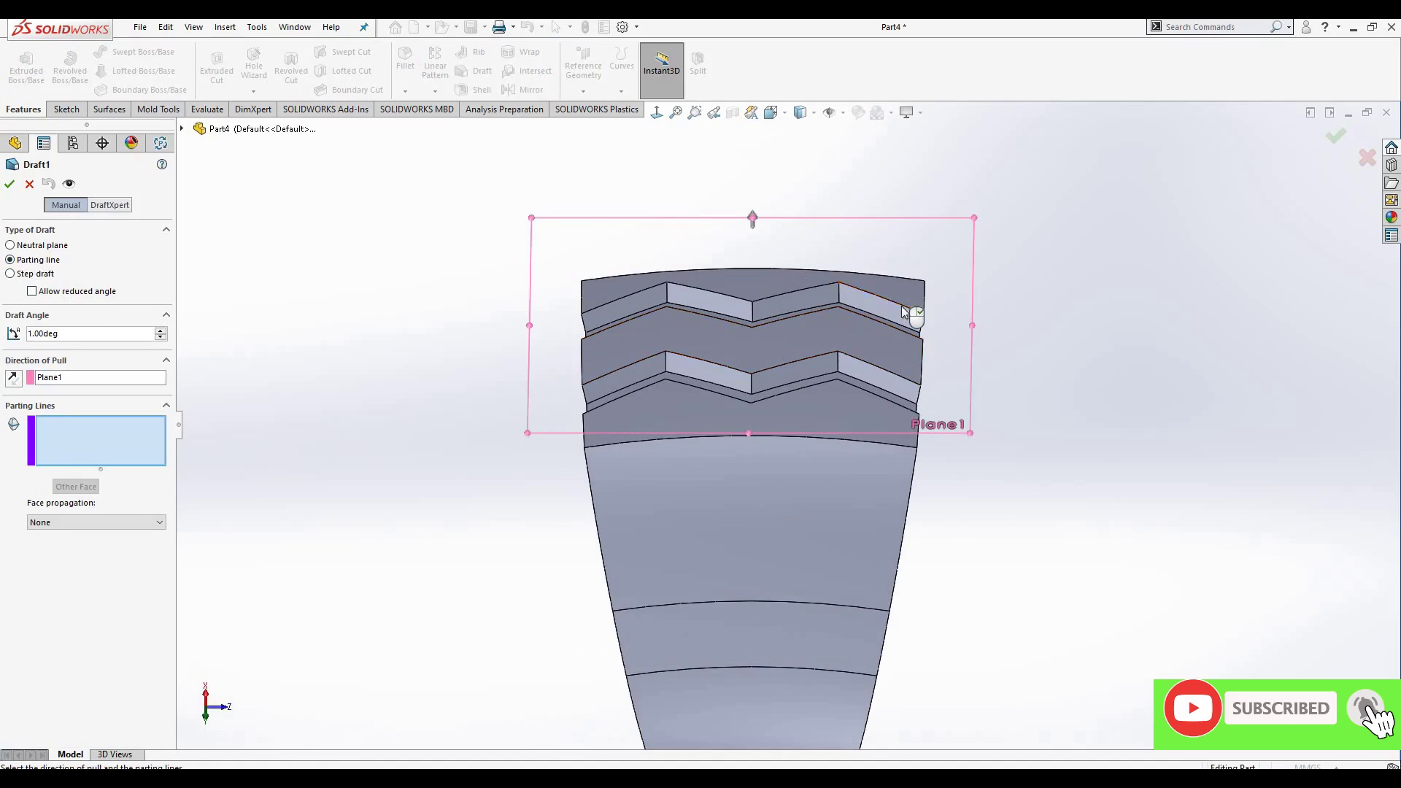
left_click(899, 319)
scroll(899, 319, "down", 2)
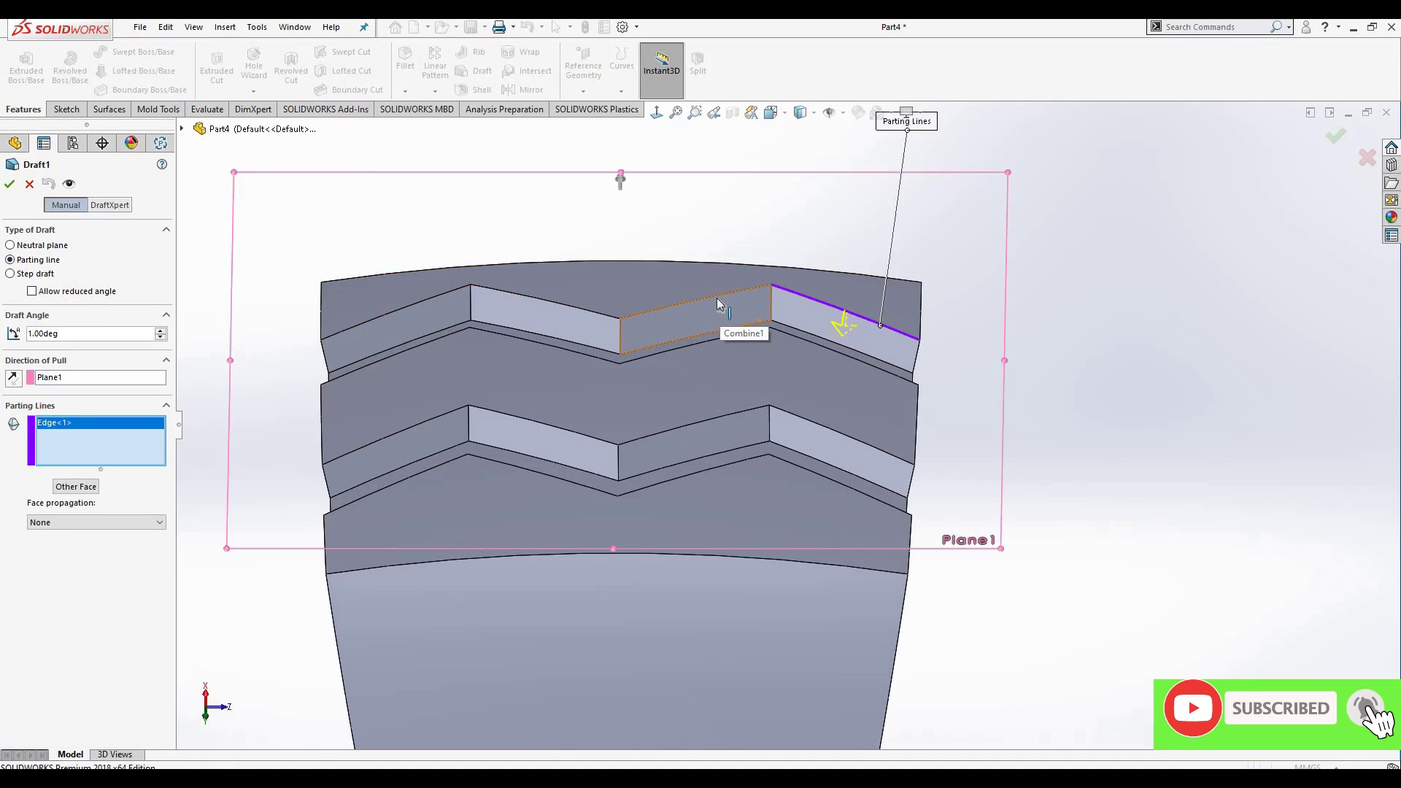
left_click(614, 308)
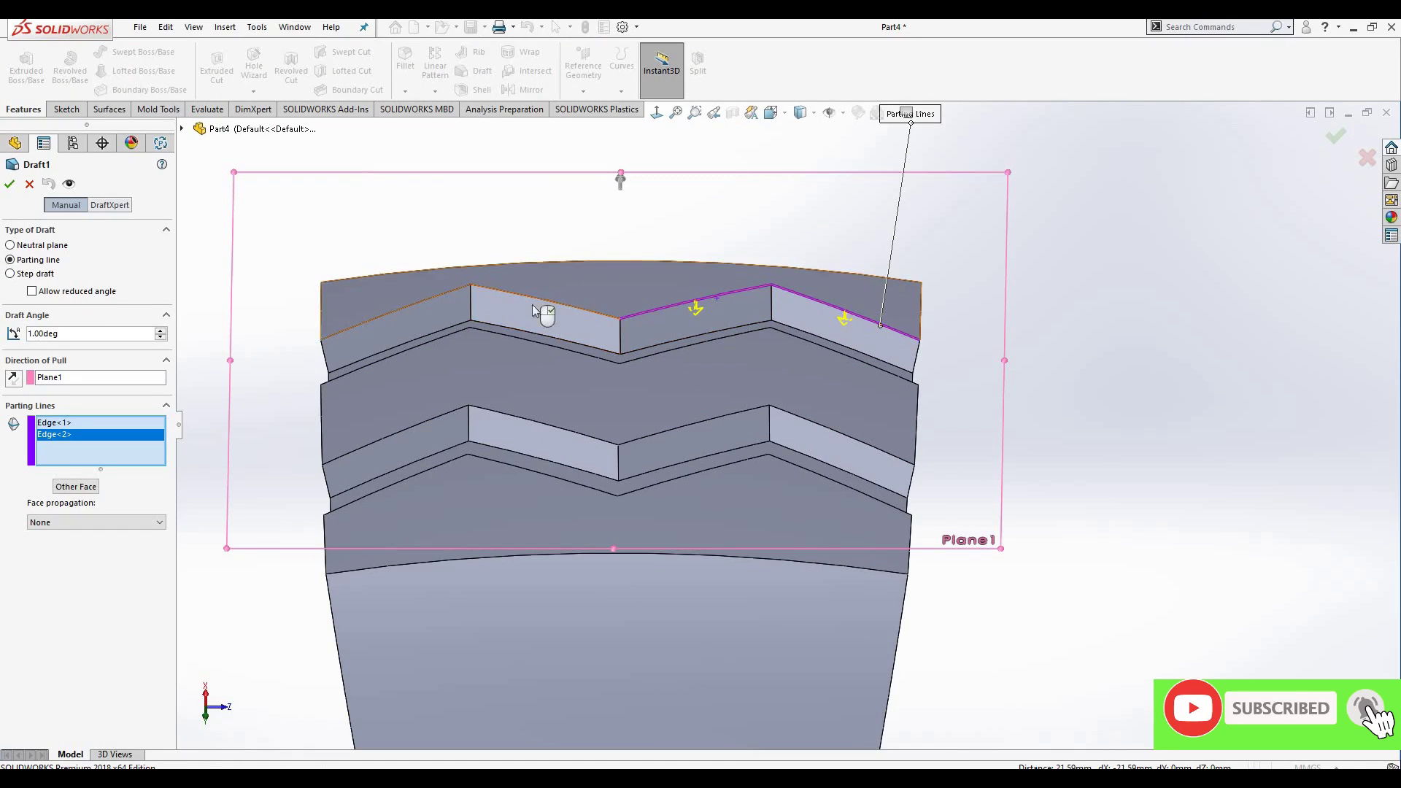
left_click(446, 296)
left_click(394, 313)
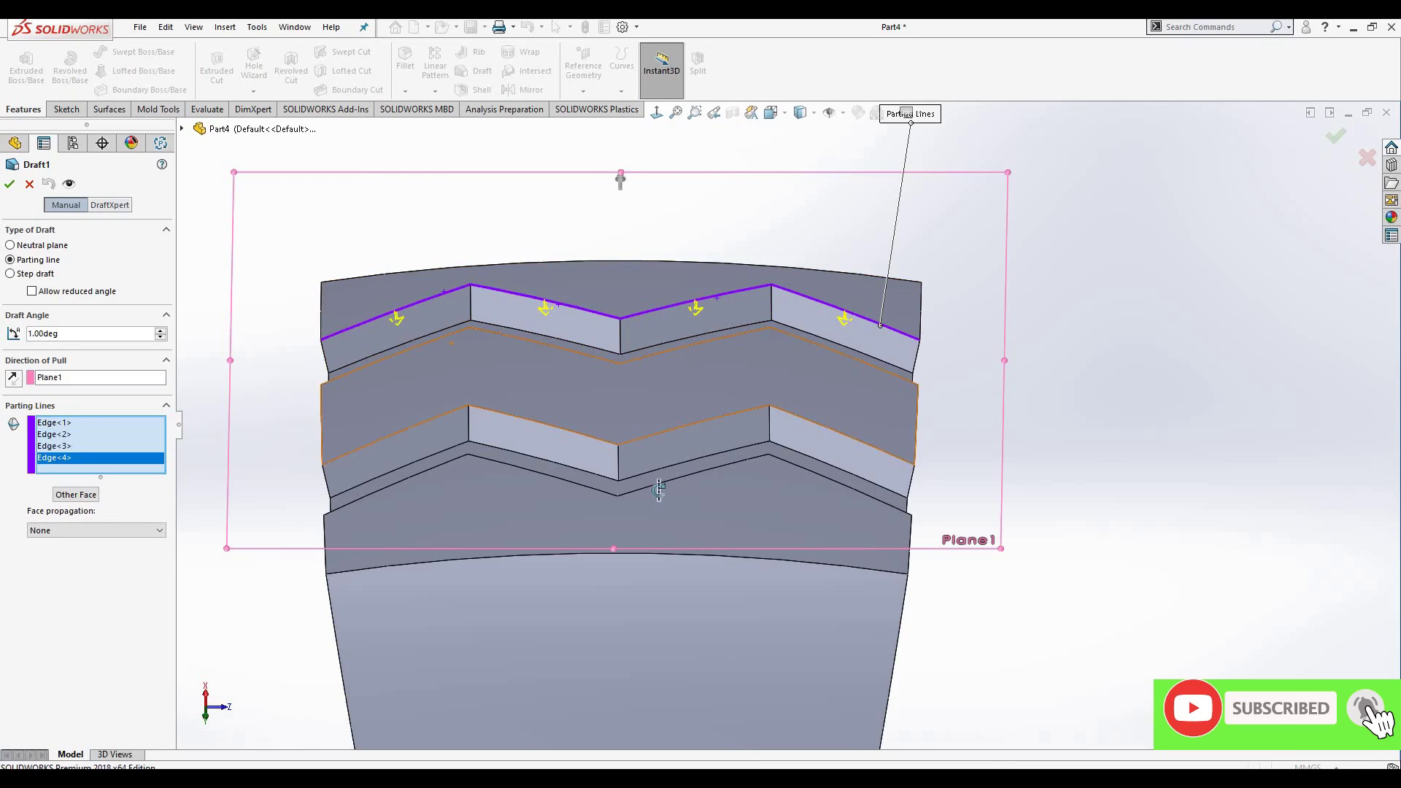
- Add the near-side groove and step edges as parting lines
mouse_move(657, 489)
middle_mouse_down()
mouse_move(455, 445)
mouse_move(460, 430)
middle_mouse_up()
left_click(447, 417)
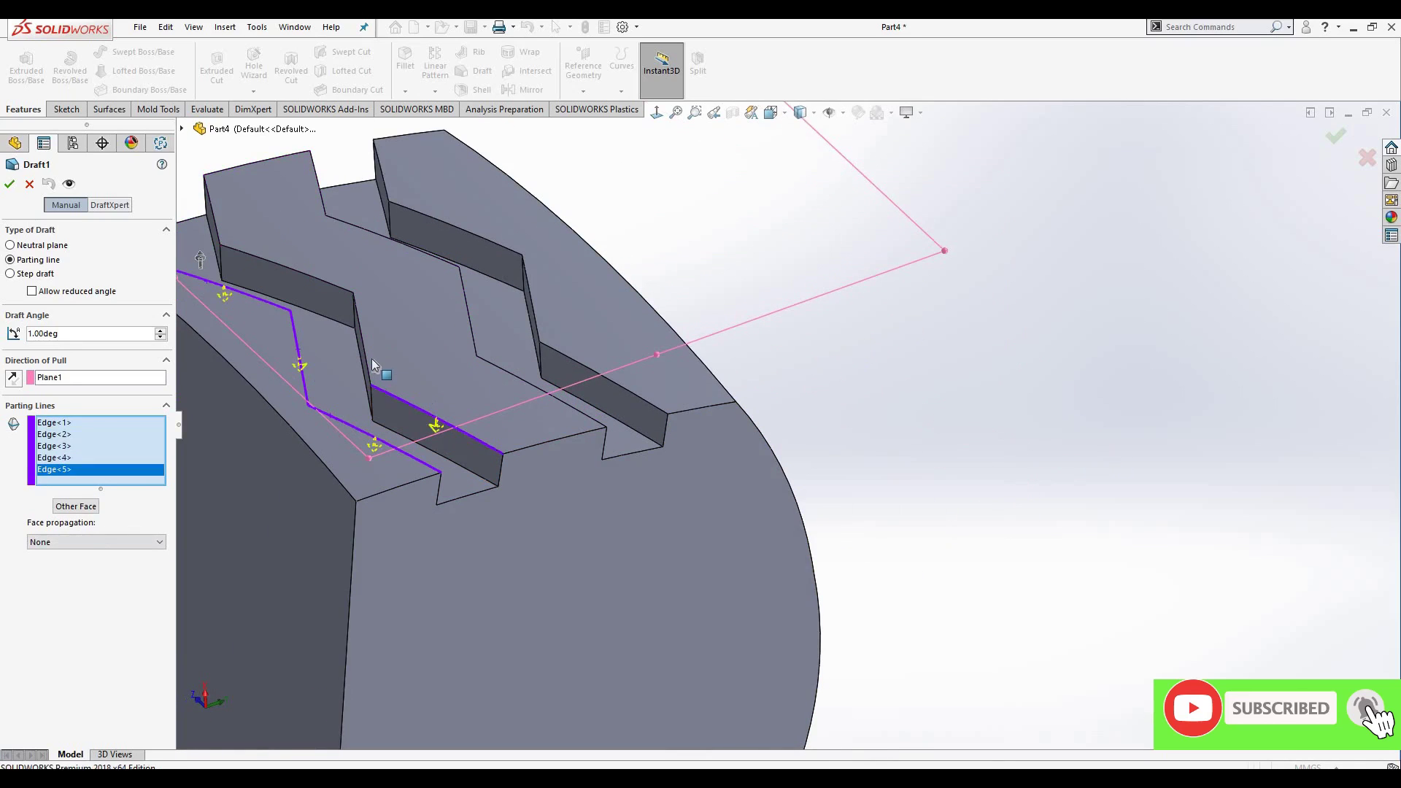
left_click(366, 350)
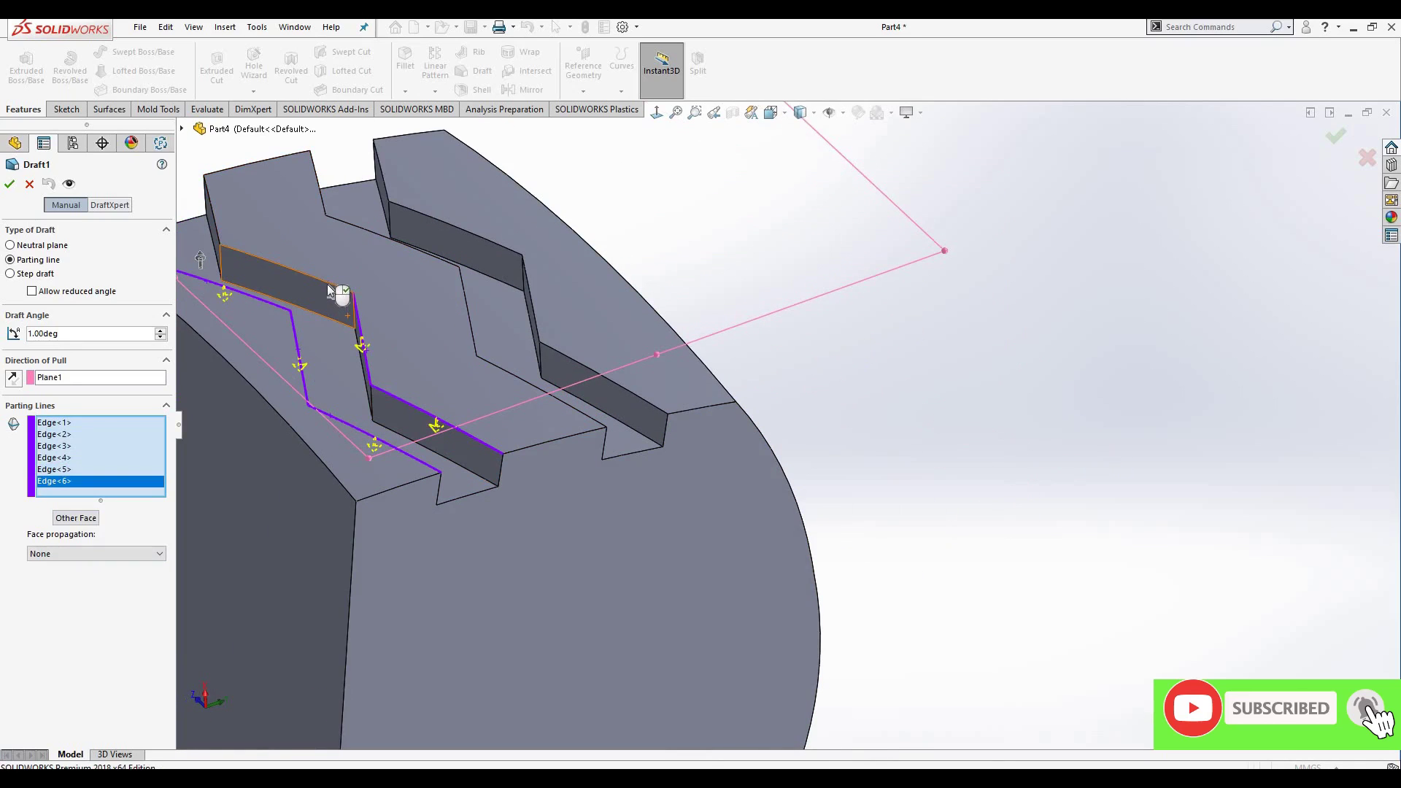
left_click(261, 260)
left_click(212, 220)
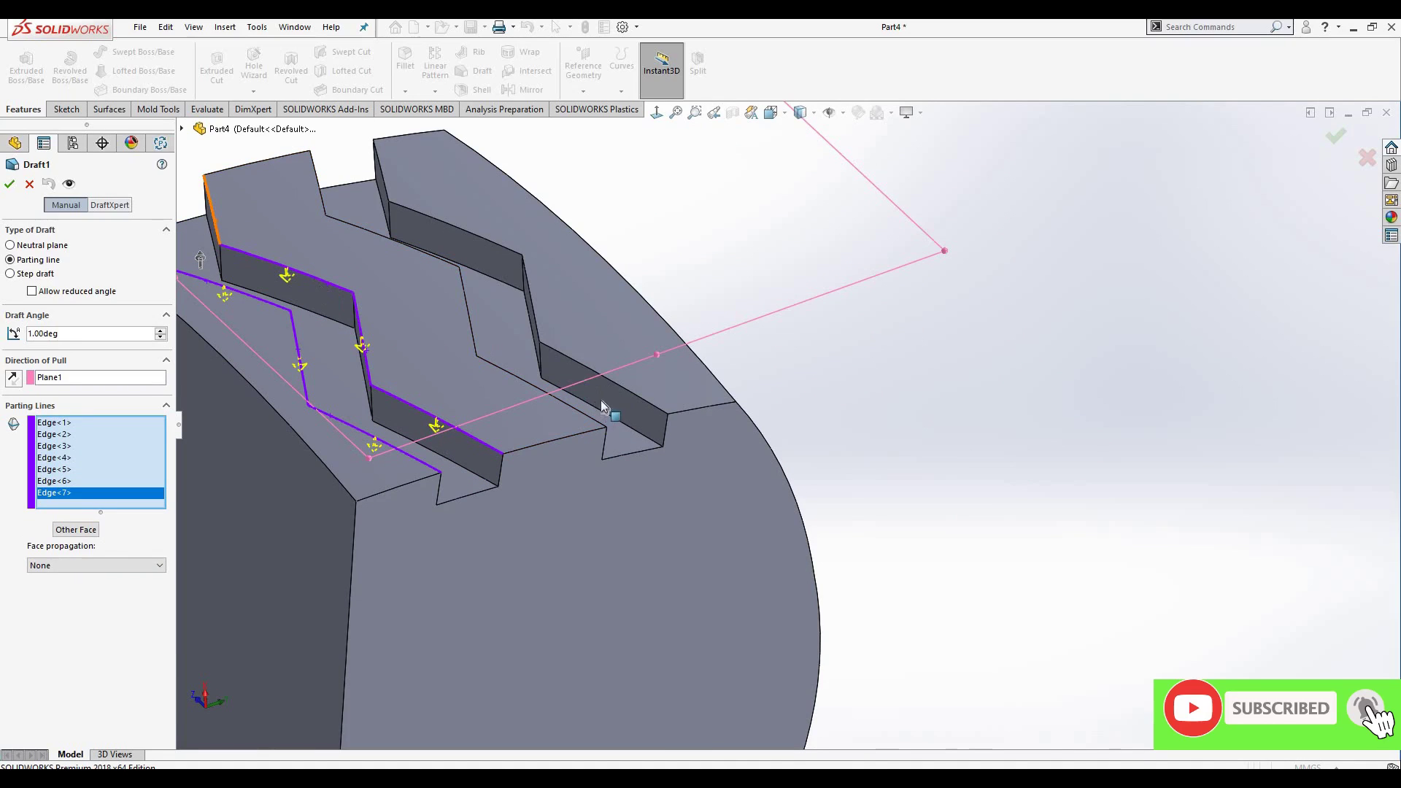
left_click(553, 330)
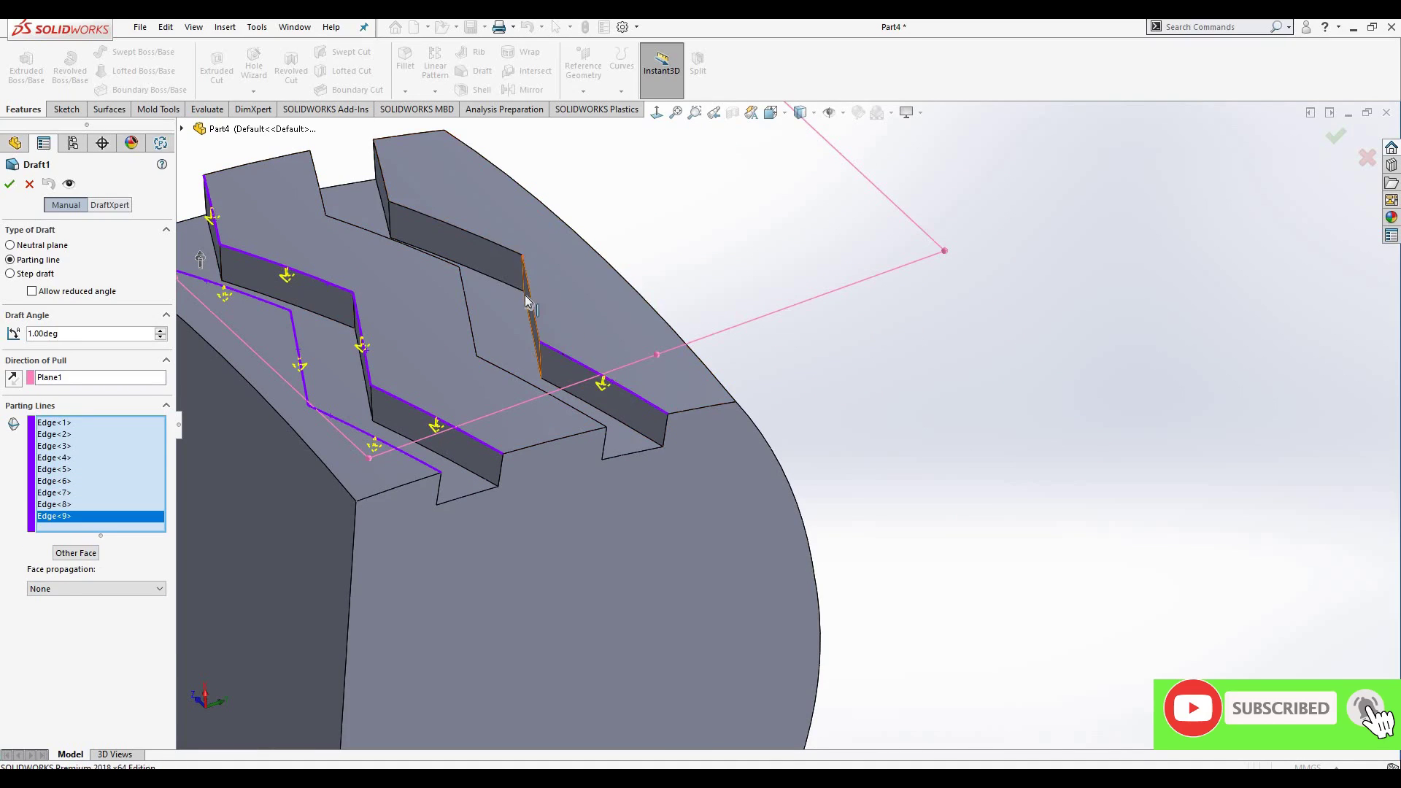
left_click(504, 253)
left_click(409, 211)
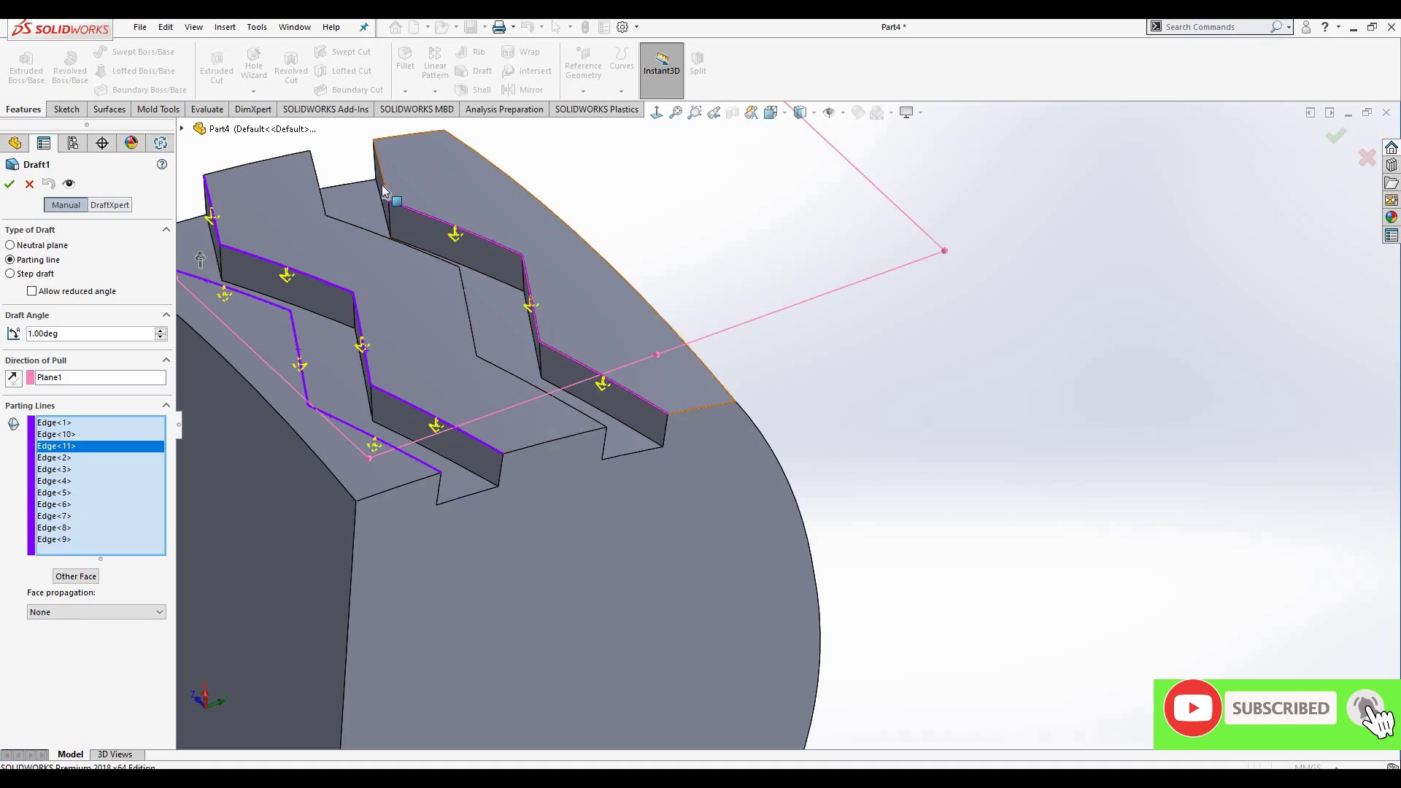
left_click(387, 188)
- Add the far-side groove and step edges and apply a 13° draft
middle_click_drag(569, 445, 632, 423)
left_click(699, 382)
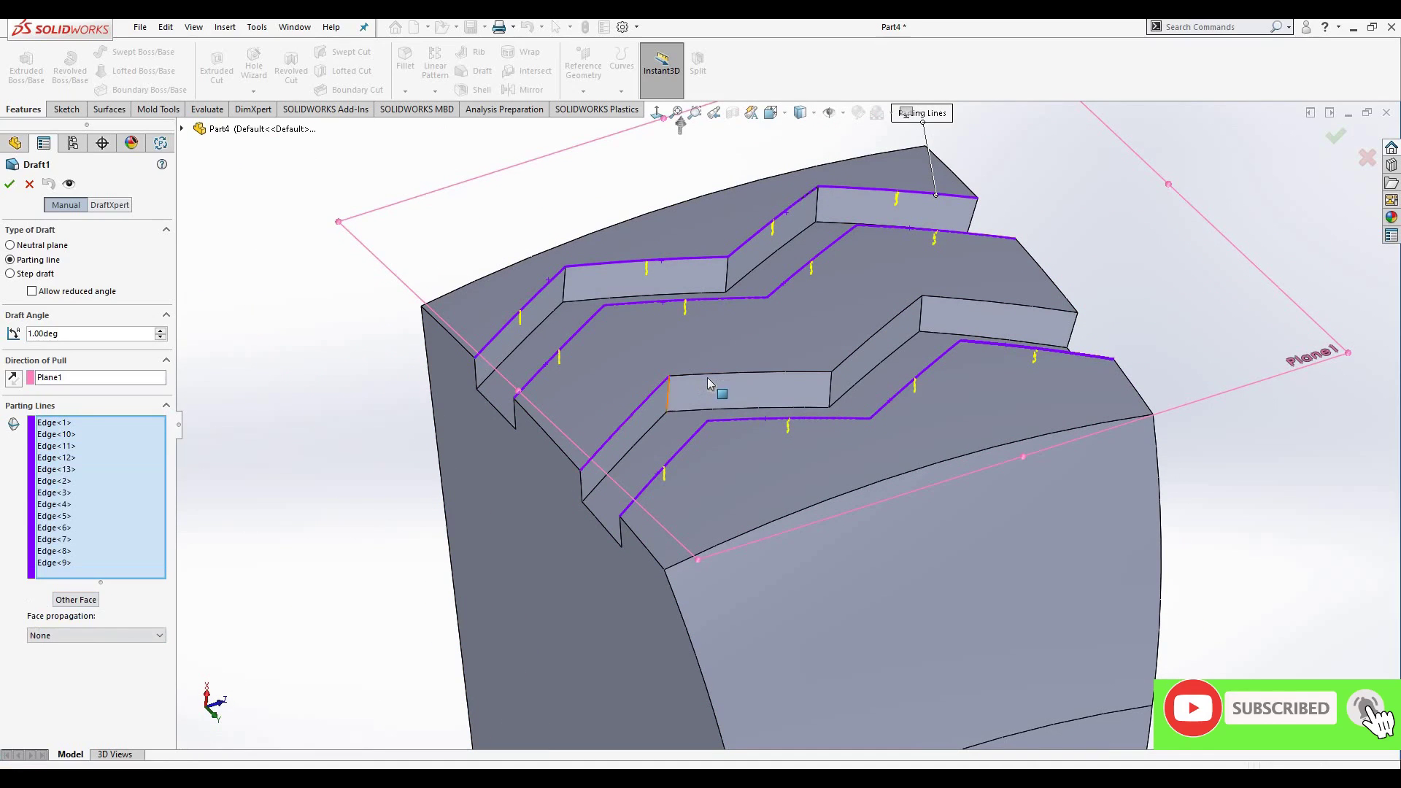
left_click(860, 357)
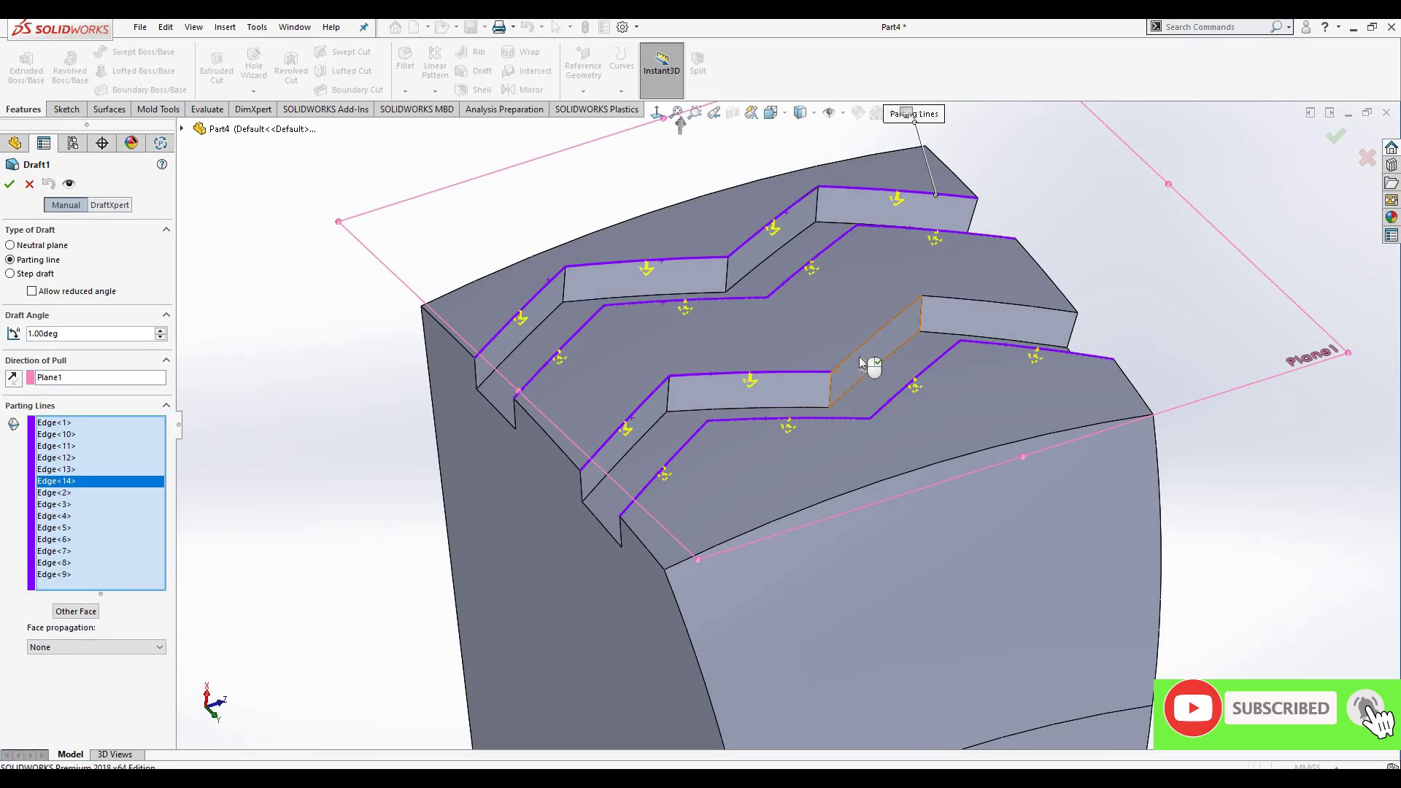
left_click(978, 318)
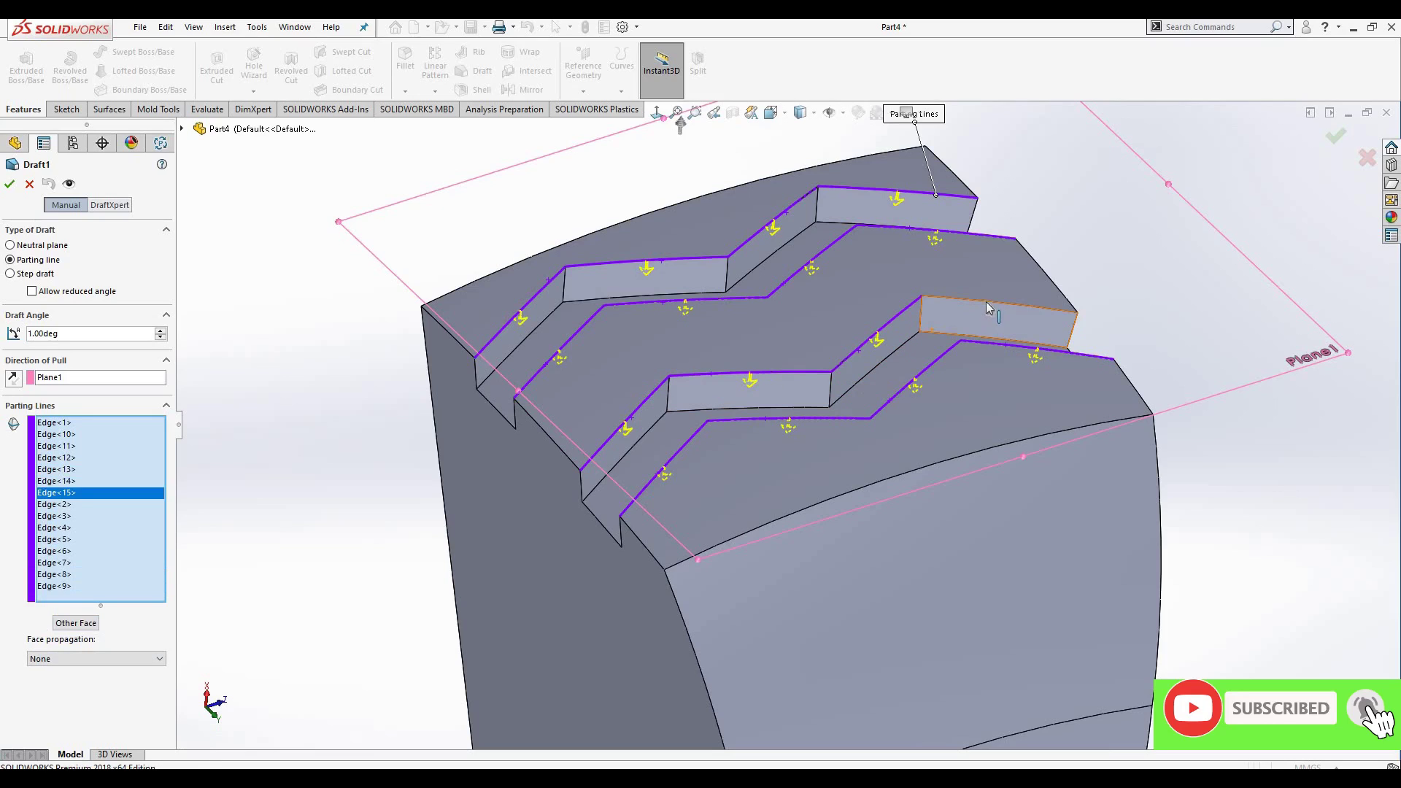
left_click(999, 303)
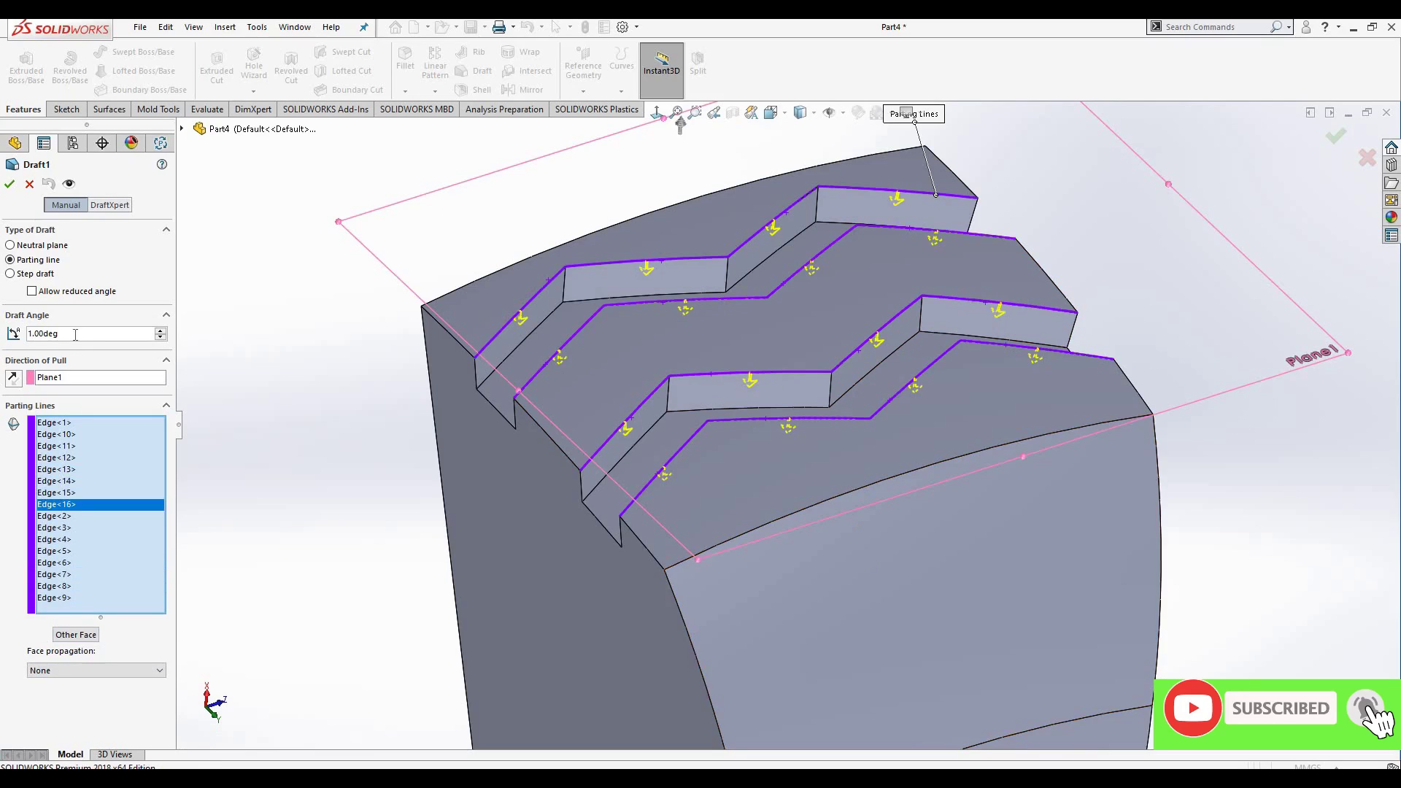
key("Tab")
type("5")
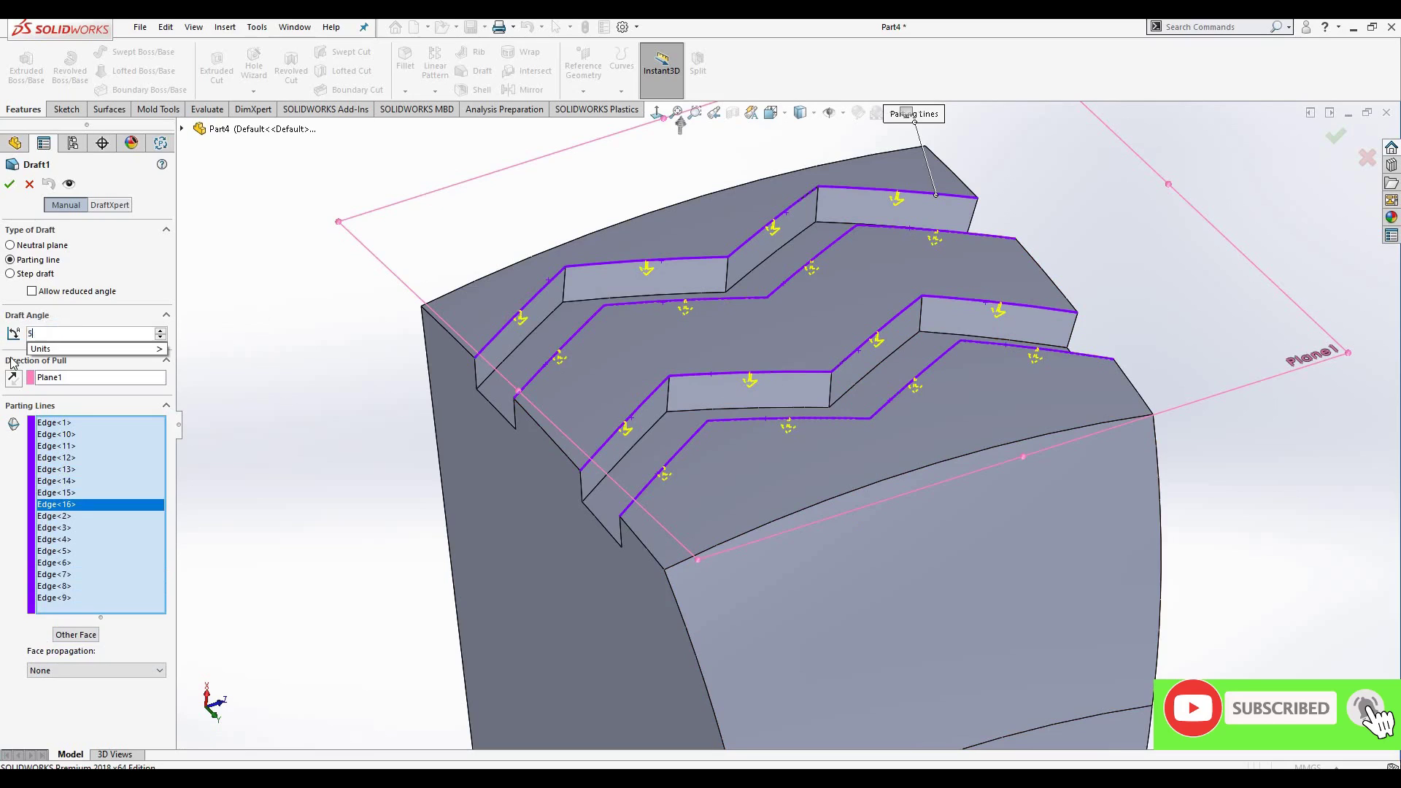
key("ctrl+1")
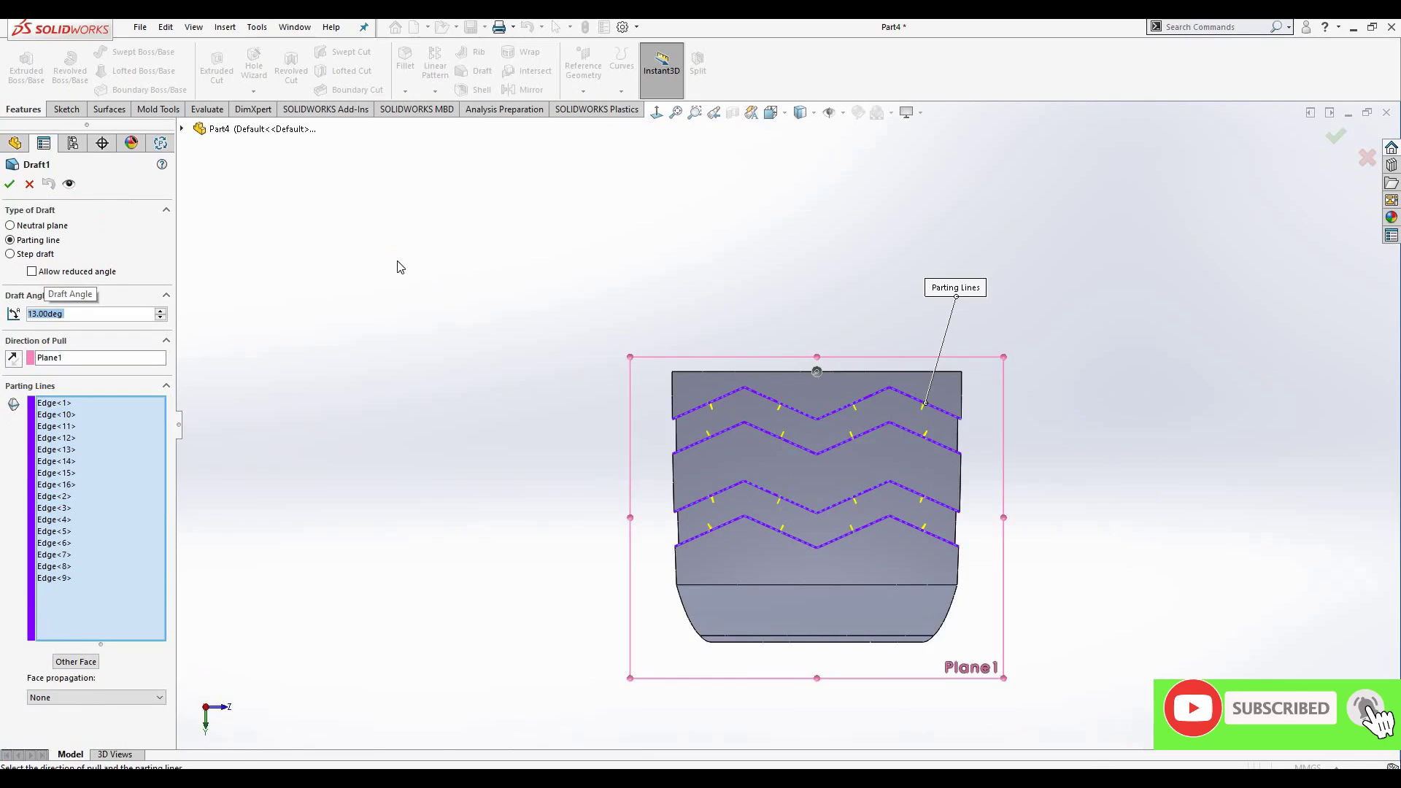
key("Return")
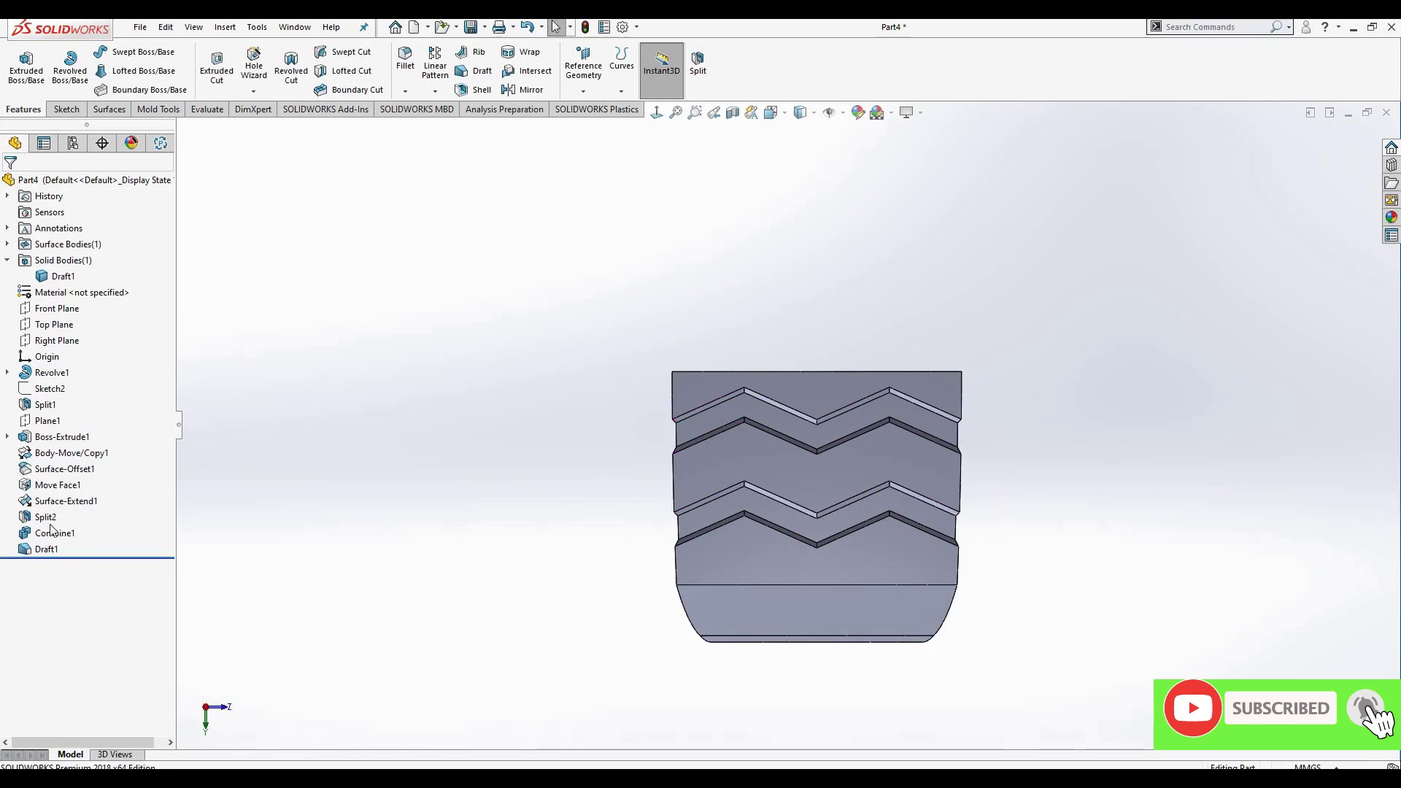
- Change Draft1's angle from 13° to 15° and accept the edit
left_click(61, 501)
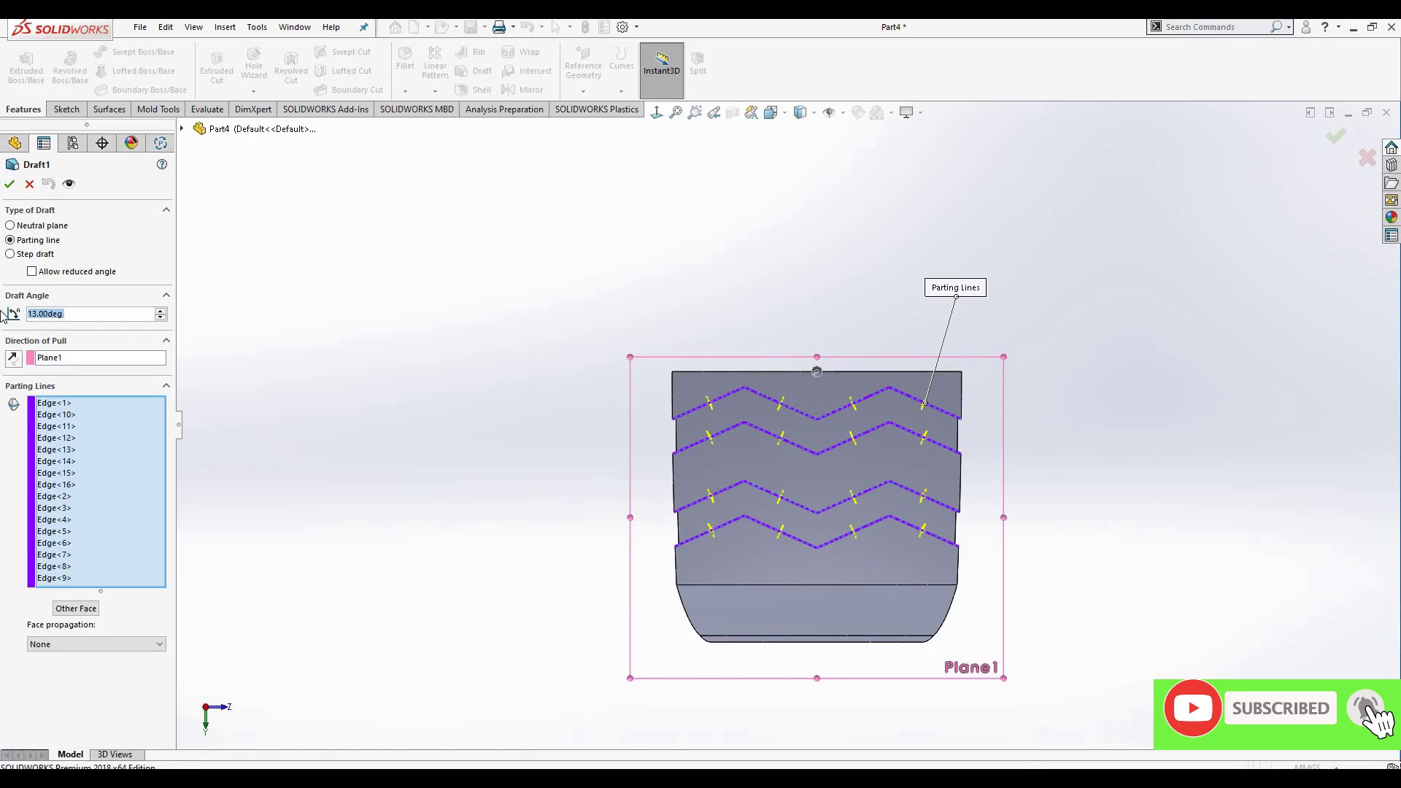
type("15")
key("Return")
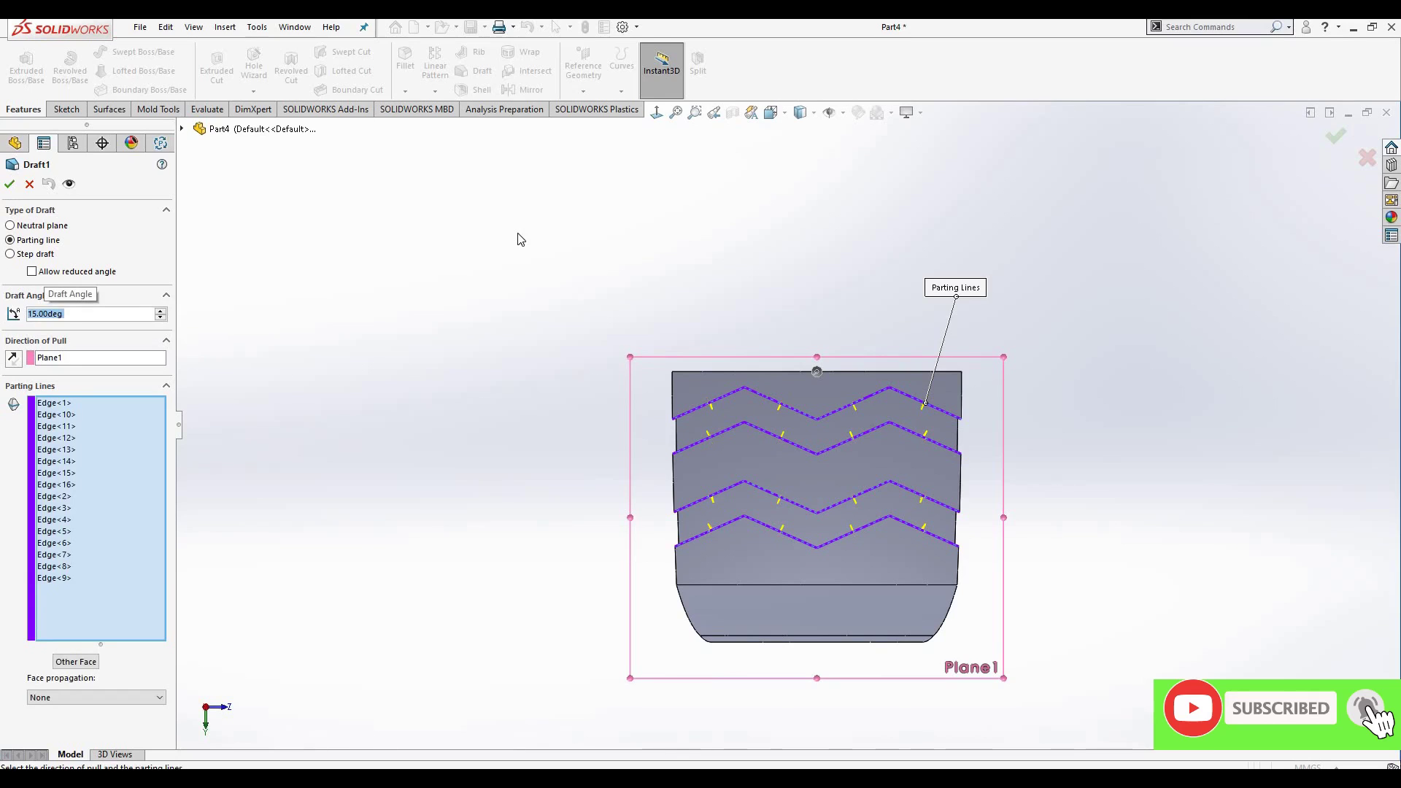
right_click(792, 462)
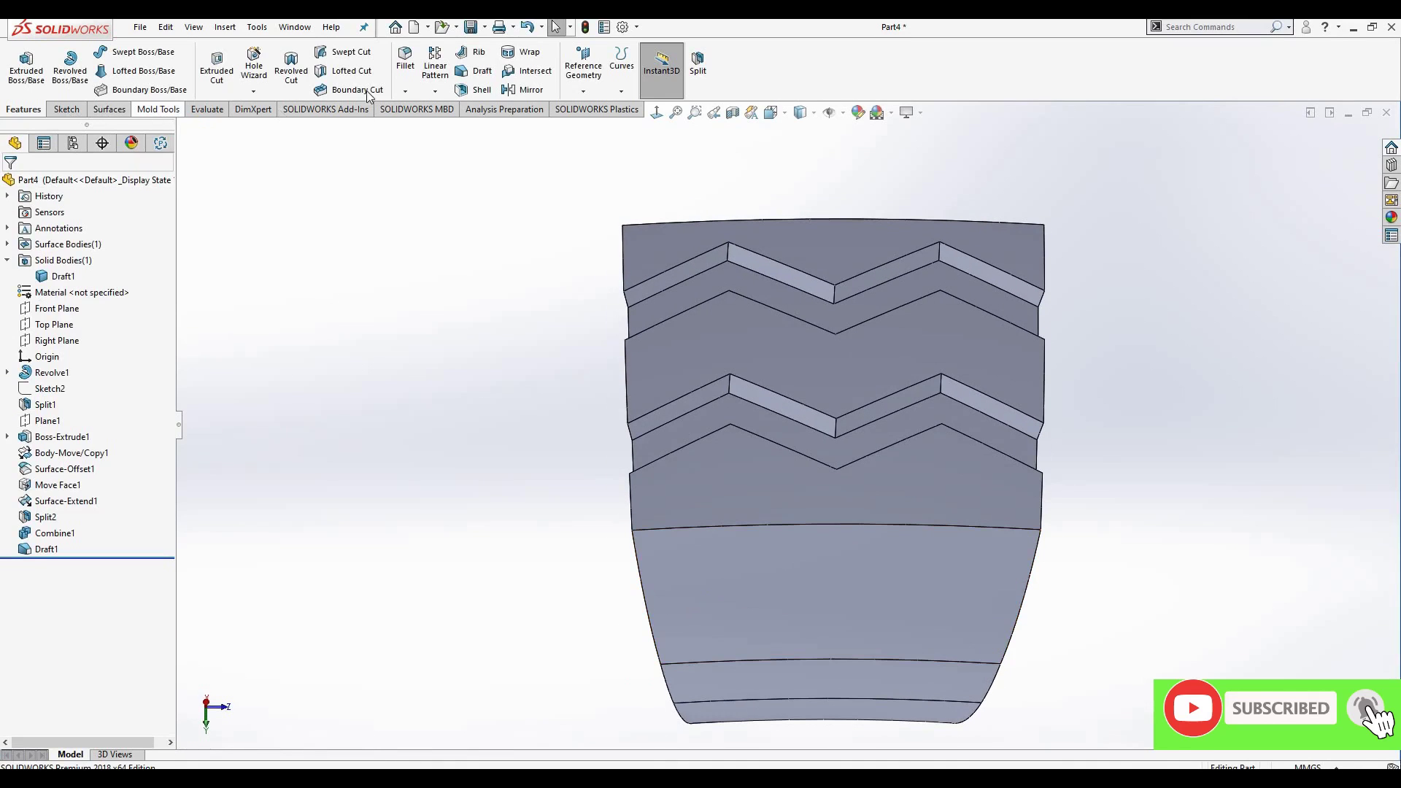
- Start an 8 mm fillet on the first groove edge
left_click(719, 264)
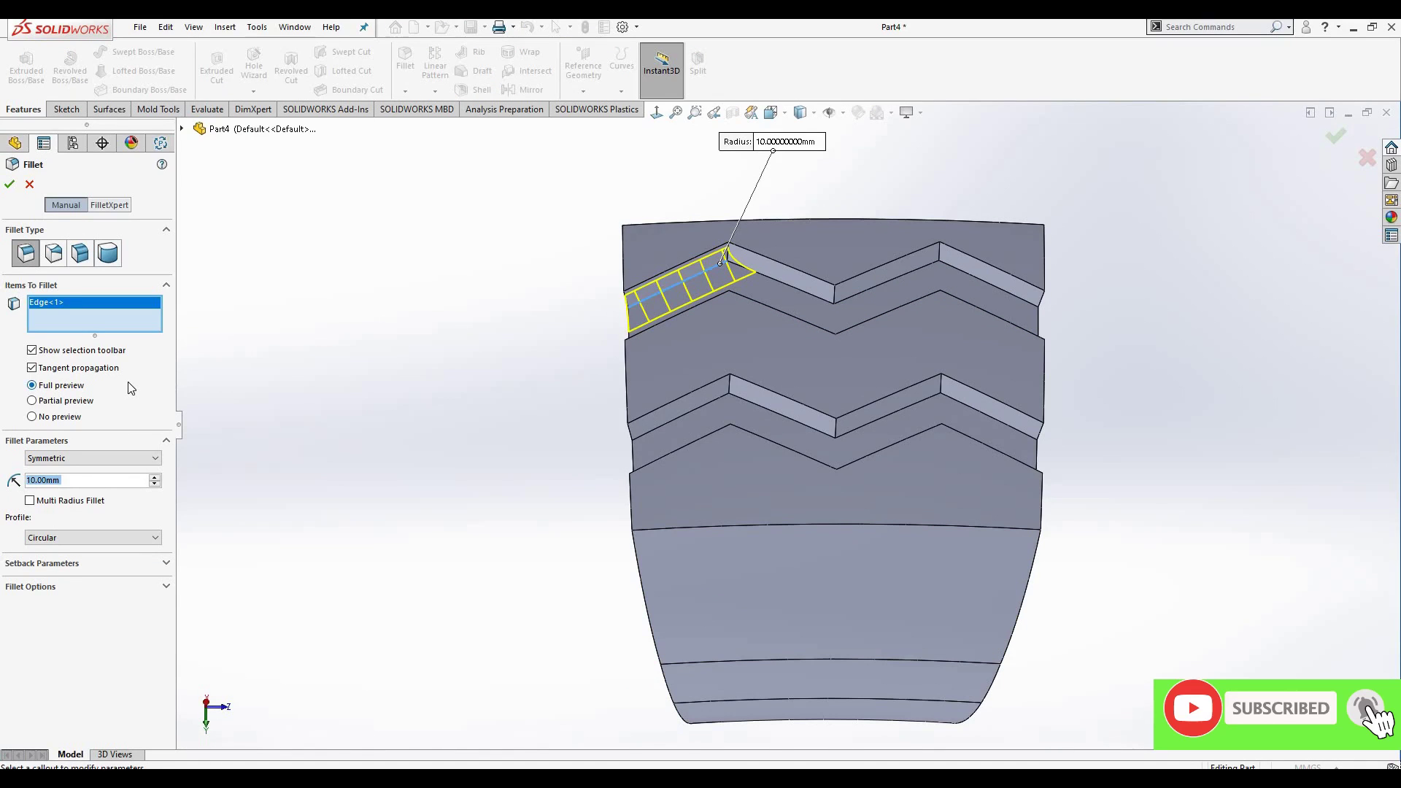
type("8")
key("Return")
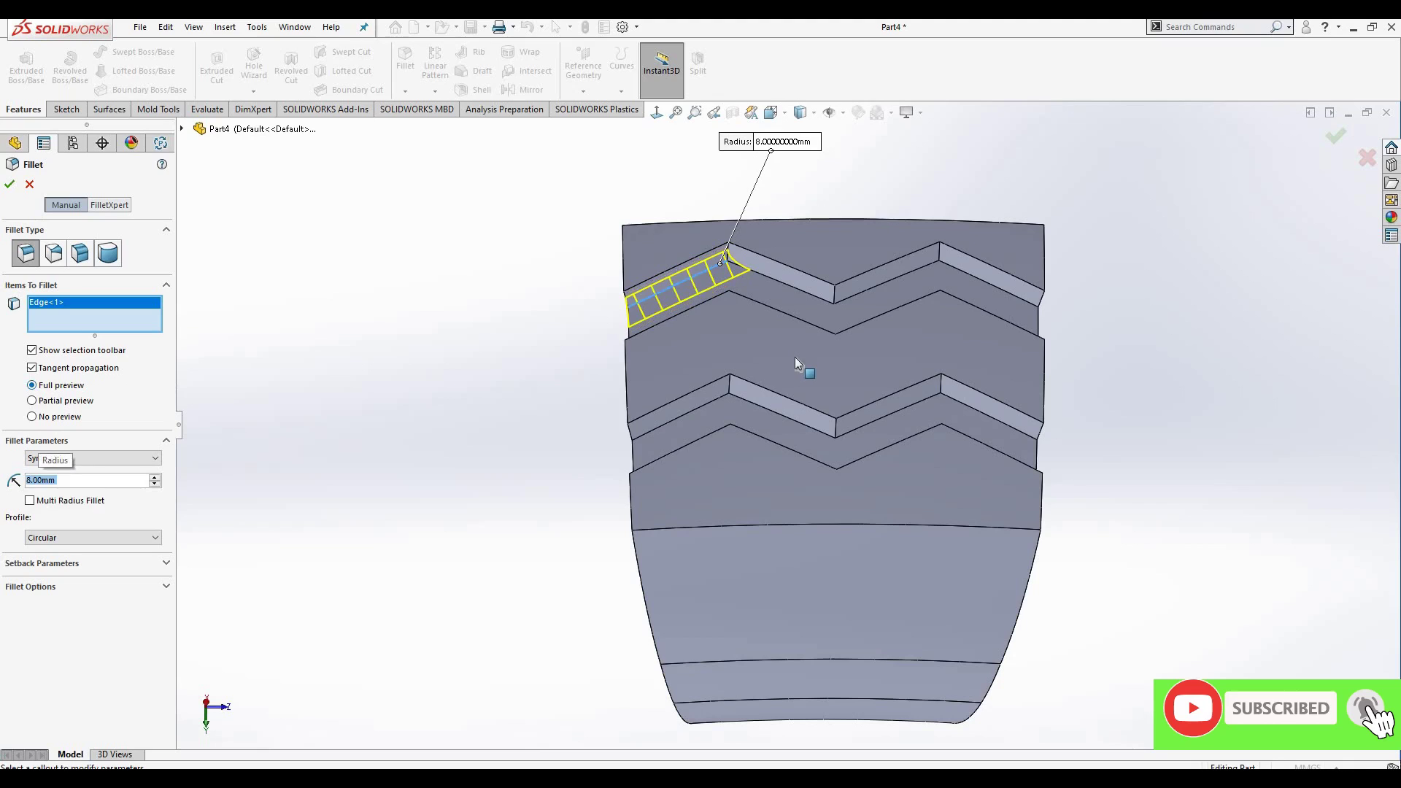
scroll(785, 397, "up", 3)
middle_click_drag(780, 392, 798, 405)
scroll(798, 405, "down", 3)
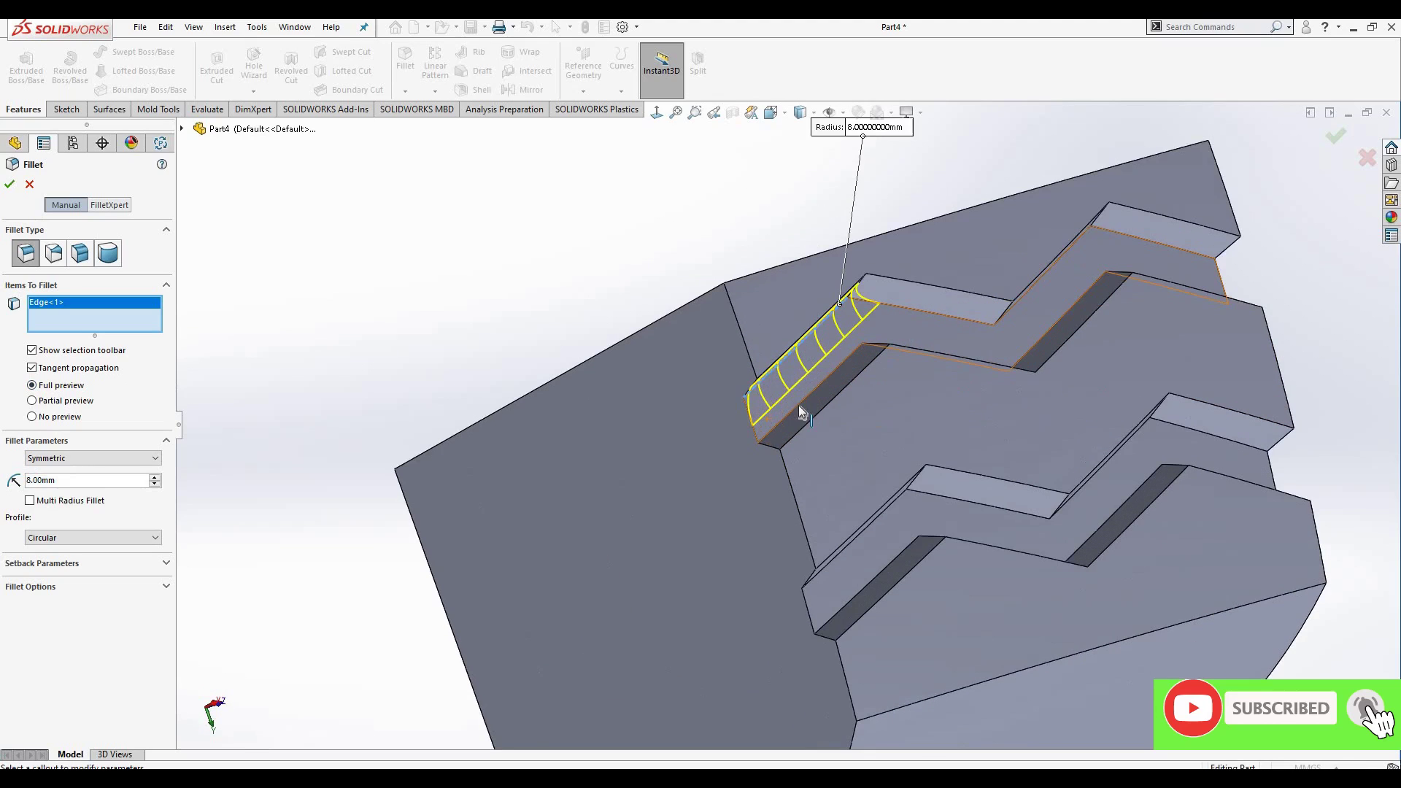
- Add five more upper groove edges to the fillet
left_click(905, 357)
mouse_move(905, 358)
middle_mouse_down()
mouse_move(946, 400)
mouse_move(991, 315)
middle_mouse_up()
left_click(956, 386)
left_click(948, 401)
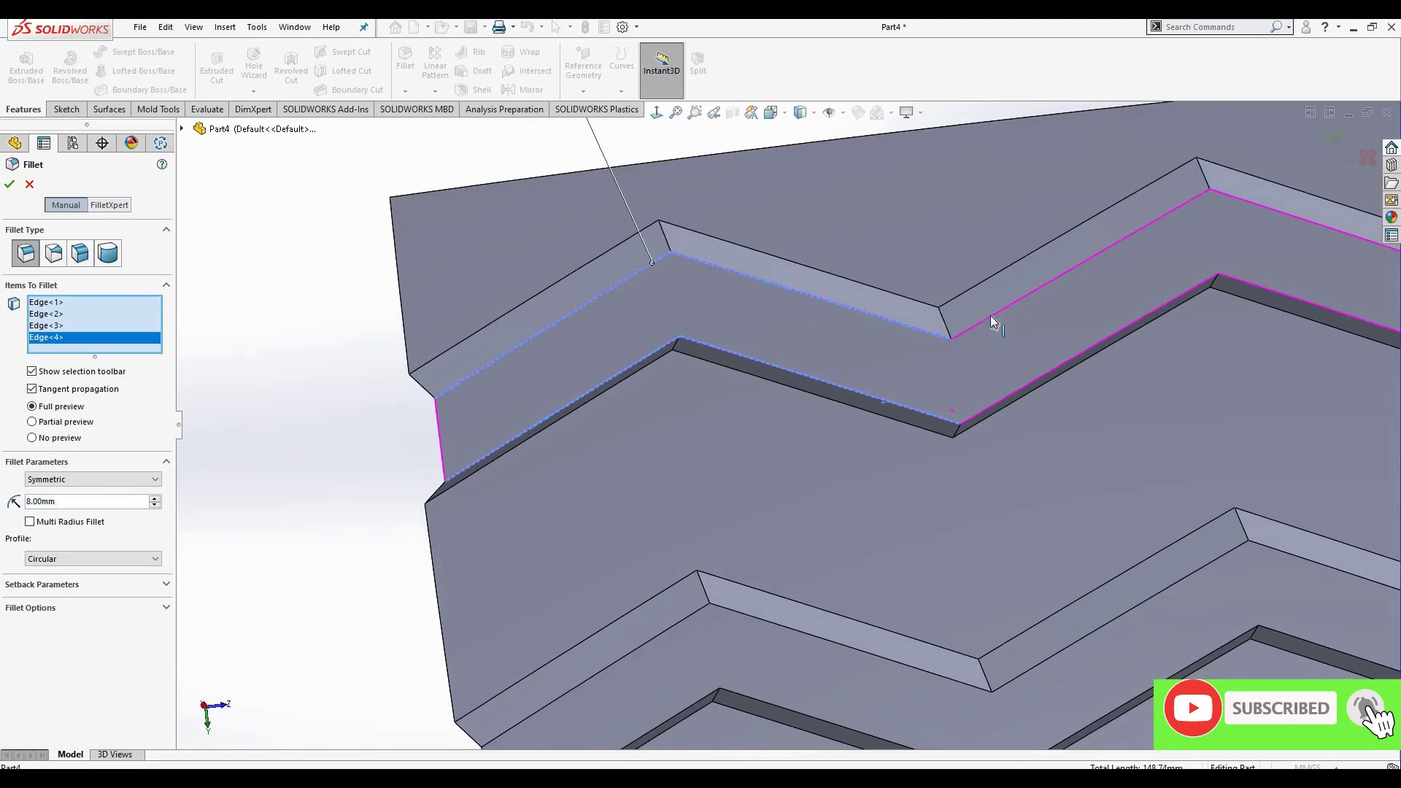
left_click(991, 315)
middle_click_drag(1032, 423, 1040, 338)
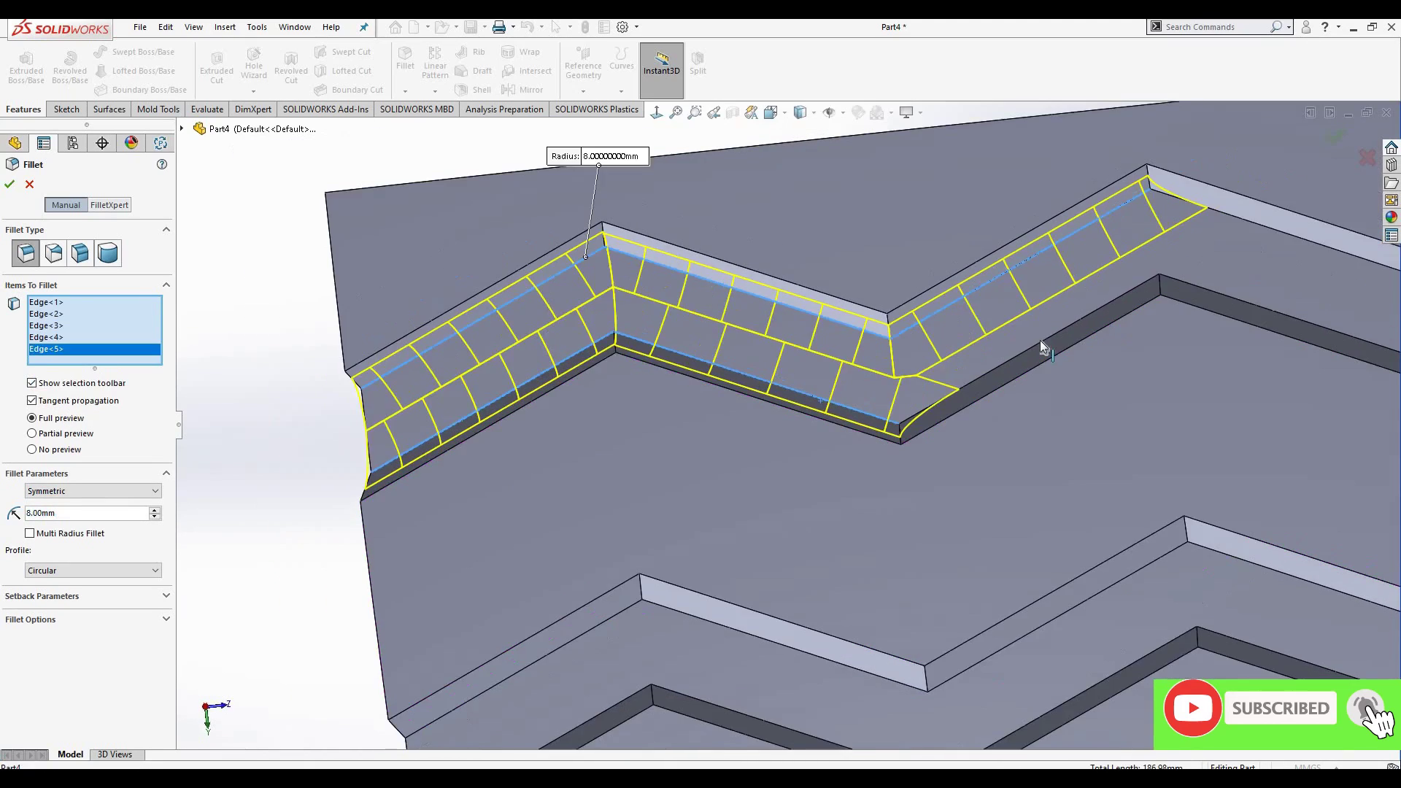
left_click(1040, 340)
scroll(182, 642, "up", 2)
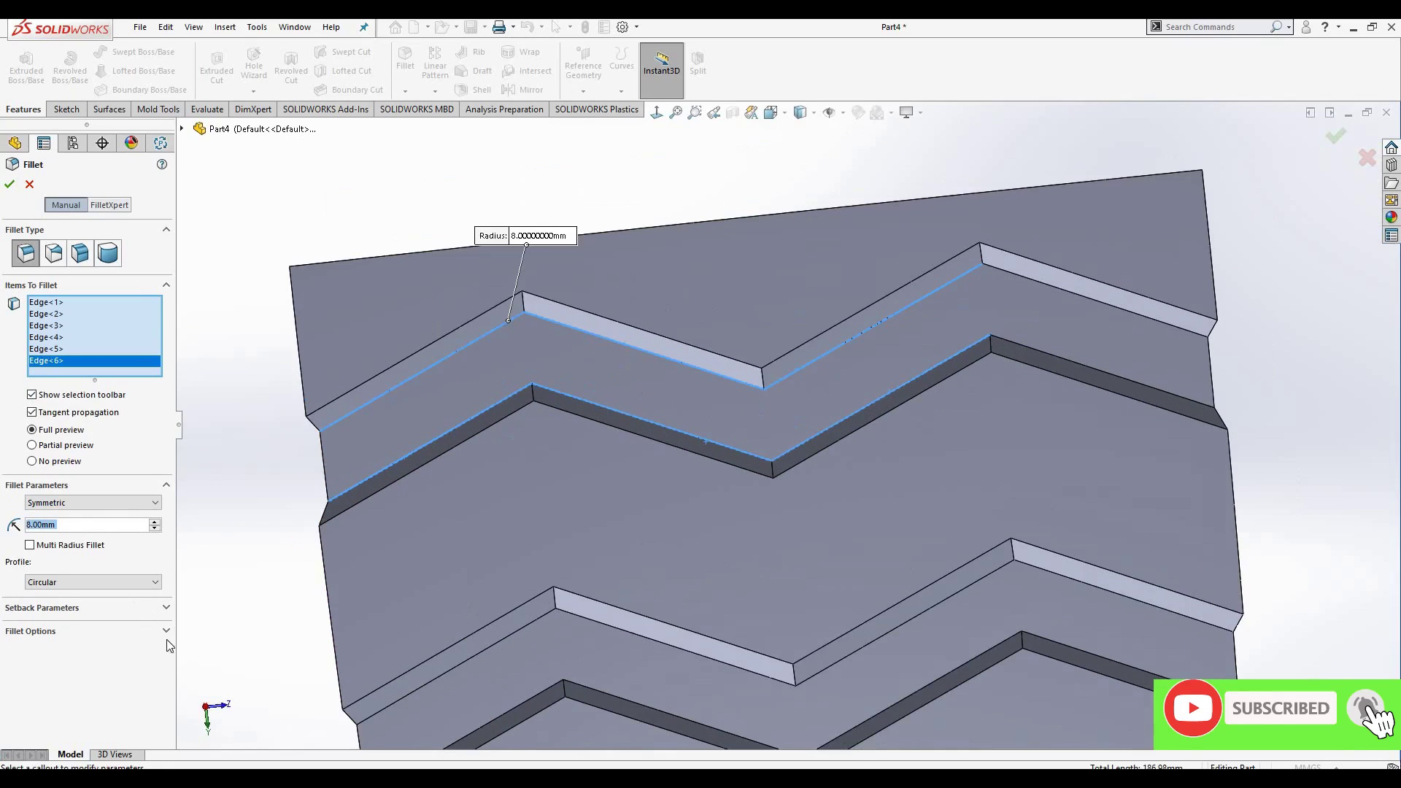
- Set overflow to Keep edge and add the upper-right and lower groove edges
left_click(44, 630)
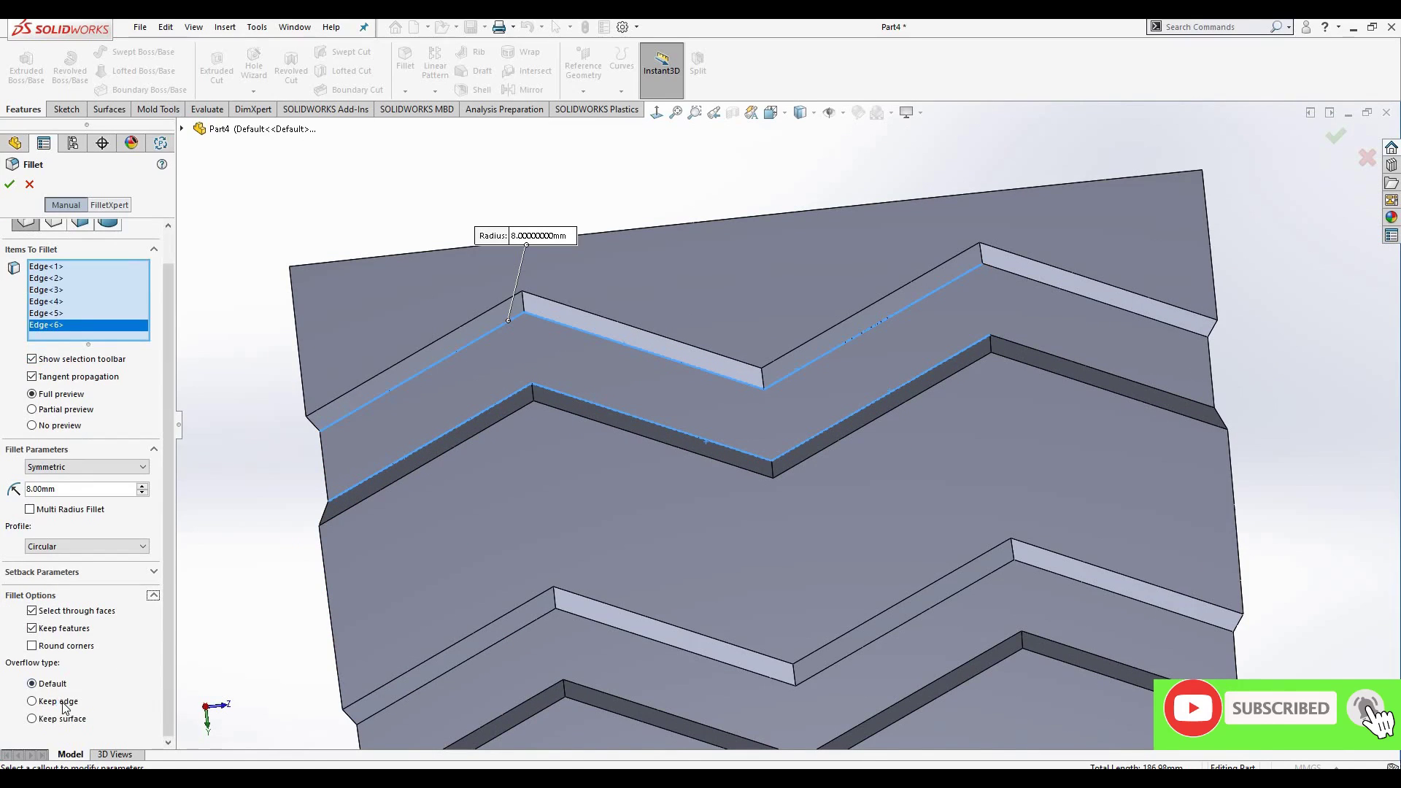
left_click(1045, 283)
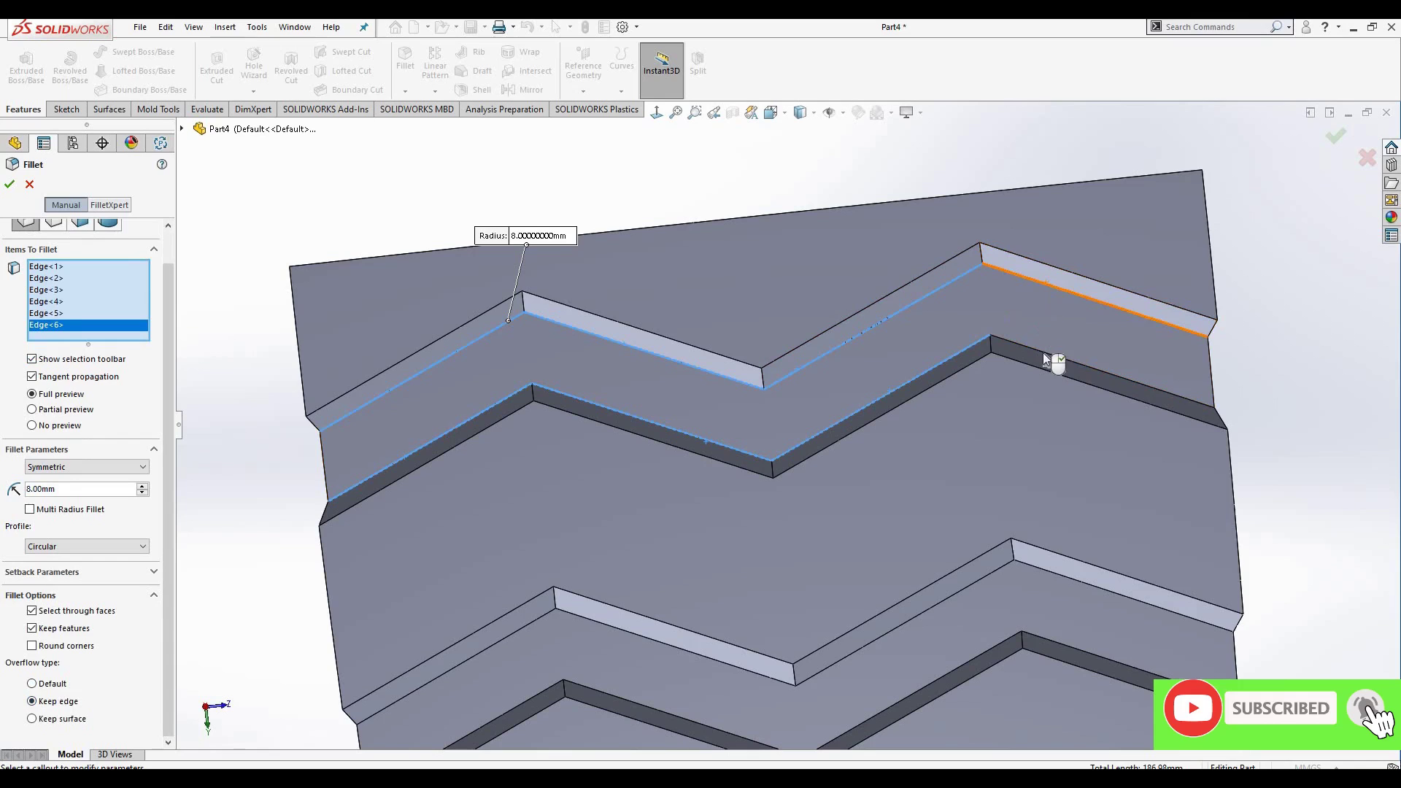
left_click(1044, 359)
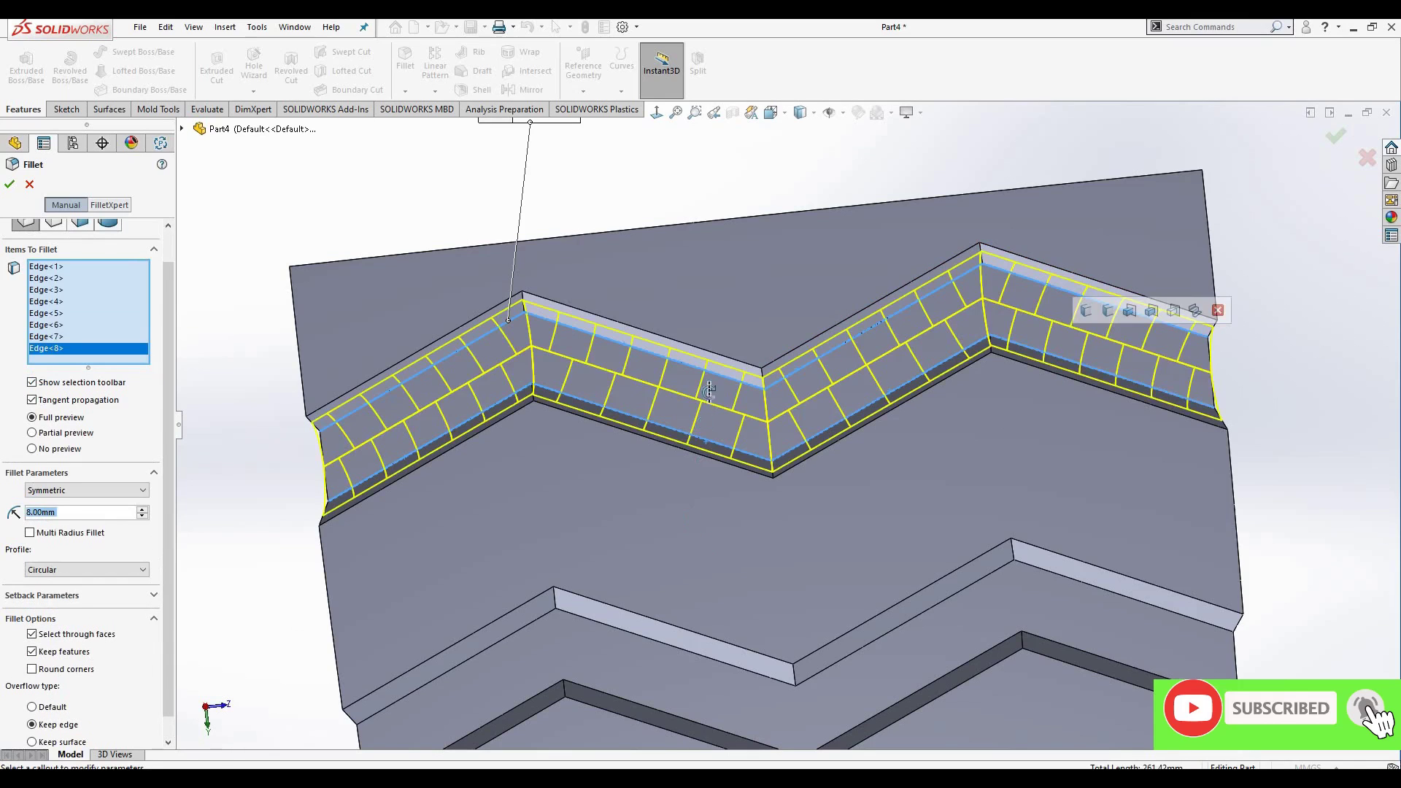
mouse_move(709, 409)
middle_mouse_down()
mouse_move(693, 437)
mouse_move(406, 510)
middle_mouse_up()
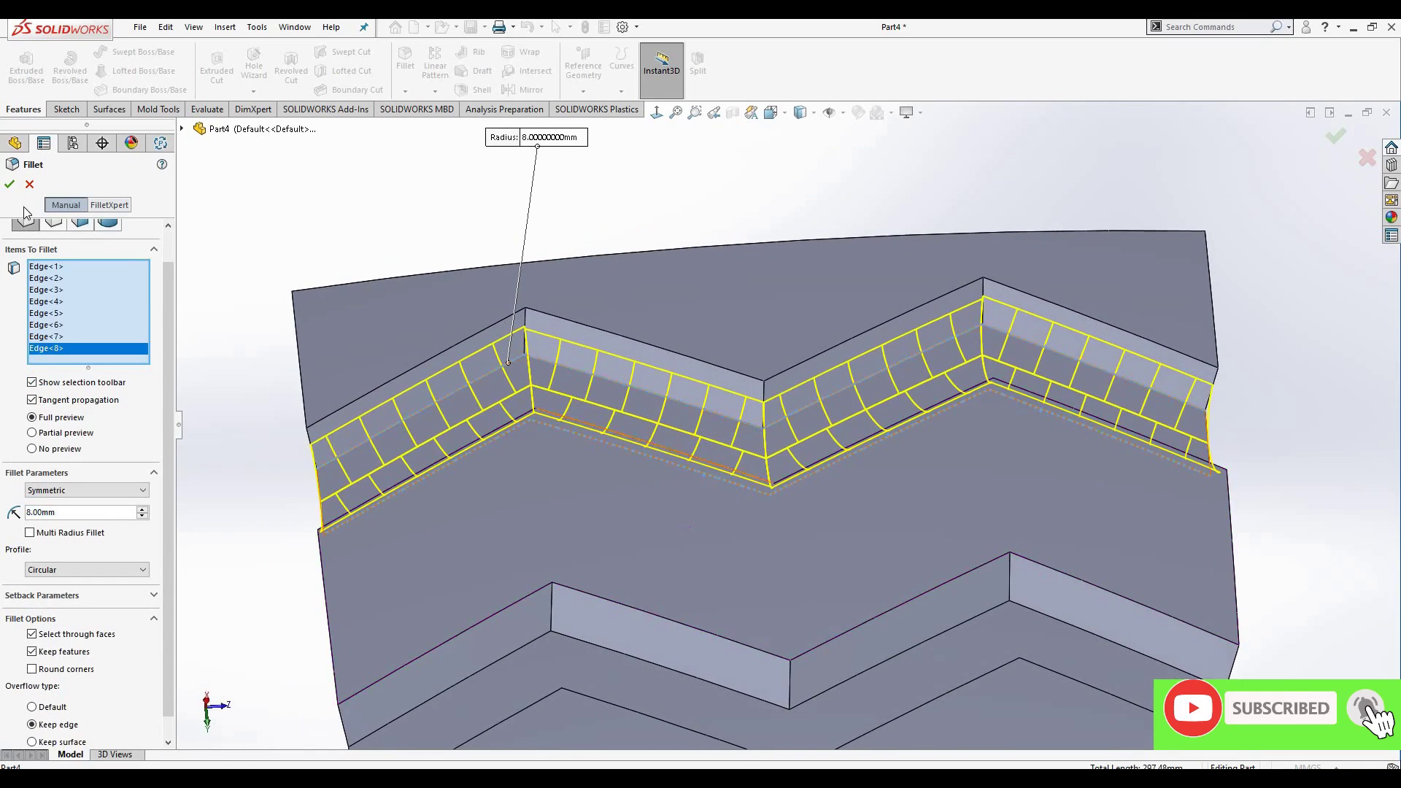
left_click(536, 641)
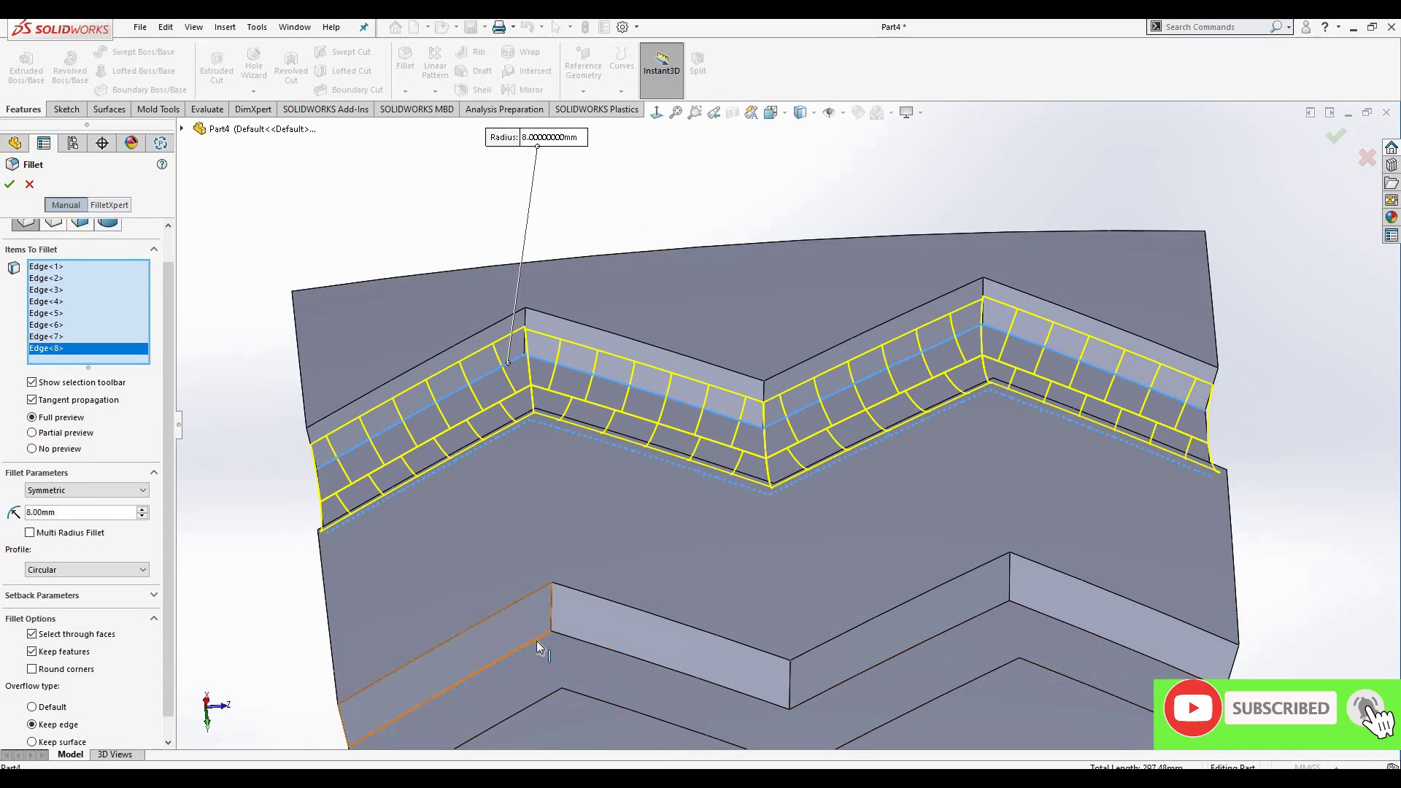
left_click(765, 699)
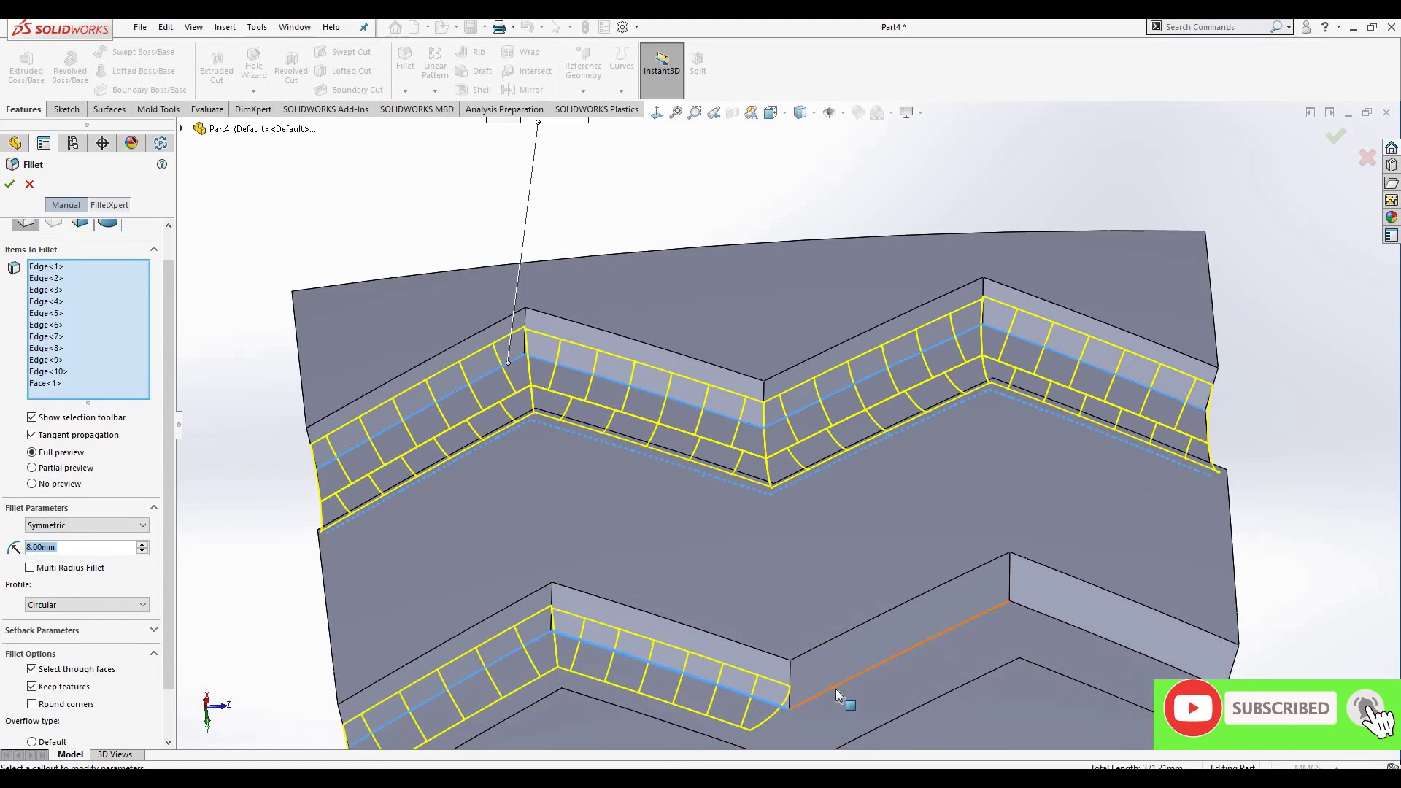
left_click(835, 689)
left_click(1101, 638)
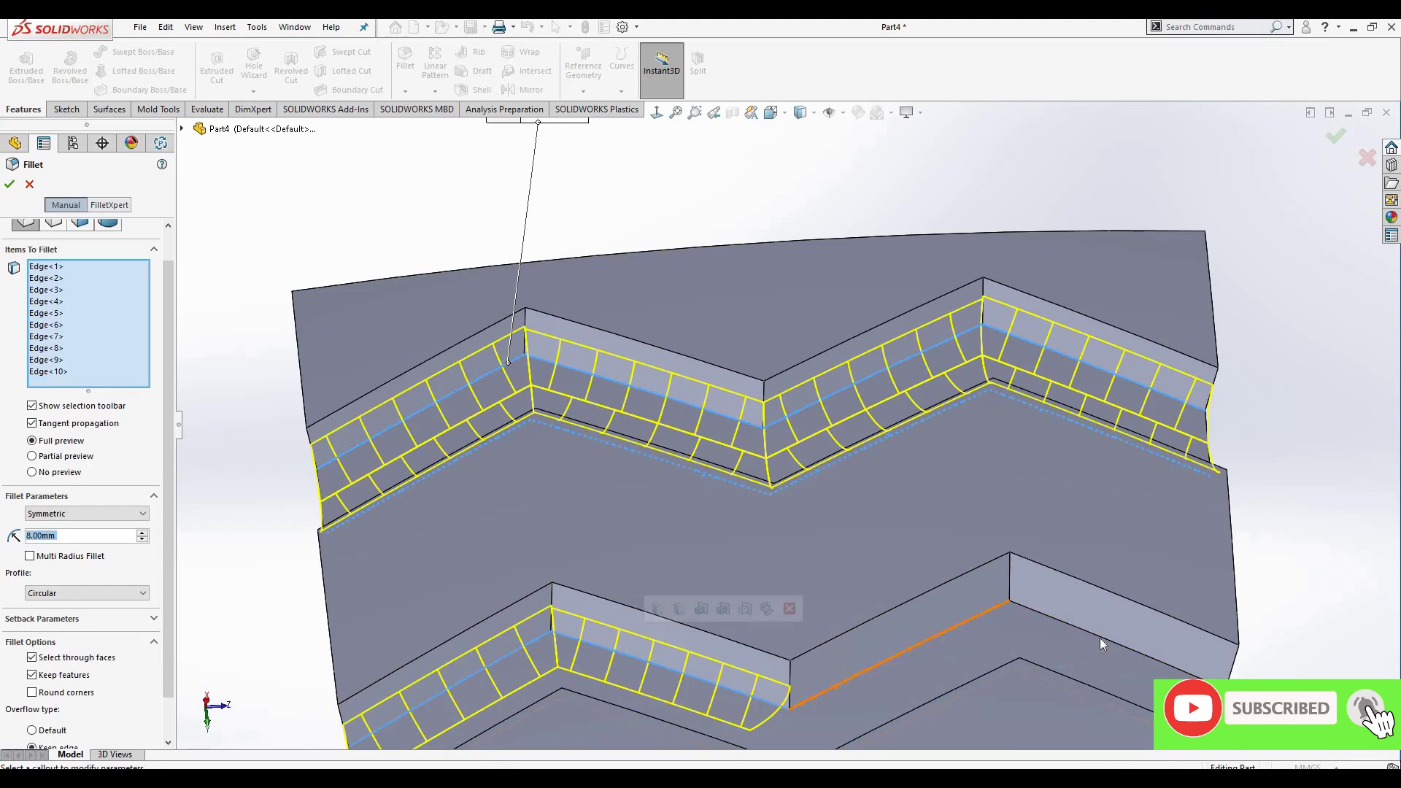
left_click(980, 593)
- Add the remaining groove wall edges and apply the 16-edge, 8 mm fillet
middle_click_drag(980, 592, 959, 632)
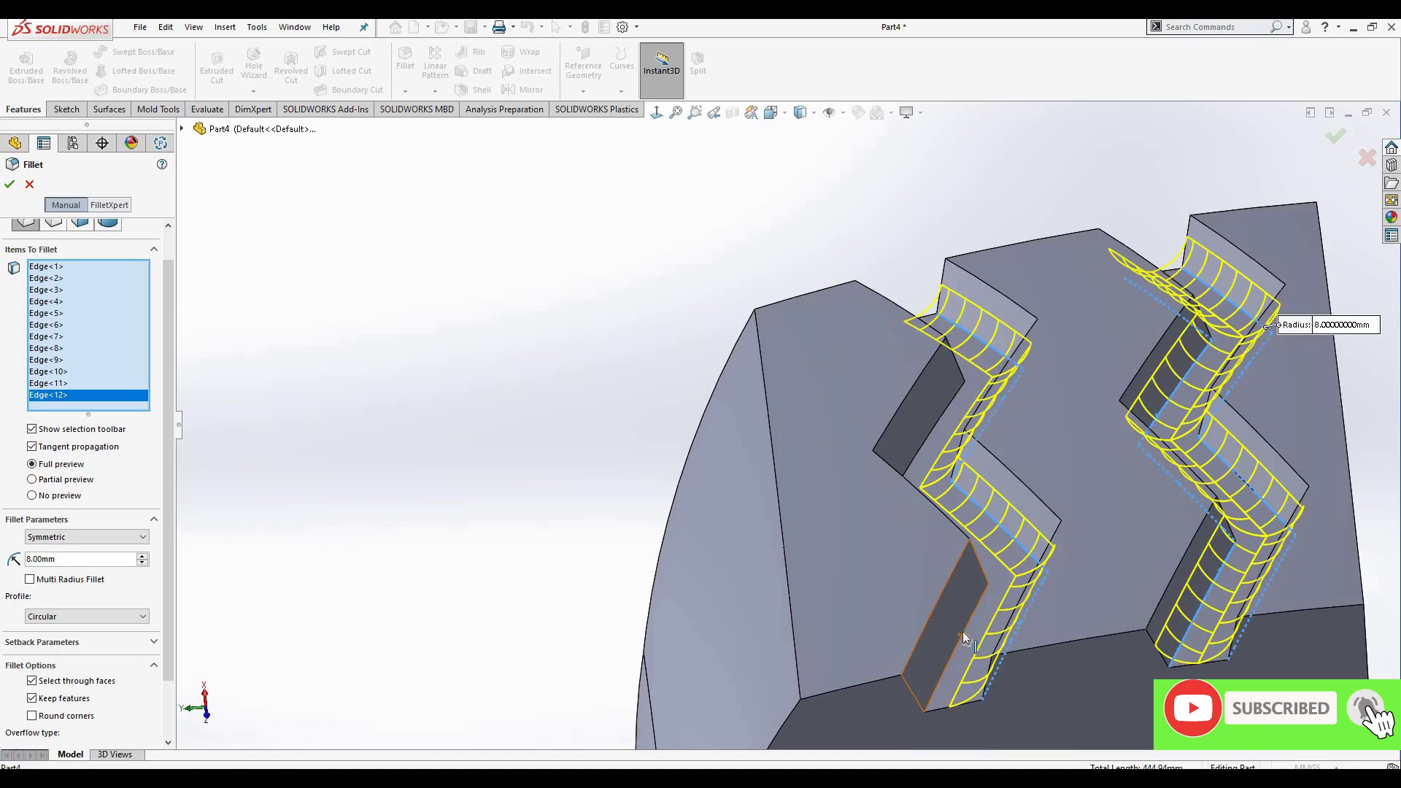
left_click(963, 632)
scroll(942, 562, "down", 2)
scroll(942, 562, "down", 3)
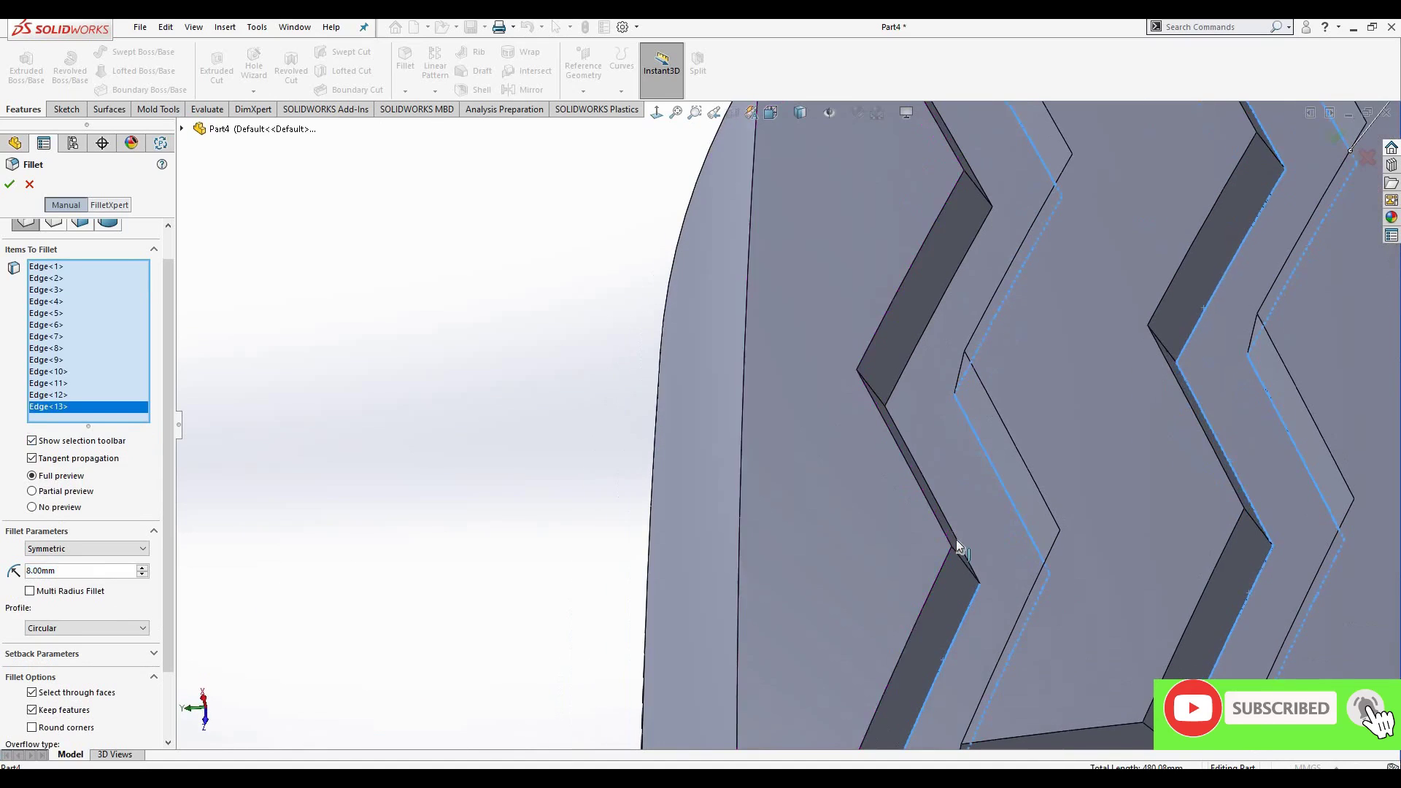
left_click(905, 365)
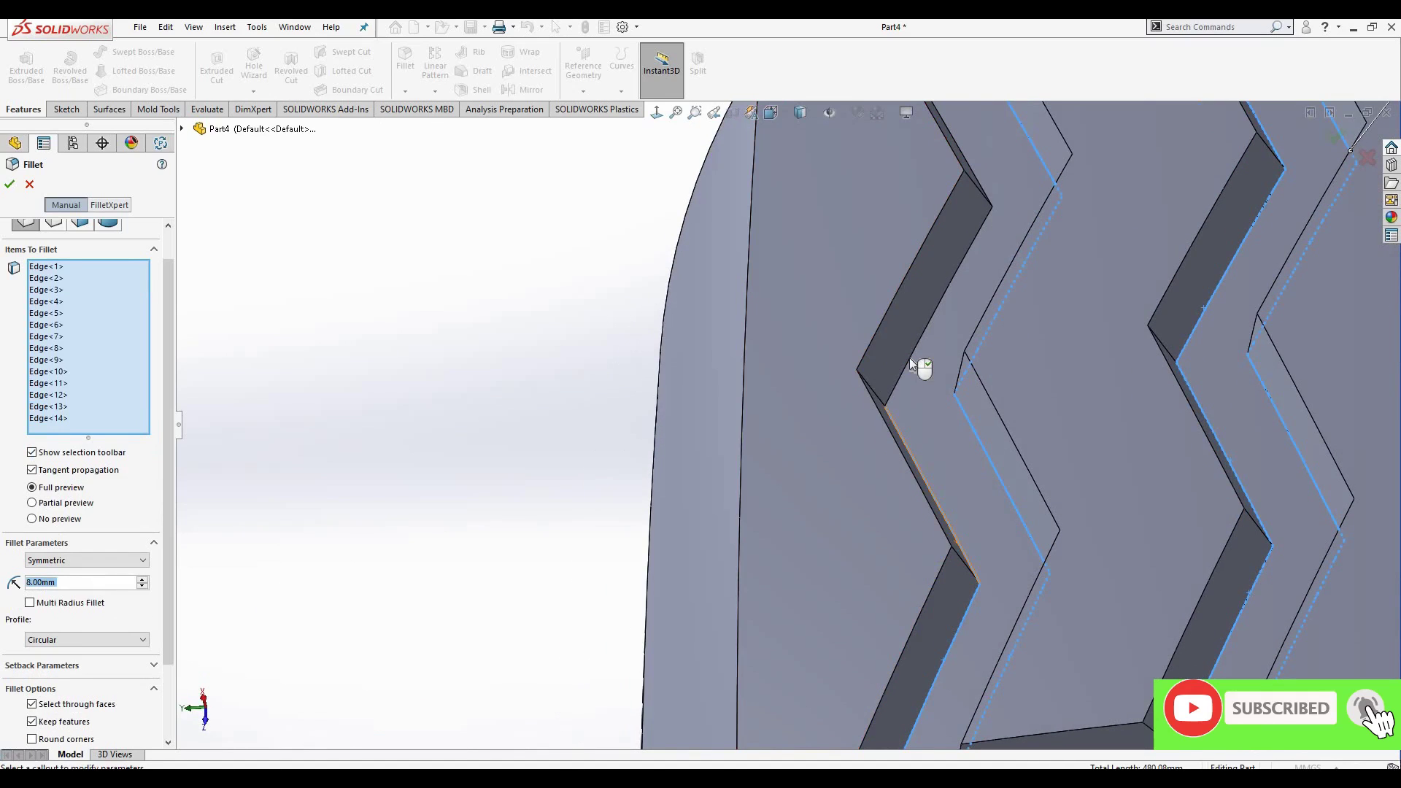
left_click(909, 355)
scroll(891, 349, "up", 3)
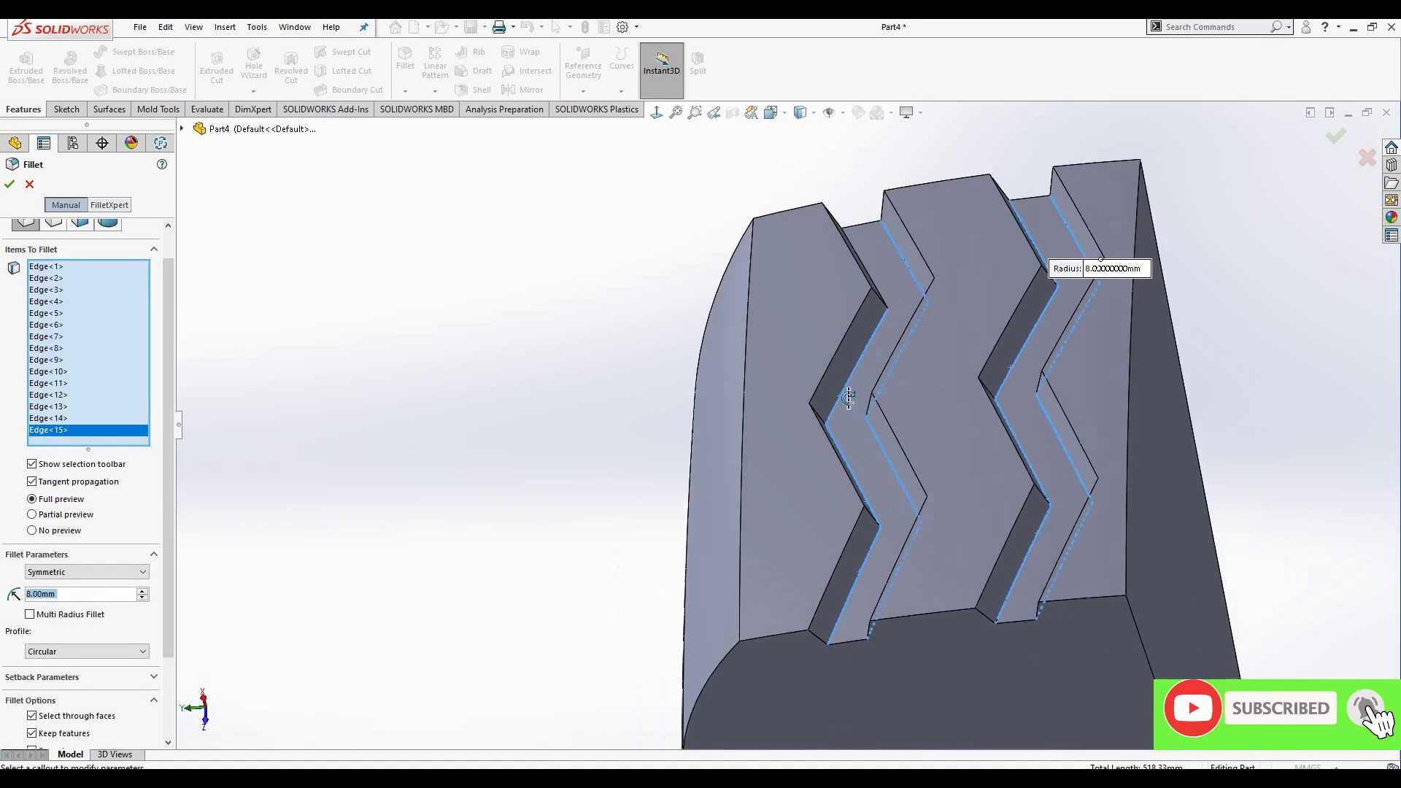
scroll(846, 218, "down", 3)
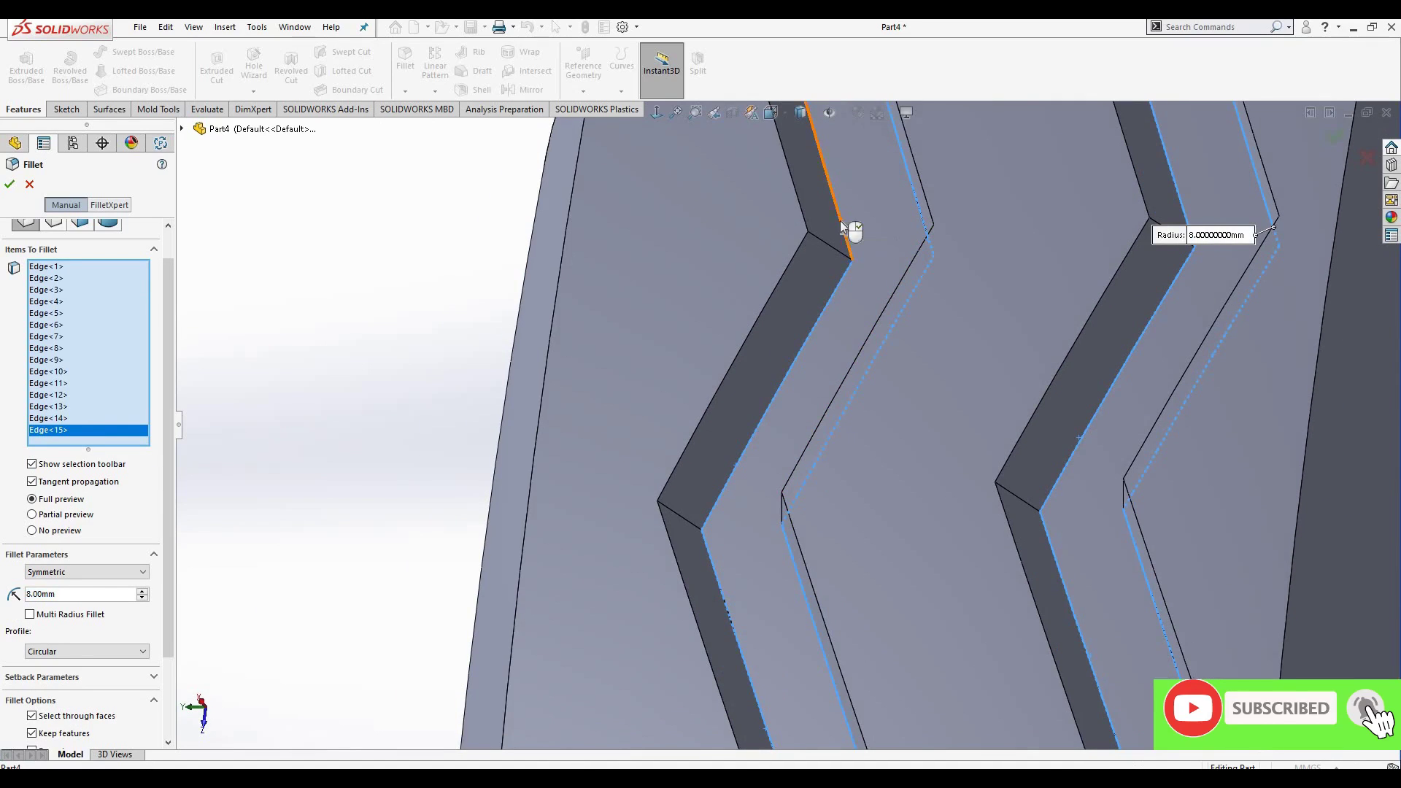
left_click(840, 221)
scroll(879, 441, "up", 3)
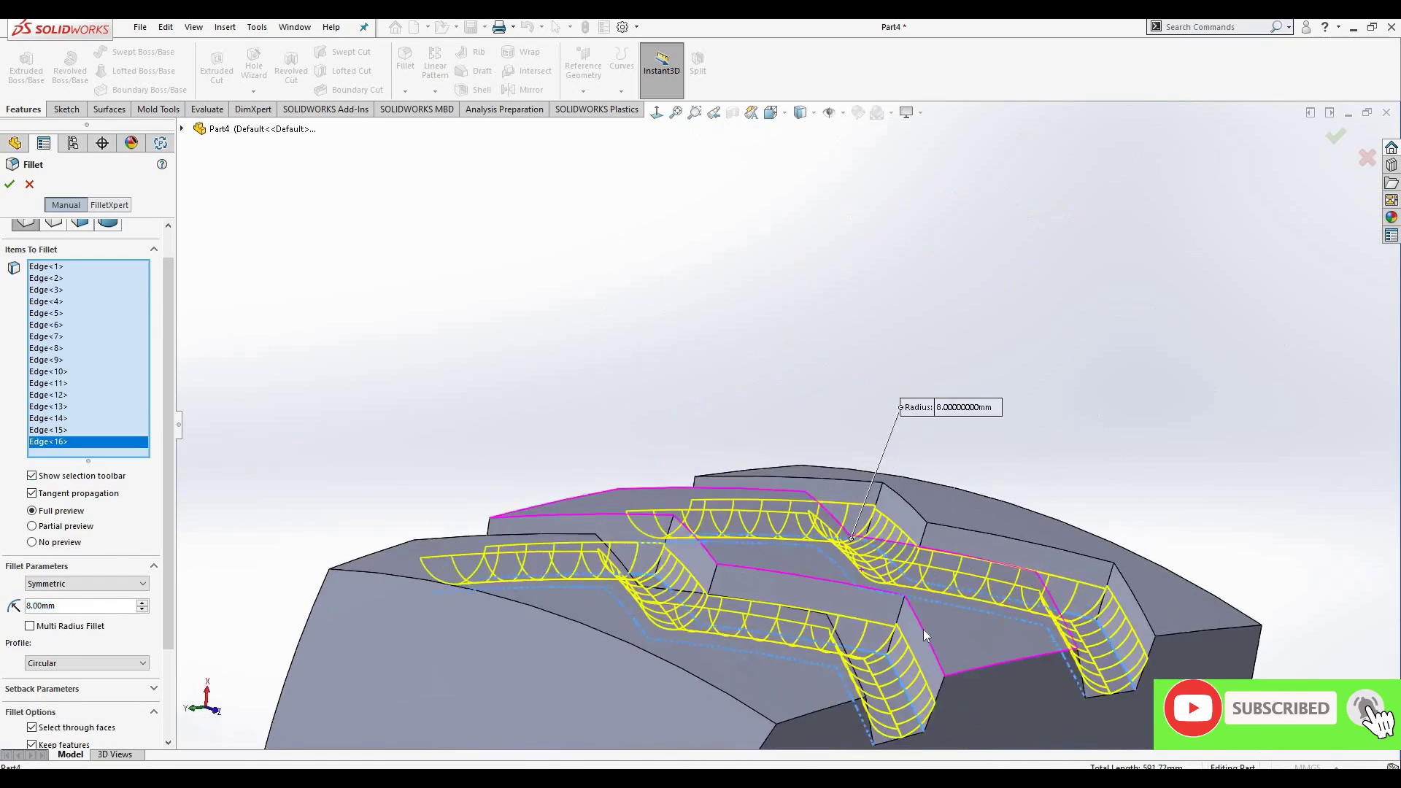
middle_click_drag(878, 440, 105, 441)
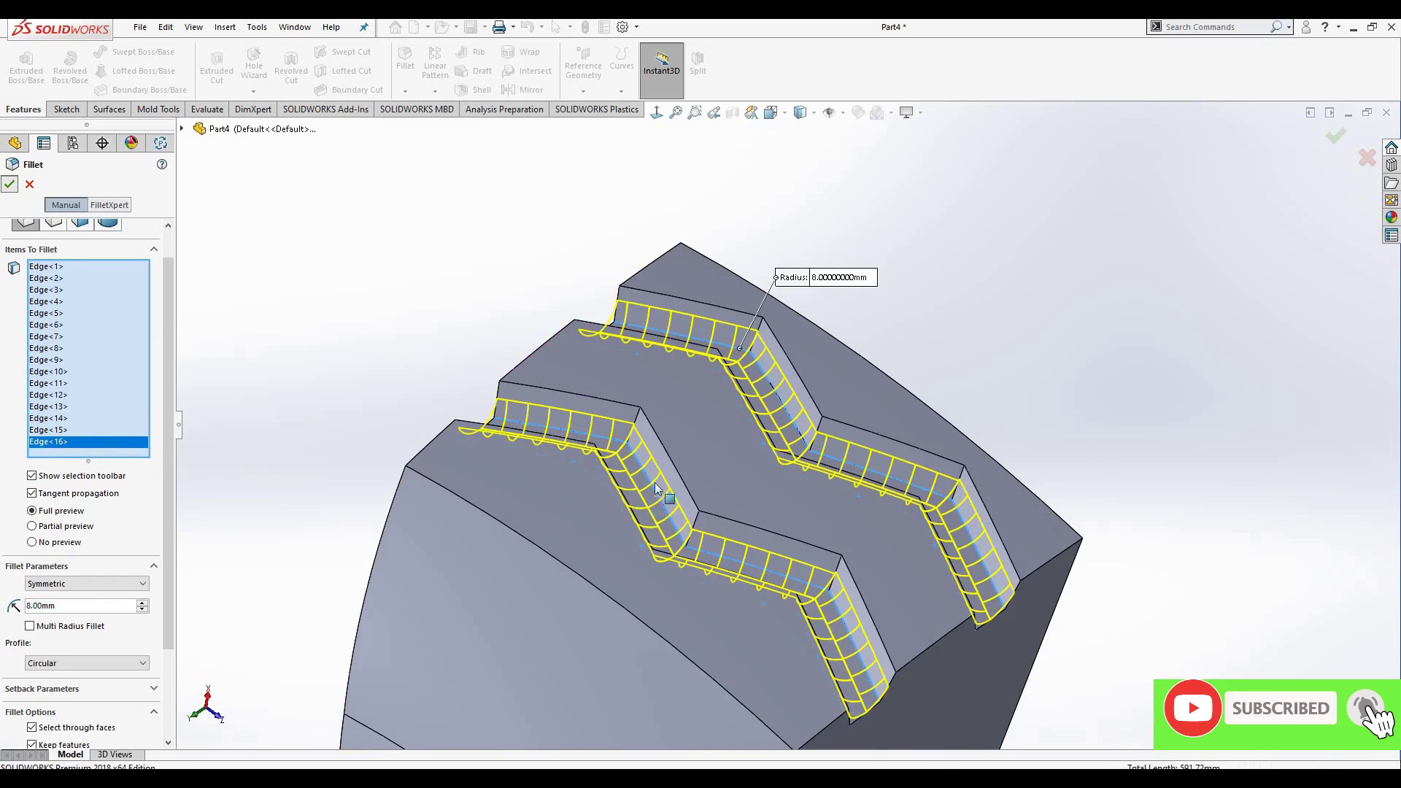
key("Return")
mouse_move(681, 642)
middle_mouse_down()
mouse_move(567, 549)
mouse_move(701, 392)
mouse_move(598, 505)
mouse_move(245, 178)
middle_mouse_up()
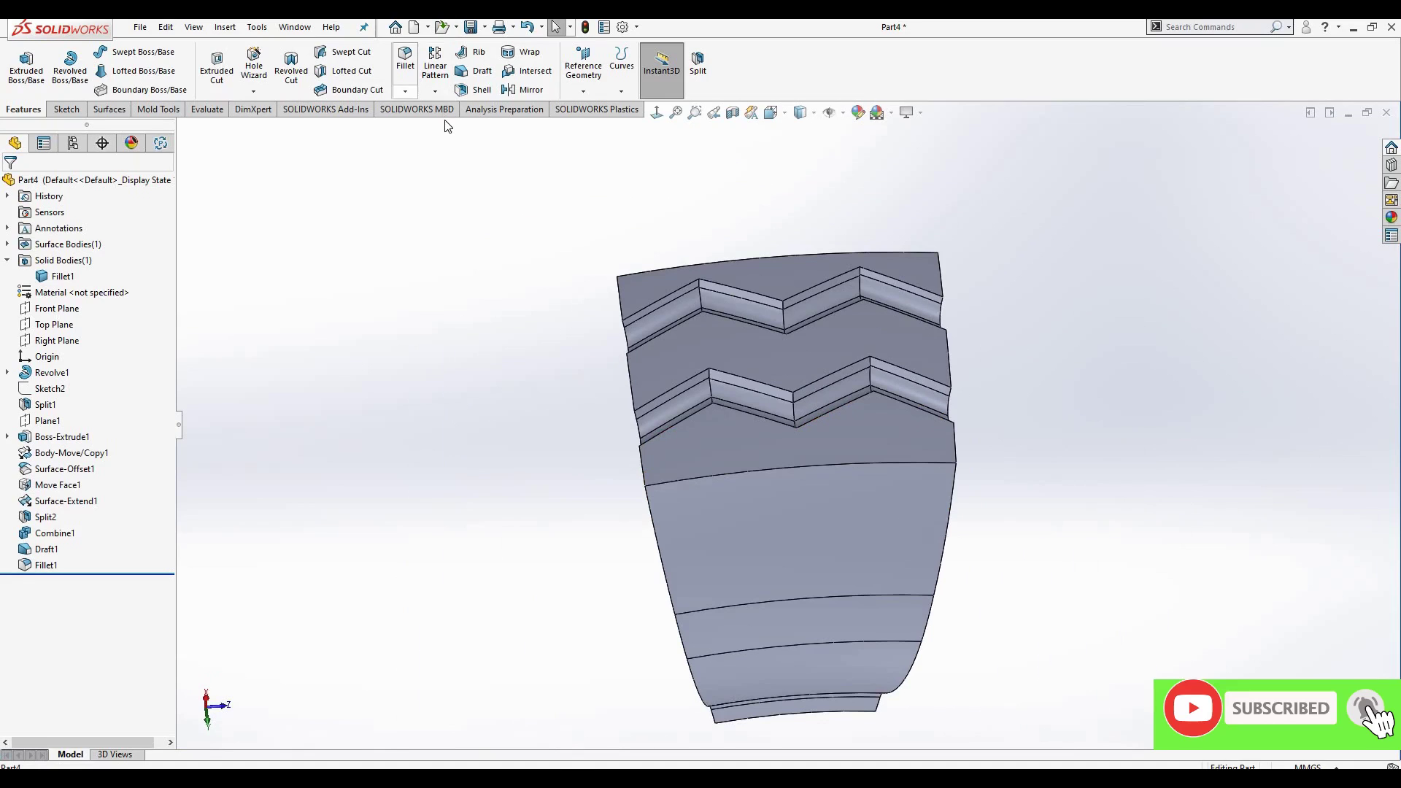
left_click(435, 91)
left_click(459, 134)
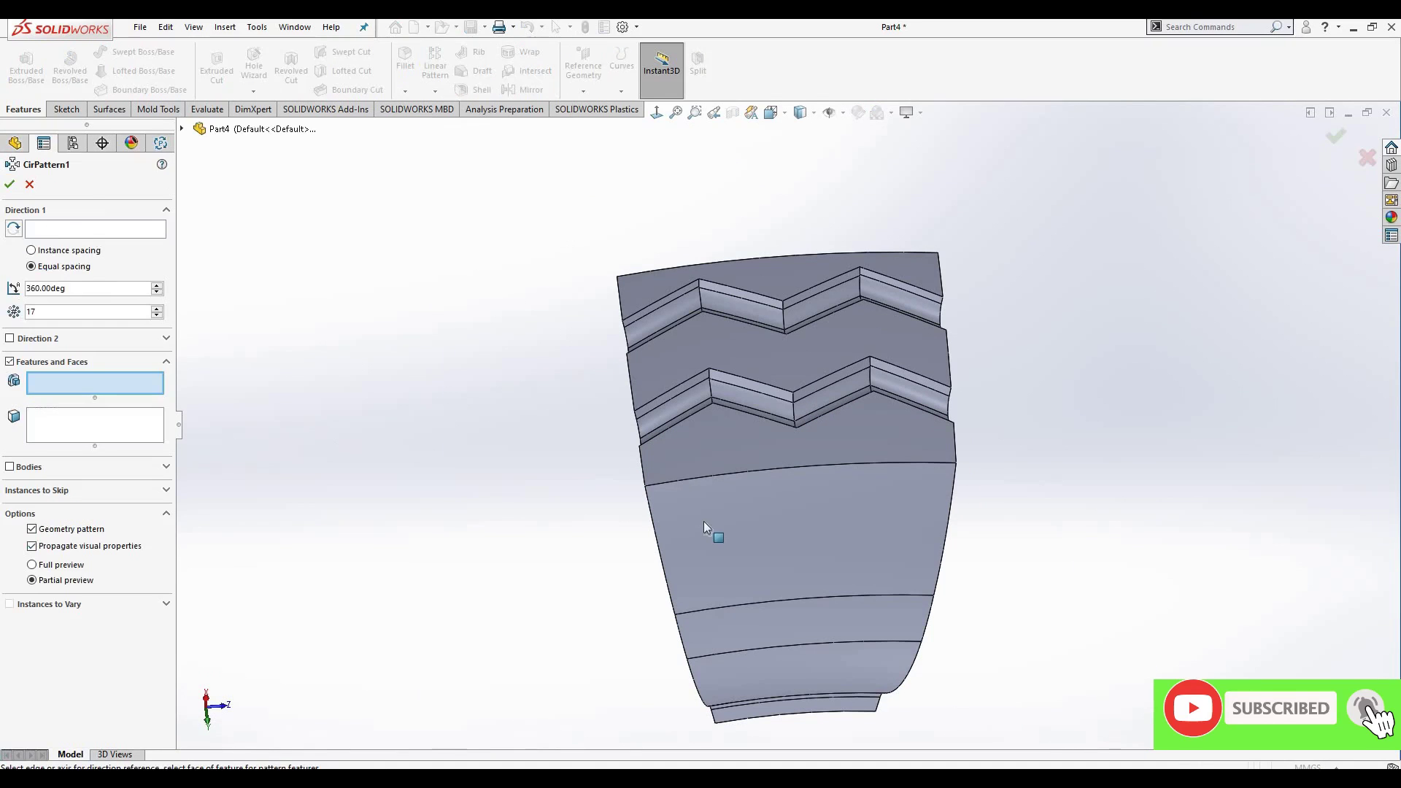
scroll(806, 569, "down", 2)
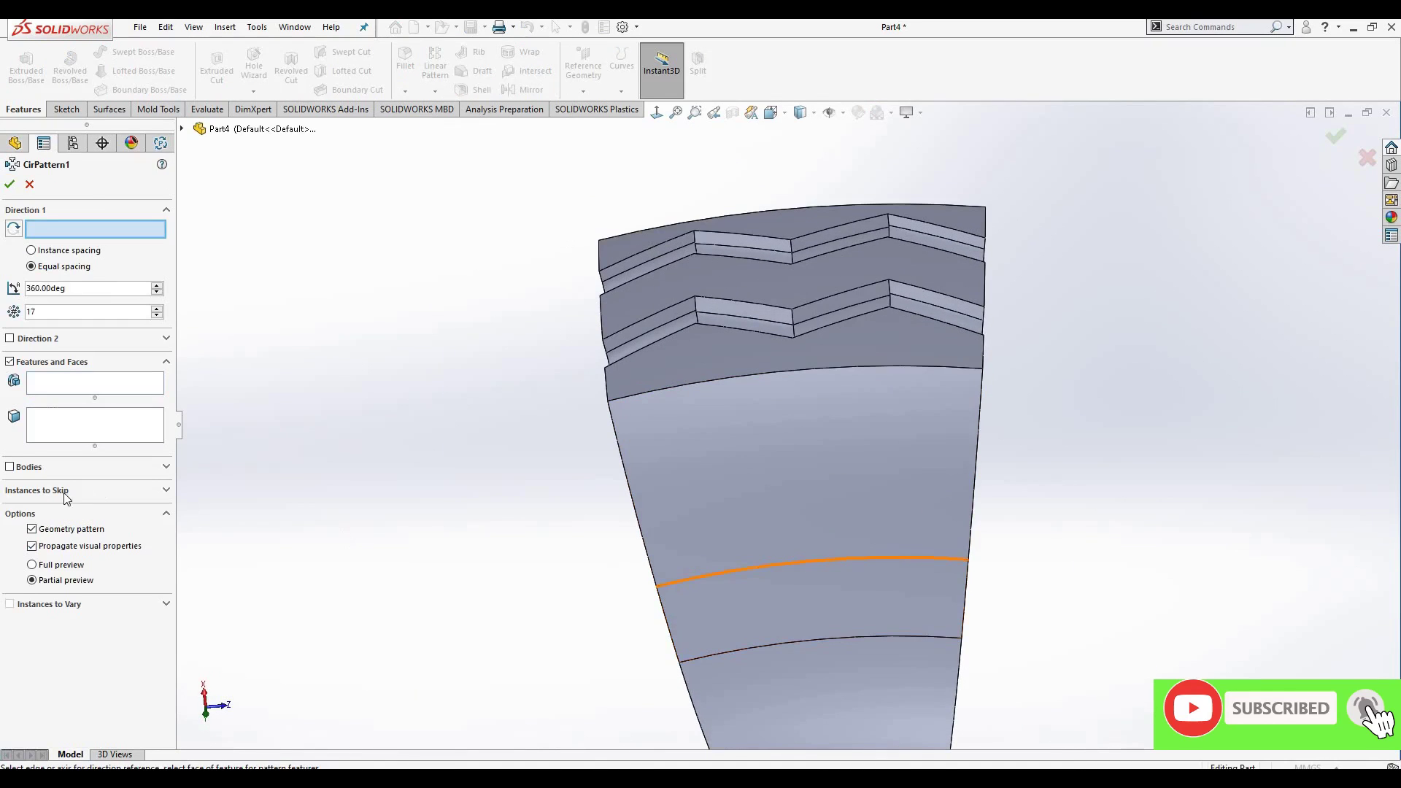
left_click(10, 467)
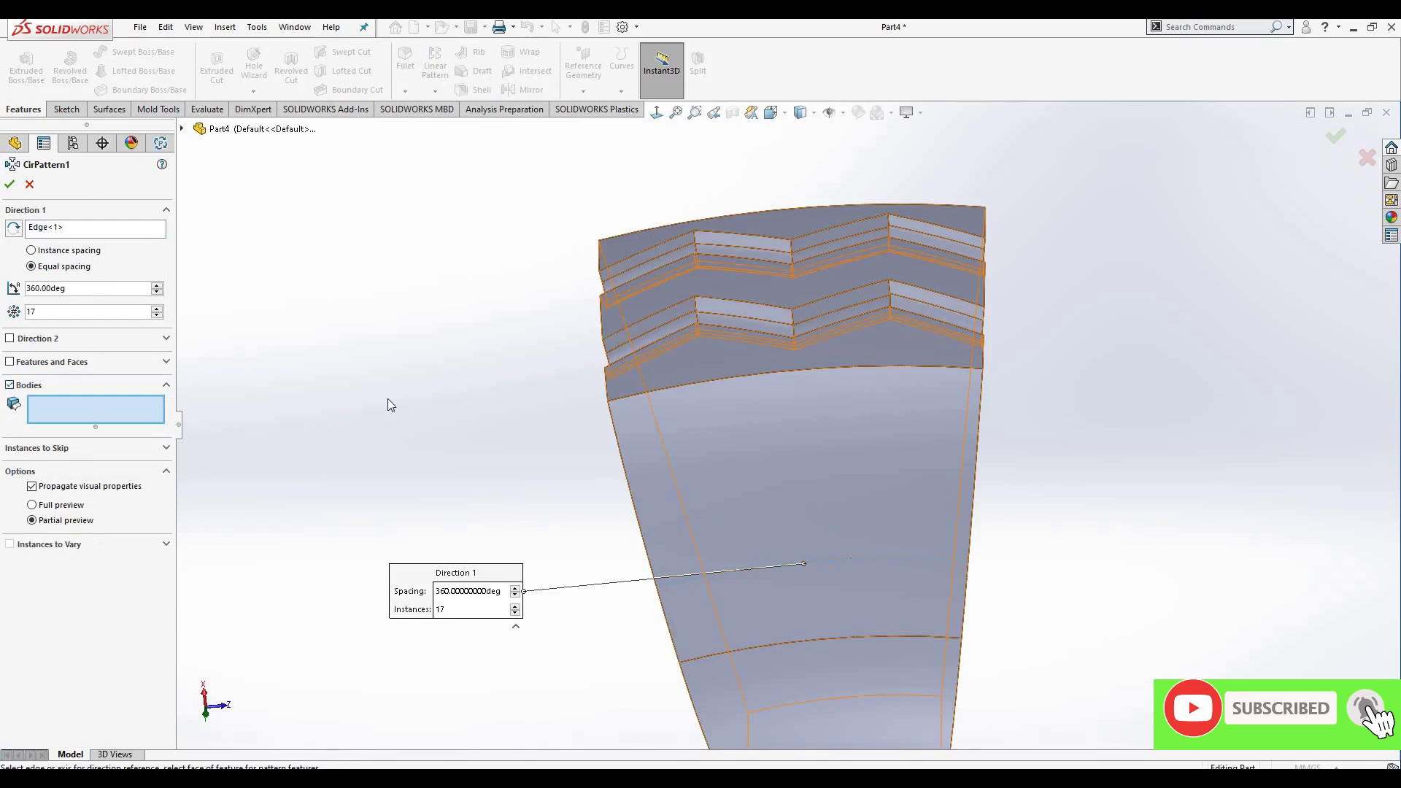
left_click(156, 309)
mouse_move(911, 465)
middle_mouse_down()
mouse_move(990, 381)
mouse_move(1032, 360)
mouse_move(991, 363)
mouse_move(966, 338)
mouse_move(963, 358)
mouse_move(433, 287)
middle_mouse_up()
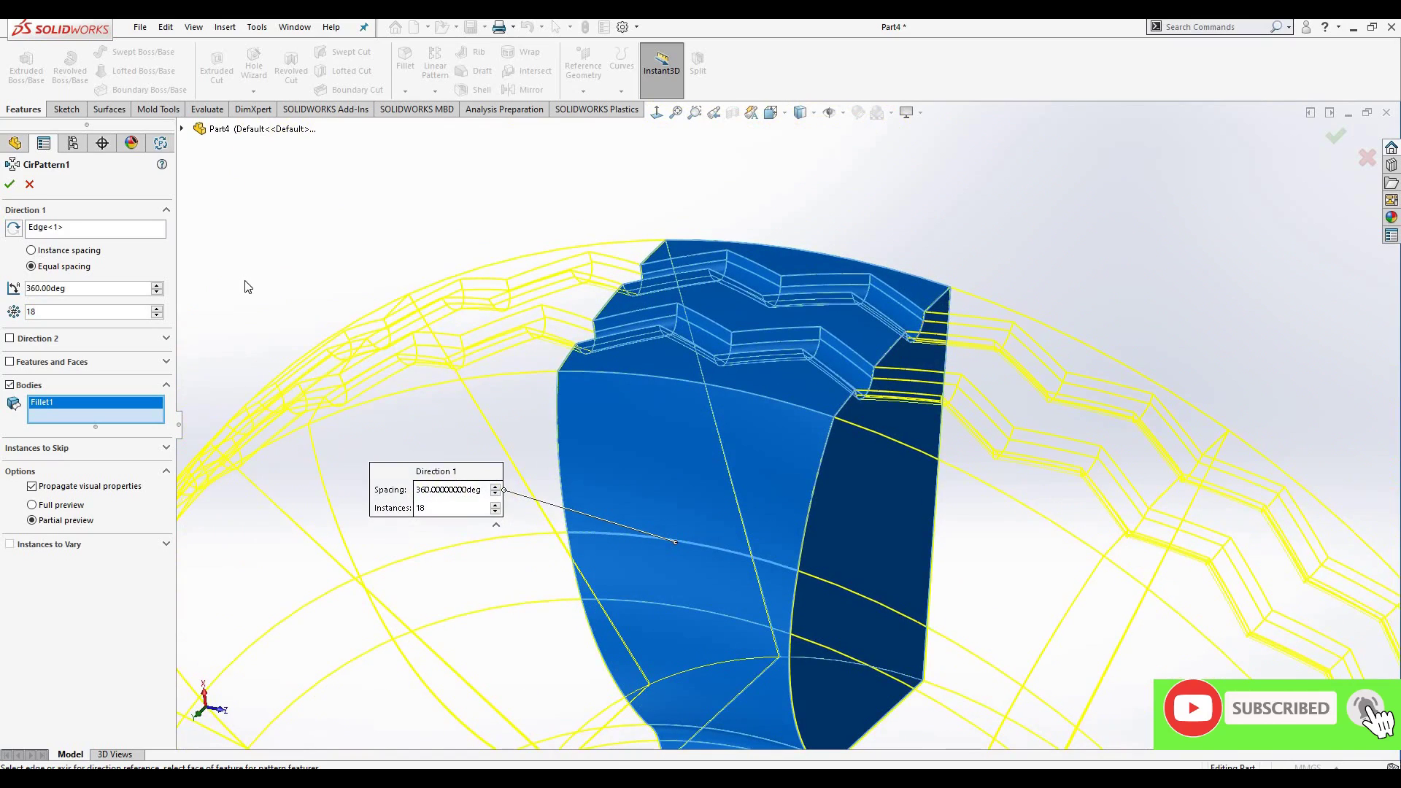
- Cancel the circular pattern and fit the whole part in a straight-on view
key("Escape")
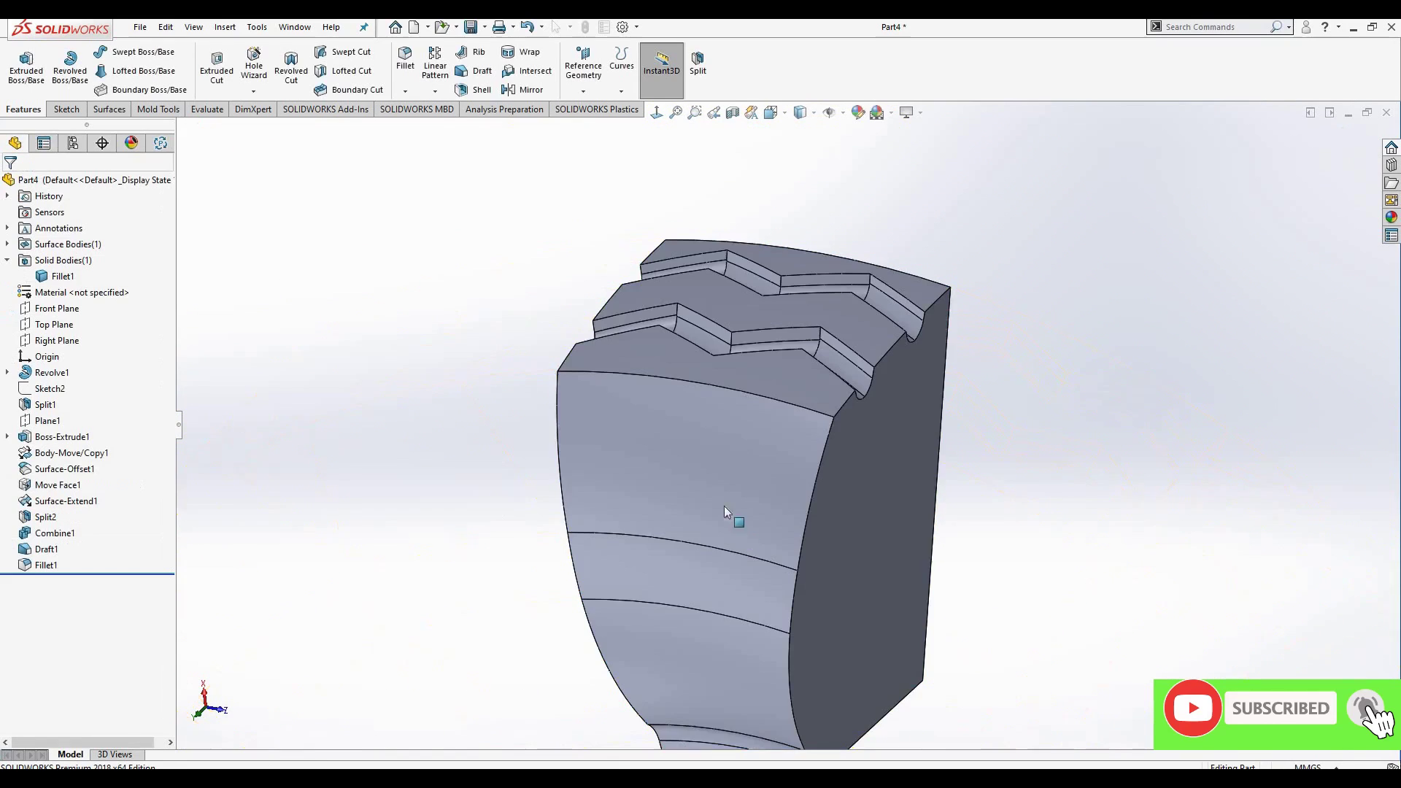
scroll(760, 536, "up", 2)
scroll(760, 536, "down", 2)
scroll(759, 536, "down", 3)
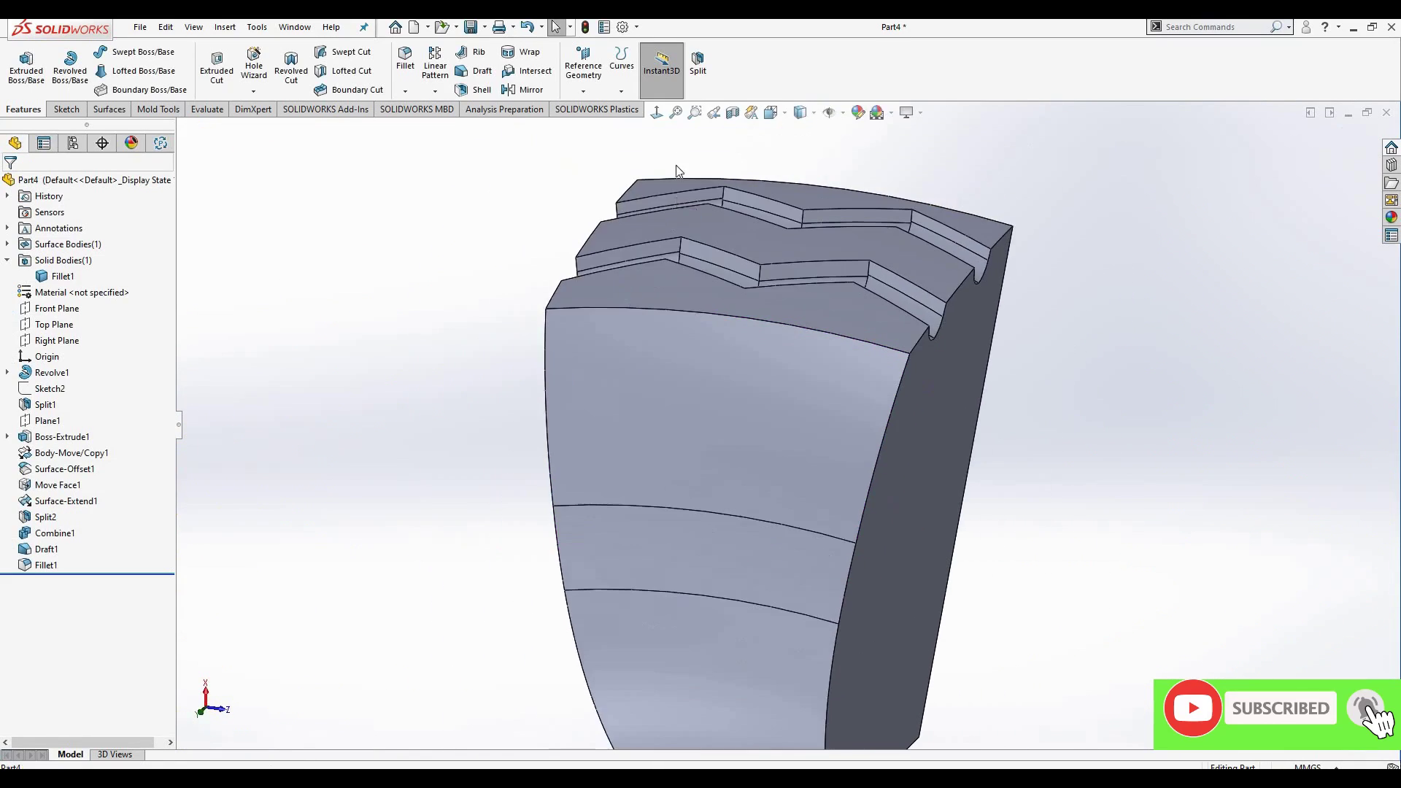
key("ctrl+8")
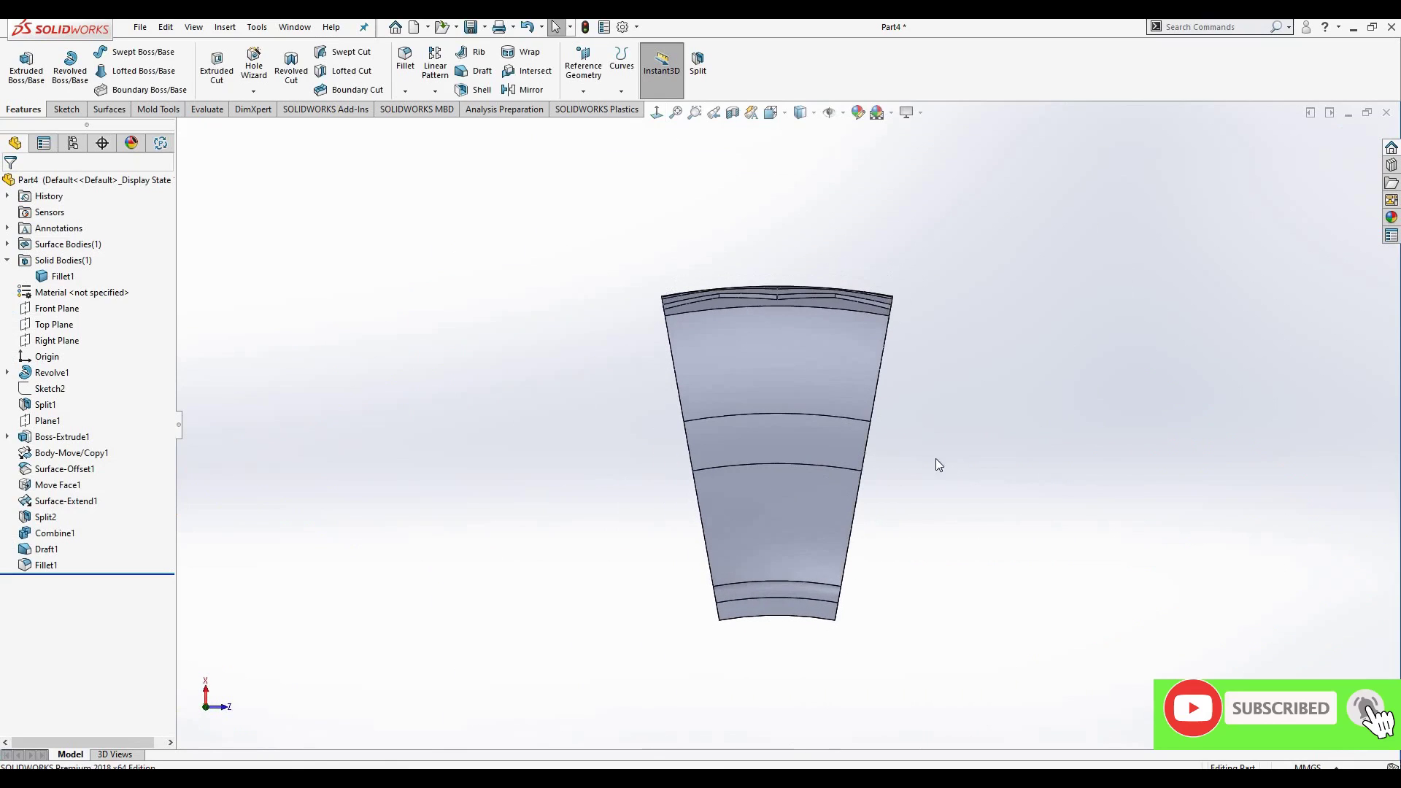
scroll(723, 372, "down", 3)
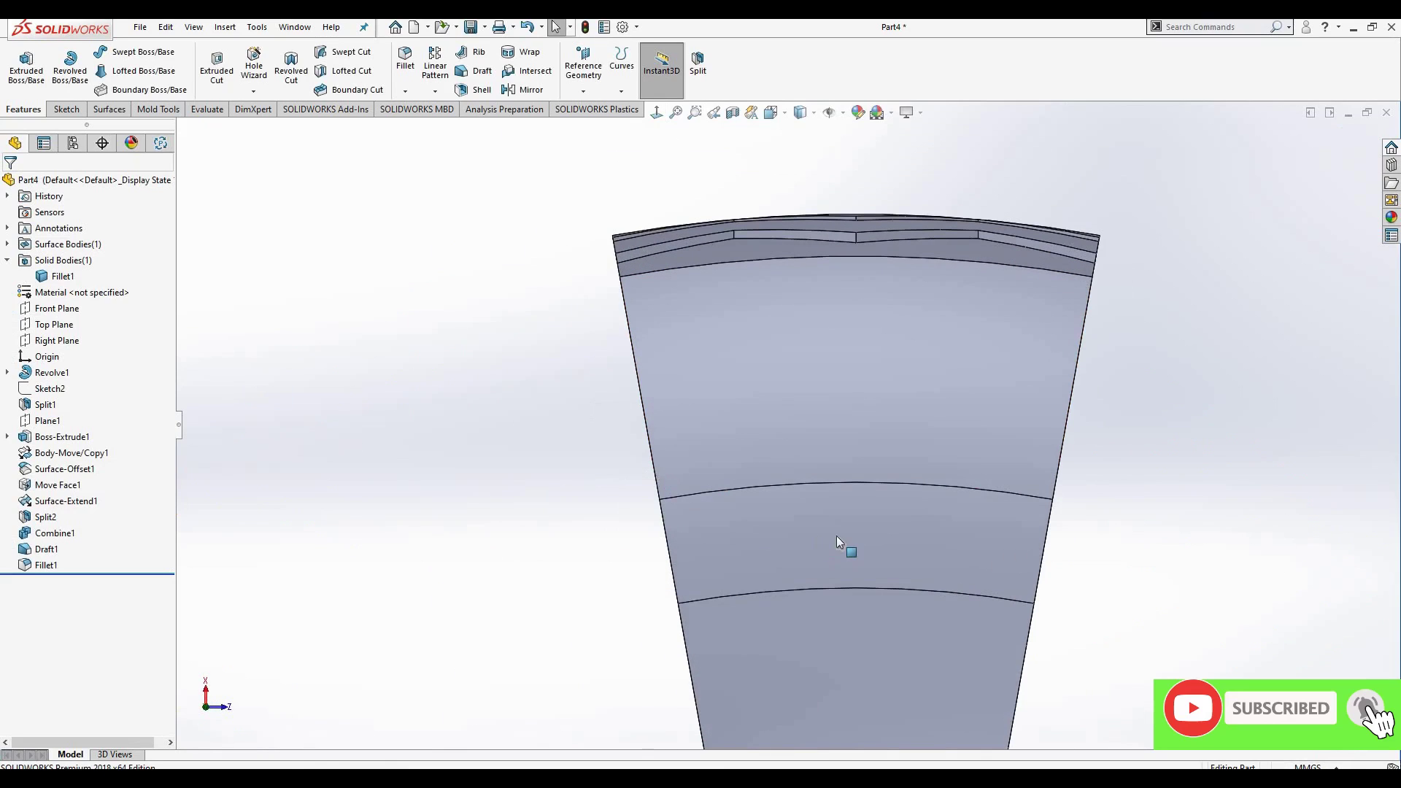
key("z")
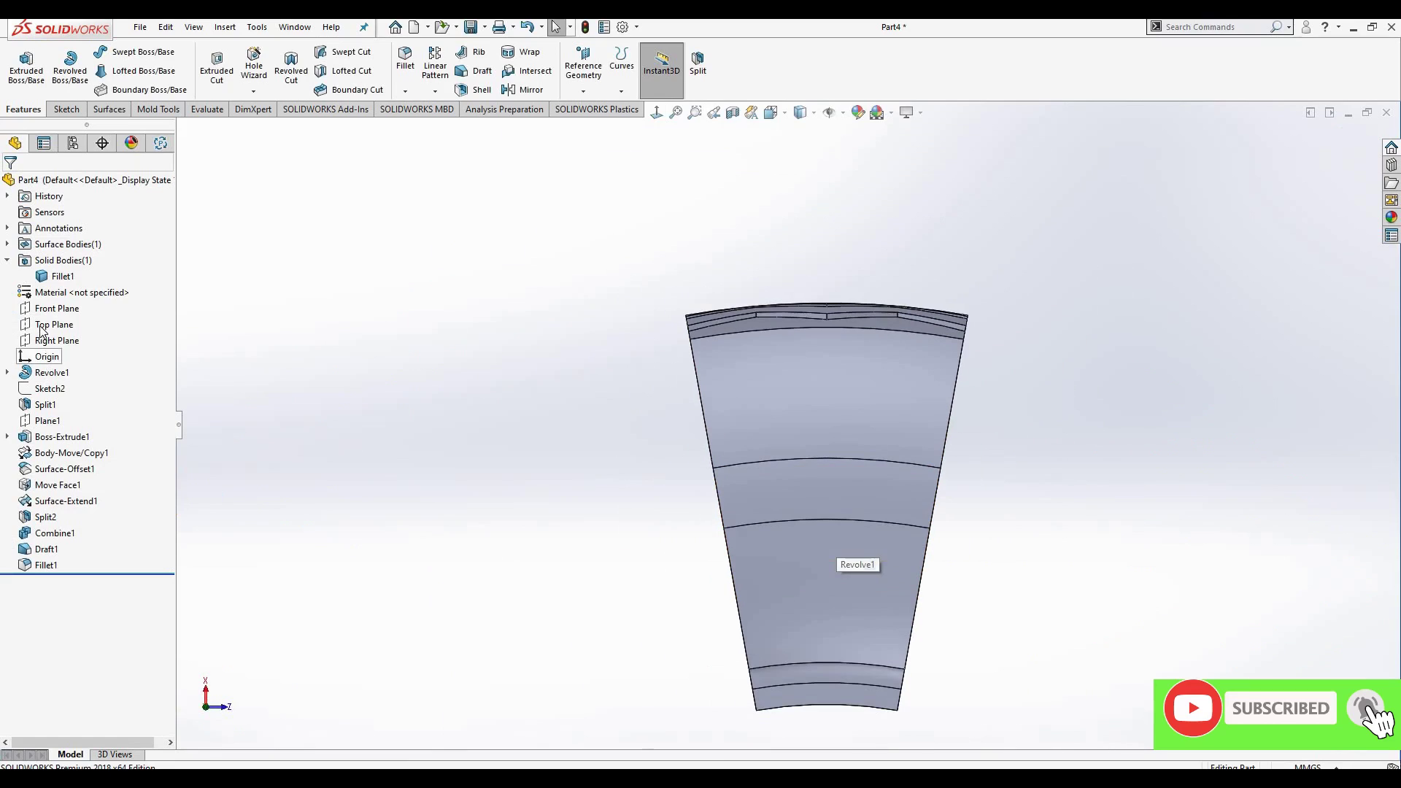
- Create Plane2 offset 200 mm from Top Plane
left_click(776, 503)
middle_click_drag(775, 504, 405, 103)
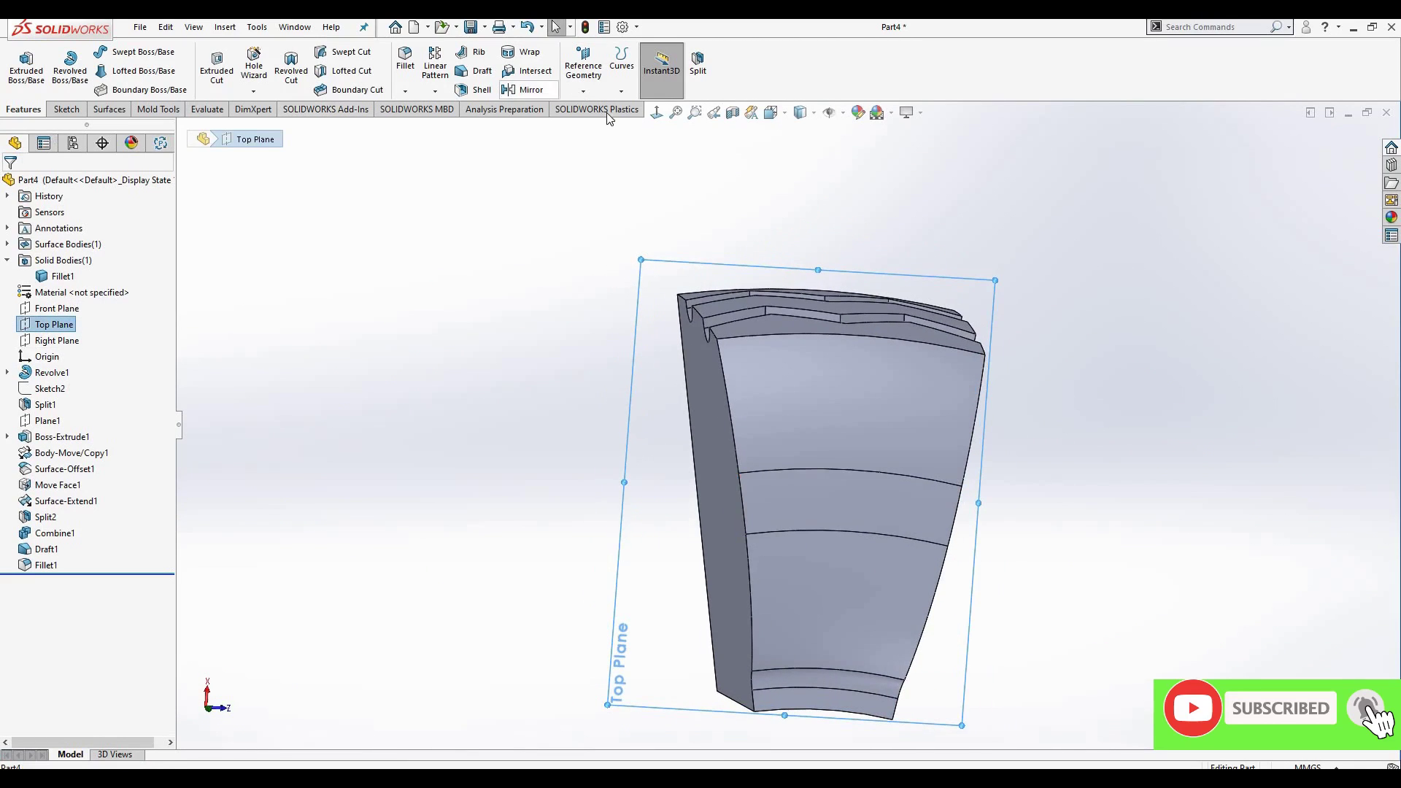
left_click(582, 92)
middle_click_drag(809, 540, 656, 525)
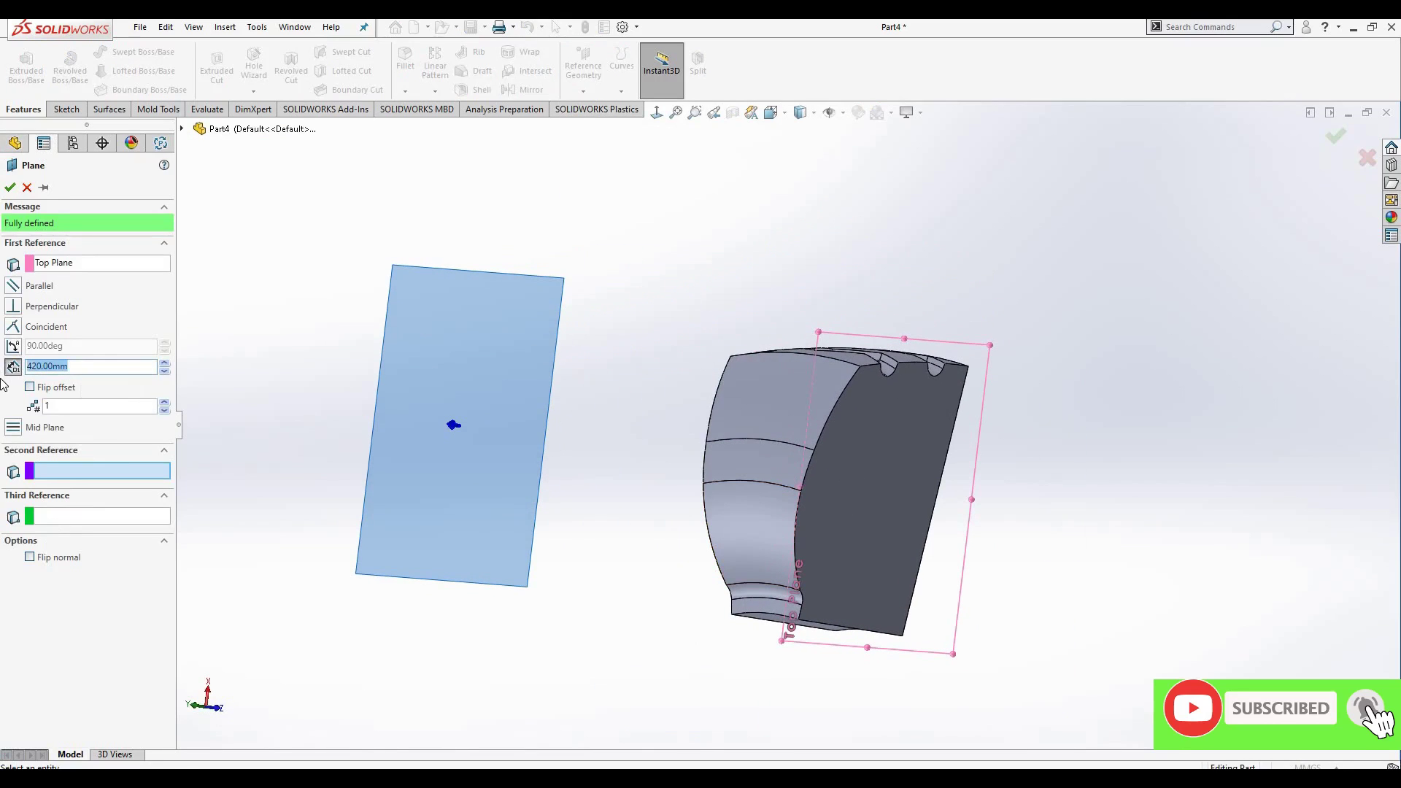
type("200")
key("Return")
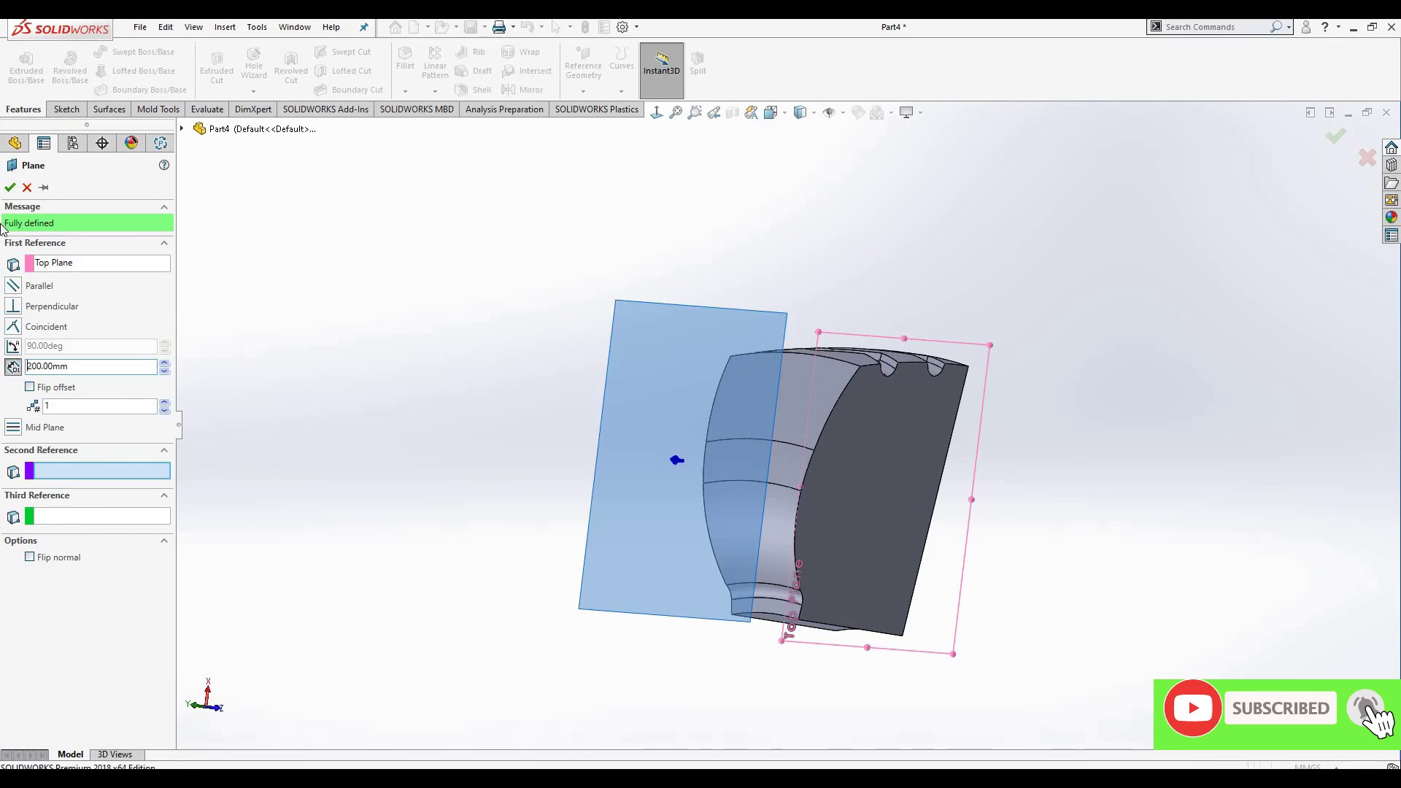
key("Return")
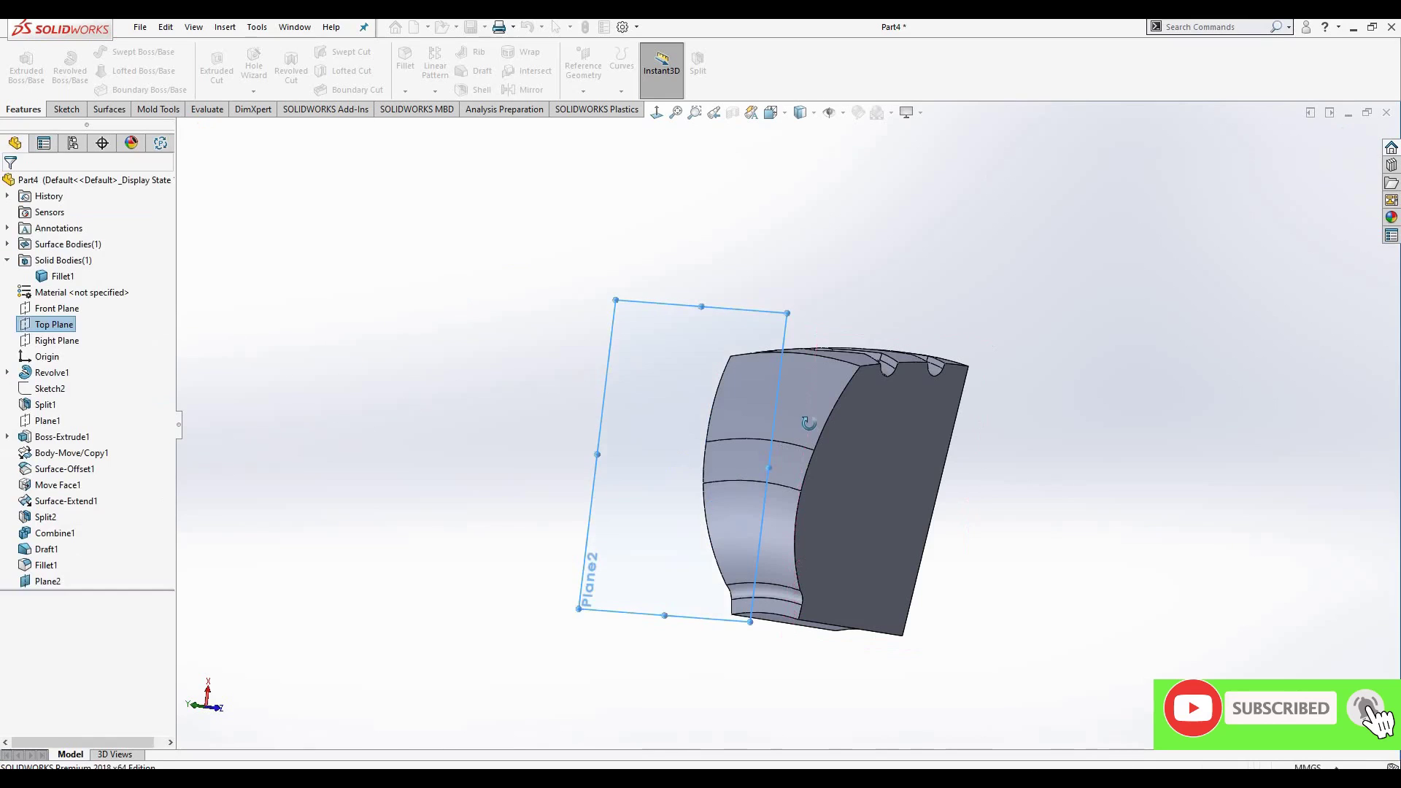
mouse_move(380, 343)
middle_mouse_down()
mouse_move(569, 314)
mouse_move(906, 299)
middle_mouse_up()
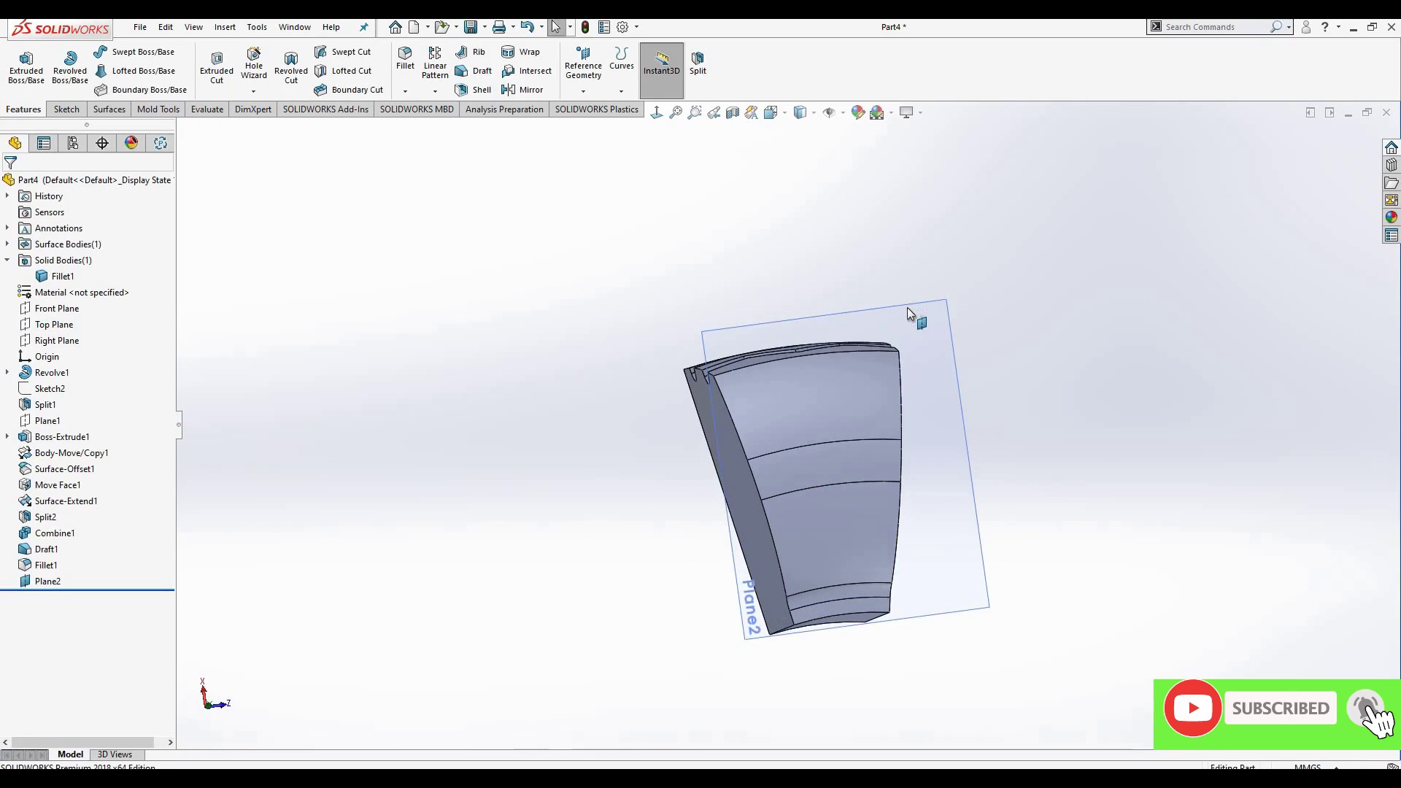
- Start a sketch on Plane2 and view it face-on
left_click(967, 288)
left_click(987, 252)
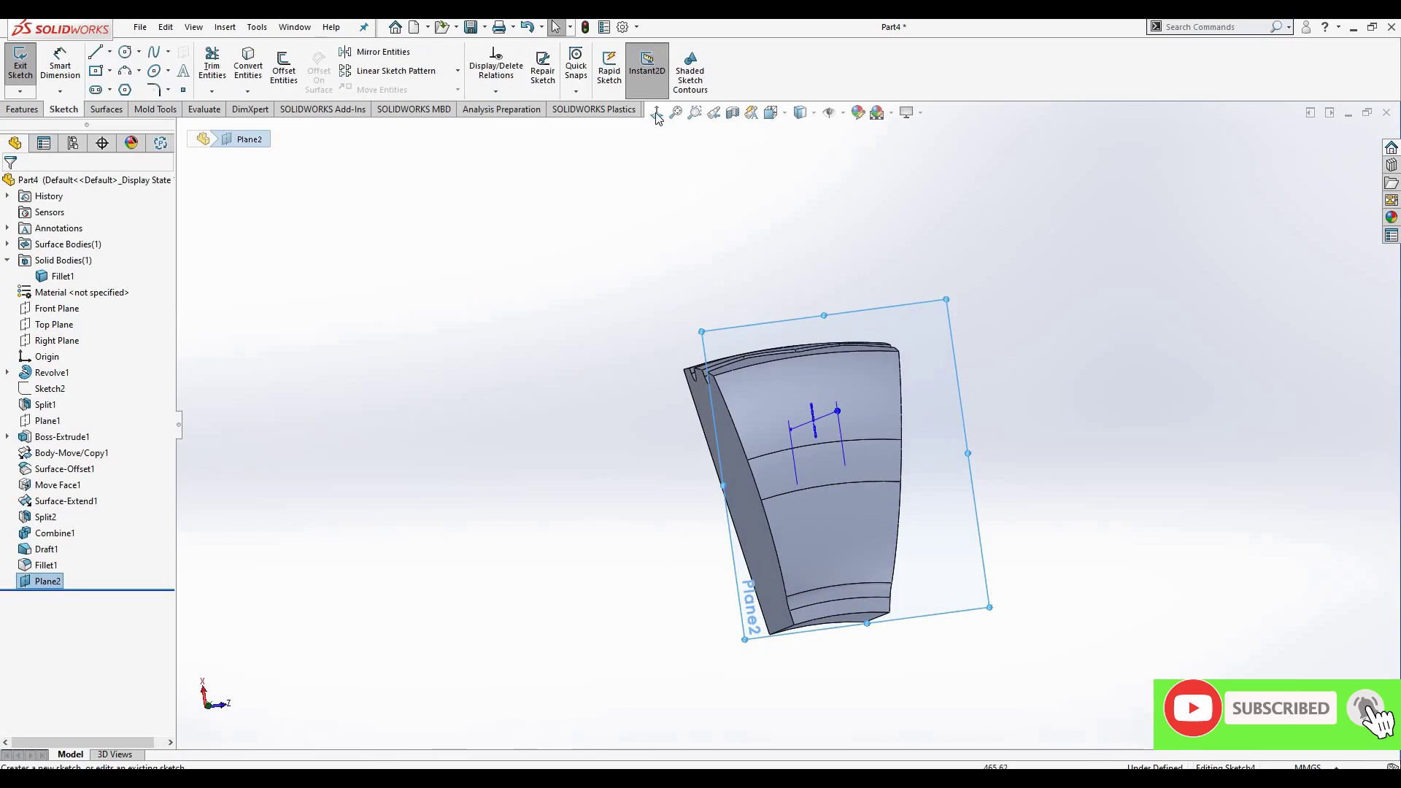
left_click(655, 113)
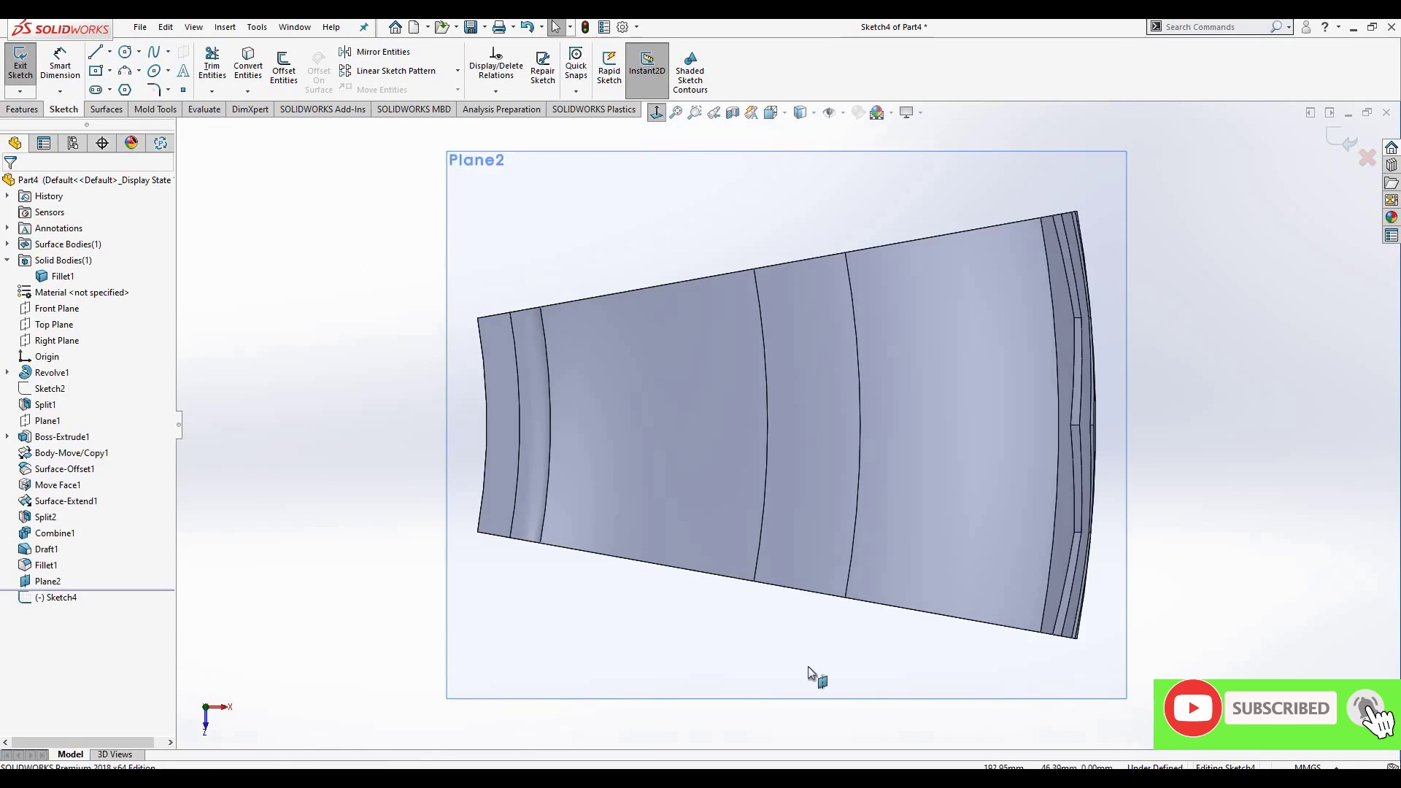
mouse_move(846, 484)
middle_mouse_down()
mouse_move(813, 456)
mouse_move(642, 398)
middle_mouse_up()
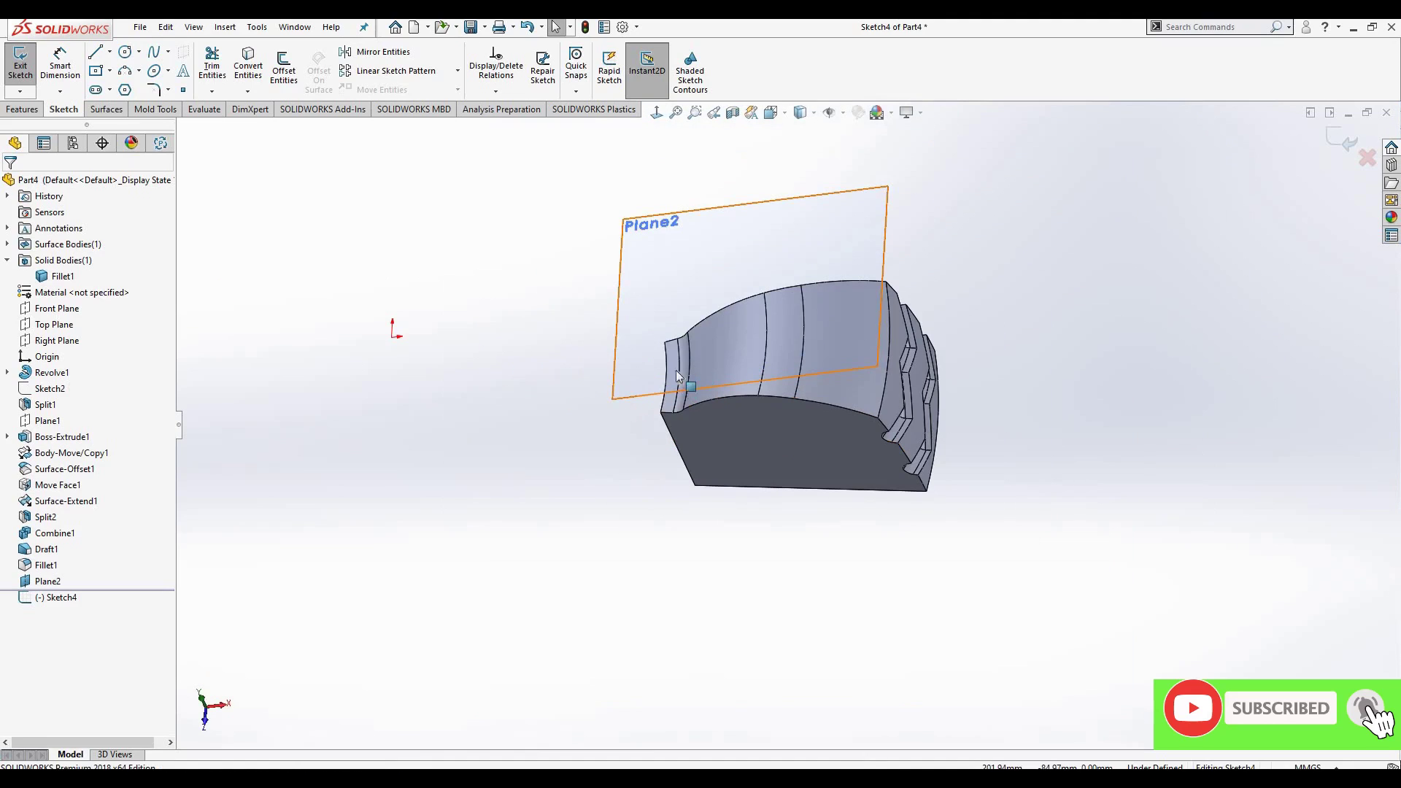
left_click(46, 580)
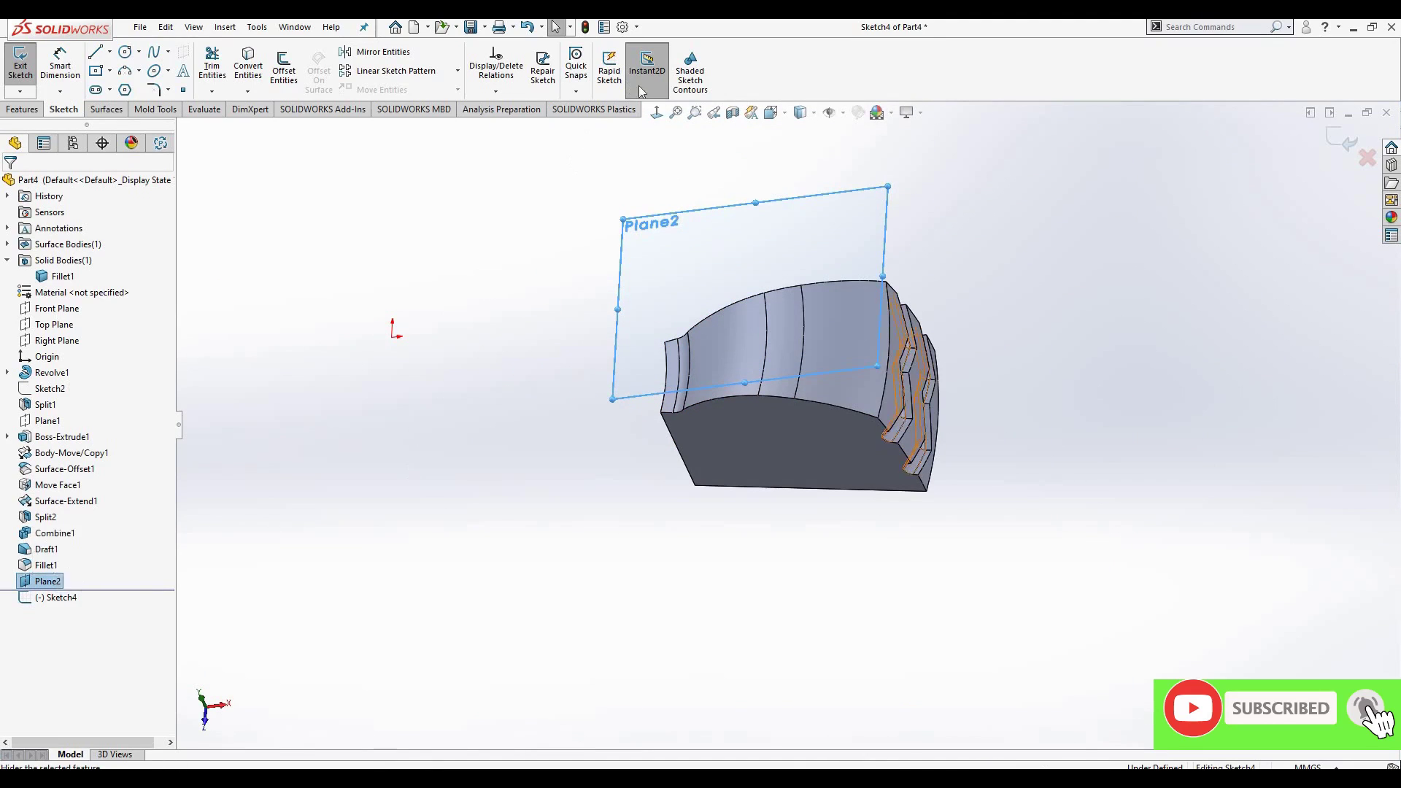
left_click(656, 111)
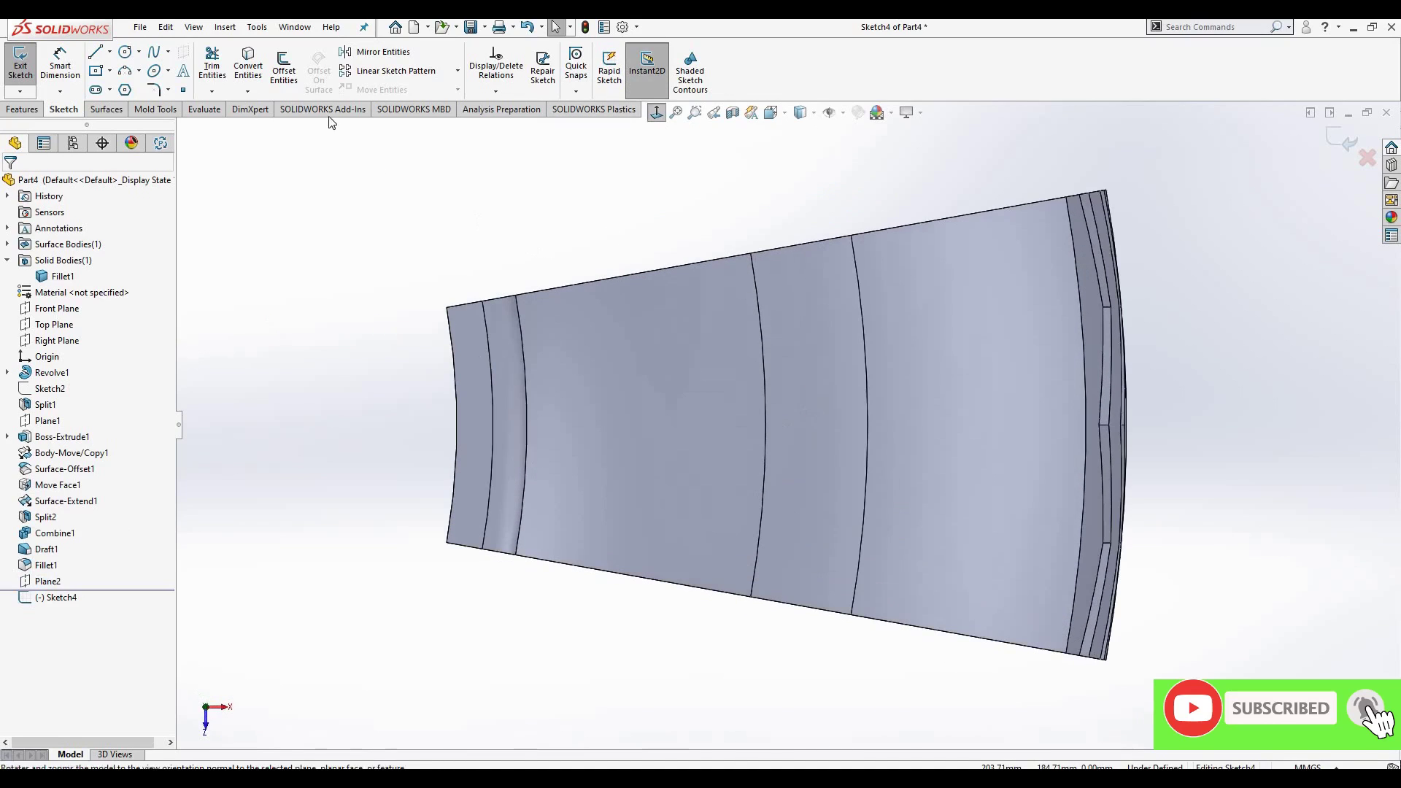
- Offset the outer tread arc 13 mm inward
left_click(1080, 395)
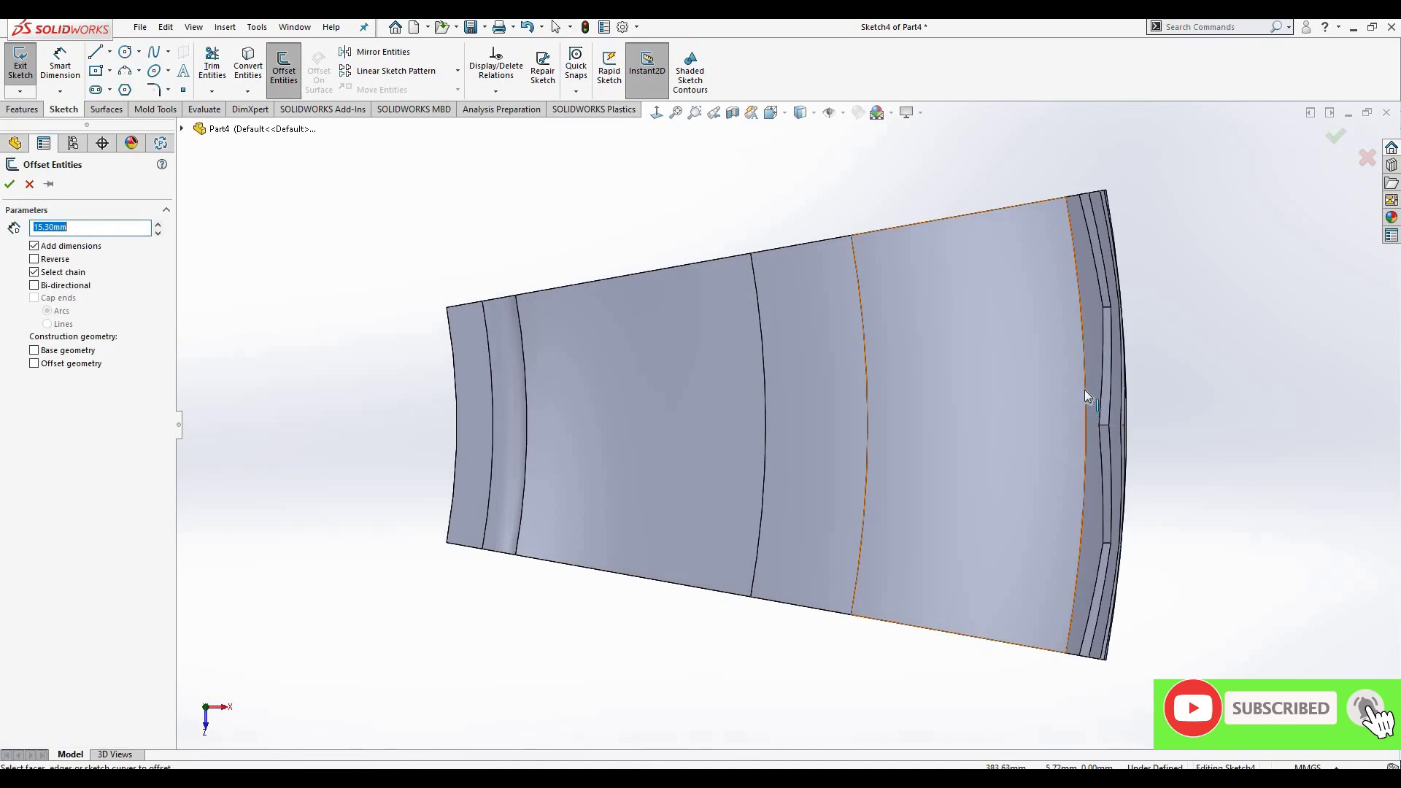
left_click(49, 271)
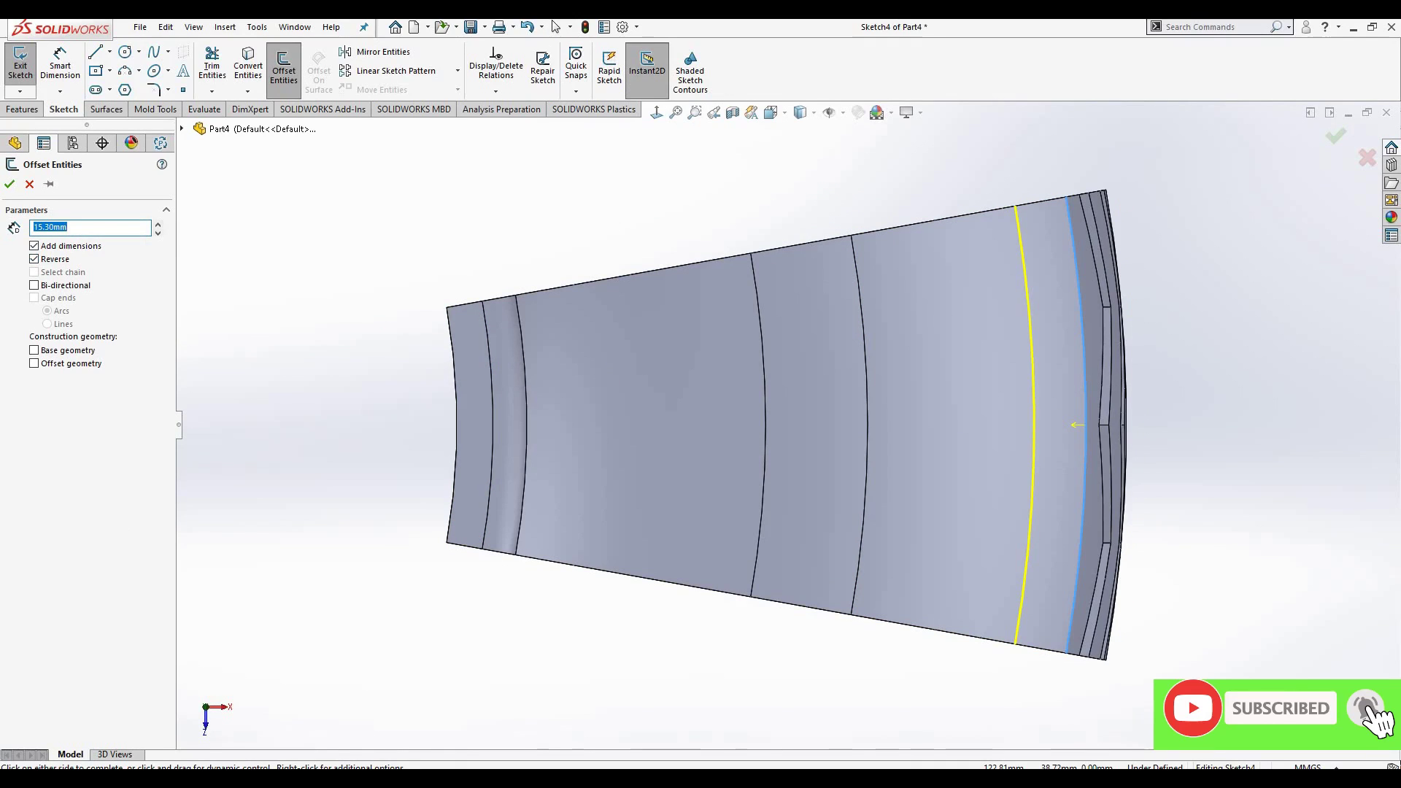
type("13")
key("Return")
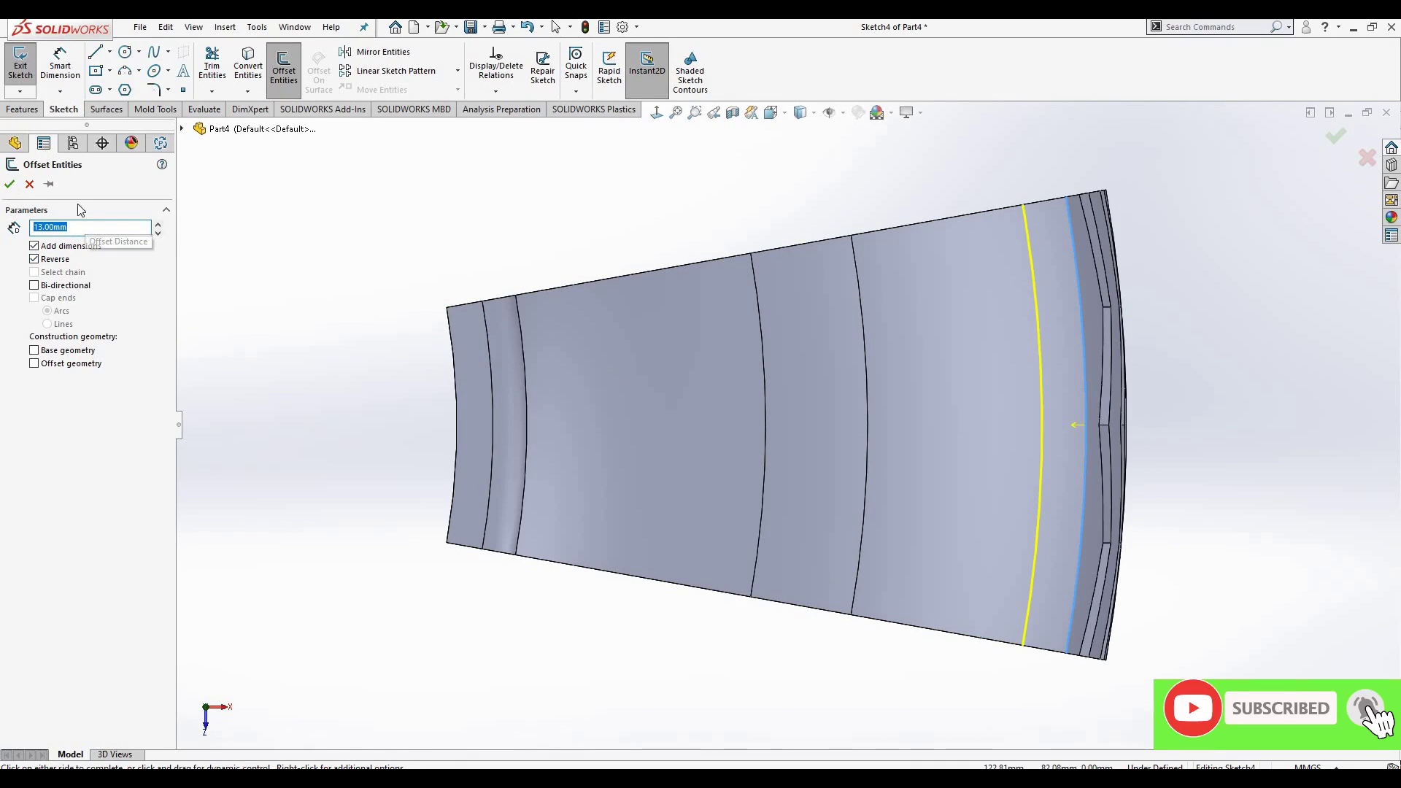
key("Return")
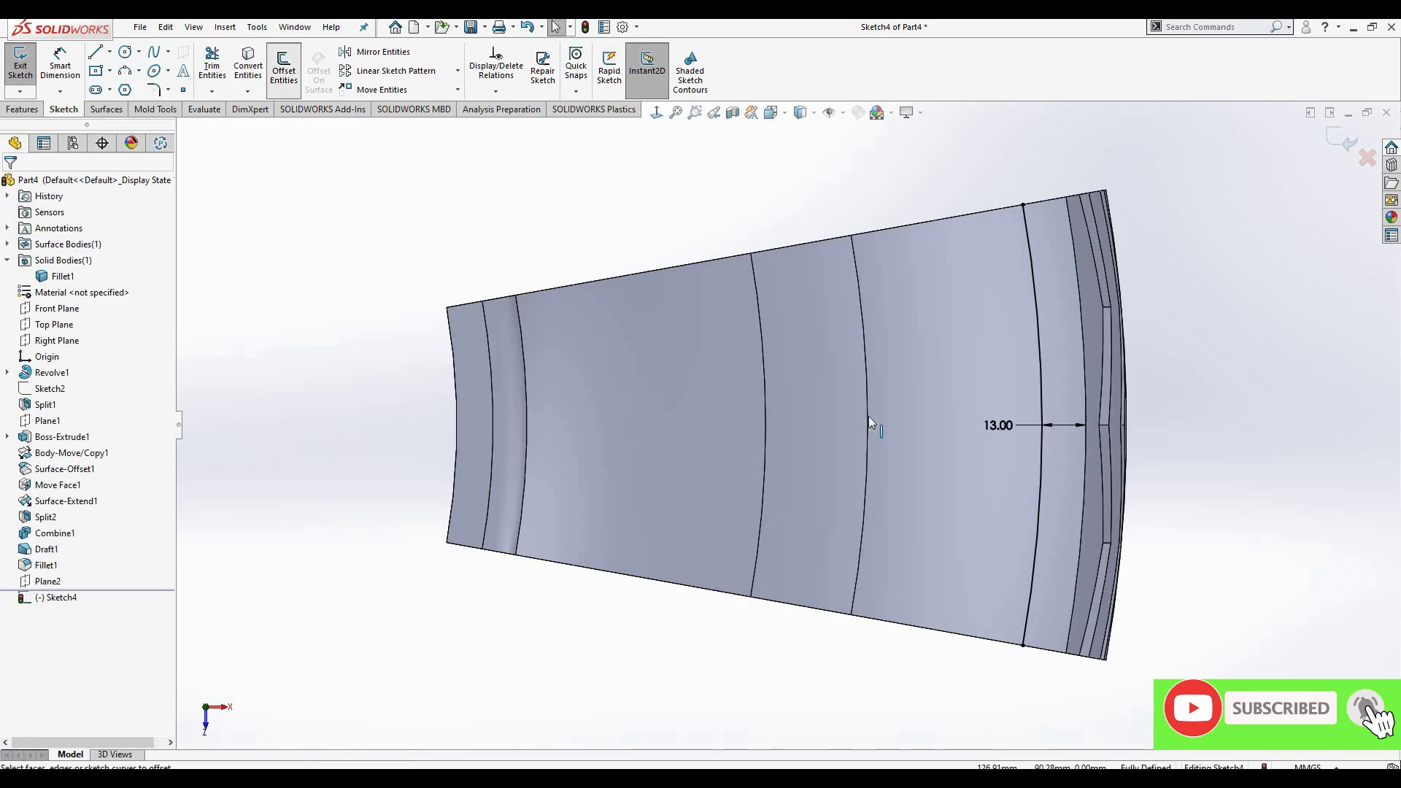
- Offset the new arc a further 11 mm inward
key("Return")
left_click(869, 421)
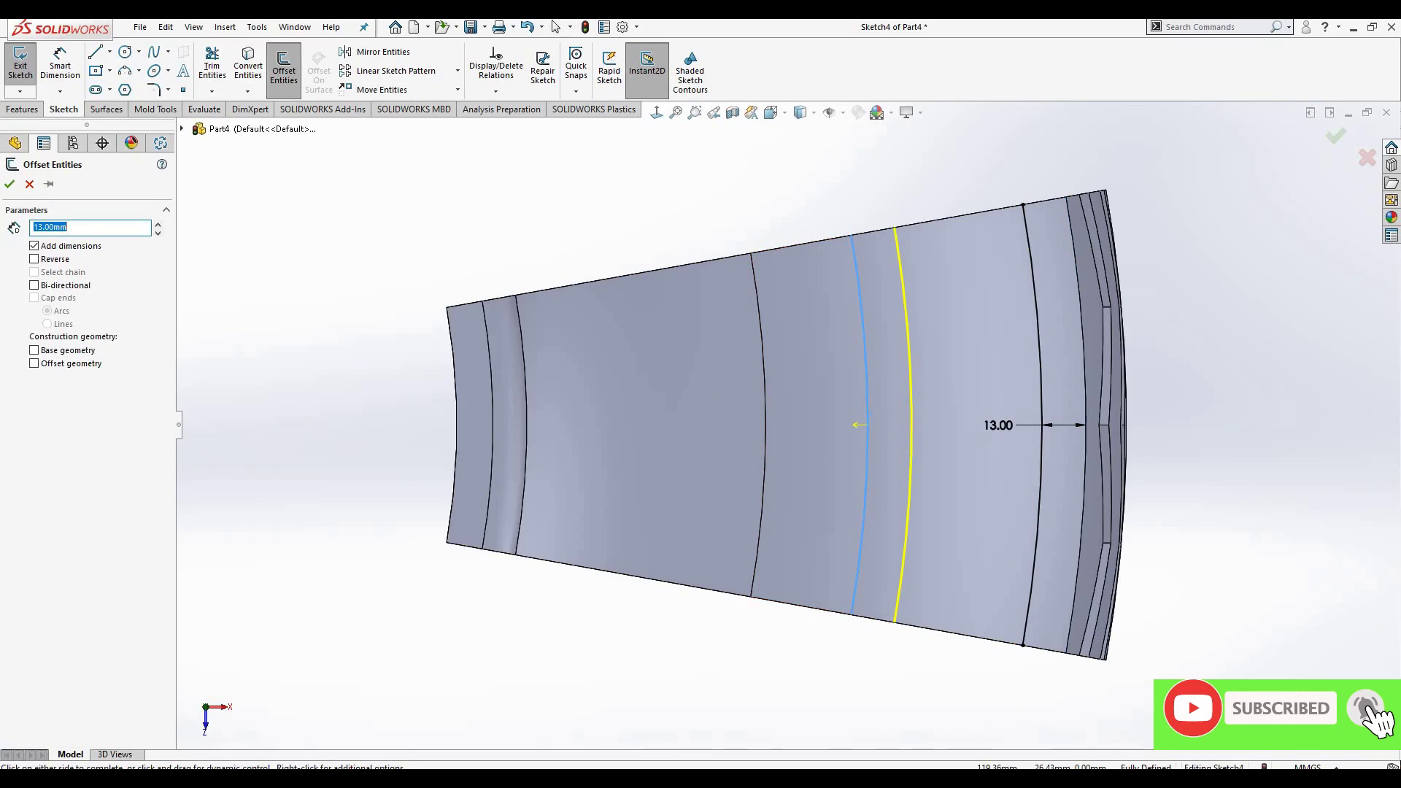
type("11")
key("Return")
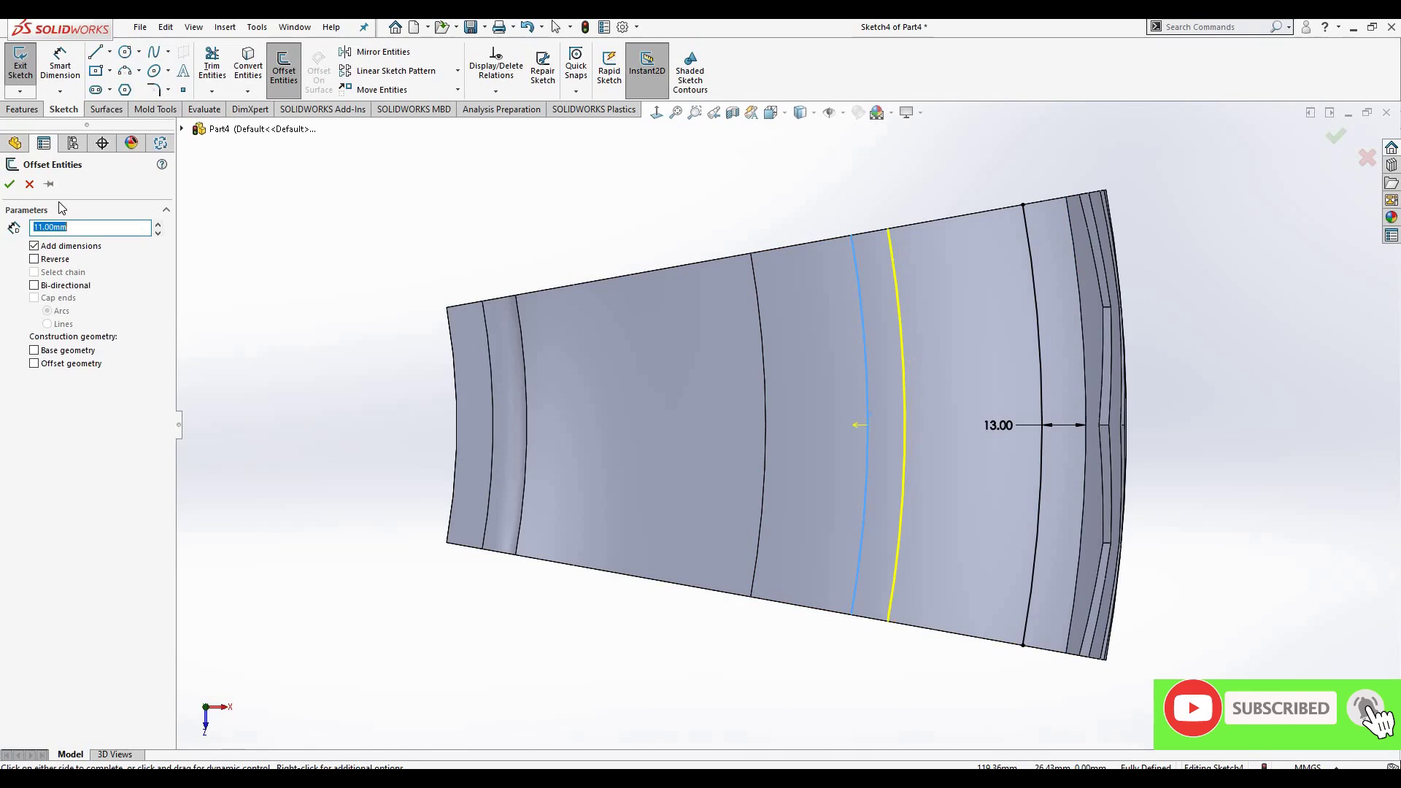
key("Return")
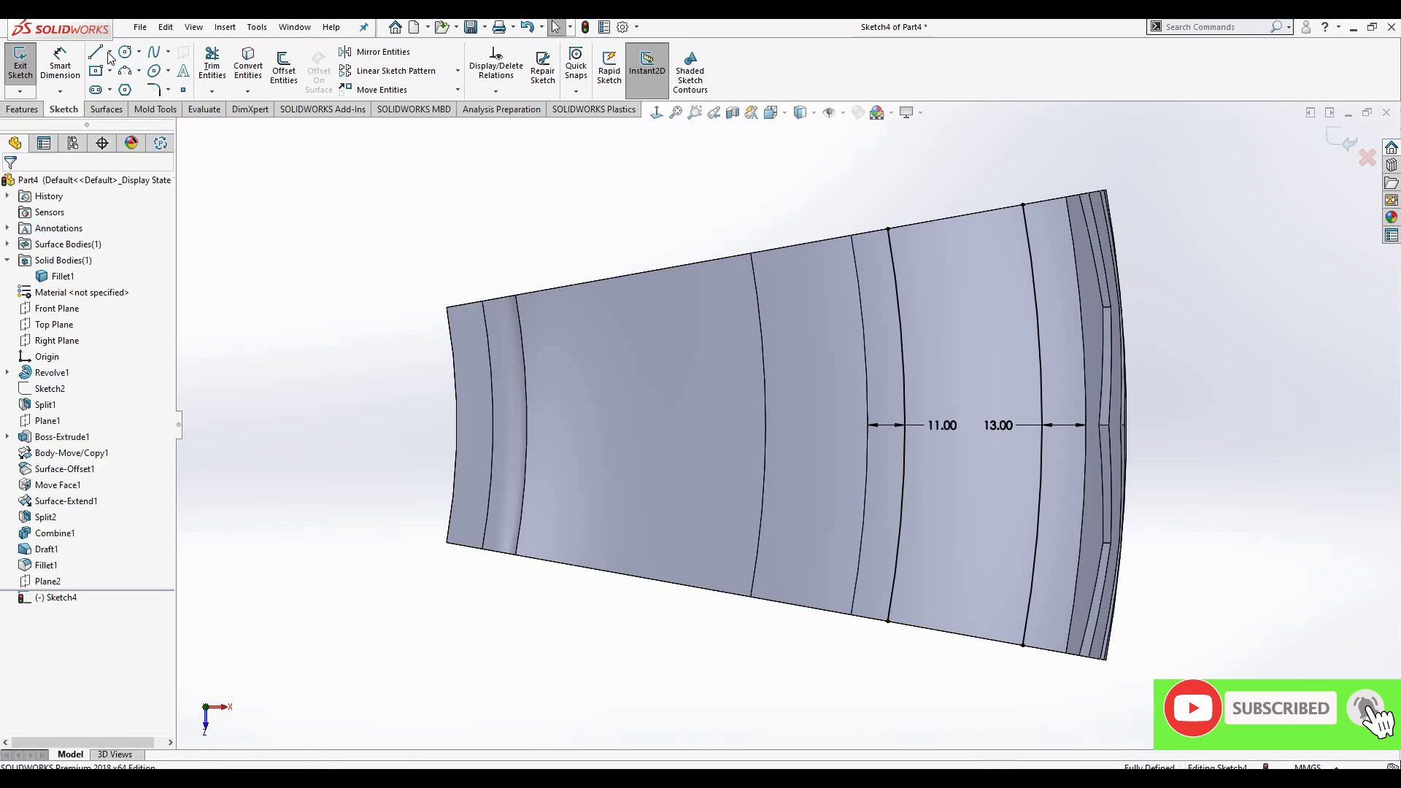
left_click(110, 51)
left_click(131, 87)
- Draw a horizontal centerline from the origin out past the part
key("f")
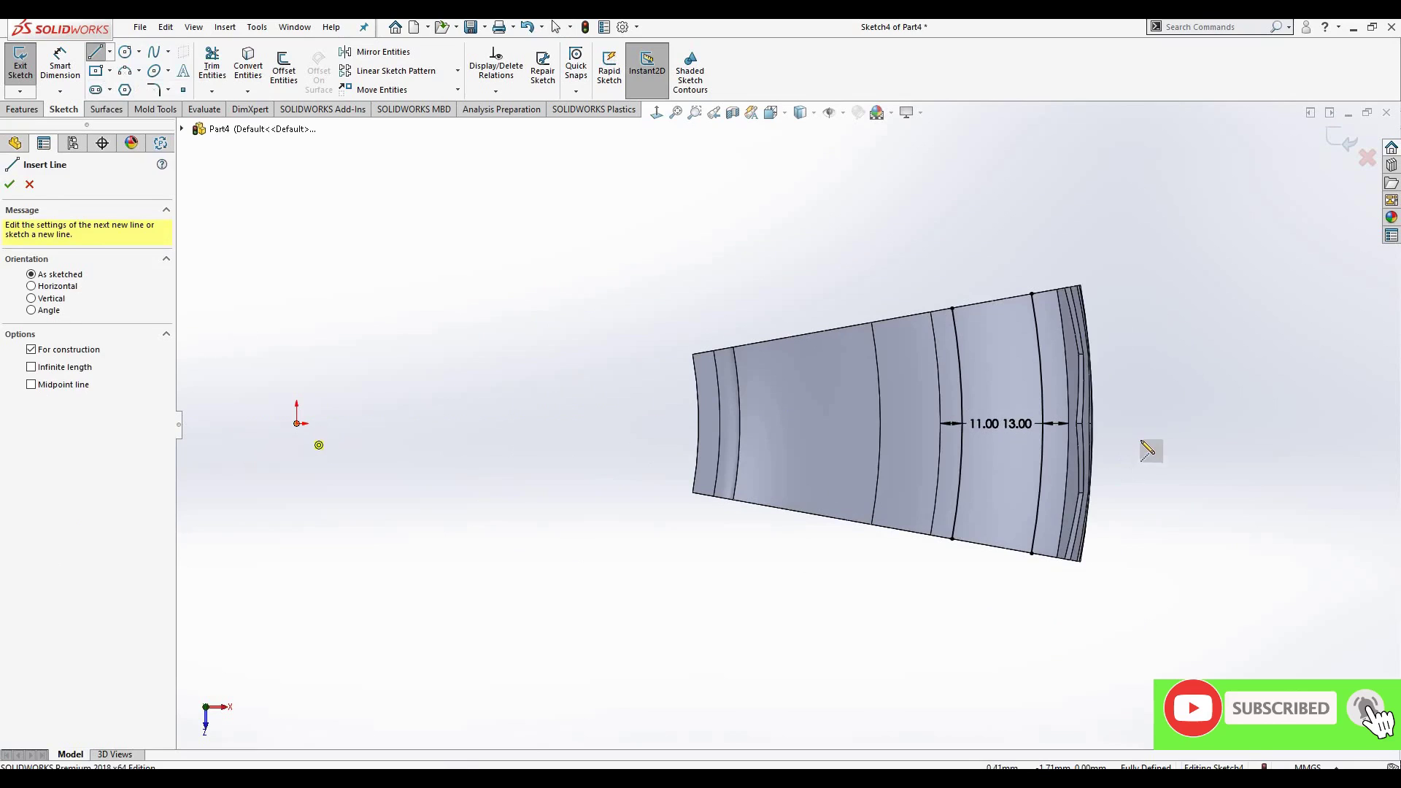
left_click(1157, 437)
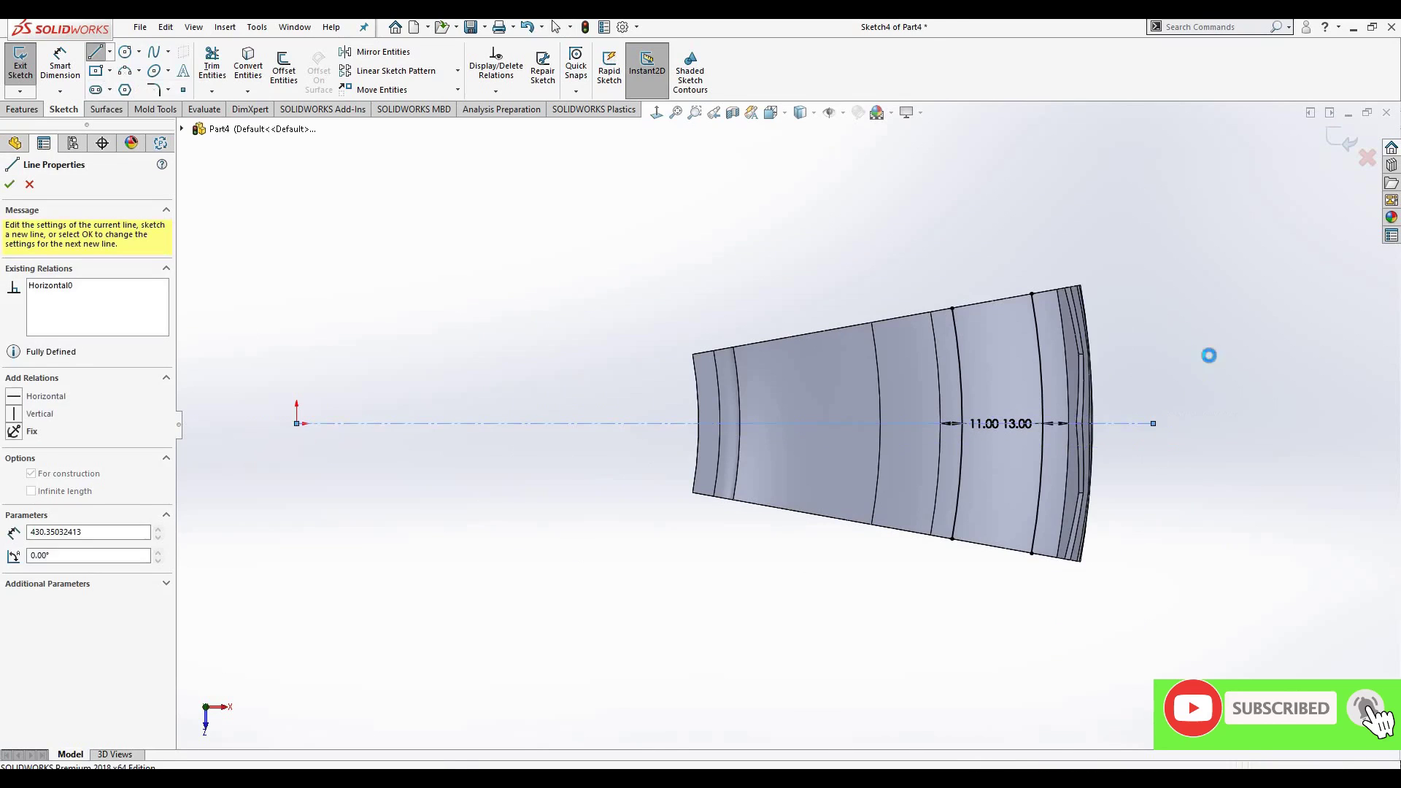
right_click(1167, 354)
left_click(1183, 428)
scroll(776, 335, "down", 5)
scroll(861, 346, "down", 2)
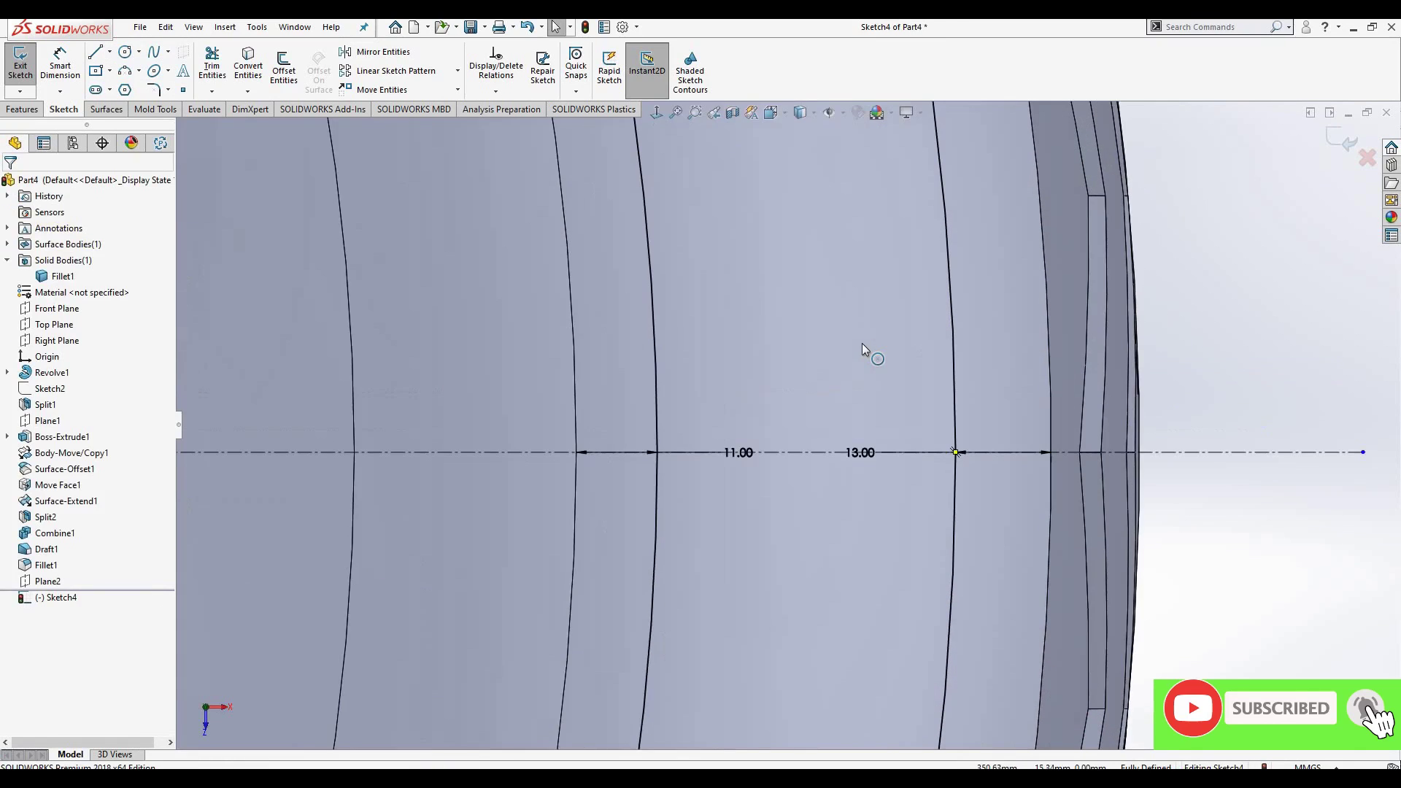
scroll(861, 347, "up", 3)
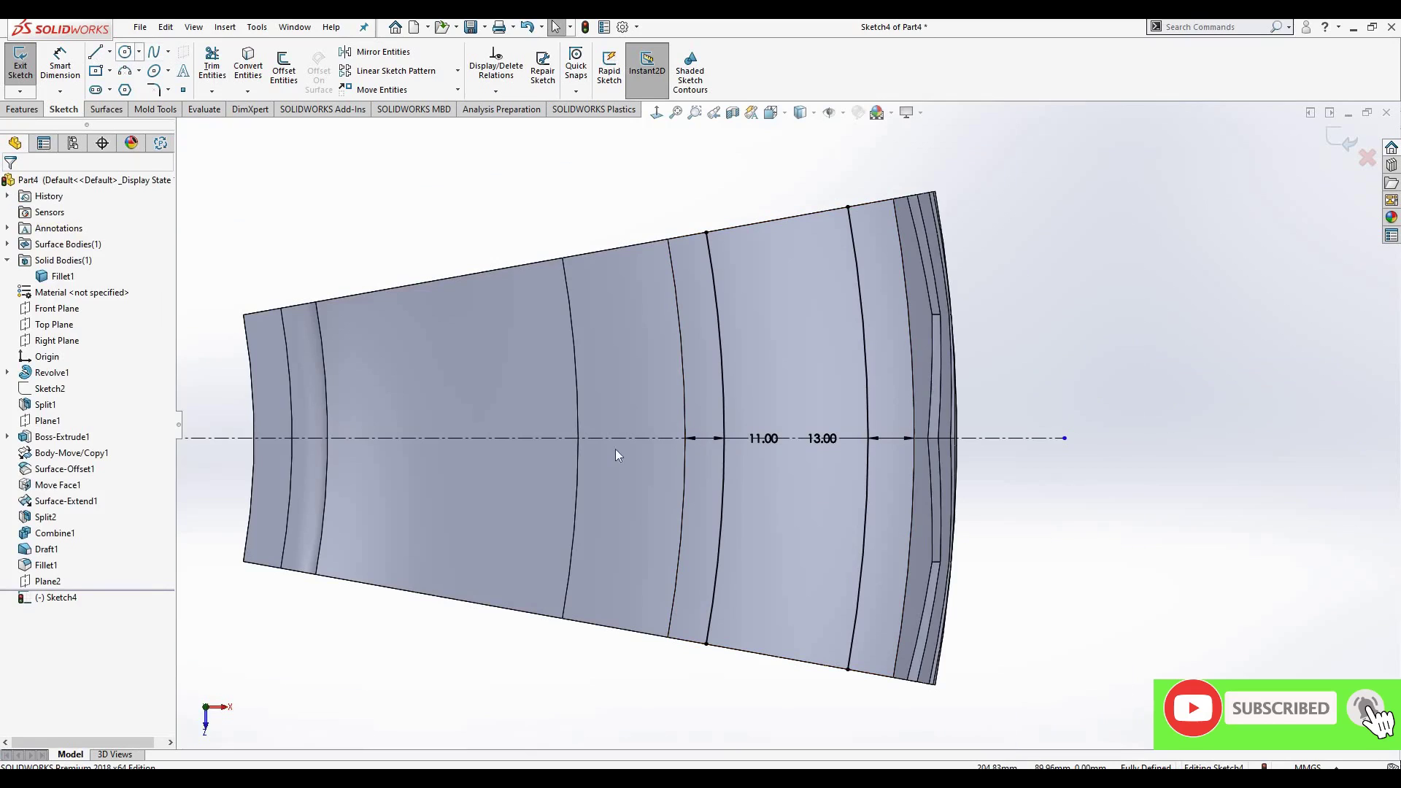
- Start the stepped groove line at the 13.00 offset arc, extending it left across the tread
key("l")
scroll(1031, 494, "down", 4)
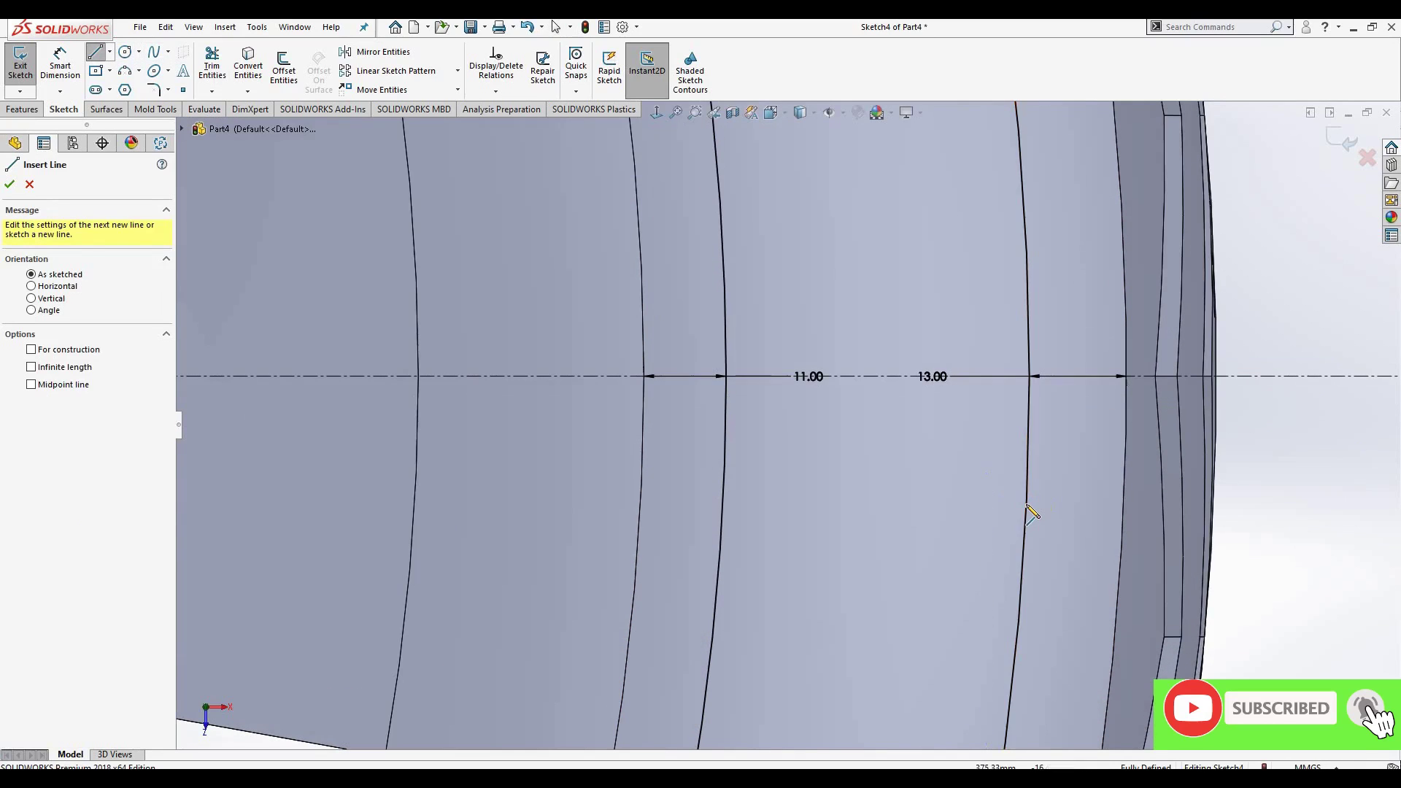
left_click(1013, 504)
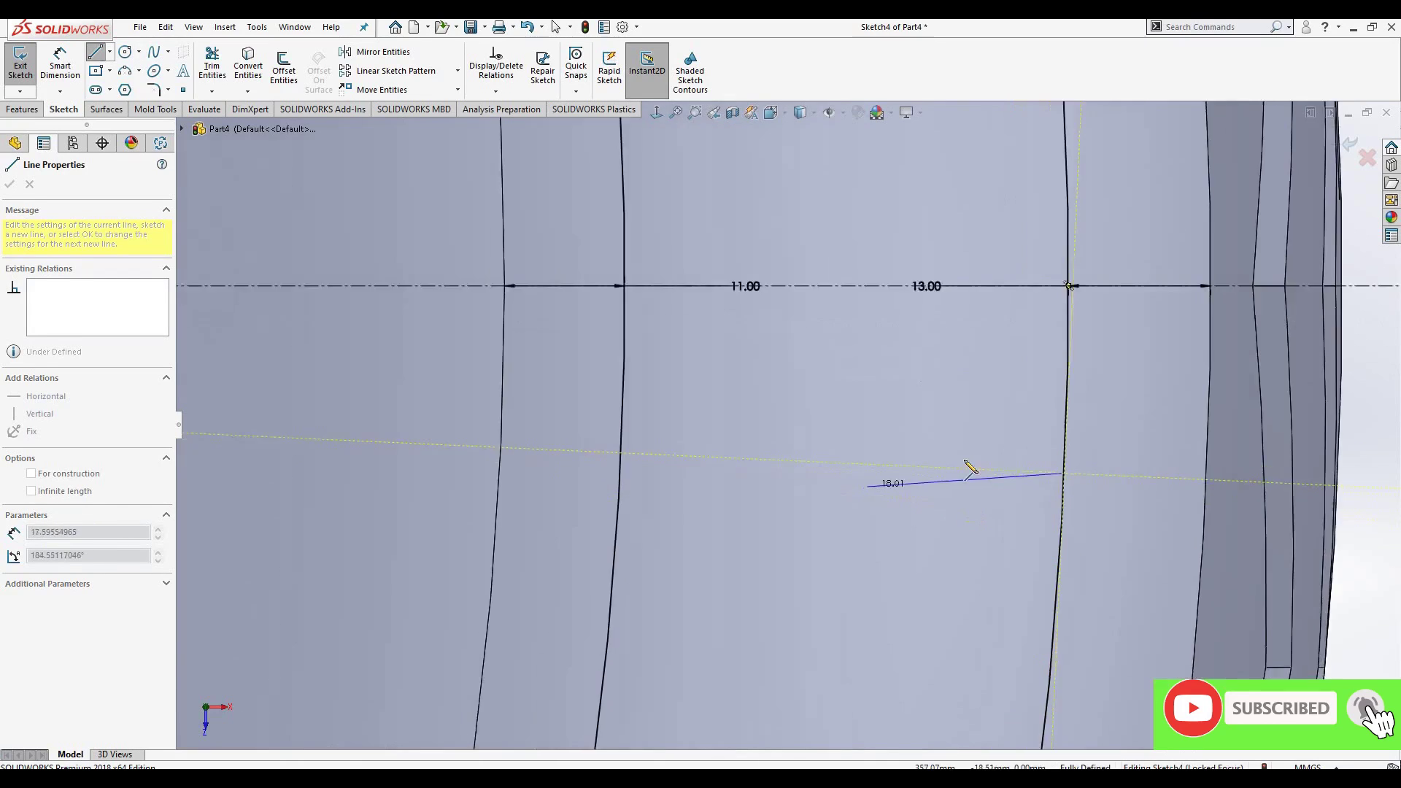
scroll(971, 474, "down", 2)
scroll(927, 464, "down", 3)
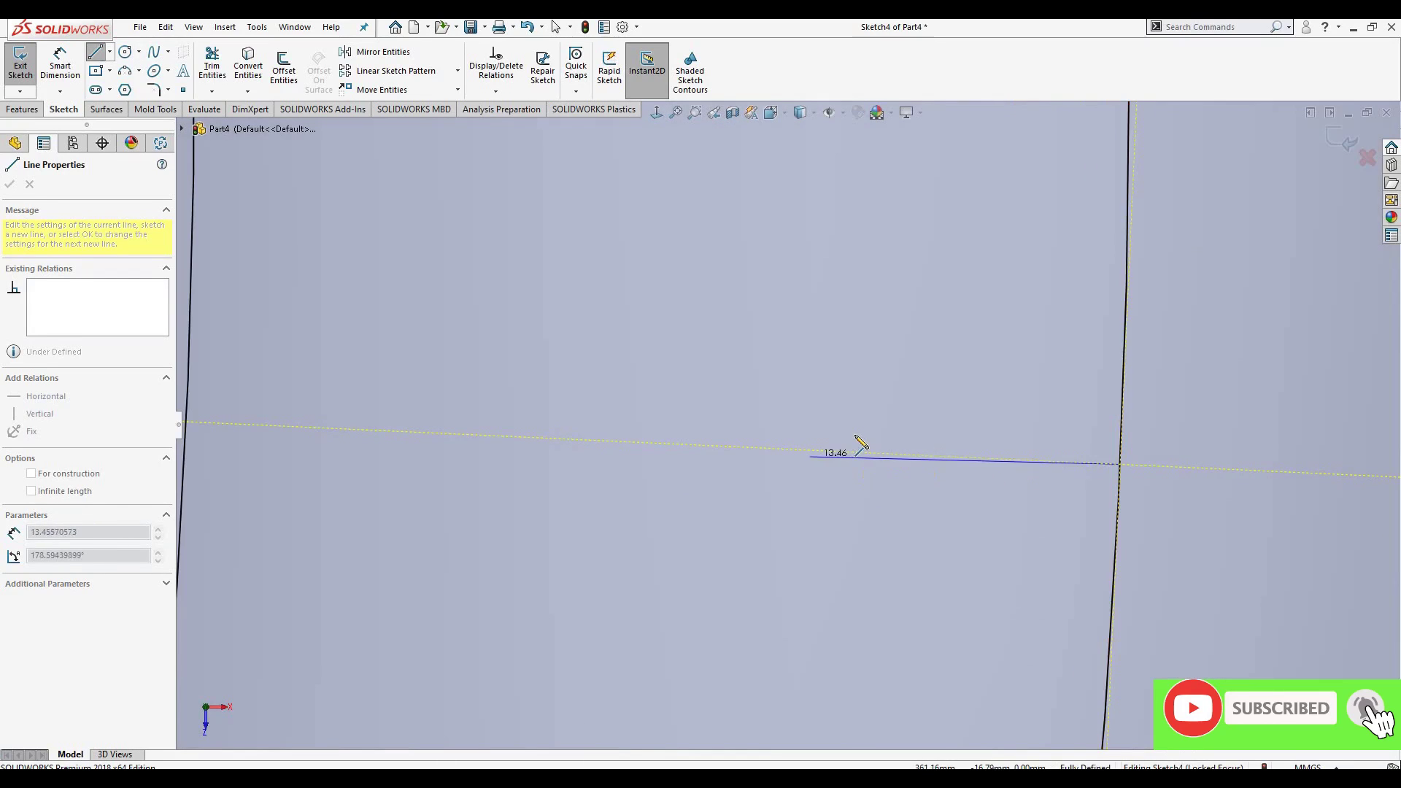
scroll(832, 441, "up", 3)
scroll(779, 435, "up", 3)
scroll(775, 431, "up", 2)
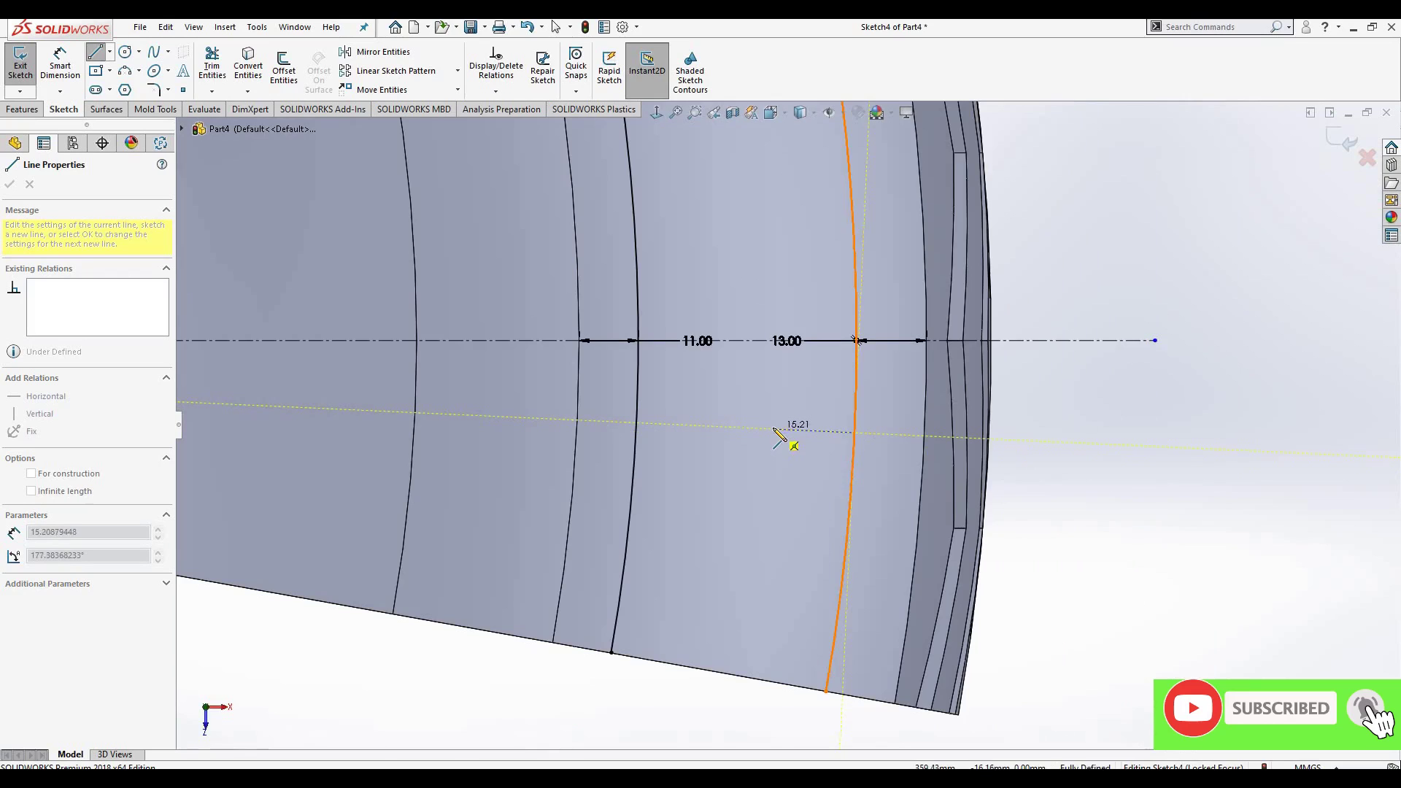
left_click(772, 429)
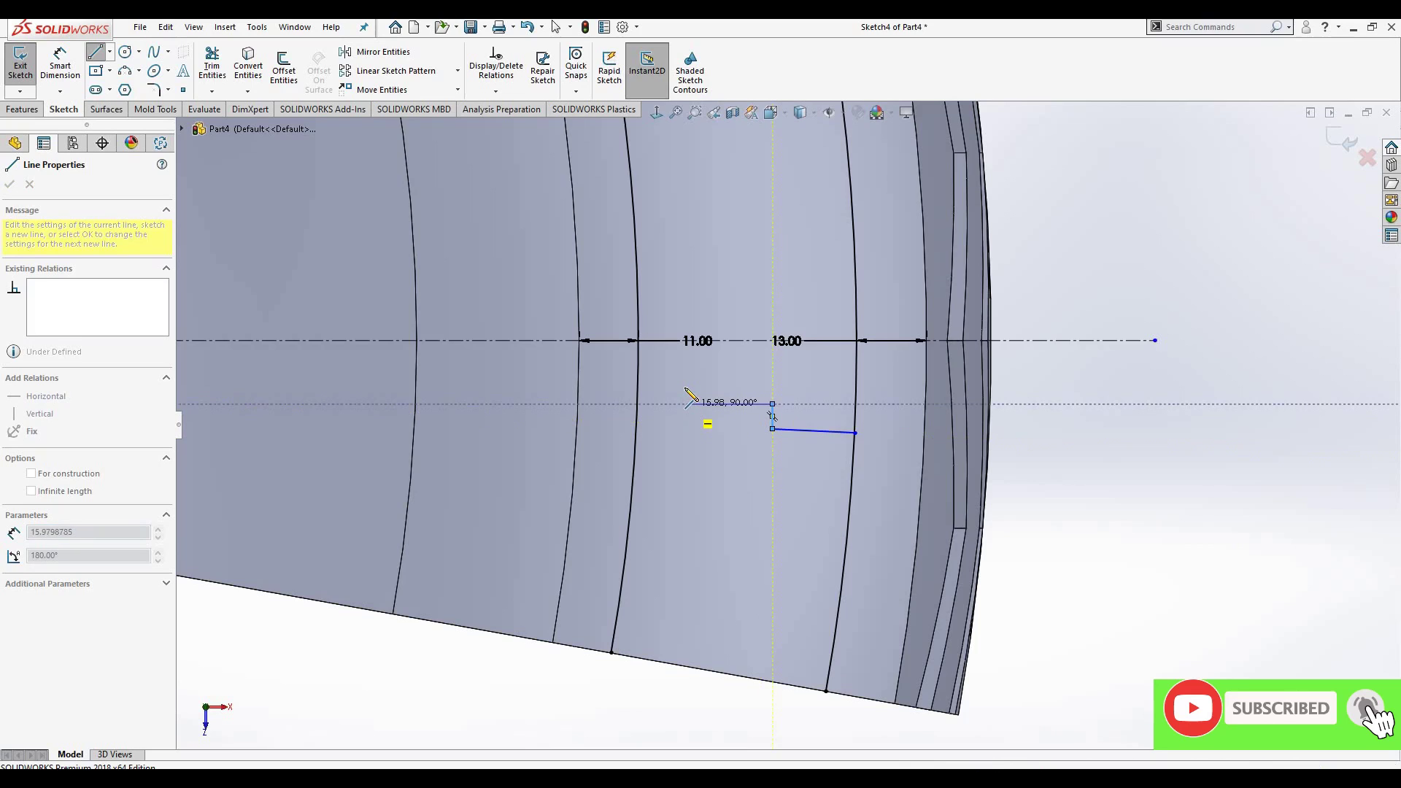
left_click(686, 403)
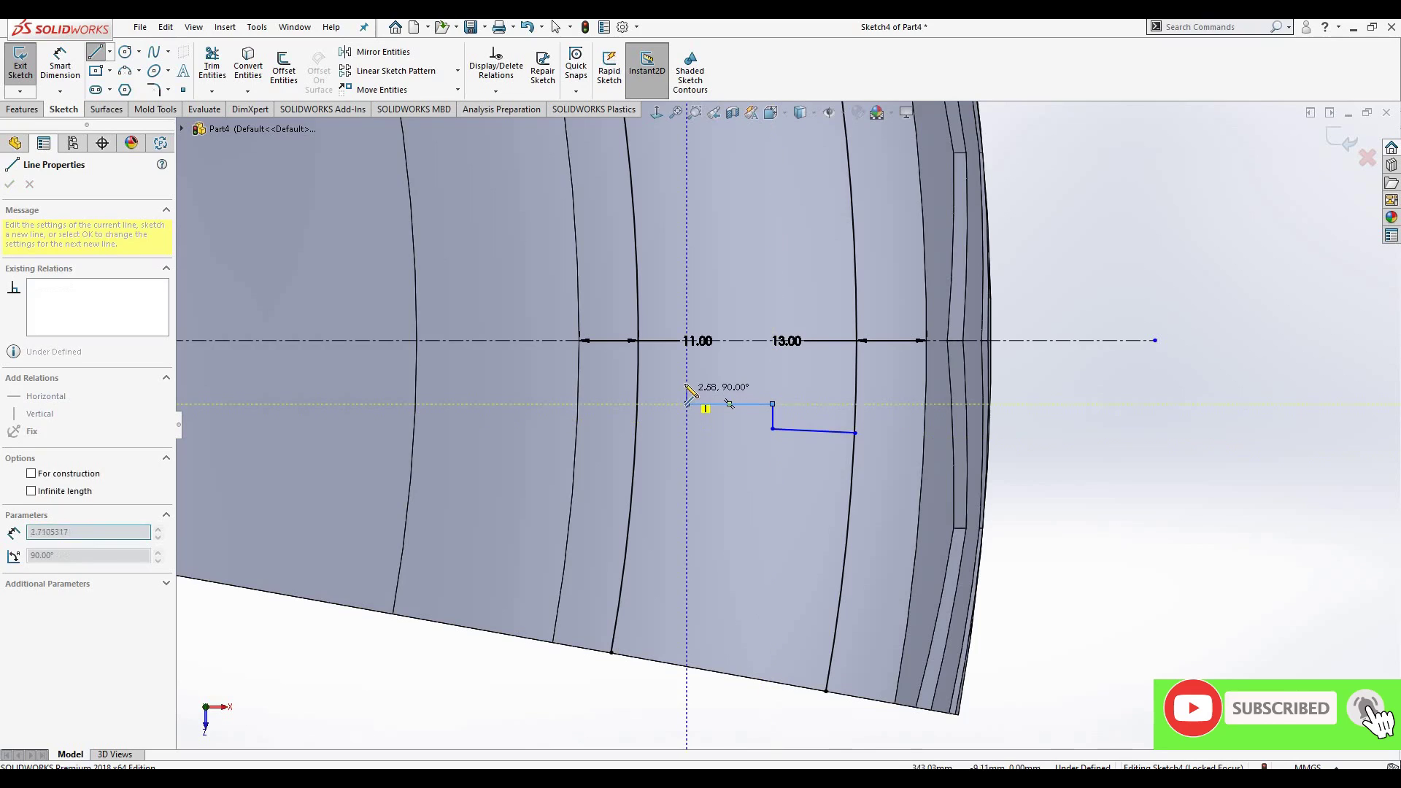
- Dimension the last two horizontal segments of the stepped line at 14.5 mm each
right_click(640, 384)
left_click(676, 394)
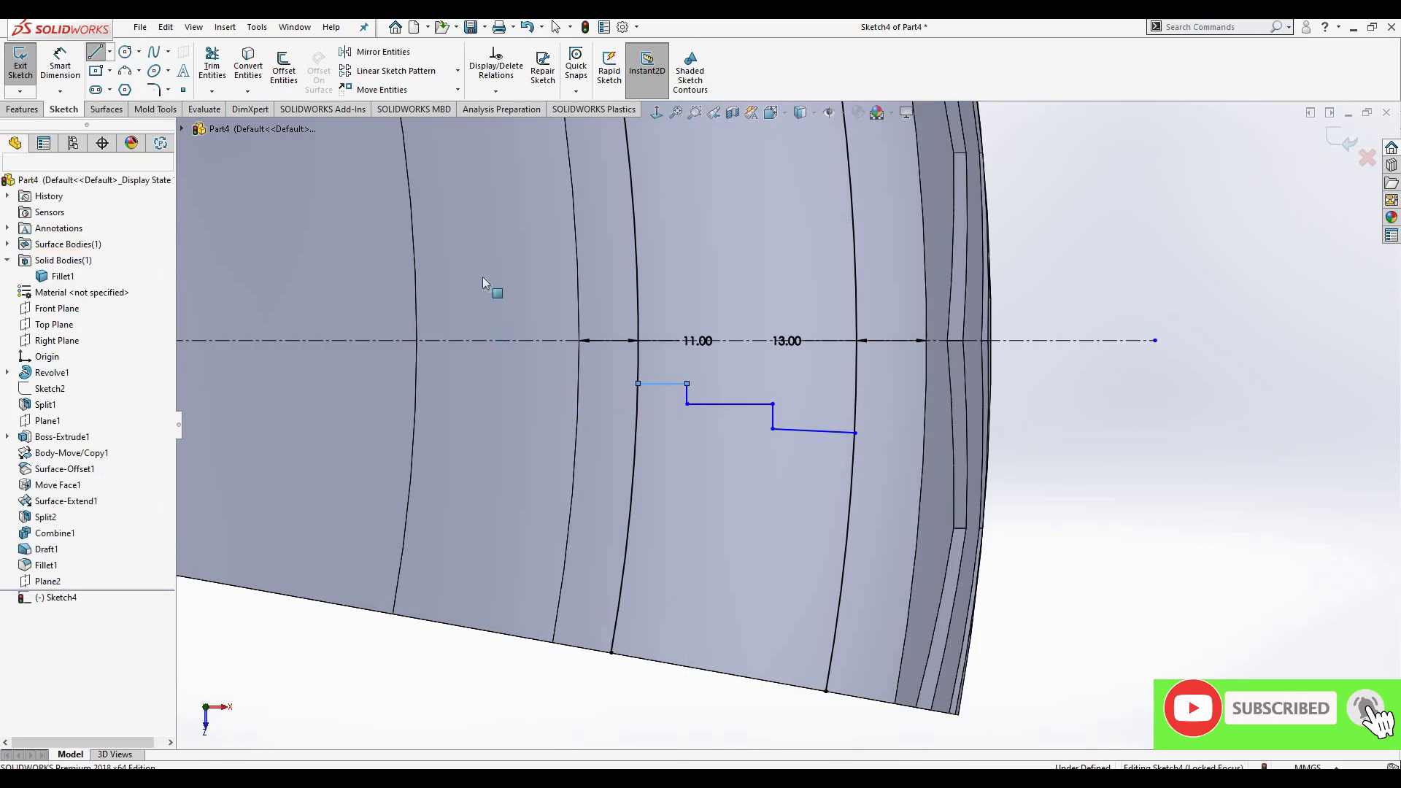
key("d")
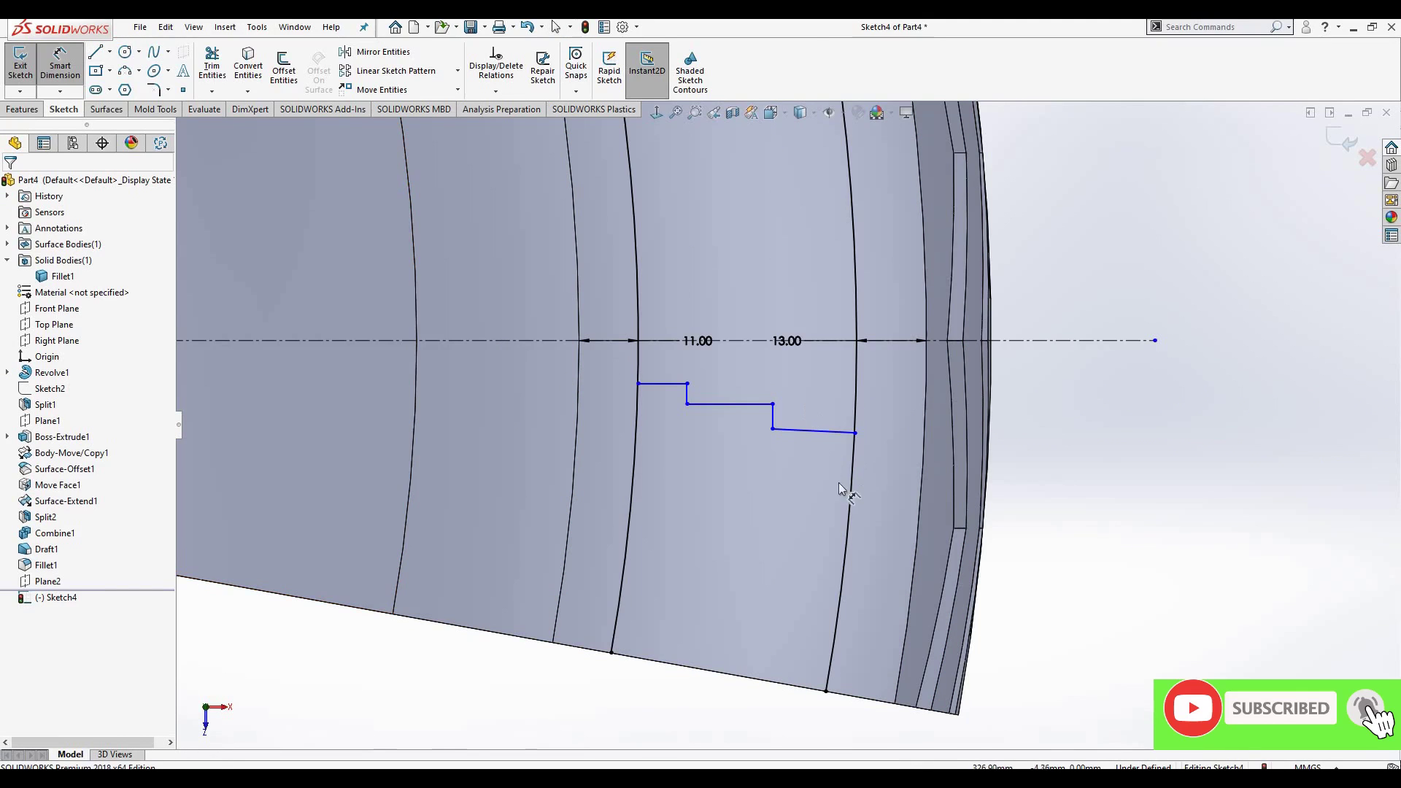
scroll(839, 483, "down", 2)
left_click(852, 484)
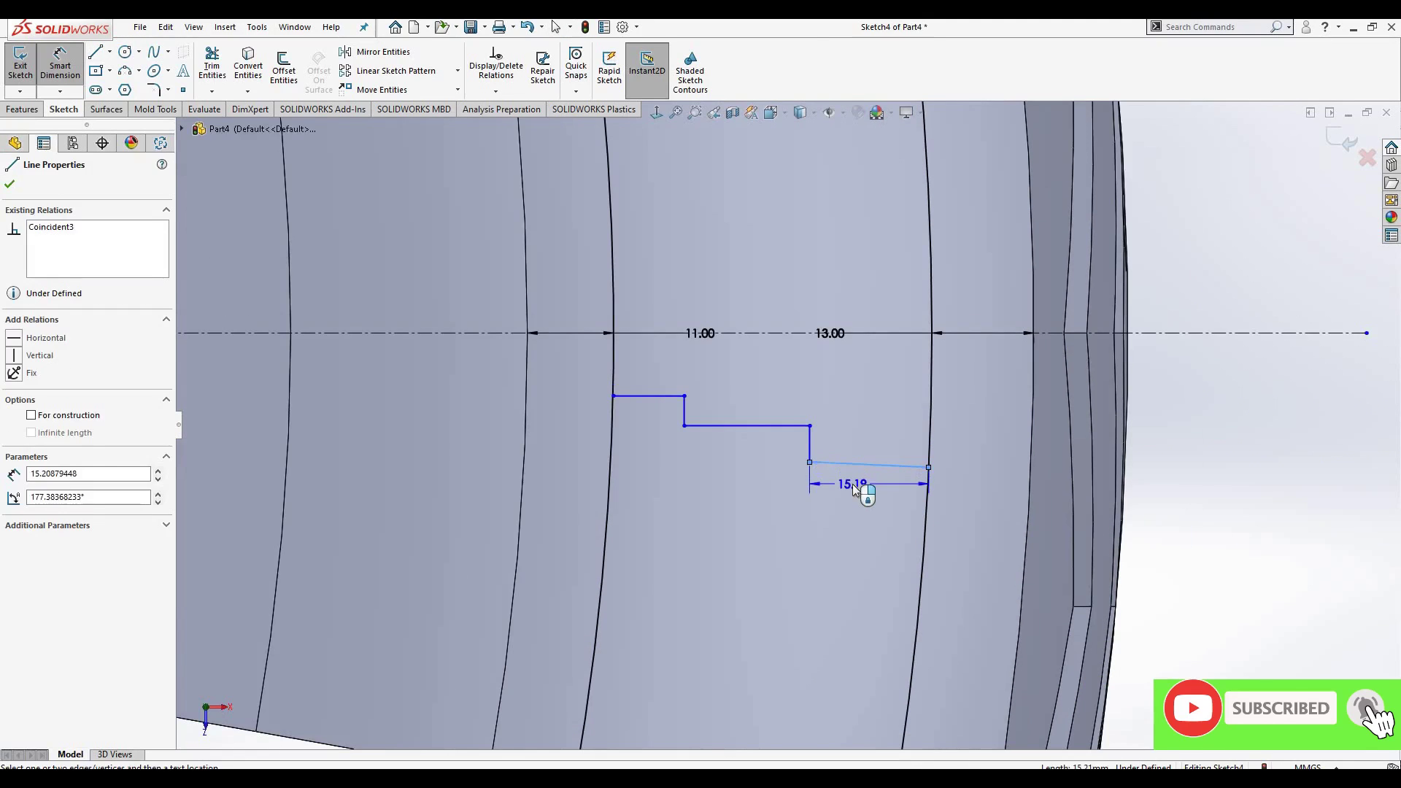
type("14.5")
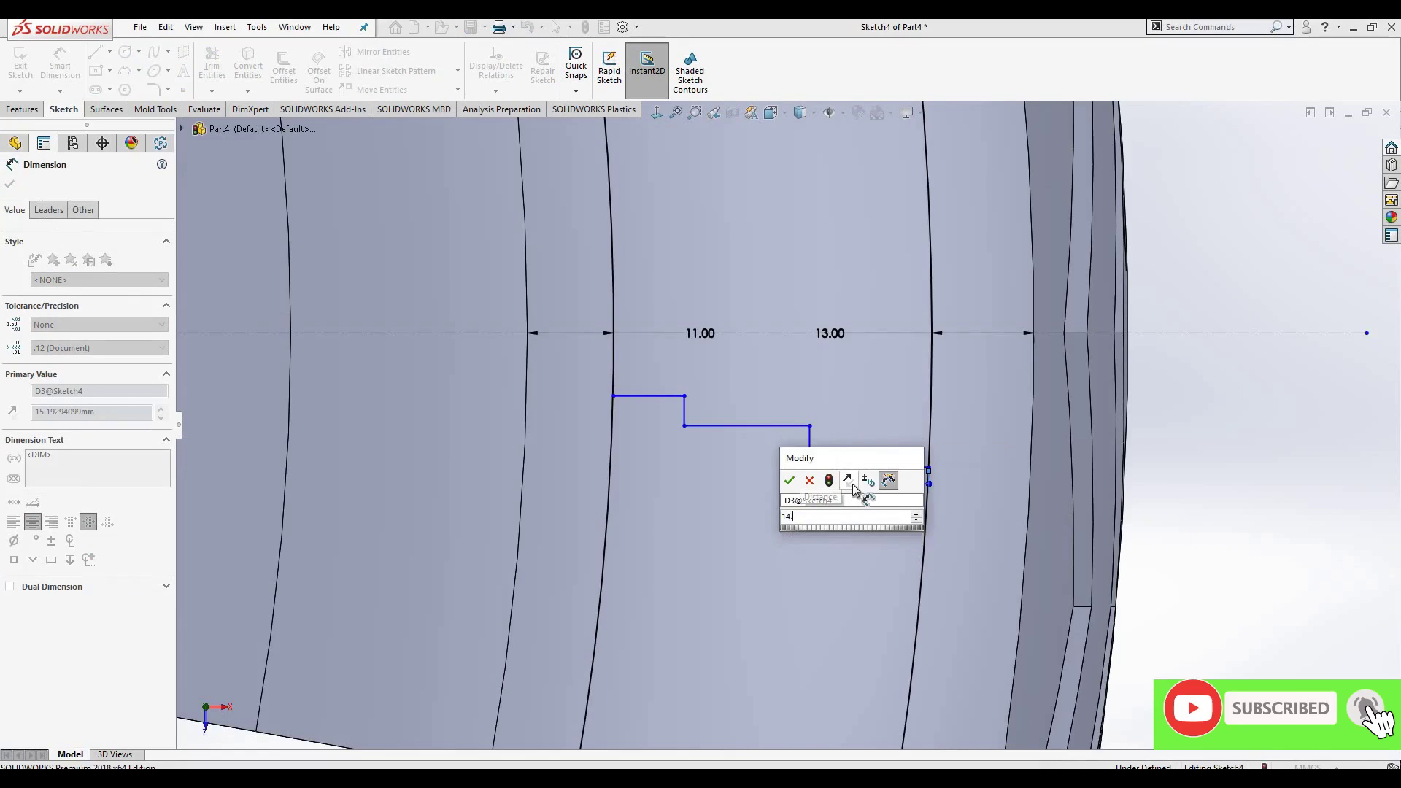
key("Return")
left_click(751, 444)
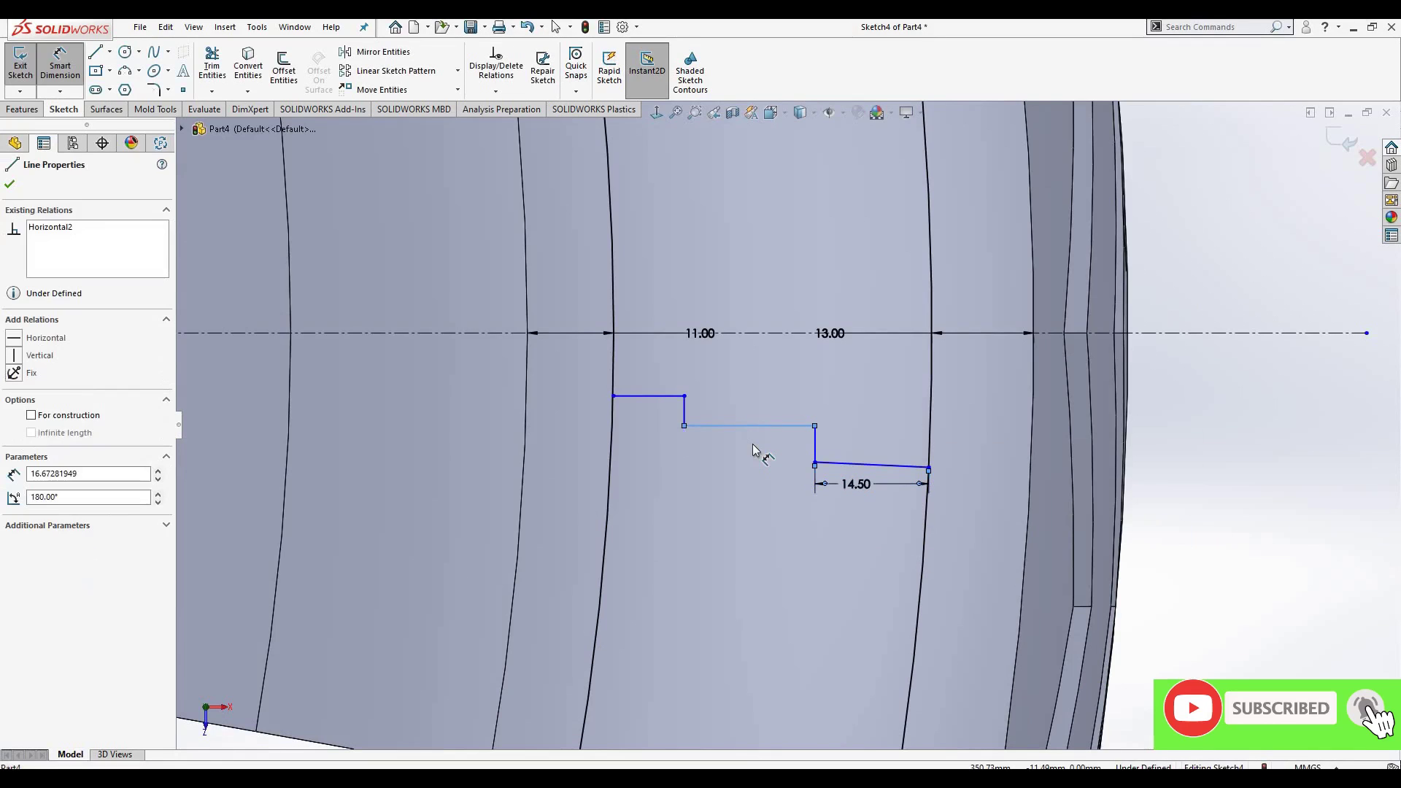
left_click(751, 443)
type("14.5")
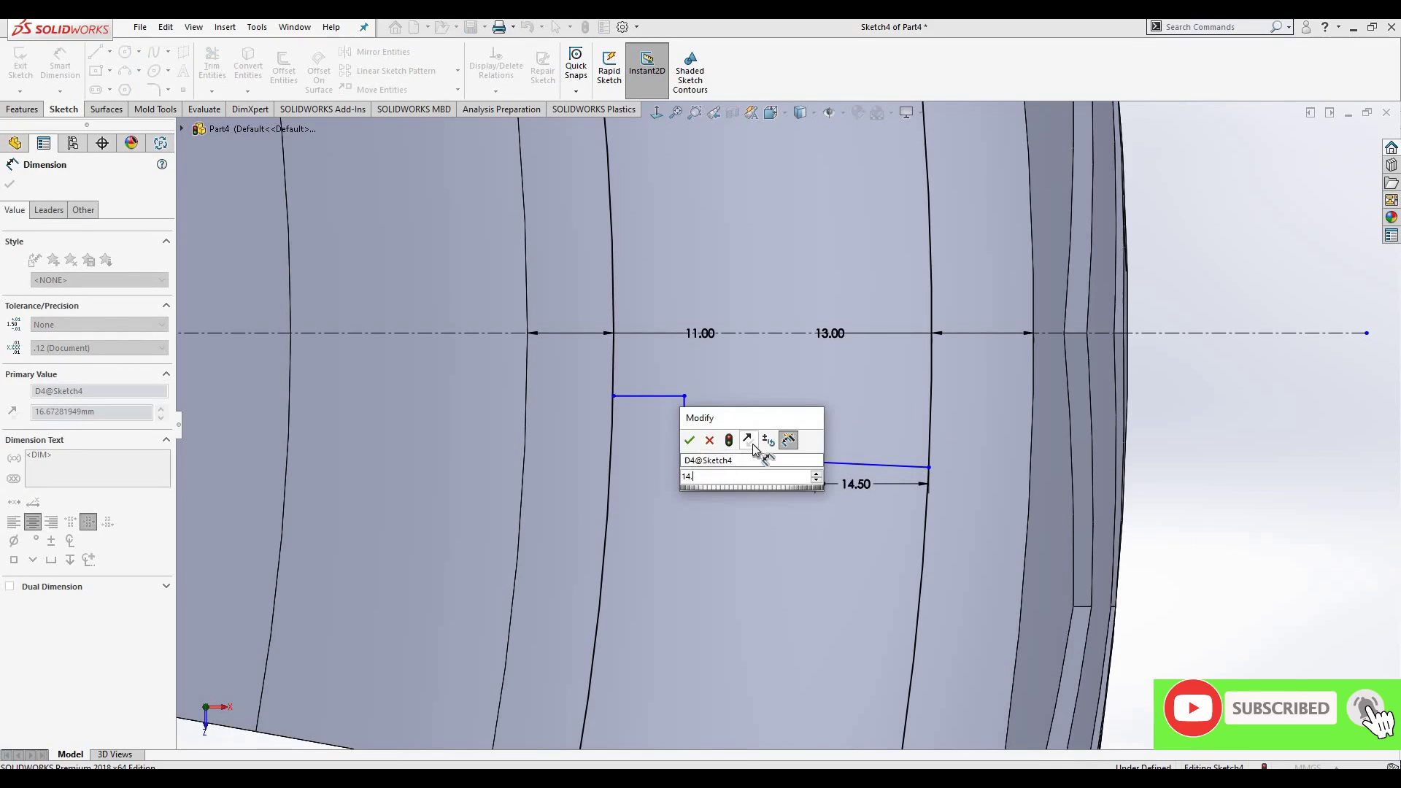
key("Return")
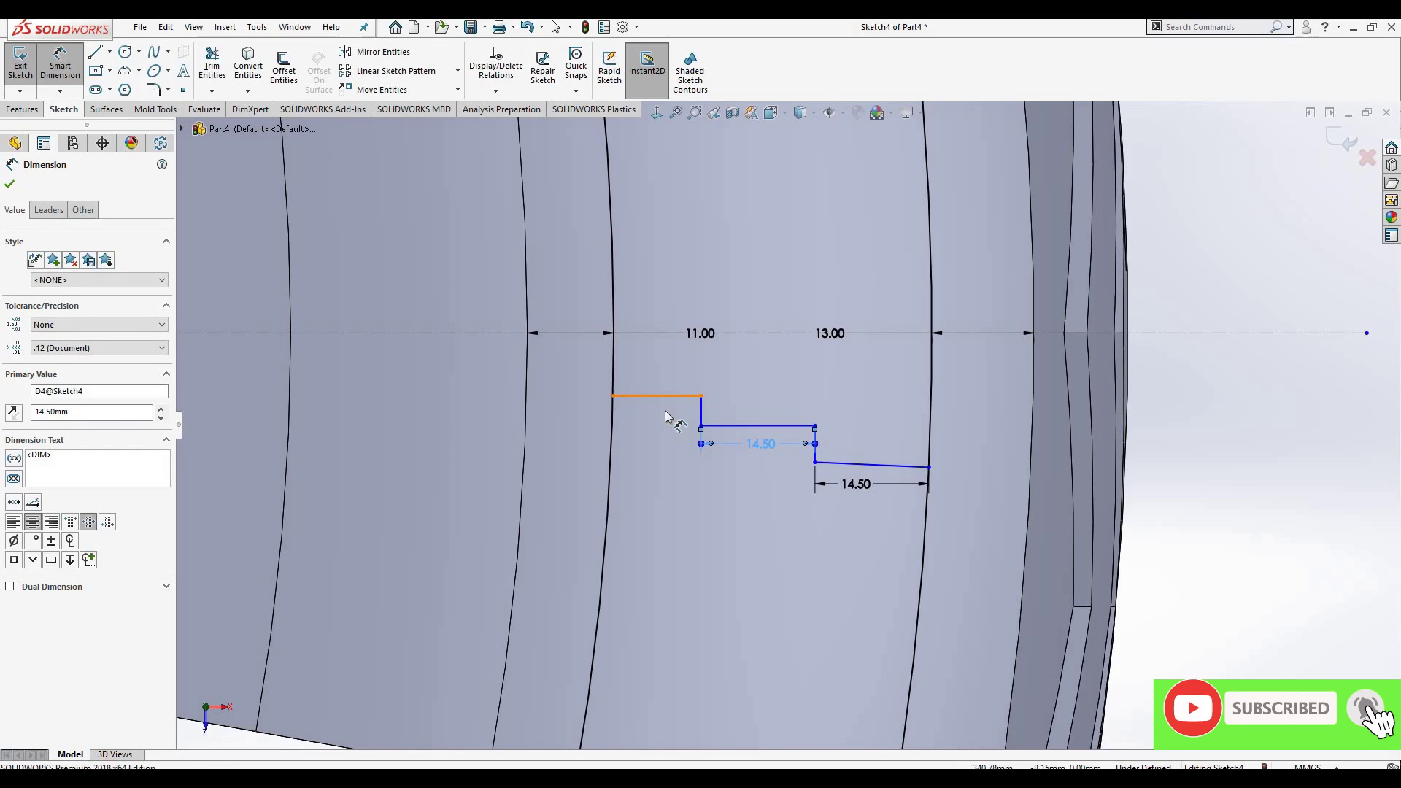
- Dimension the first horizontal segment at 11.25 and begin an offset dimension to the centerline
left_click(665, 412)
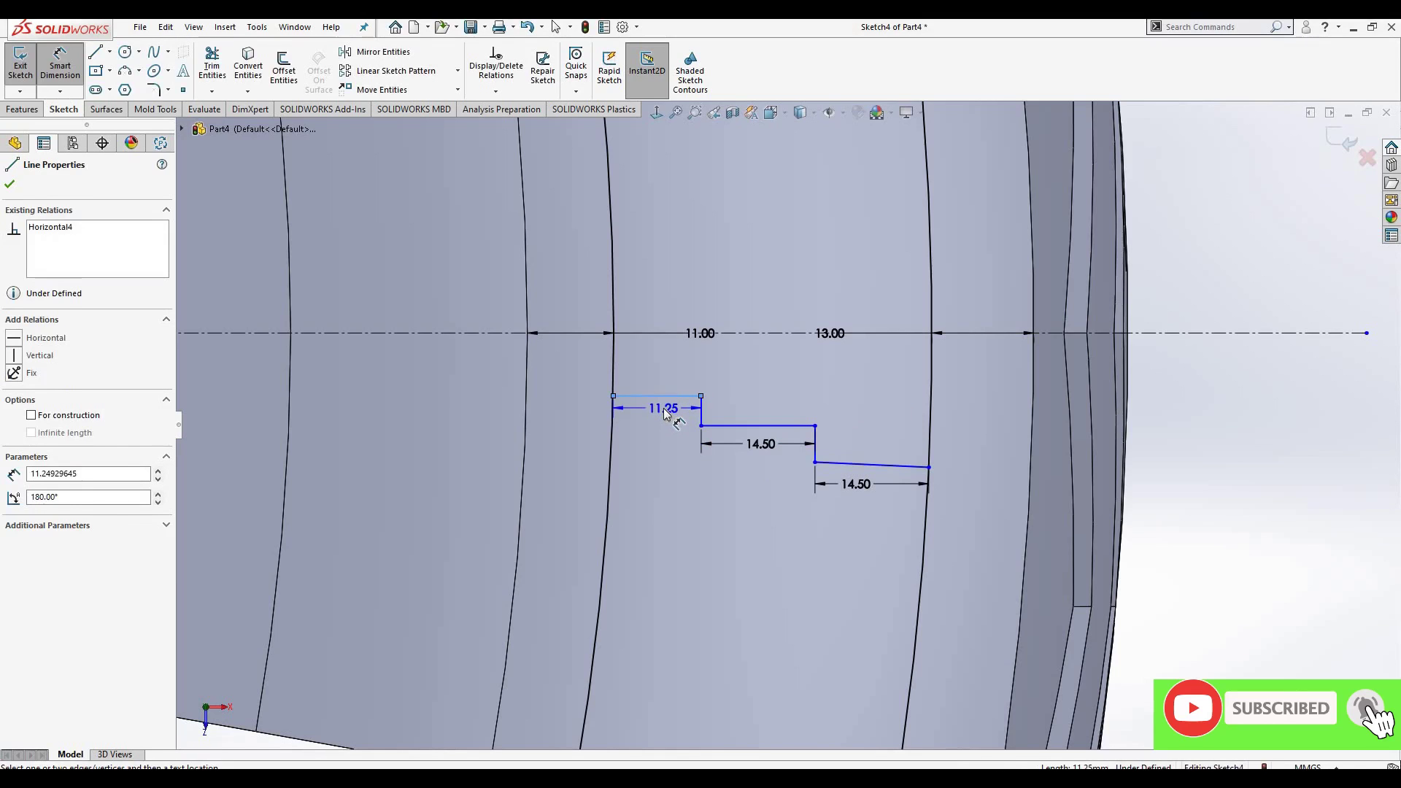
key("Escape")
key("Escape")
scroll(664, 408, "up", 3)
scroll(915, 467, "down", 3)
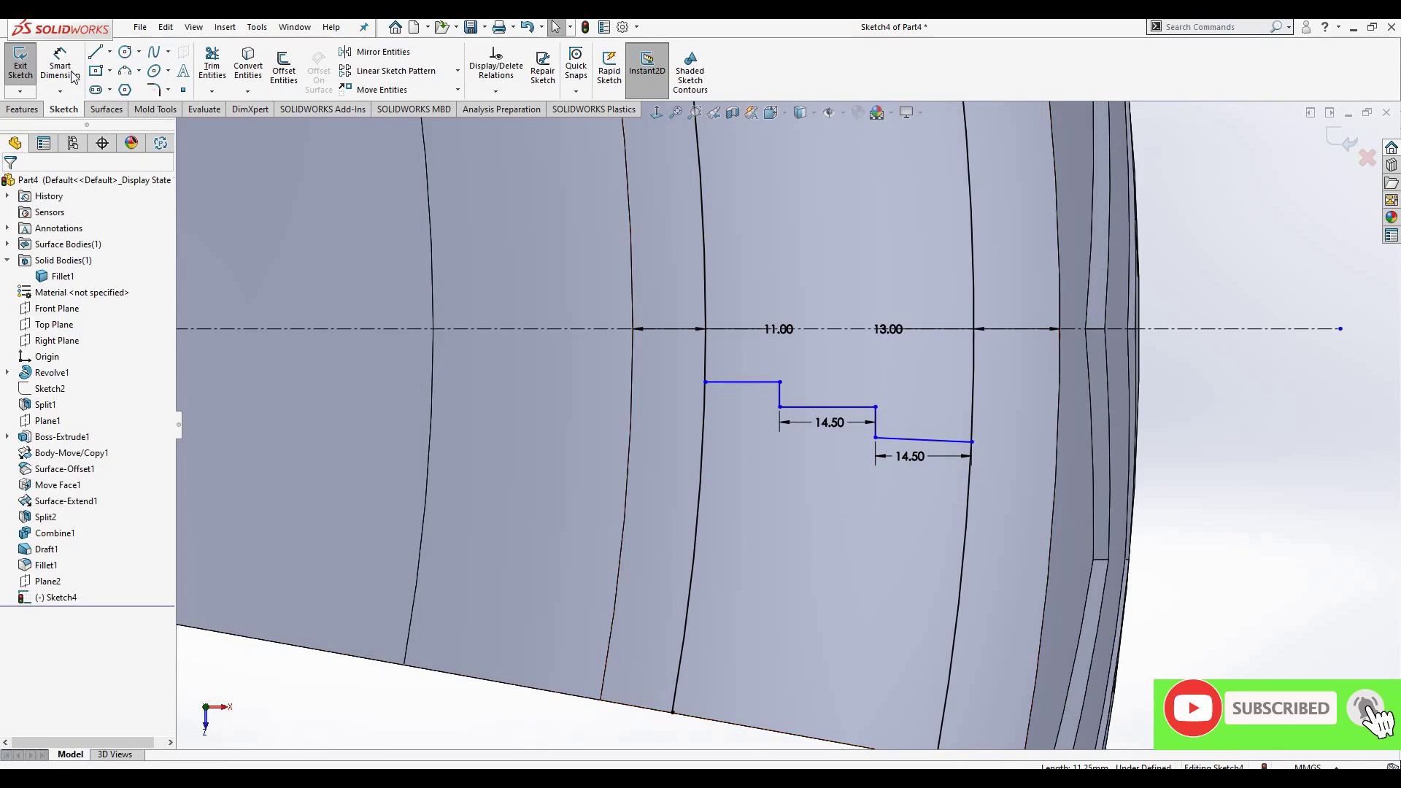
key("d")
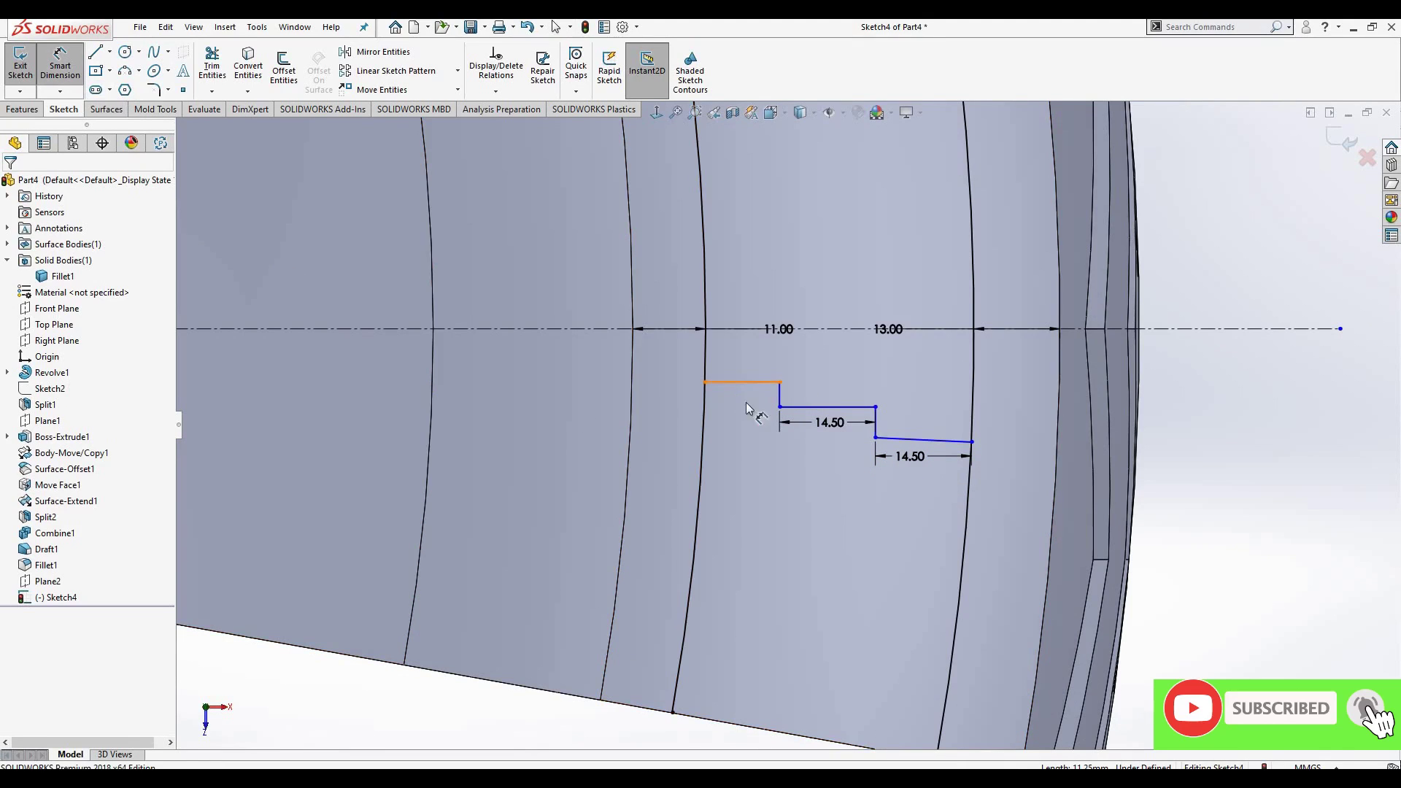
left_click(743, 384)
left_click(671, 396)
key("Return")
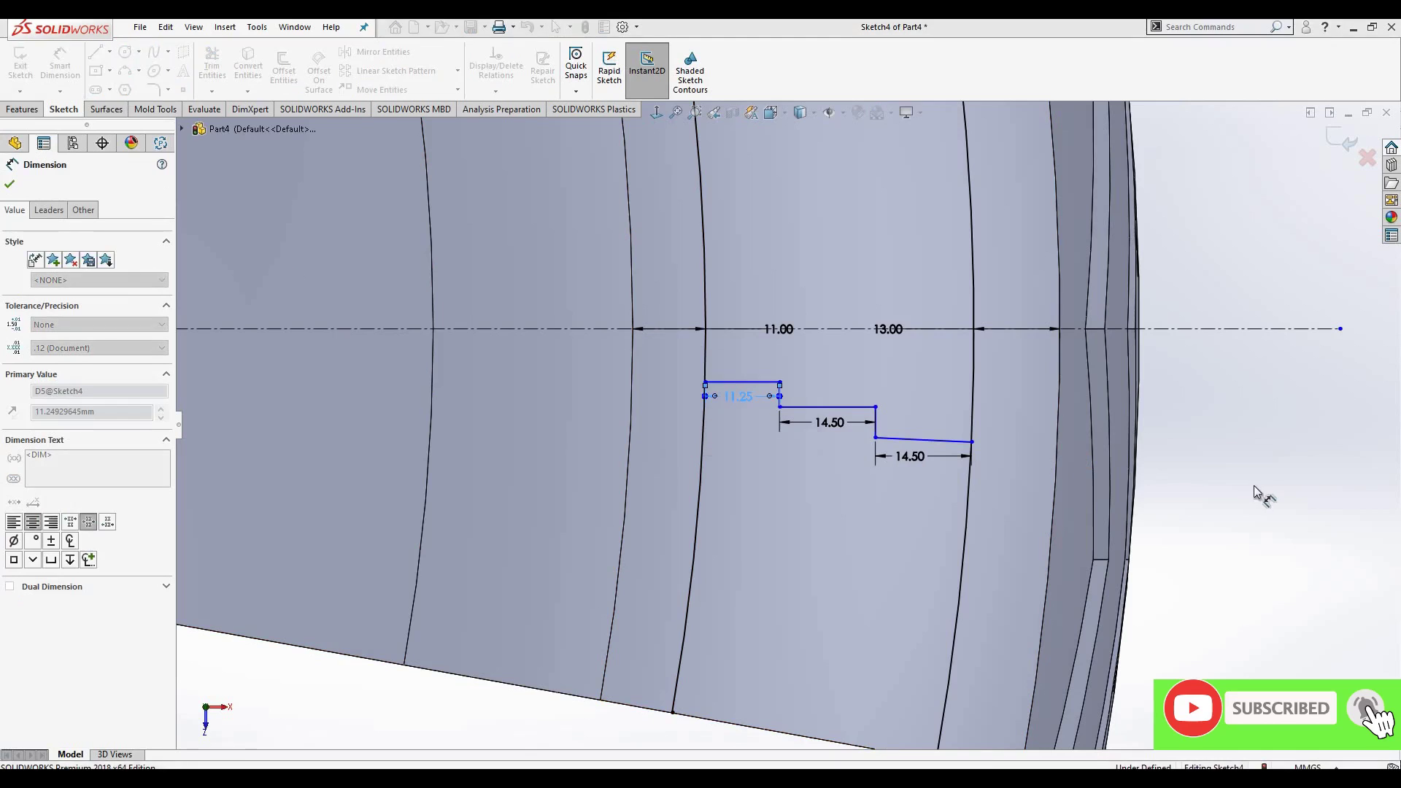
scroll(855, 441, "up", 2)
scroll(855, 441, "up", 3)
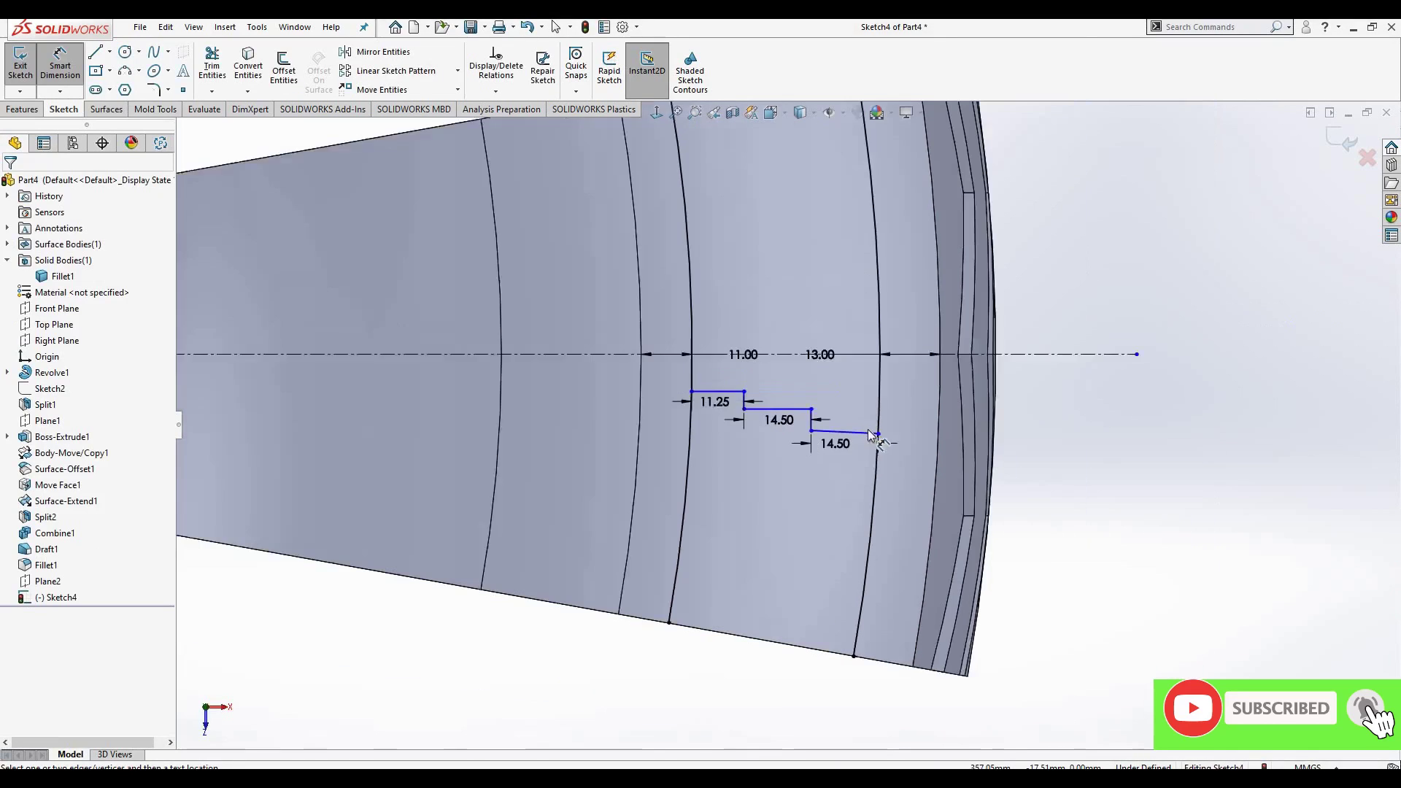
scroll(877, 405, "down", 1)
left_click(942, 367)
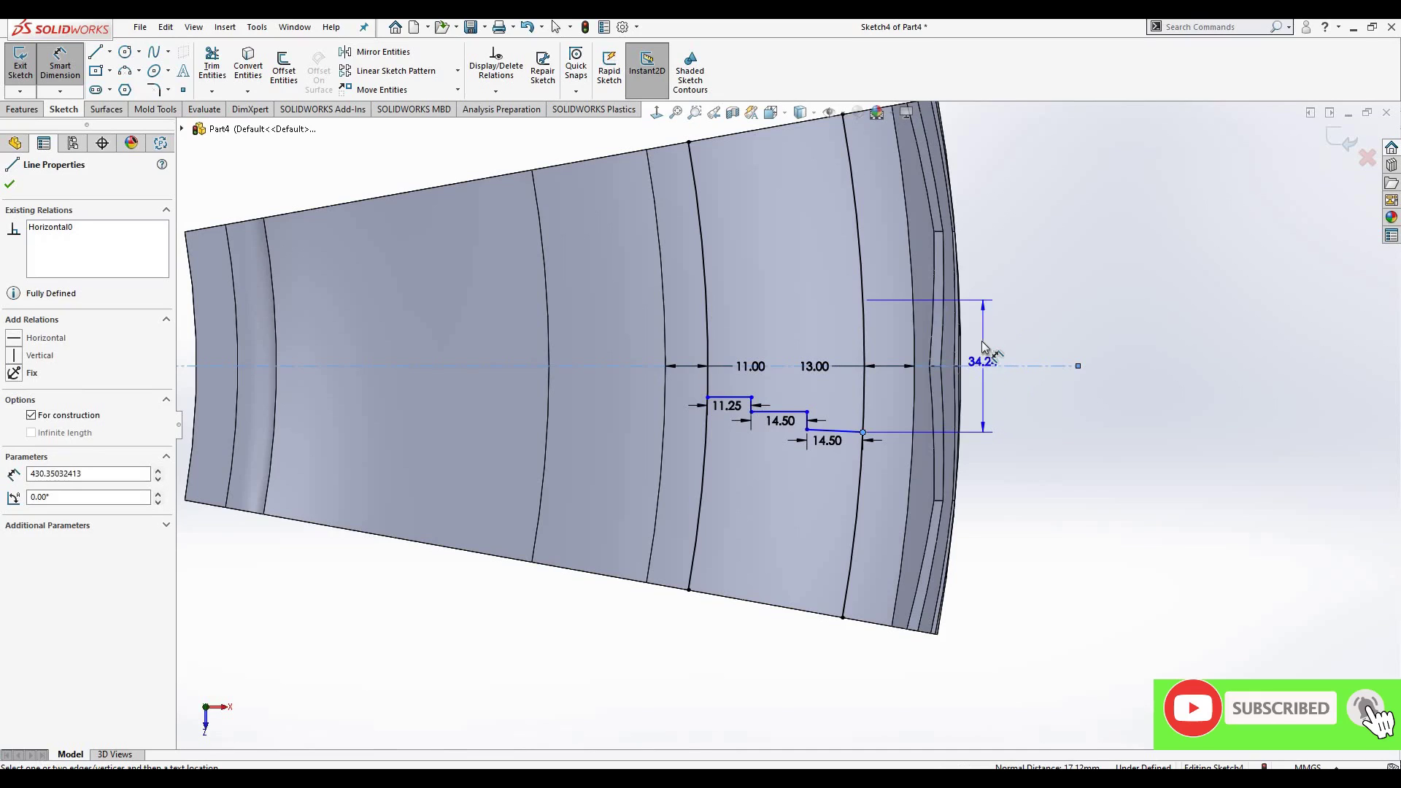
- Set the doubled offsets across the centerline to 35 and 28 mm
left_click(982, 340)
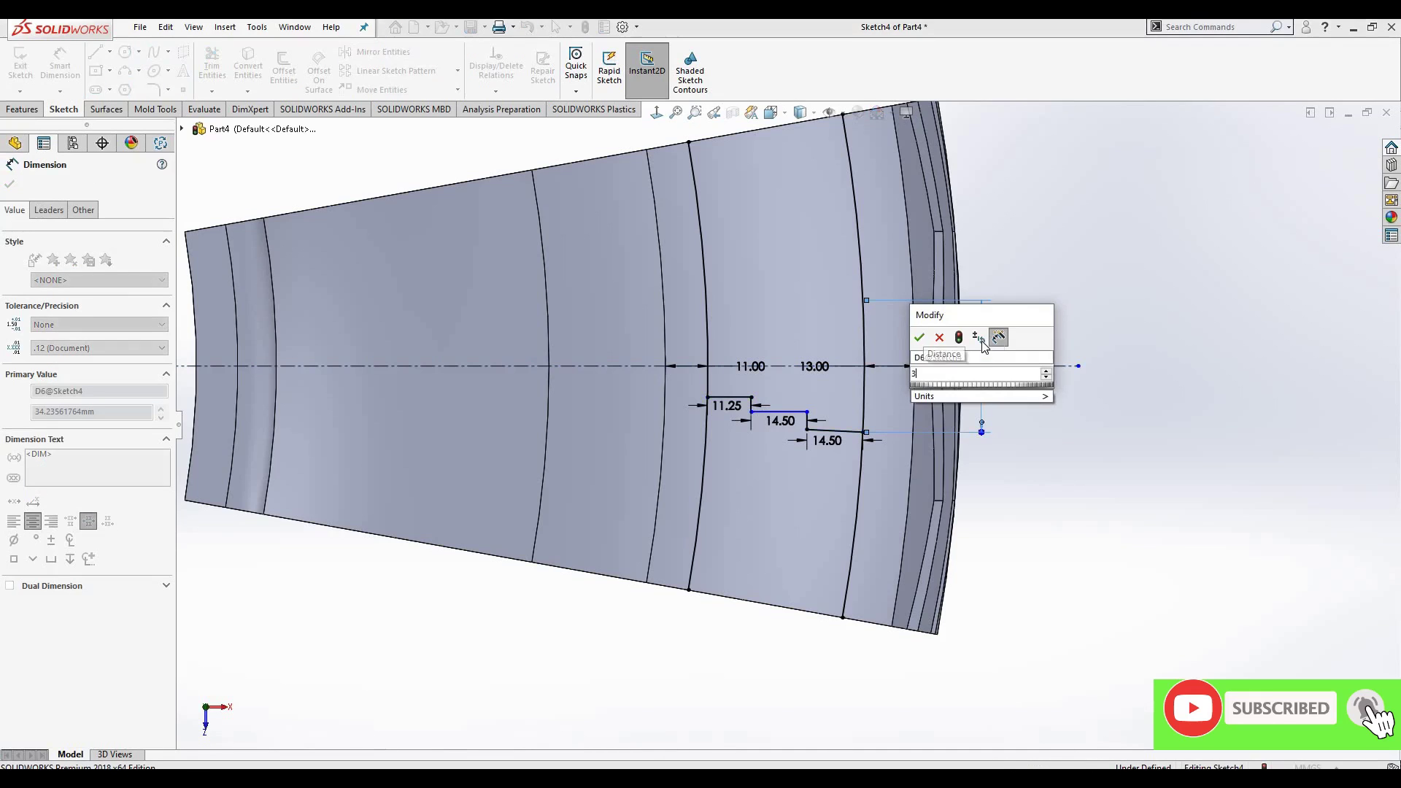
type("35")
key("Return")
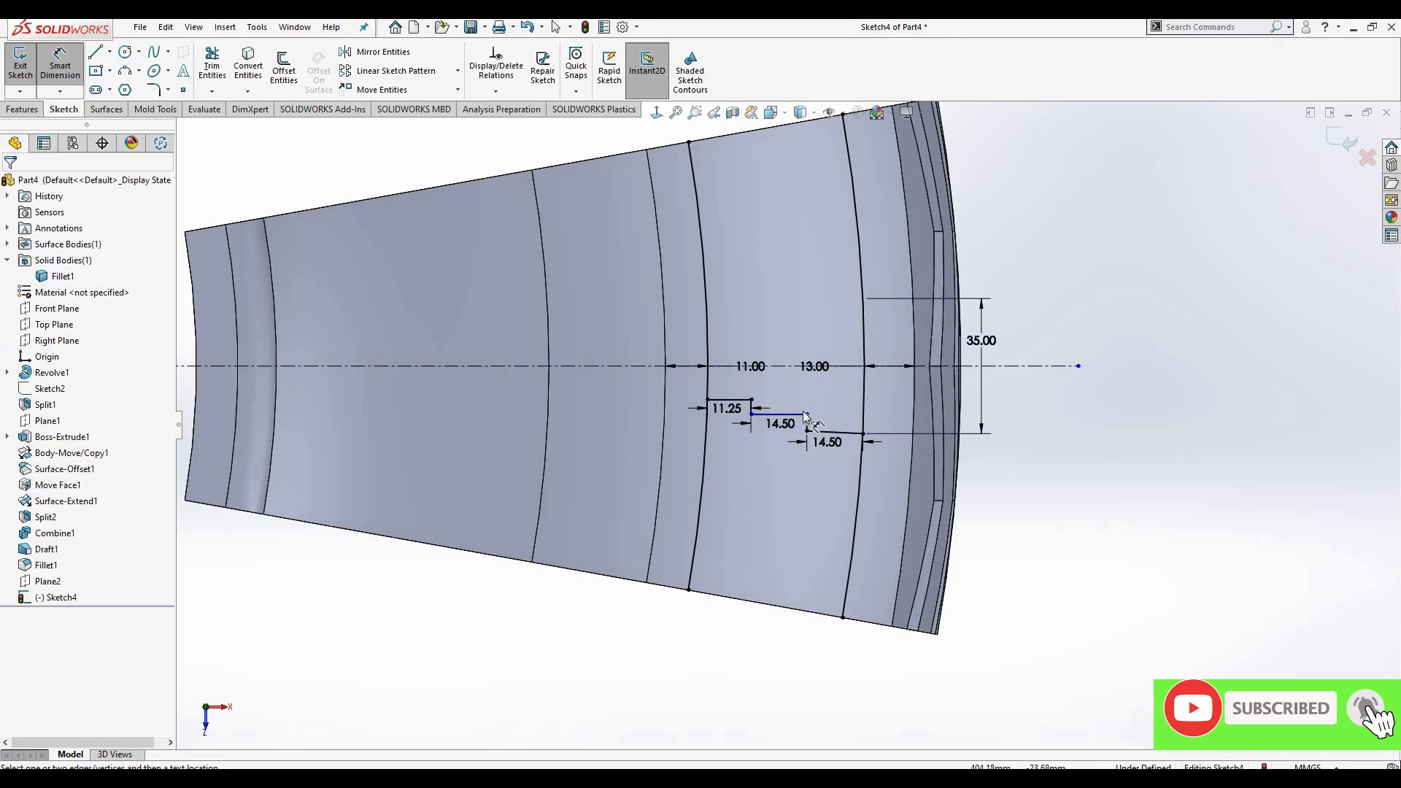
scroll(833, 464, "down", 4)
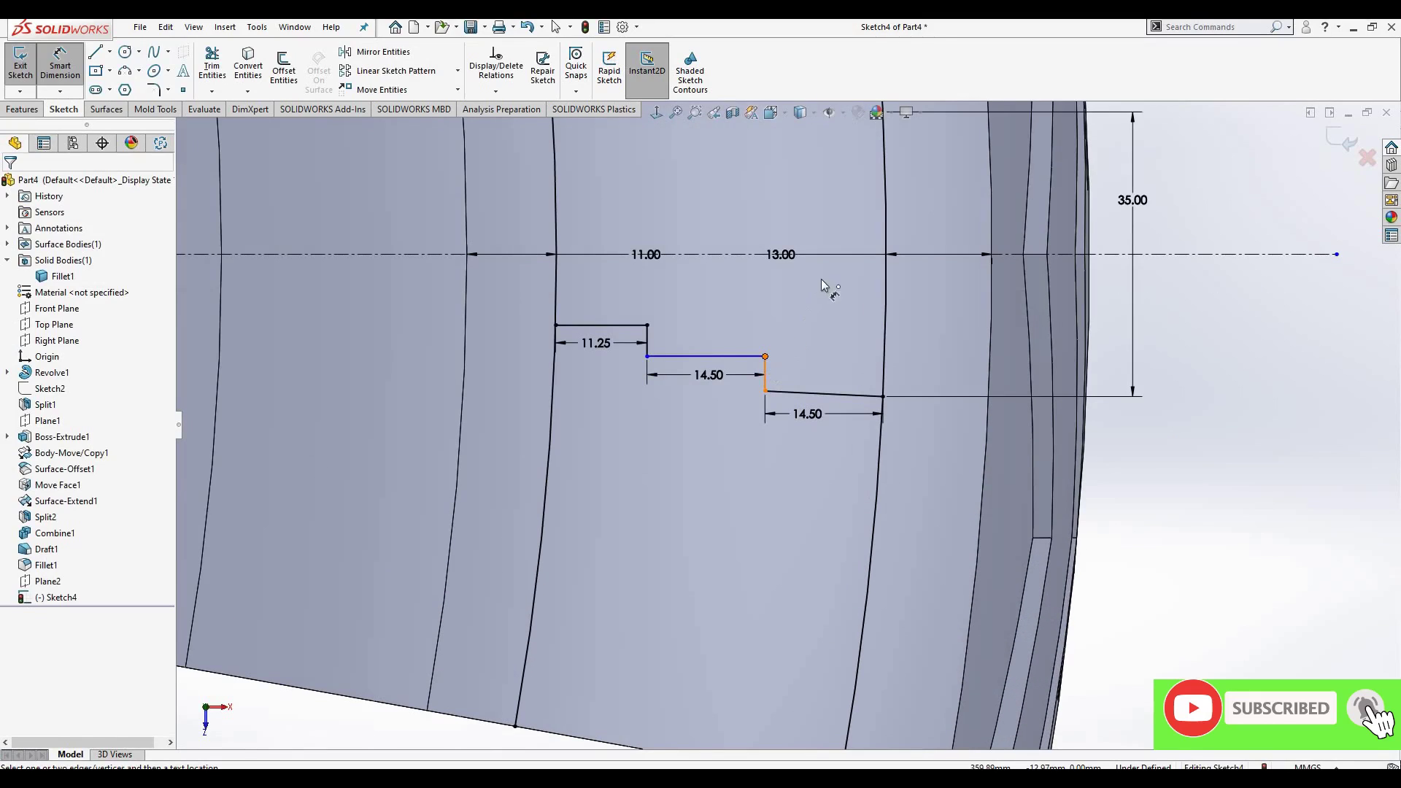
left_click(872, 255)
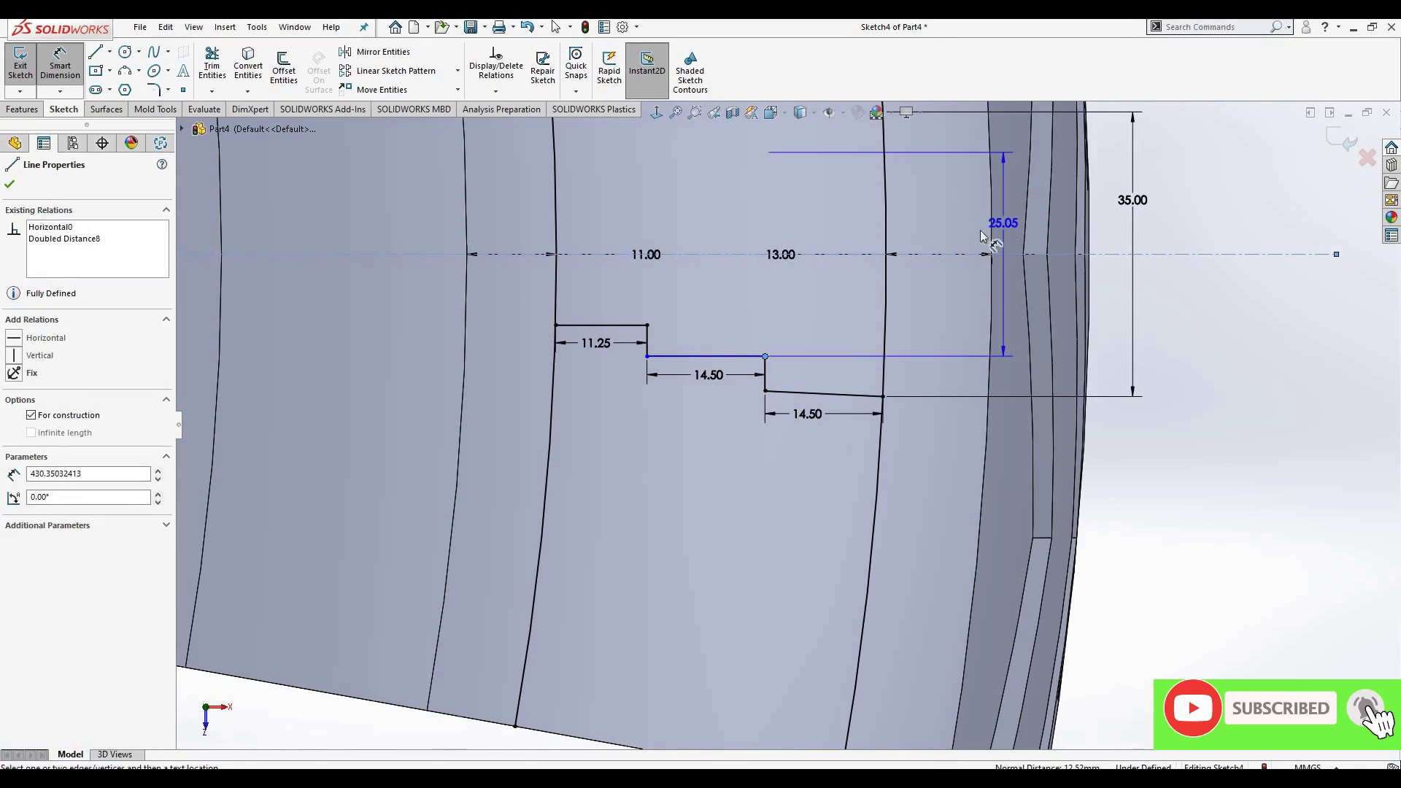
left_click(960, 234)
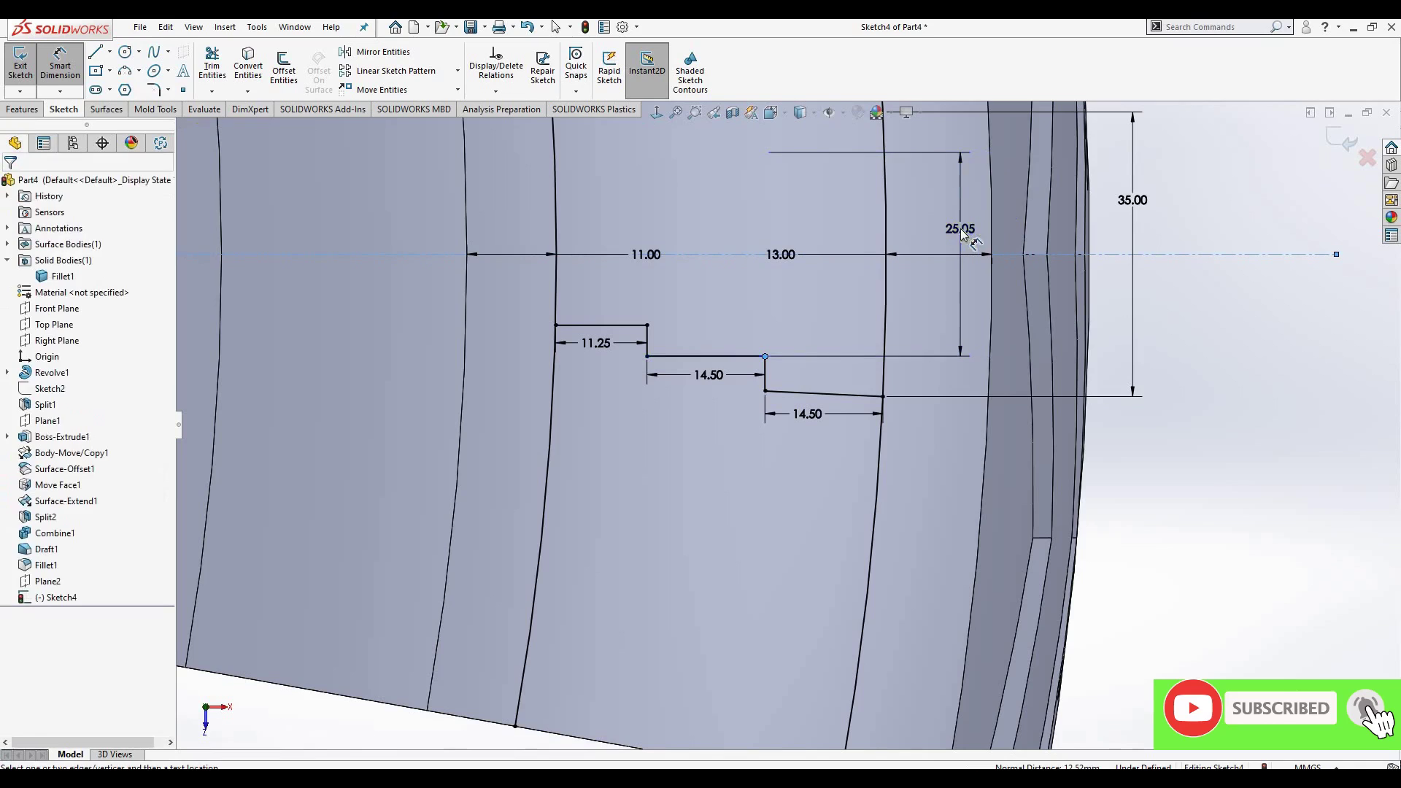
type("28")
key("Return")
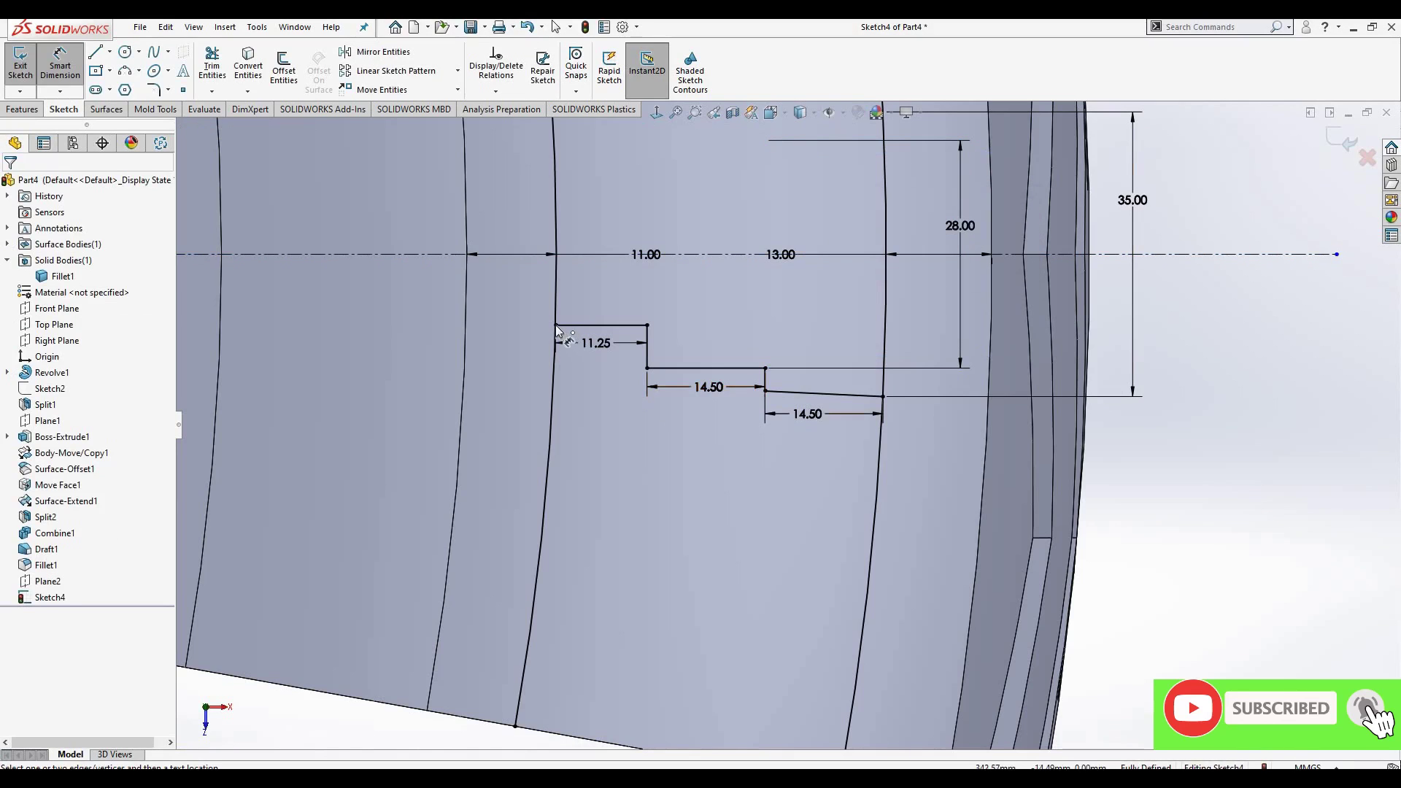
- Add the first step's 17.46 offset as a driven reference dimension and zoom out
left_click(436, 256)
left_click(416, 226)
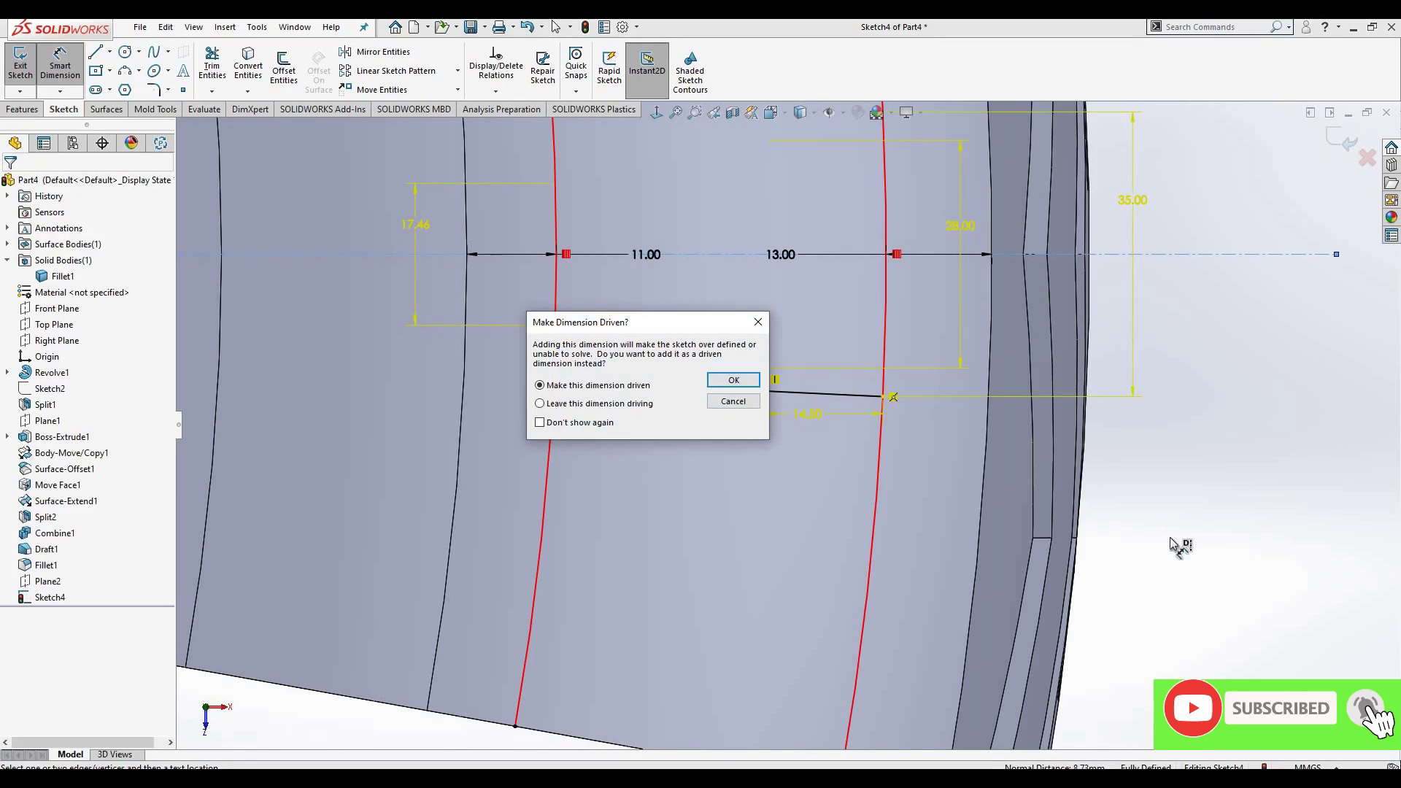
left_click(733, 379)
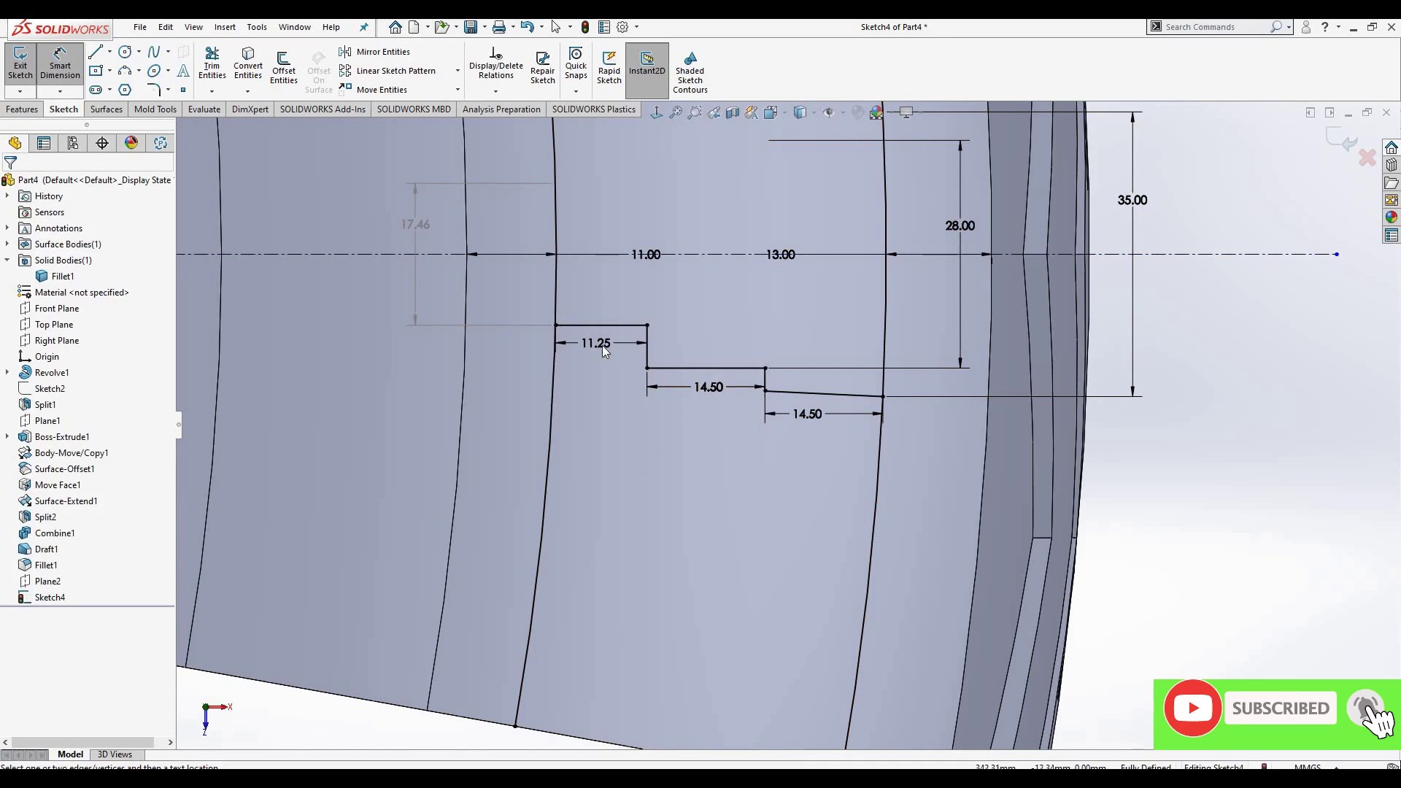
right_click(491, 378)
key("Escape")
key("Escape")
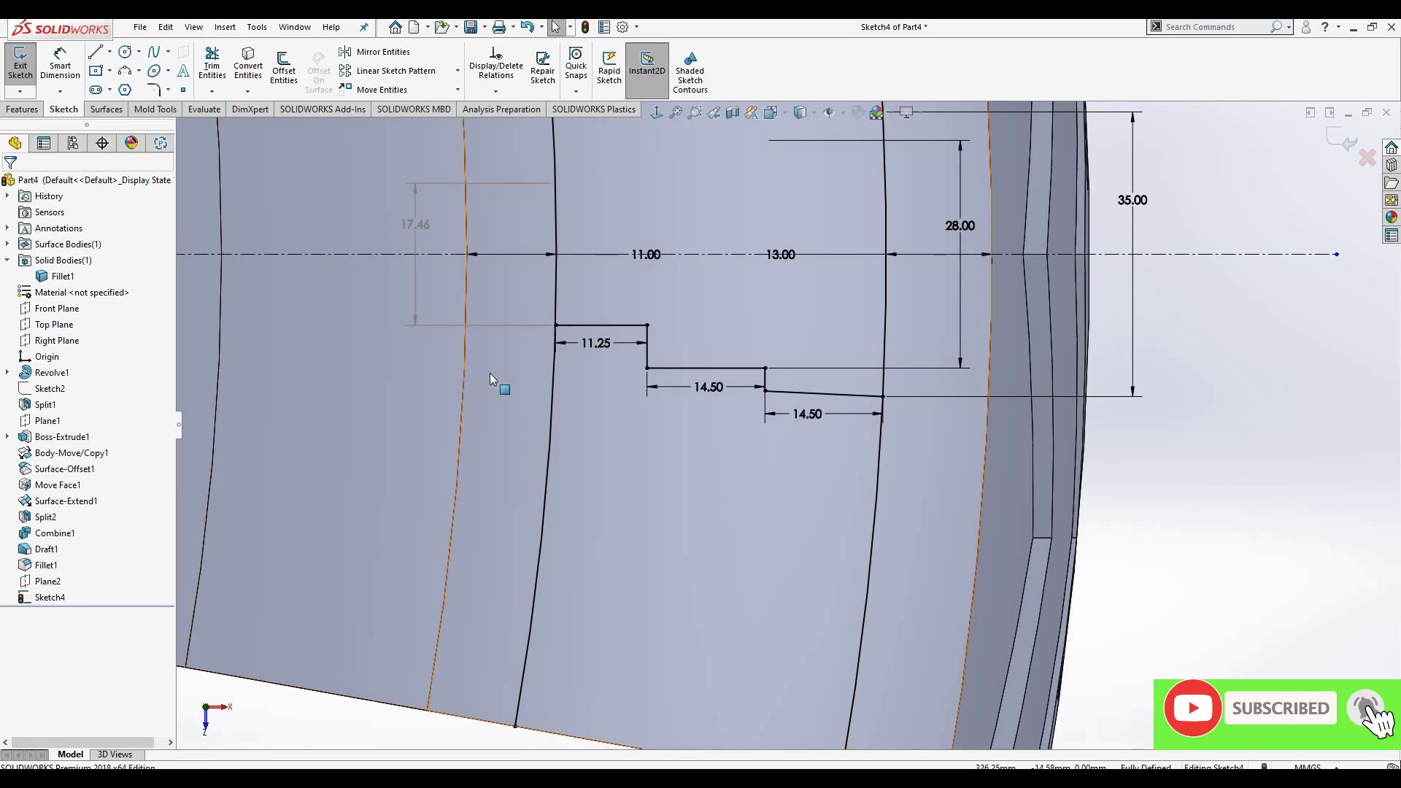
key("z")
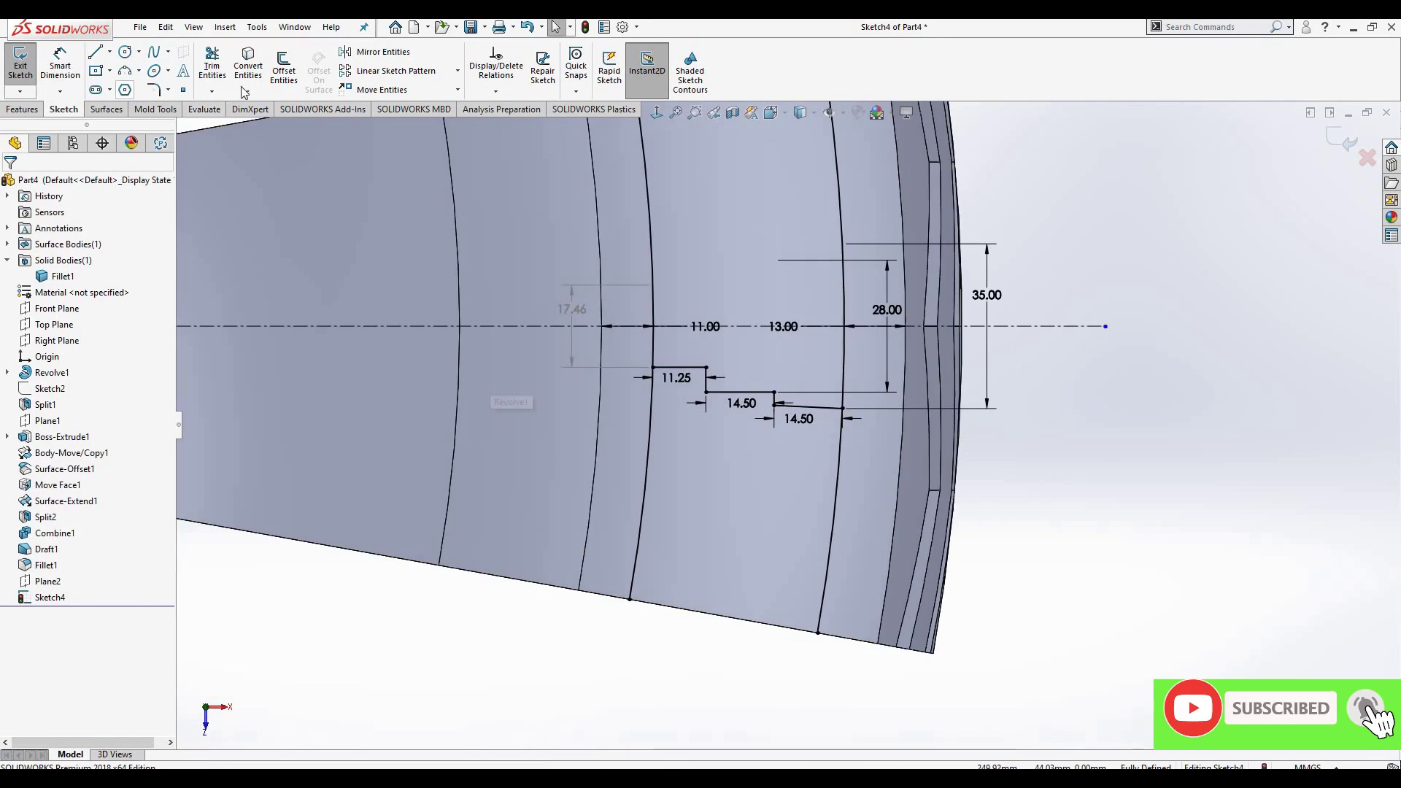
- Mirror the stepped line across the horizontal centerline
left_click(383, 52)
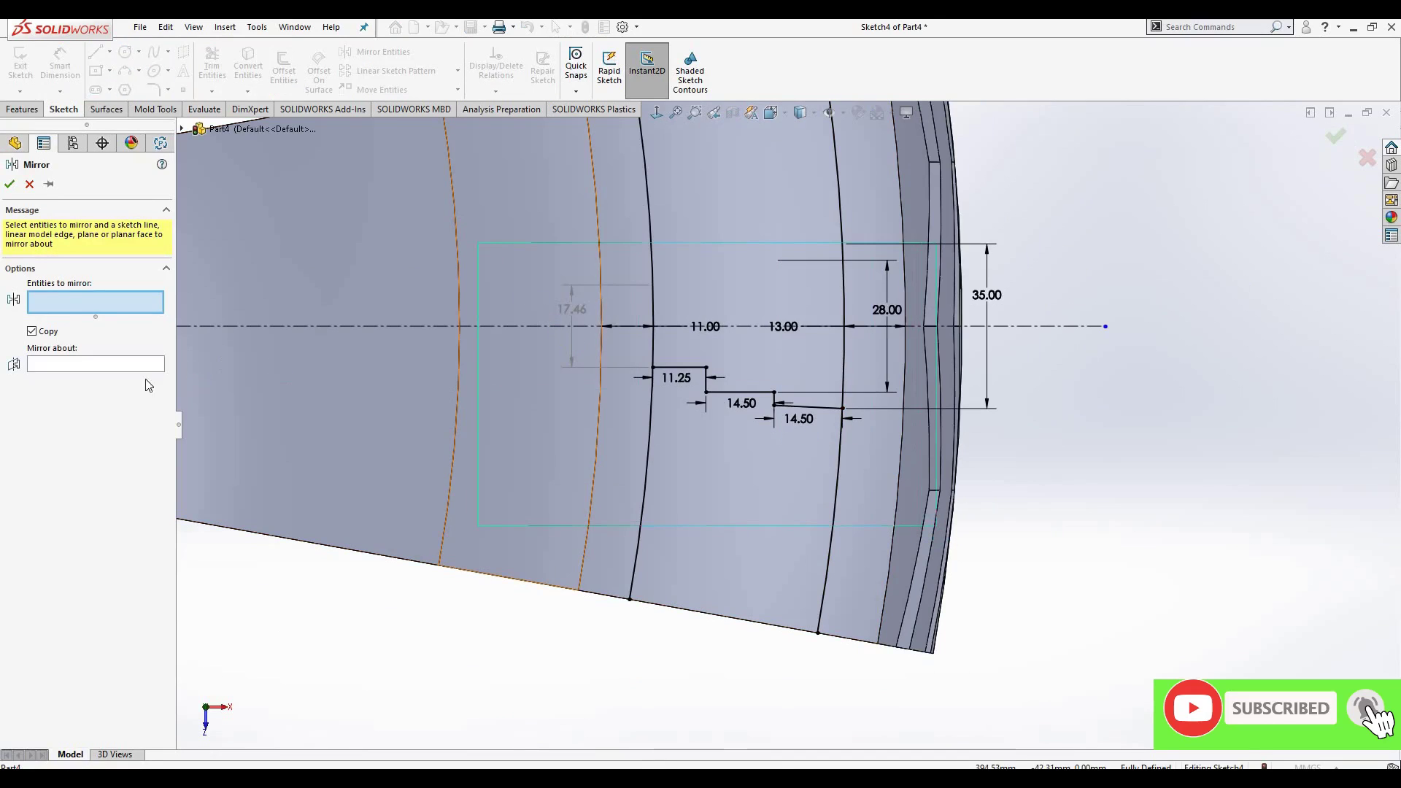
left_click(400, 327)
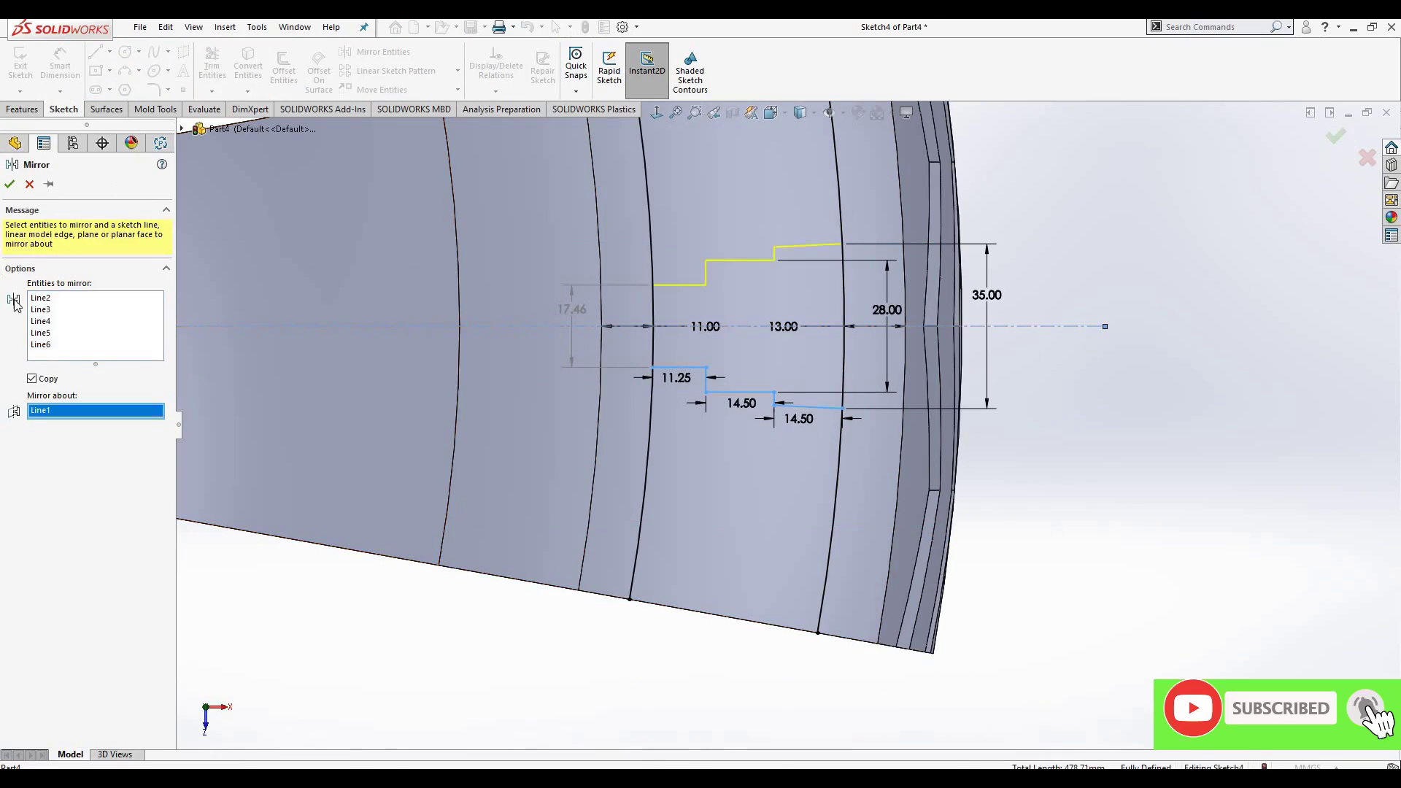
key("Return")
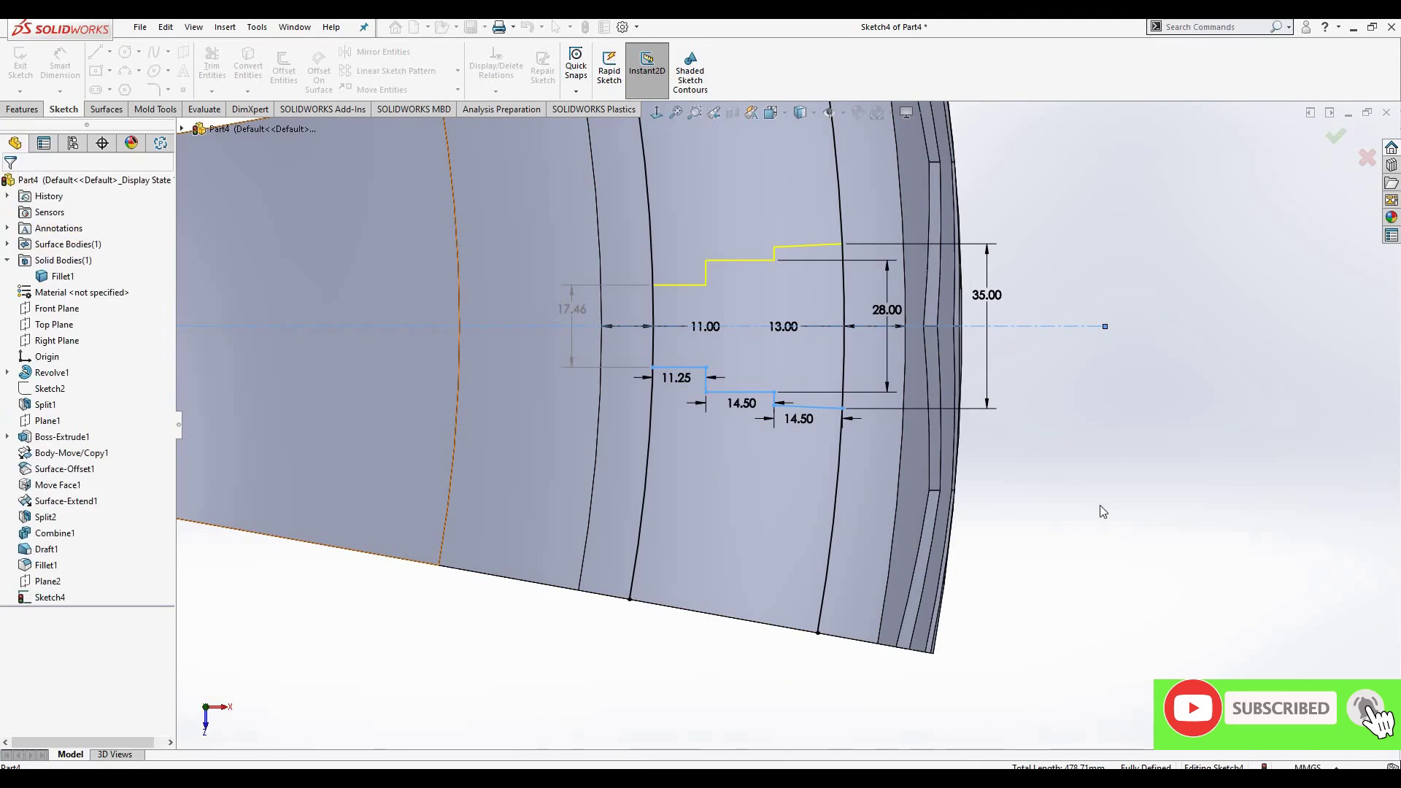
- Power-trim the extra boundary segments, leaving a closed zigzag groove outline
key("t")
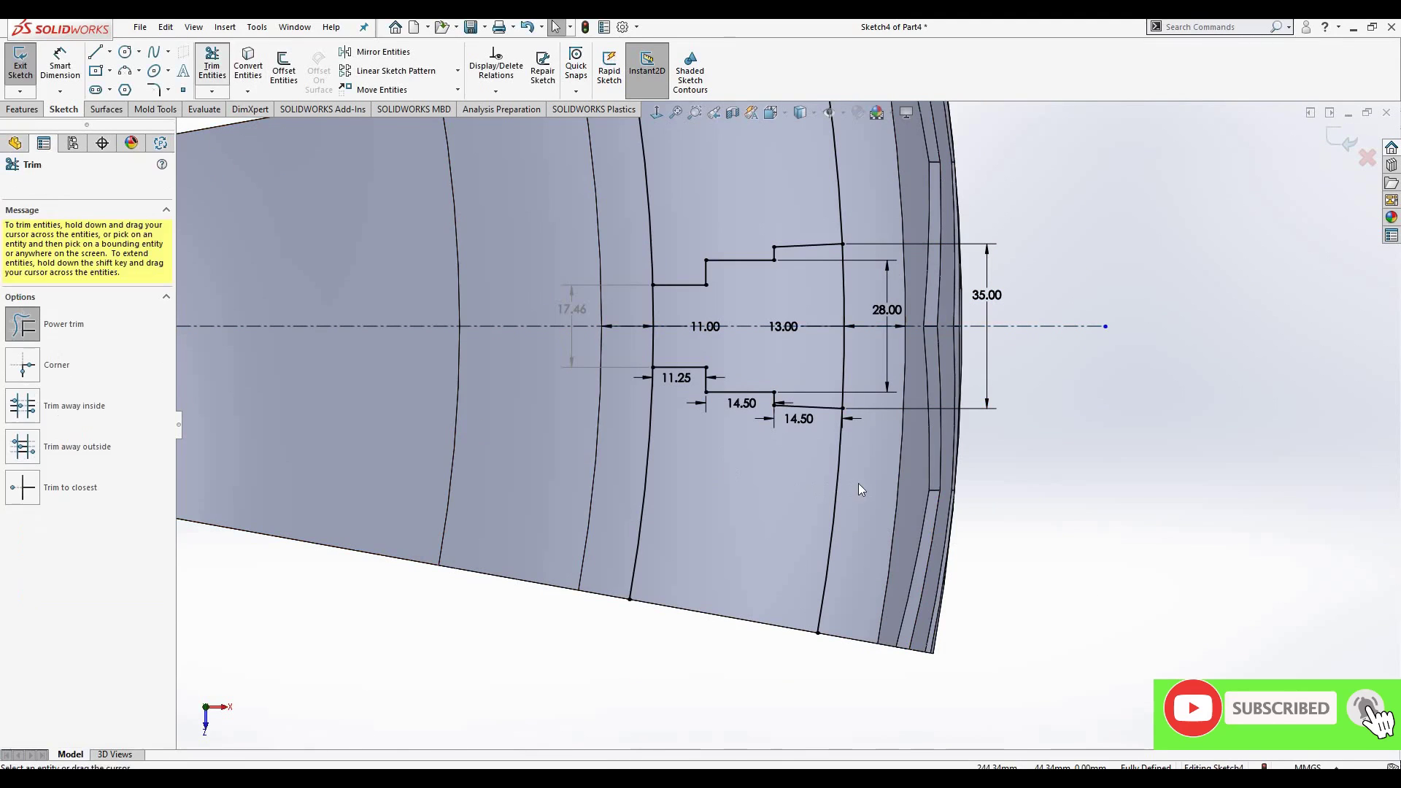
left_click_drag(858, 483, 644, 498)
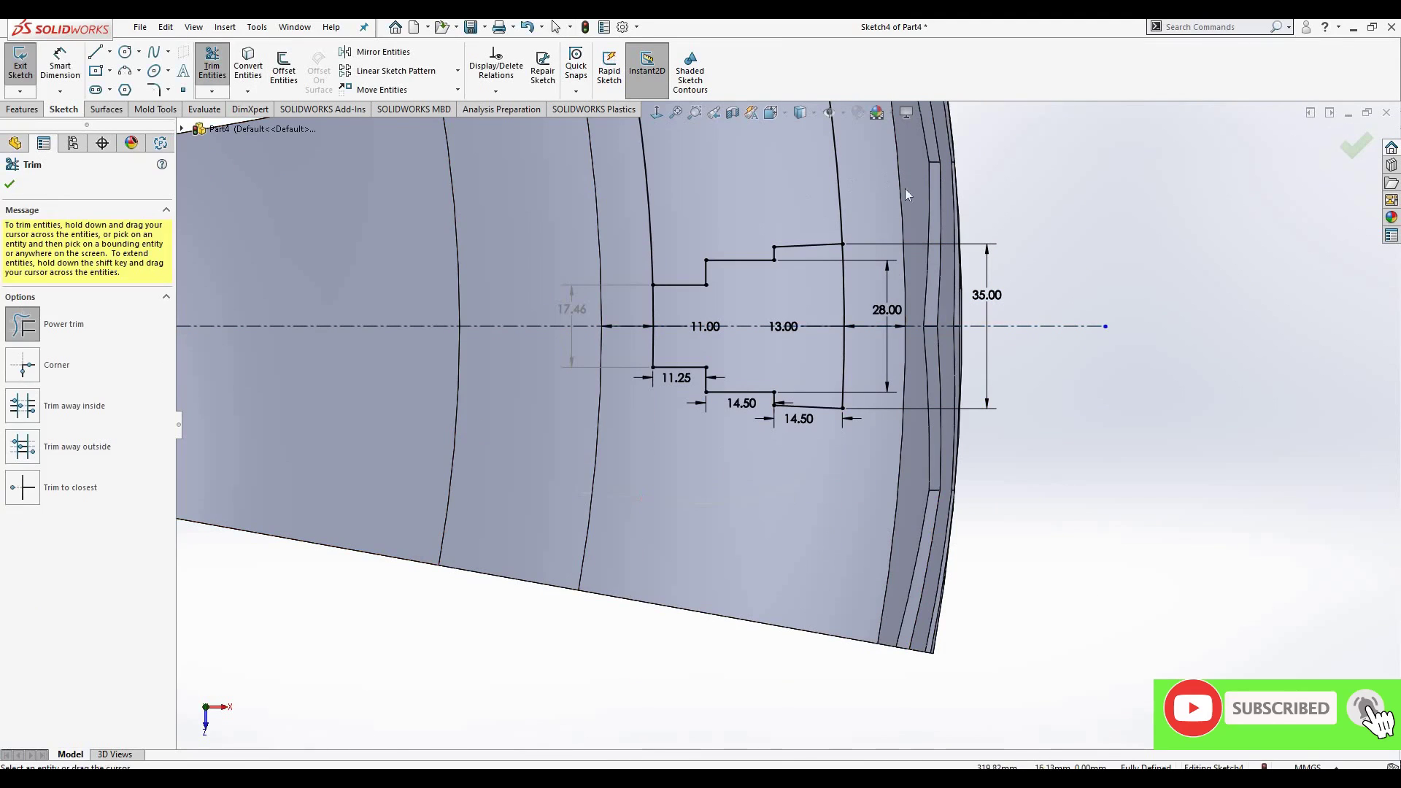
left_click(9, 184)
- Extrude Sketch4 to a reversed 4 mm offset from the tire's outer face as a separate body
left_click(22, 109)
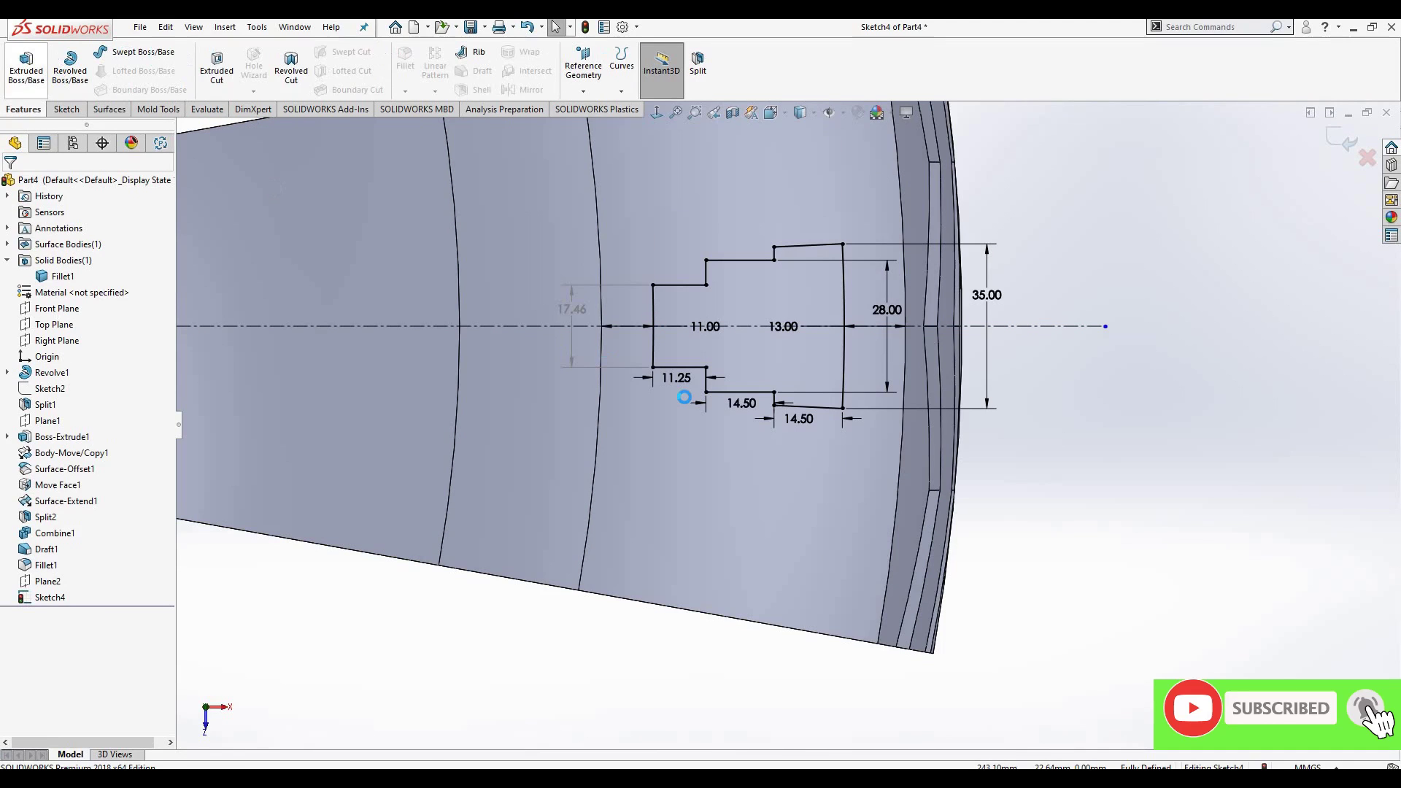
left_click(26, 66)
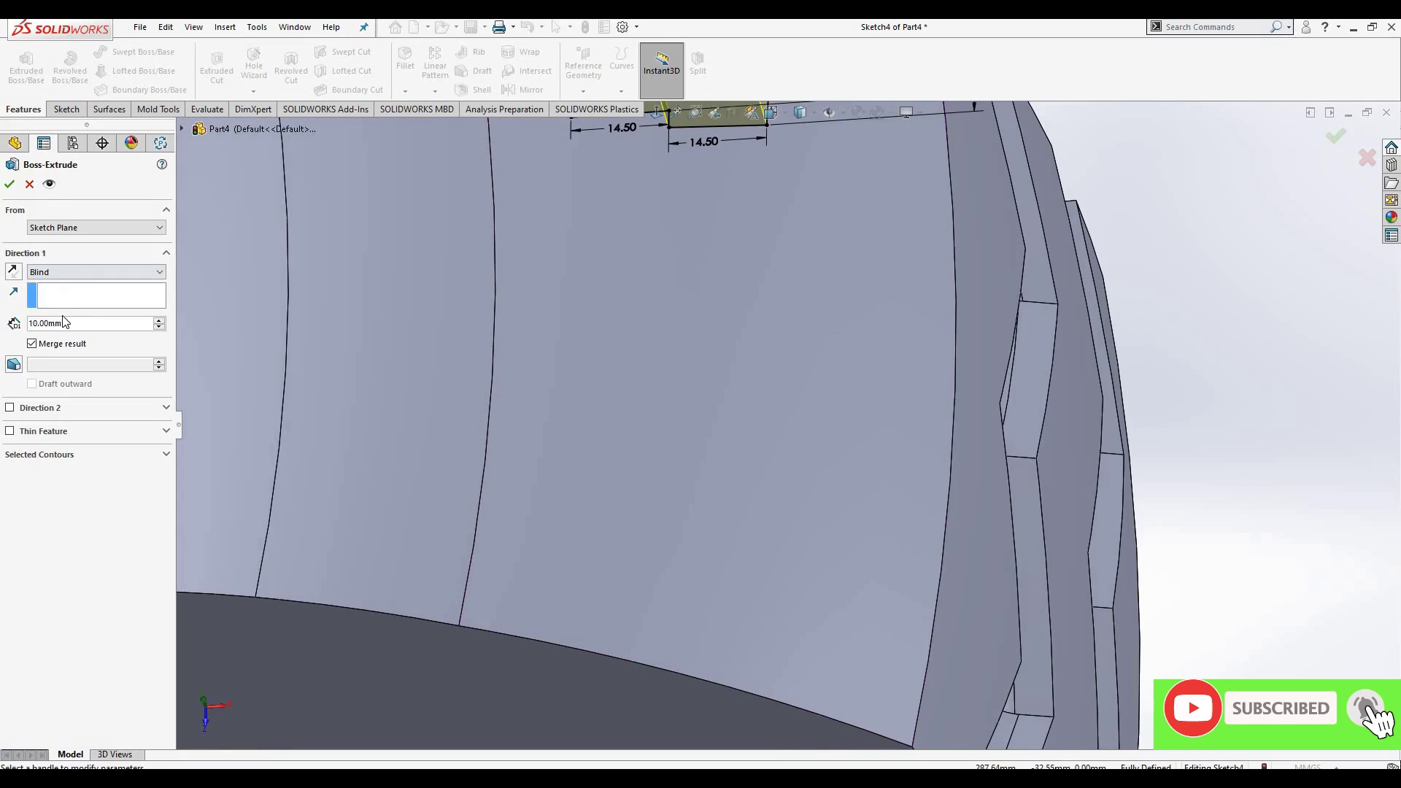
left_click(95, 271)
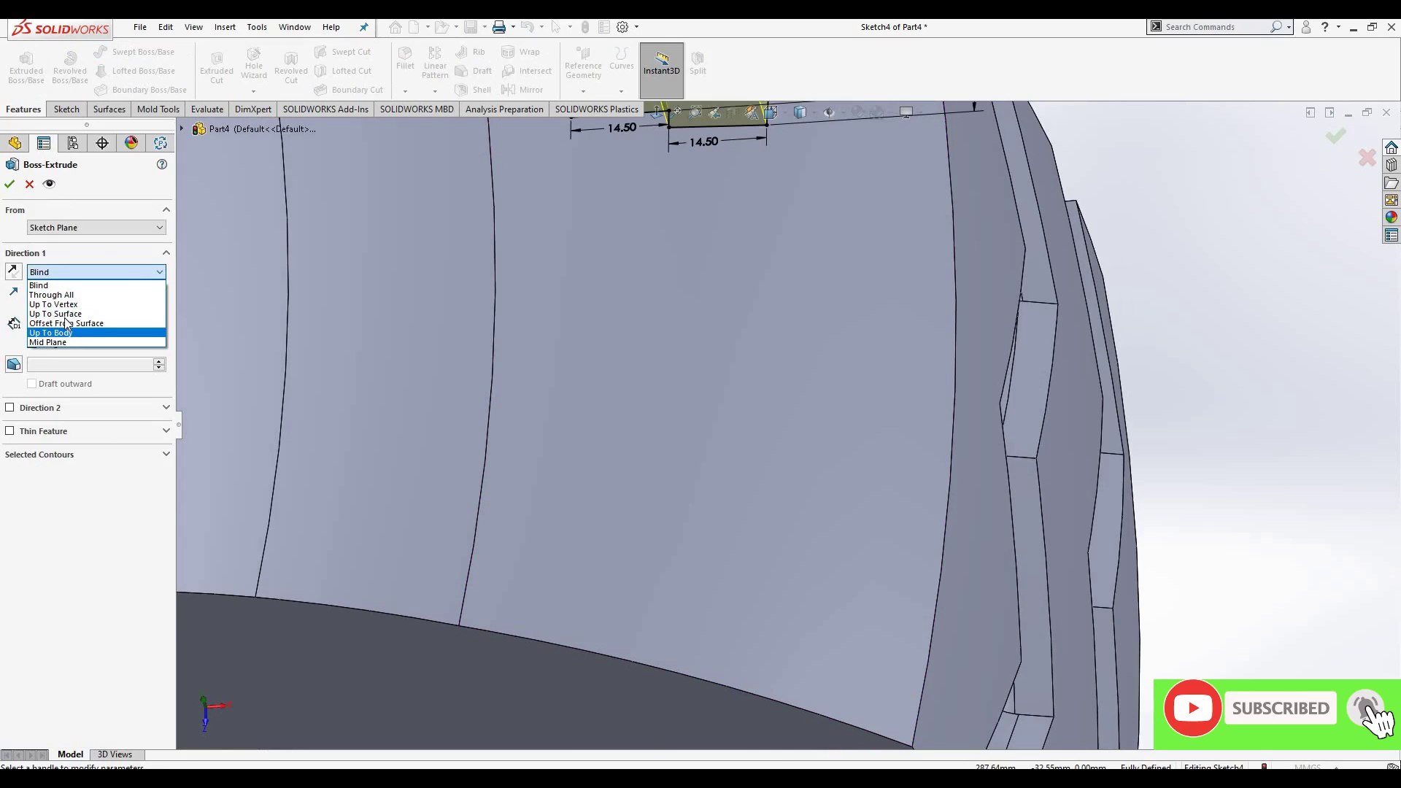
left_click(44, 327)
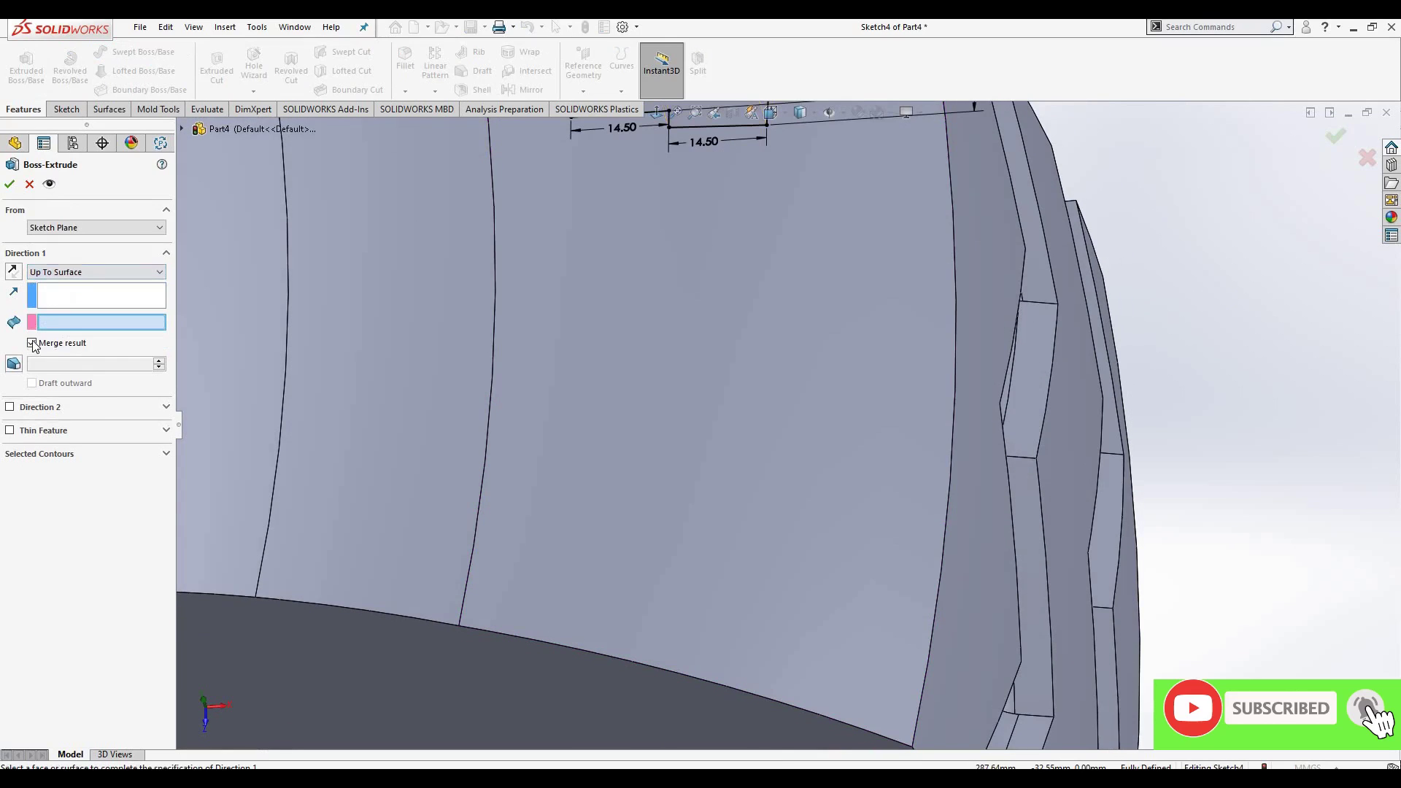
left_click(689, 422)
mouse_move(650, 248)
middle_mouse_down()
mouse_move(656, 213)
mouse_move(657, 225)
middle_mouse_up()
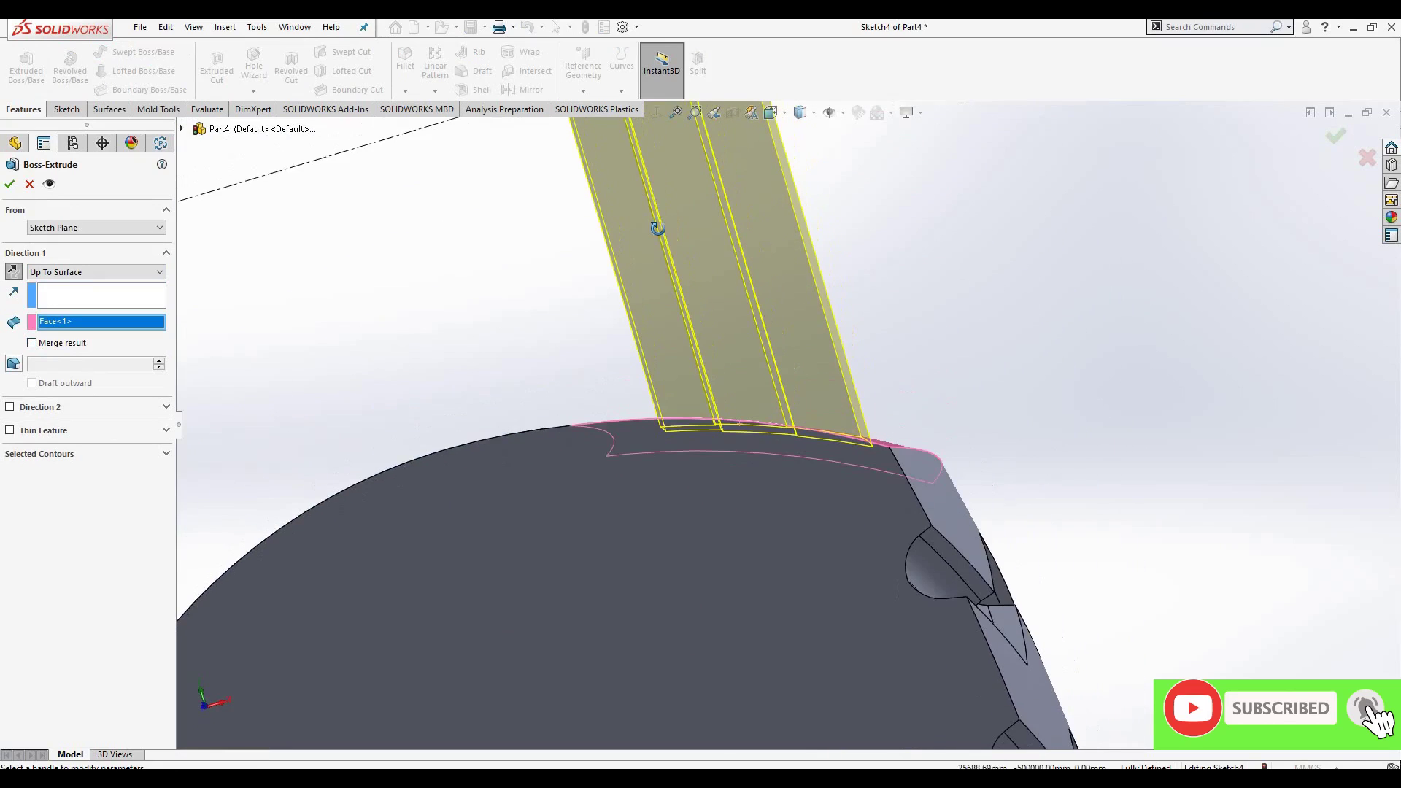
left_click(87, 272)
left_click(63, 345)
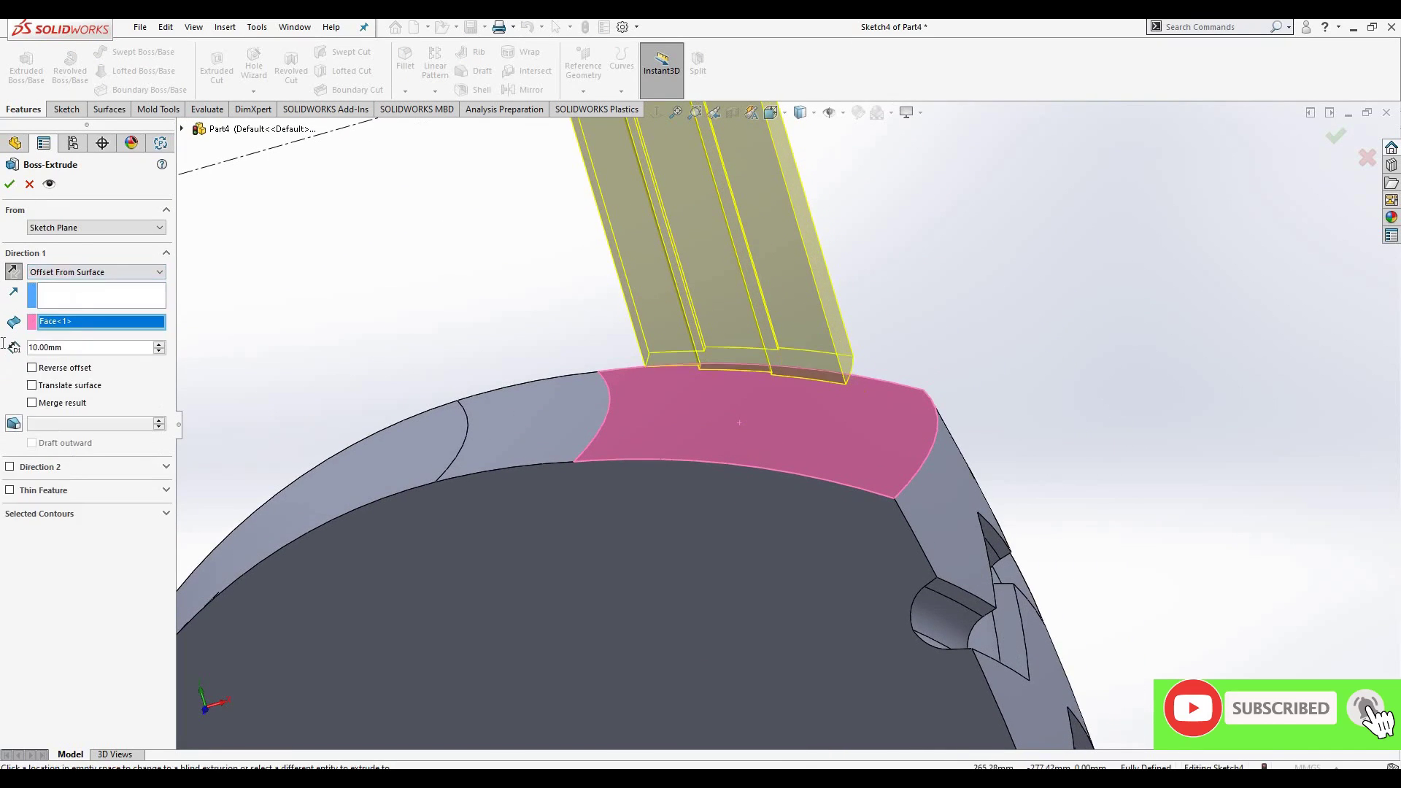
type("4")
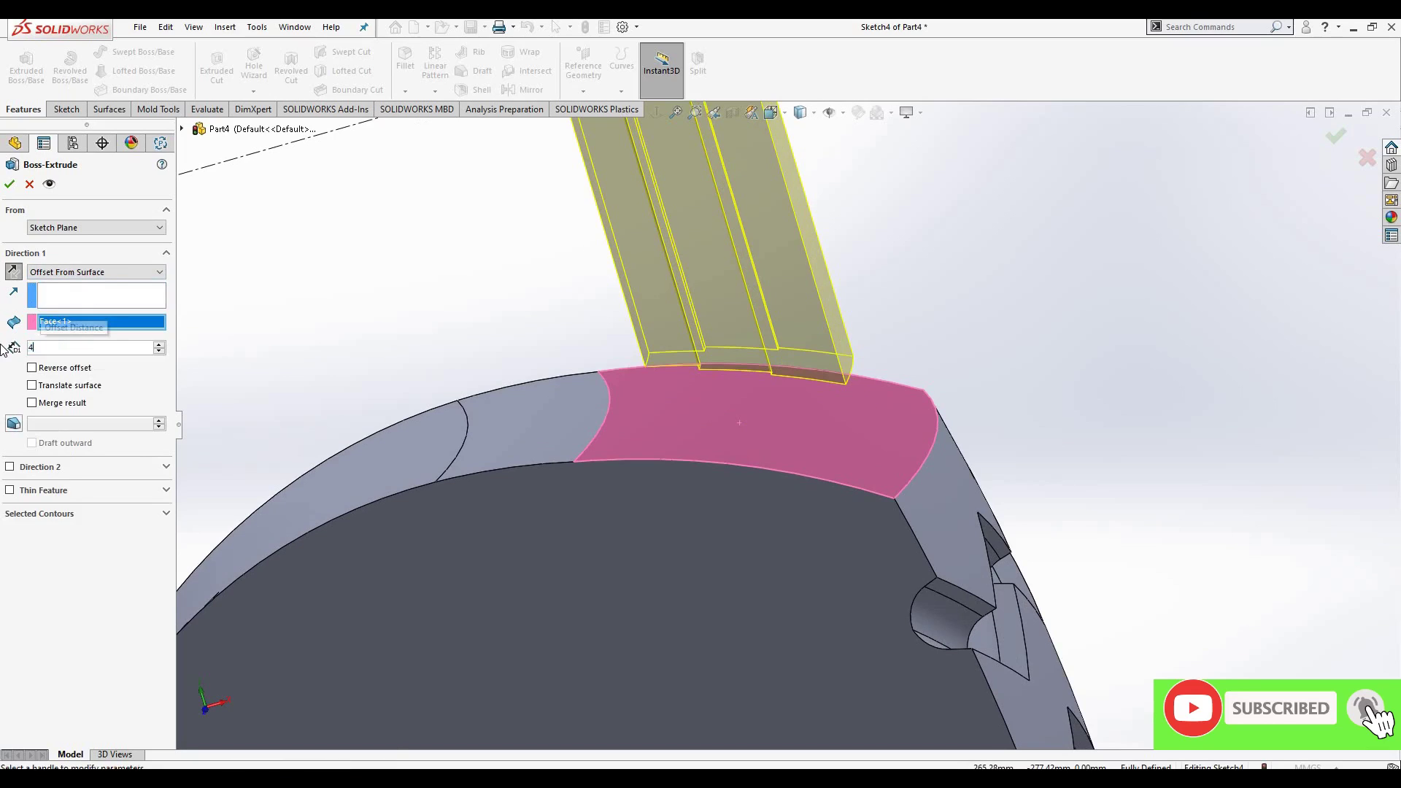
key("Return")
key("Tab")
key("space")
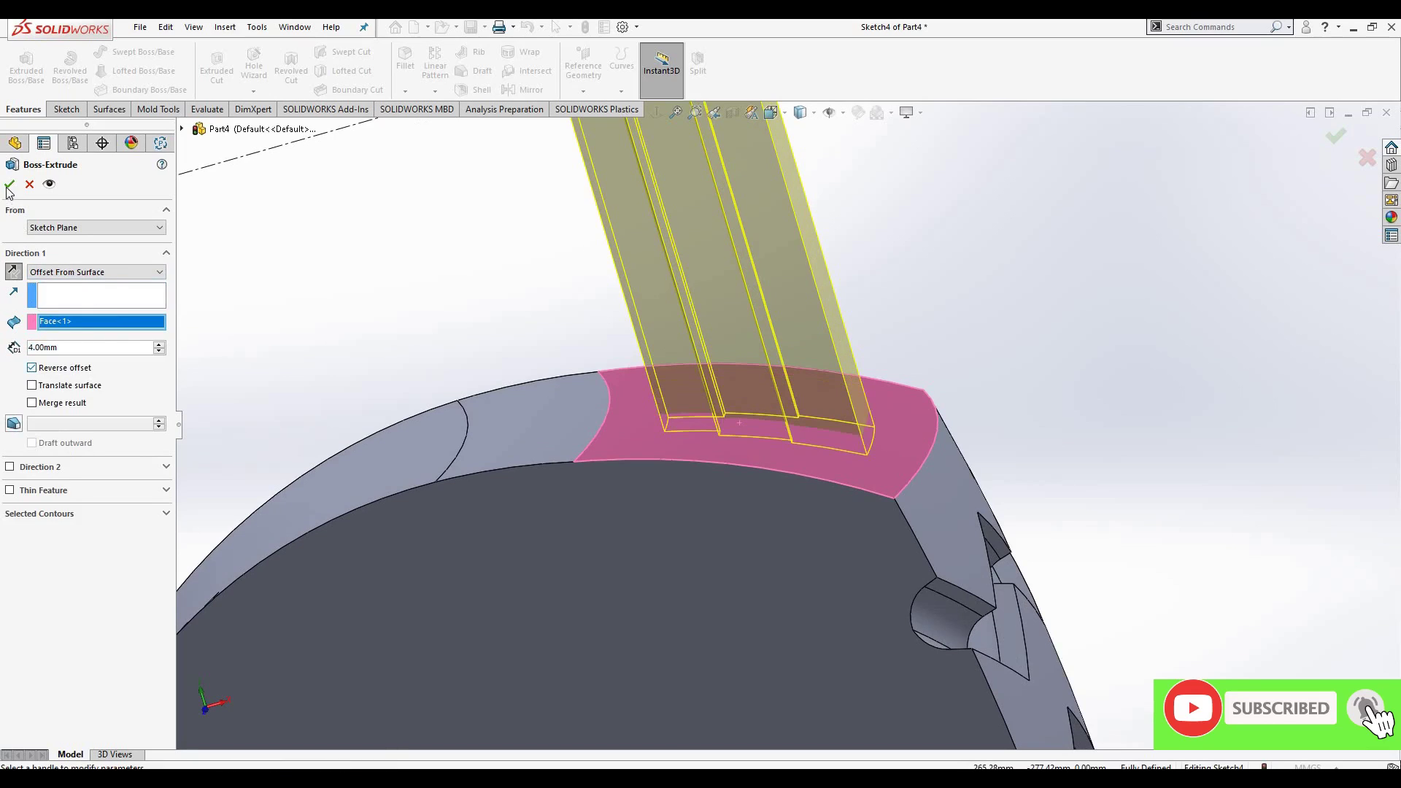
key("Return")
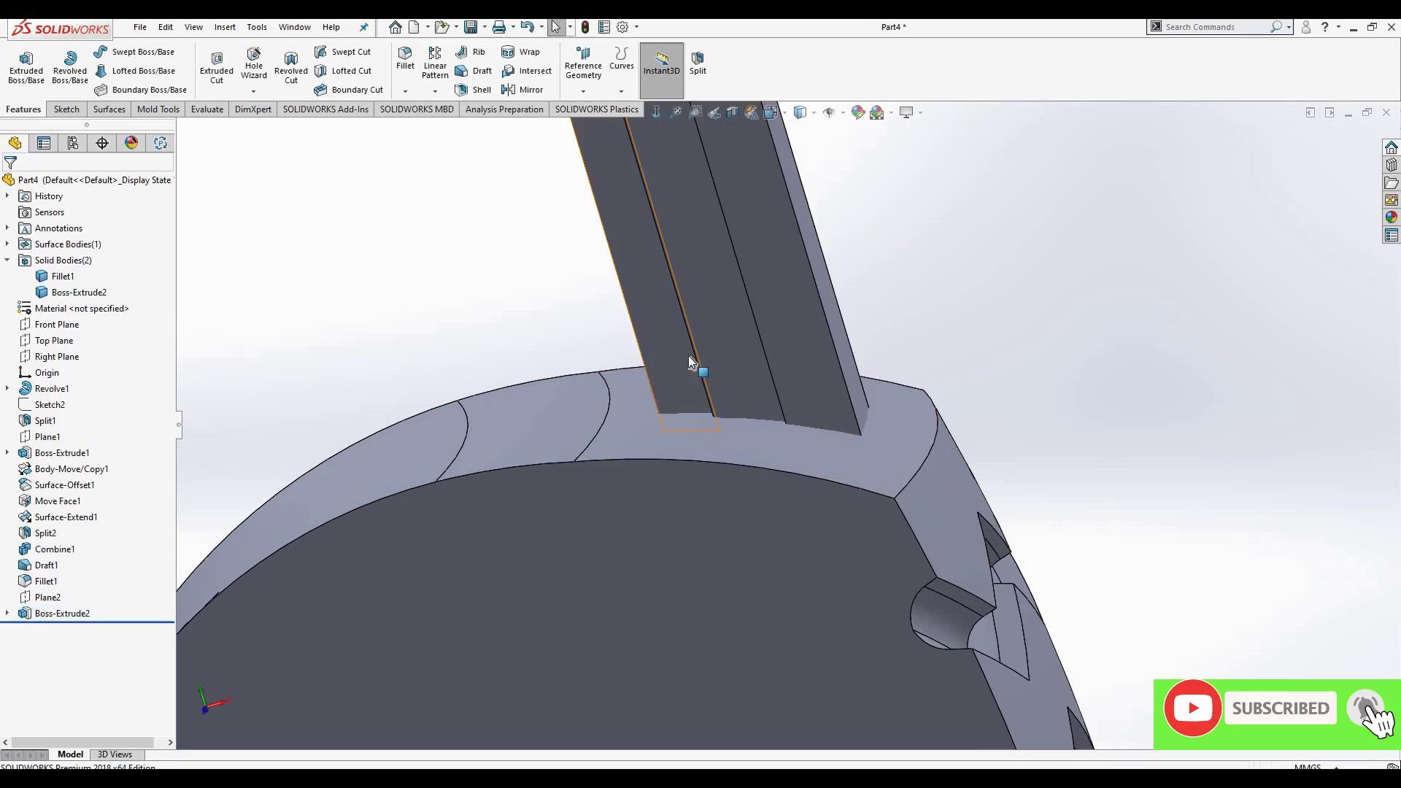
scroll(689, 356, "up", 5)
- Circular-pattern the Boss-Extrude2 block body 10° in both directions about the circular edge
mouse_move(789, 638)
middle_mouse_down()
mouse_move(721, 691)
mouse_move(53, 214)
middle_mouse_up()
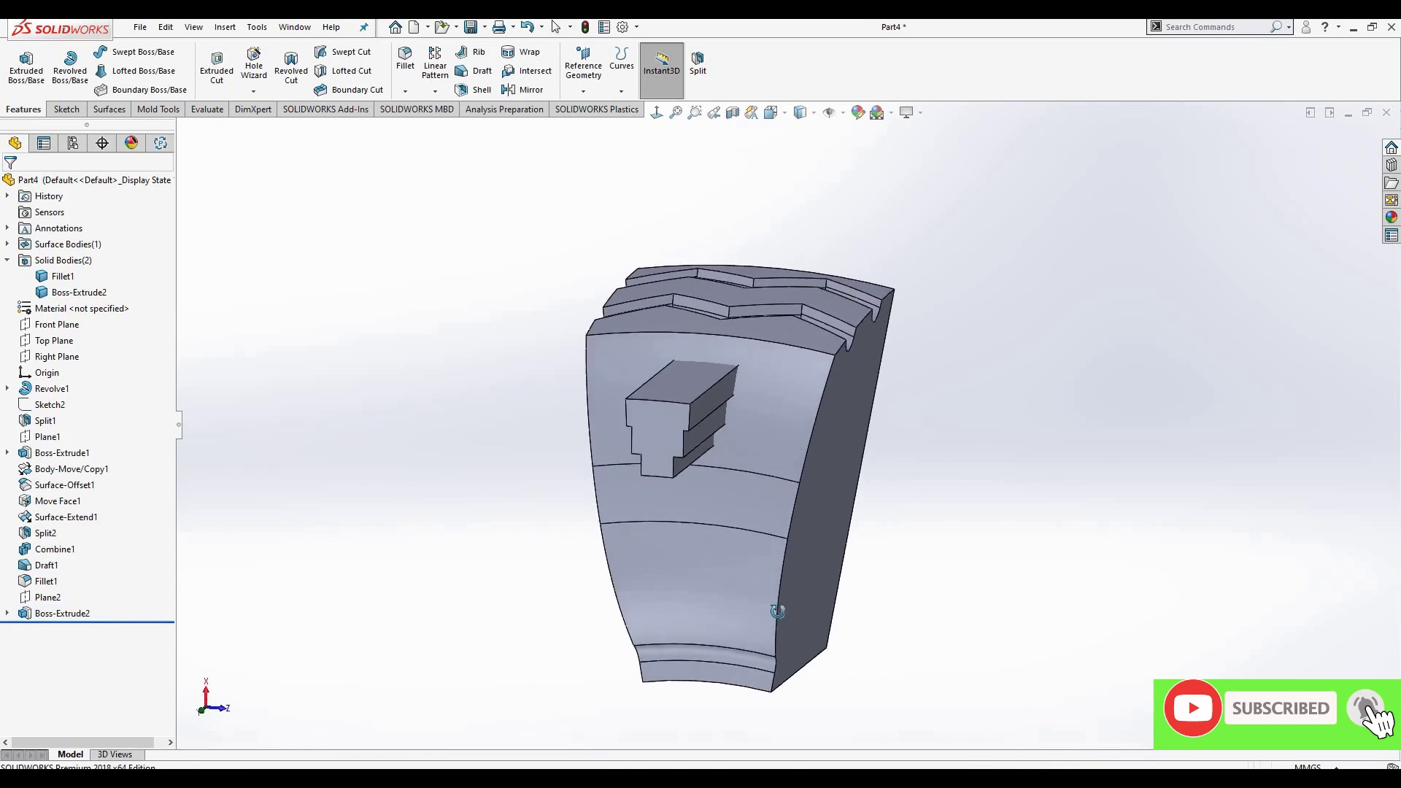
left_click(435, 92)
key("Return")
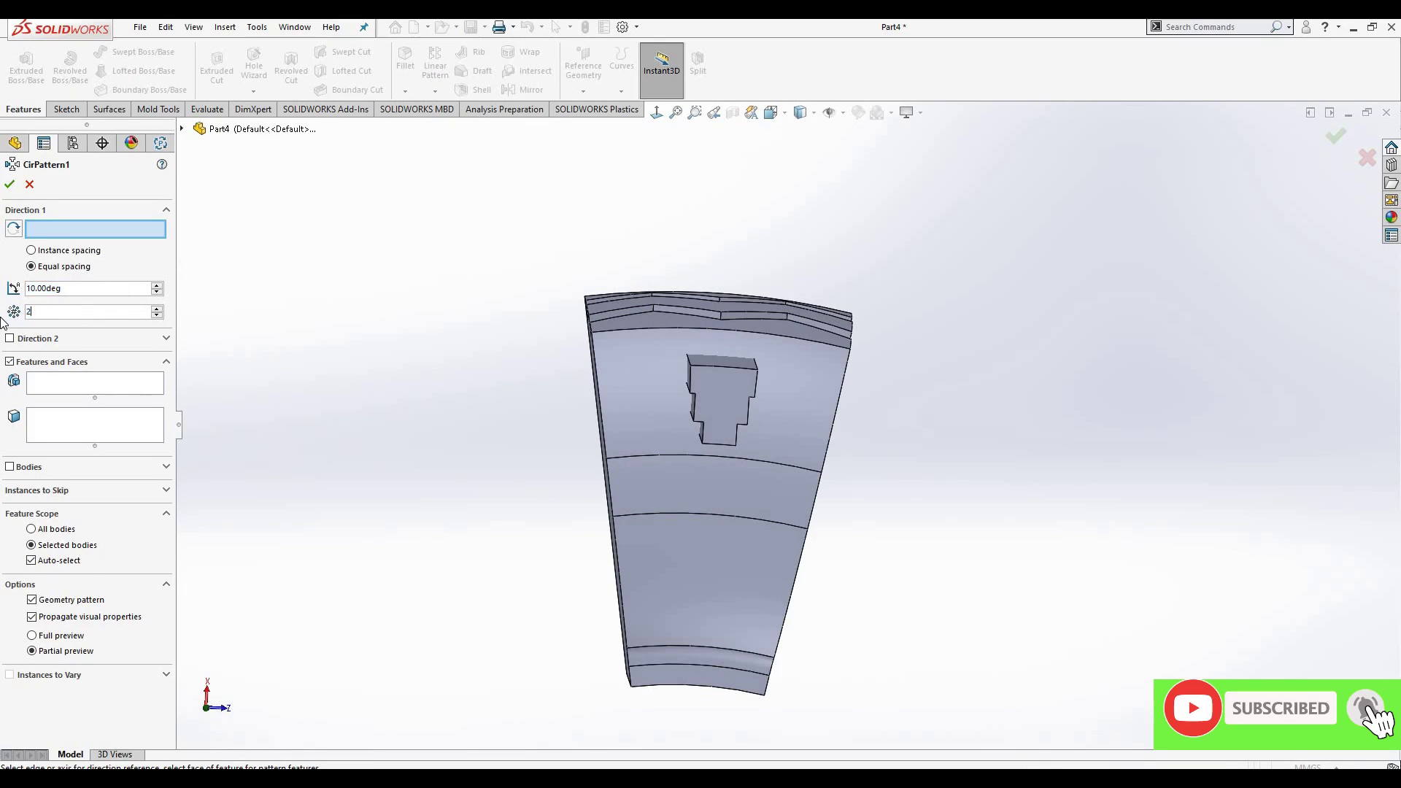
left_click(640, 455)
left_click(9, 466)
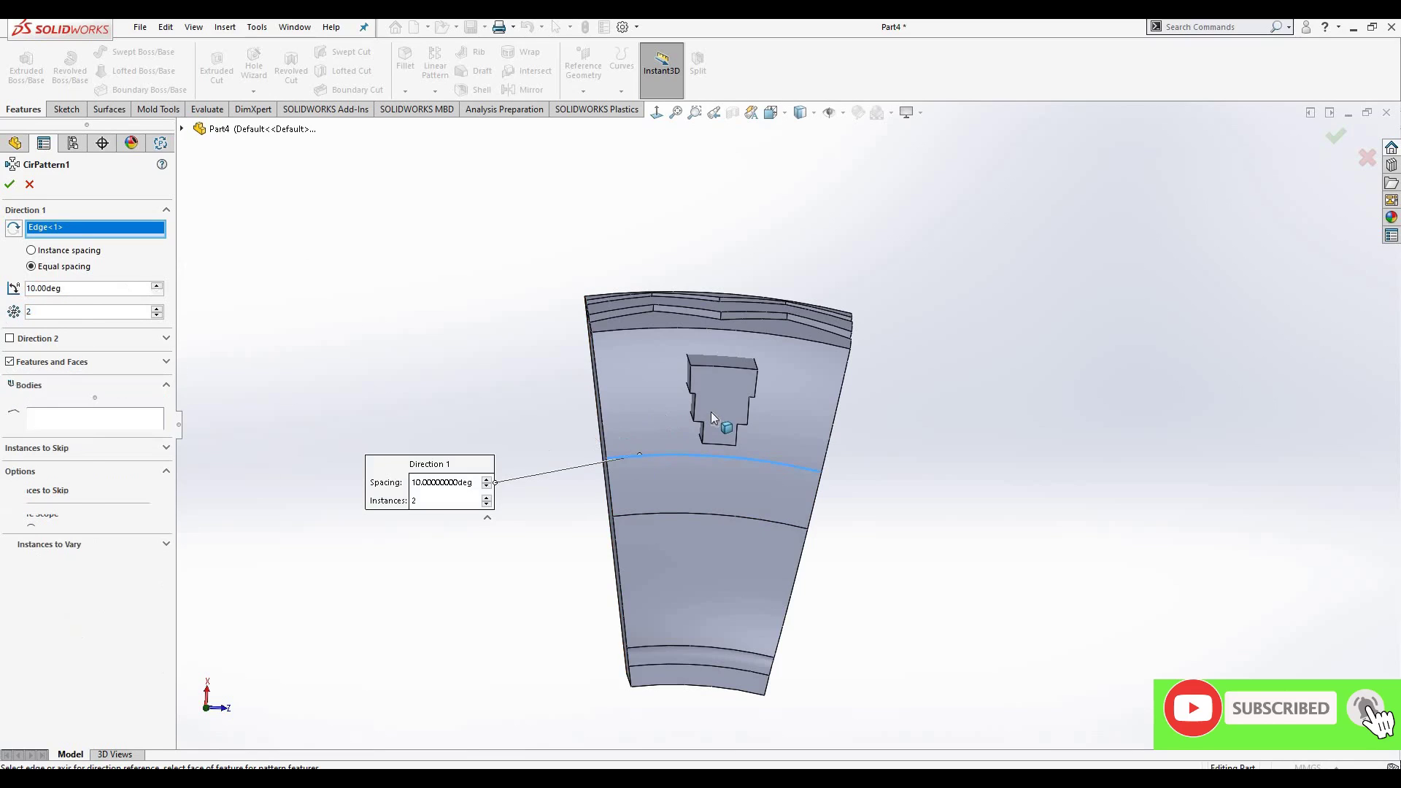
left_click(725, 420)
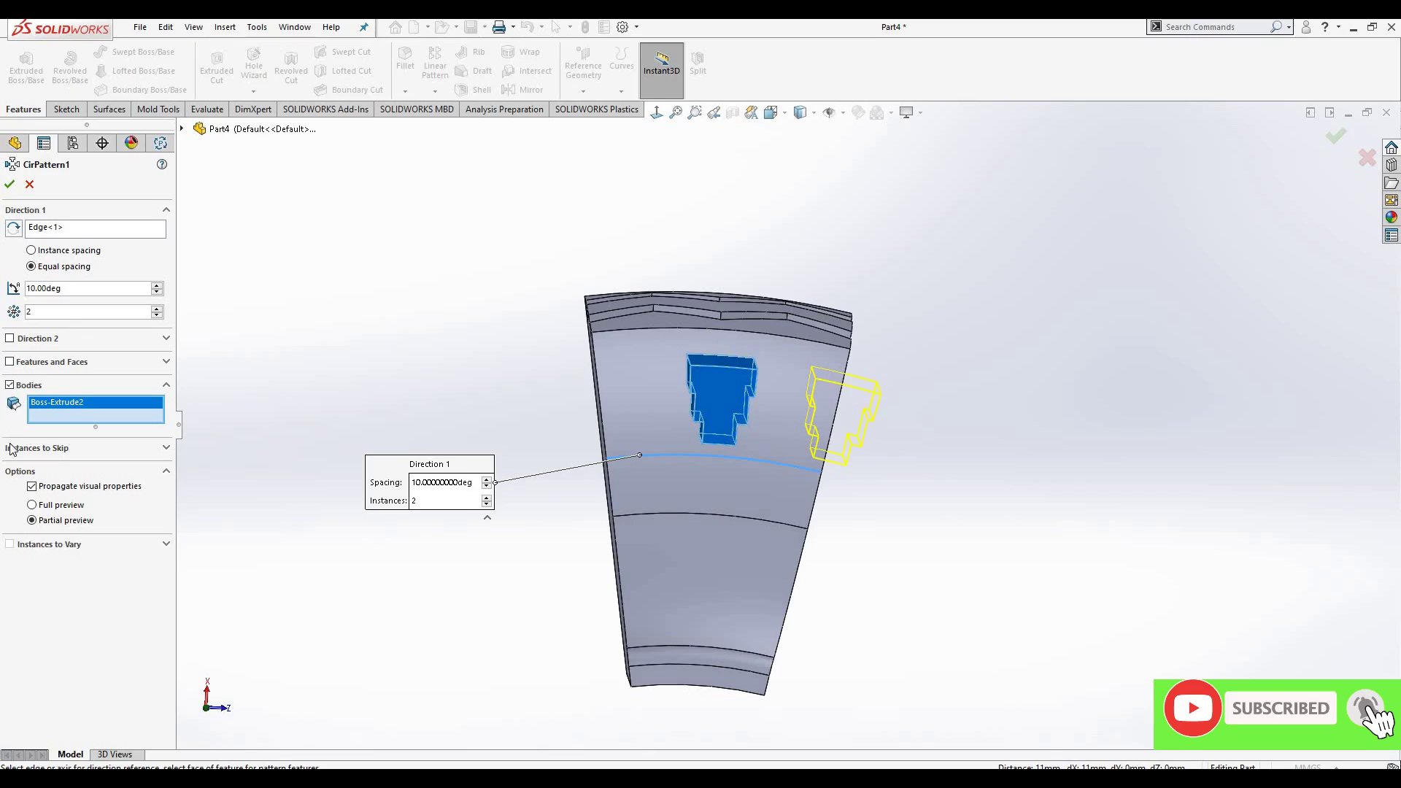
left_click(10, 339)
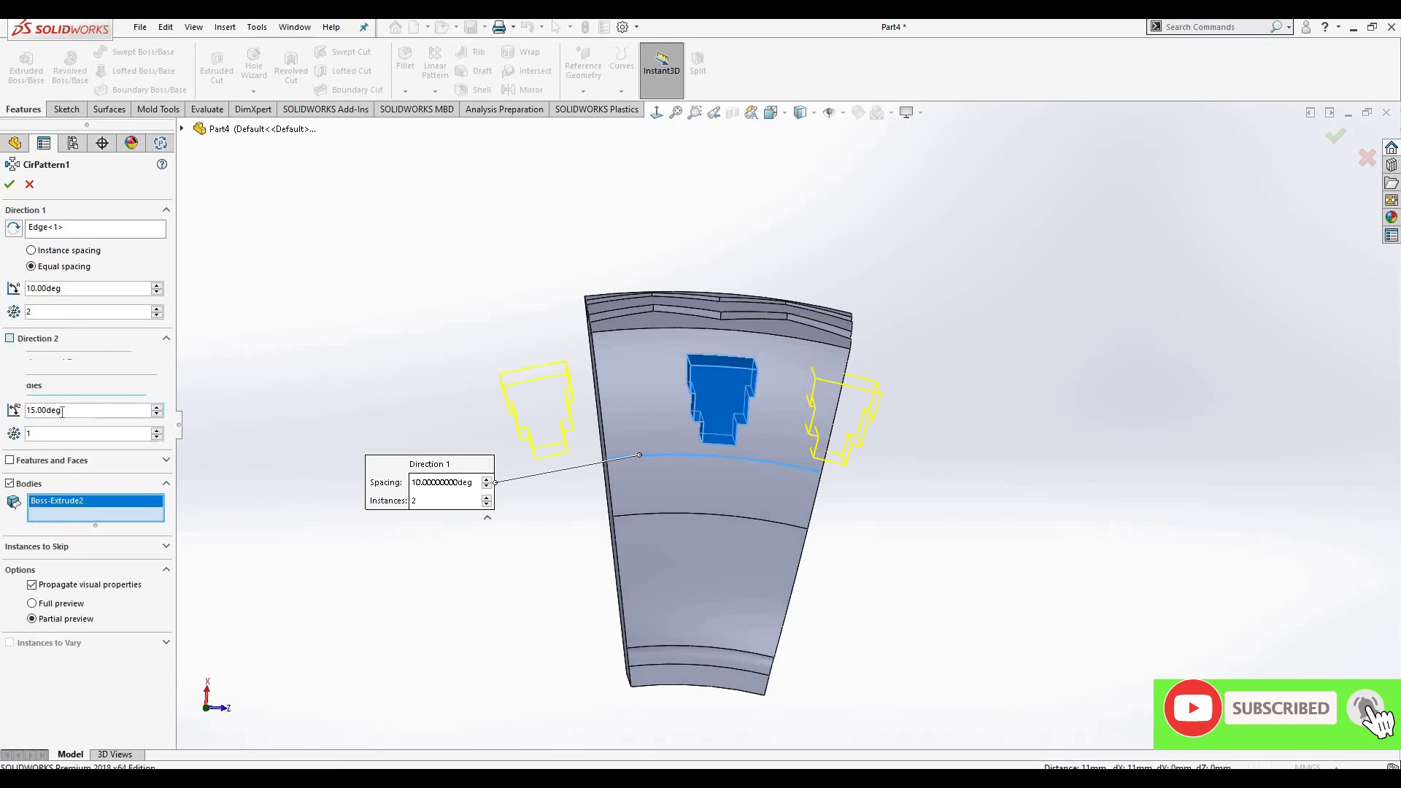
type("10")
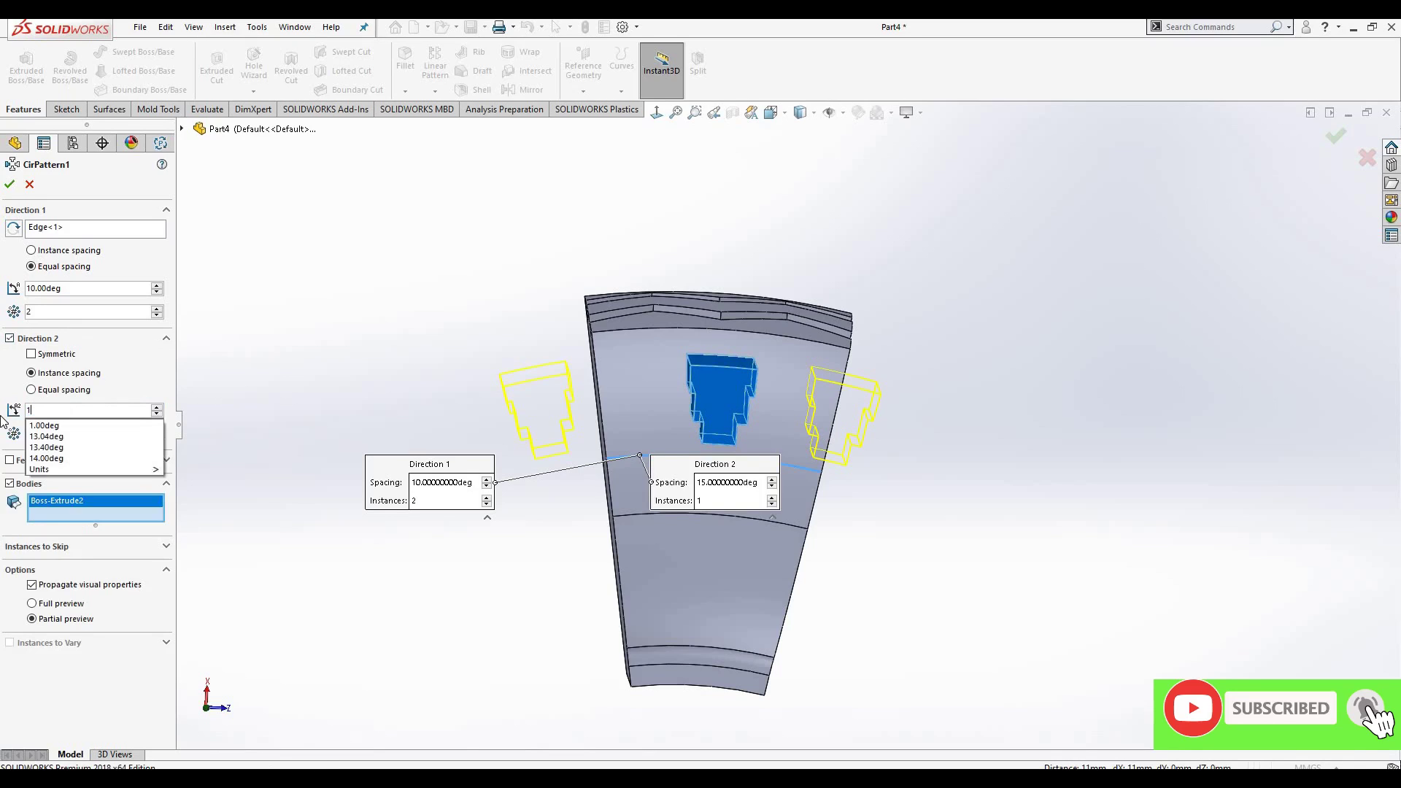
key("Return")
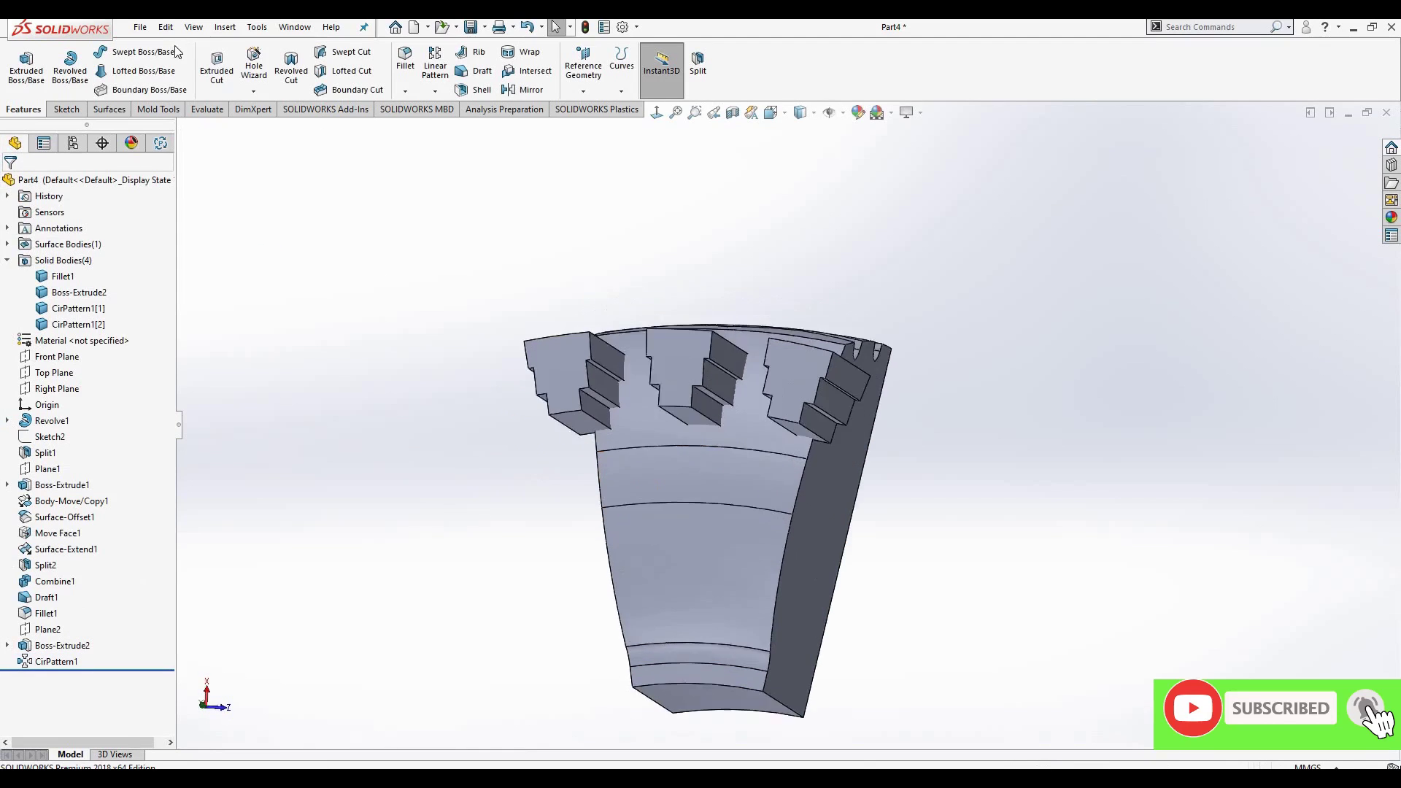
middle_click_drag(620, 390, 679, 408)
left_click(225, 27)
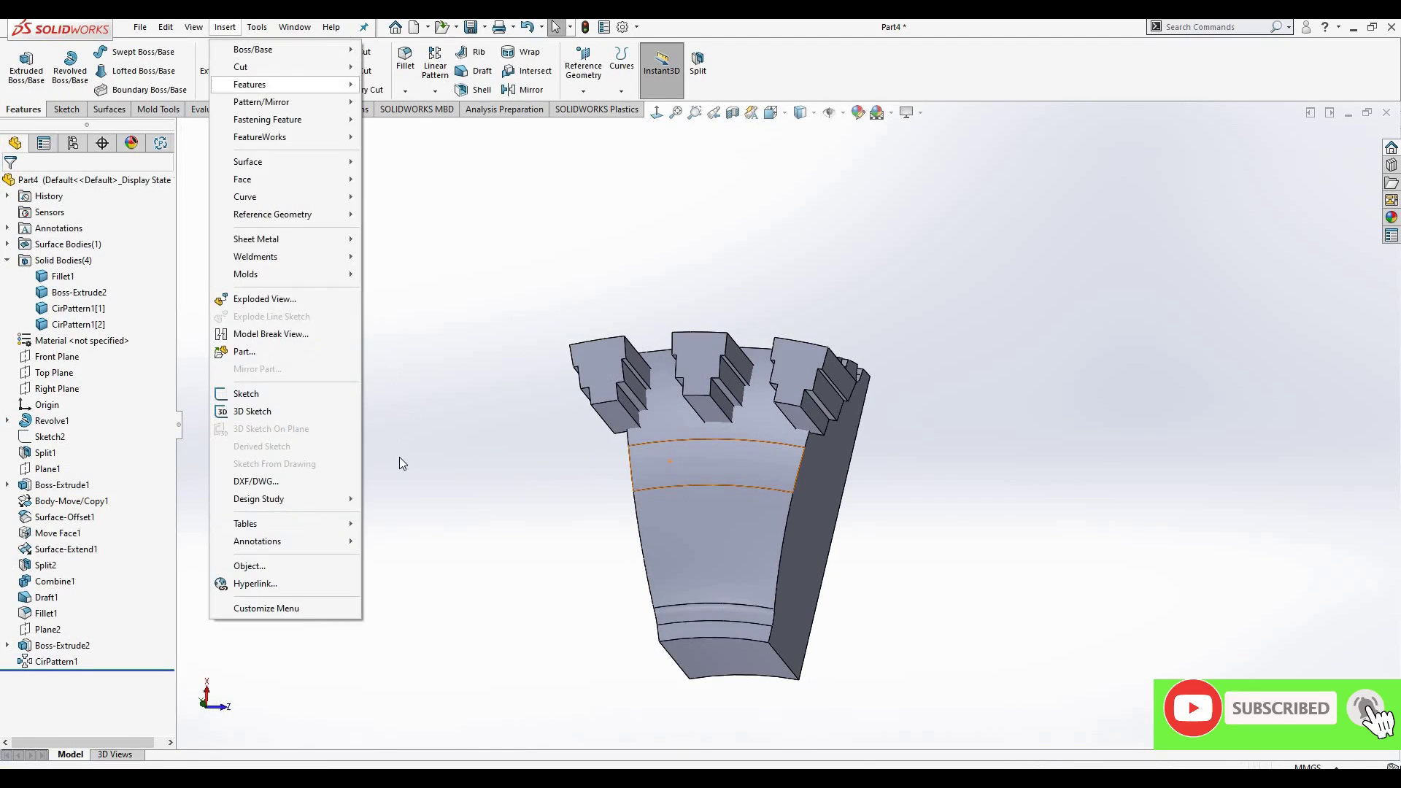
- Combine-subtract the three stepped block bodies from the Fillet1 tire body
mouse_move(249, 85)
key("Return")
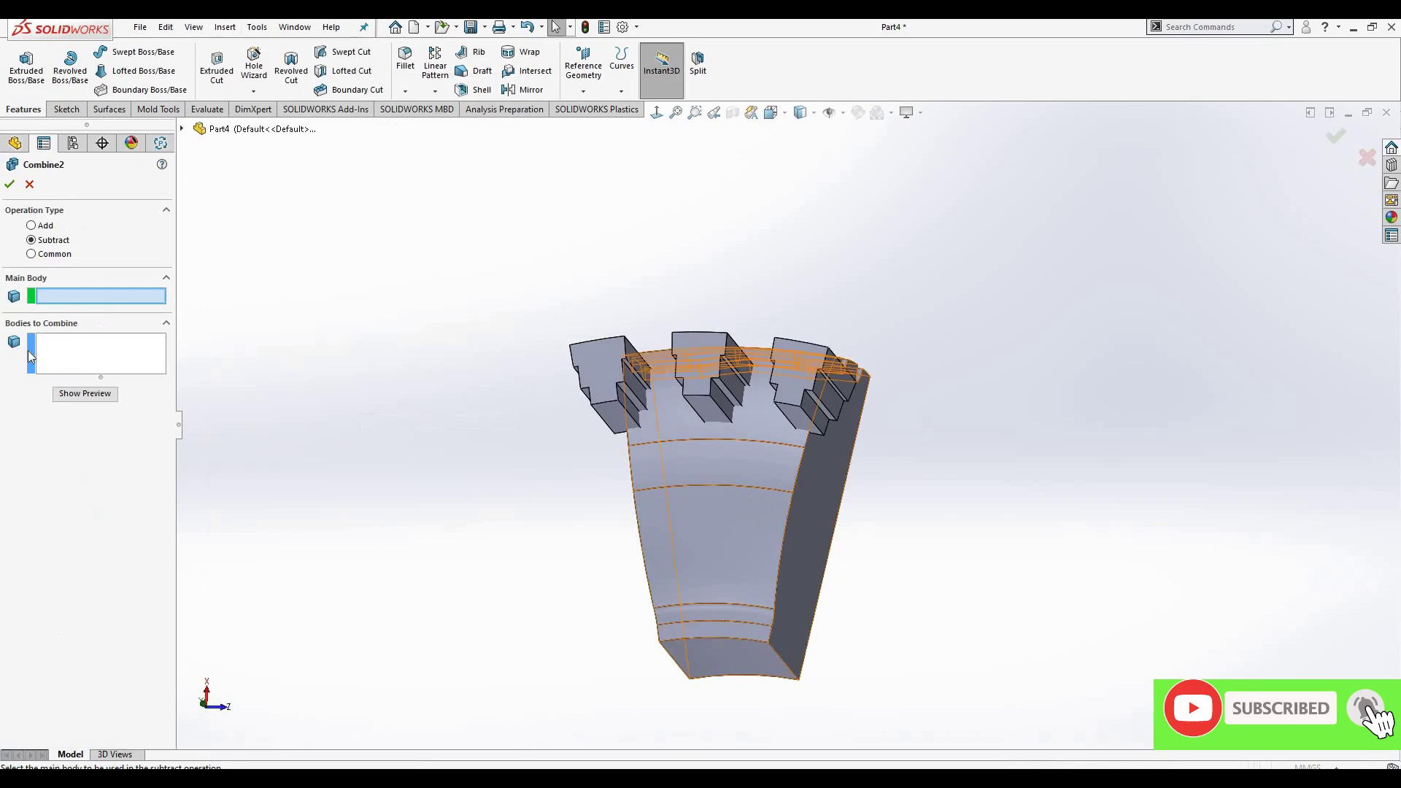
left_click(729, 387)
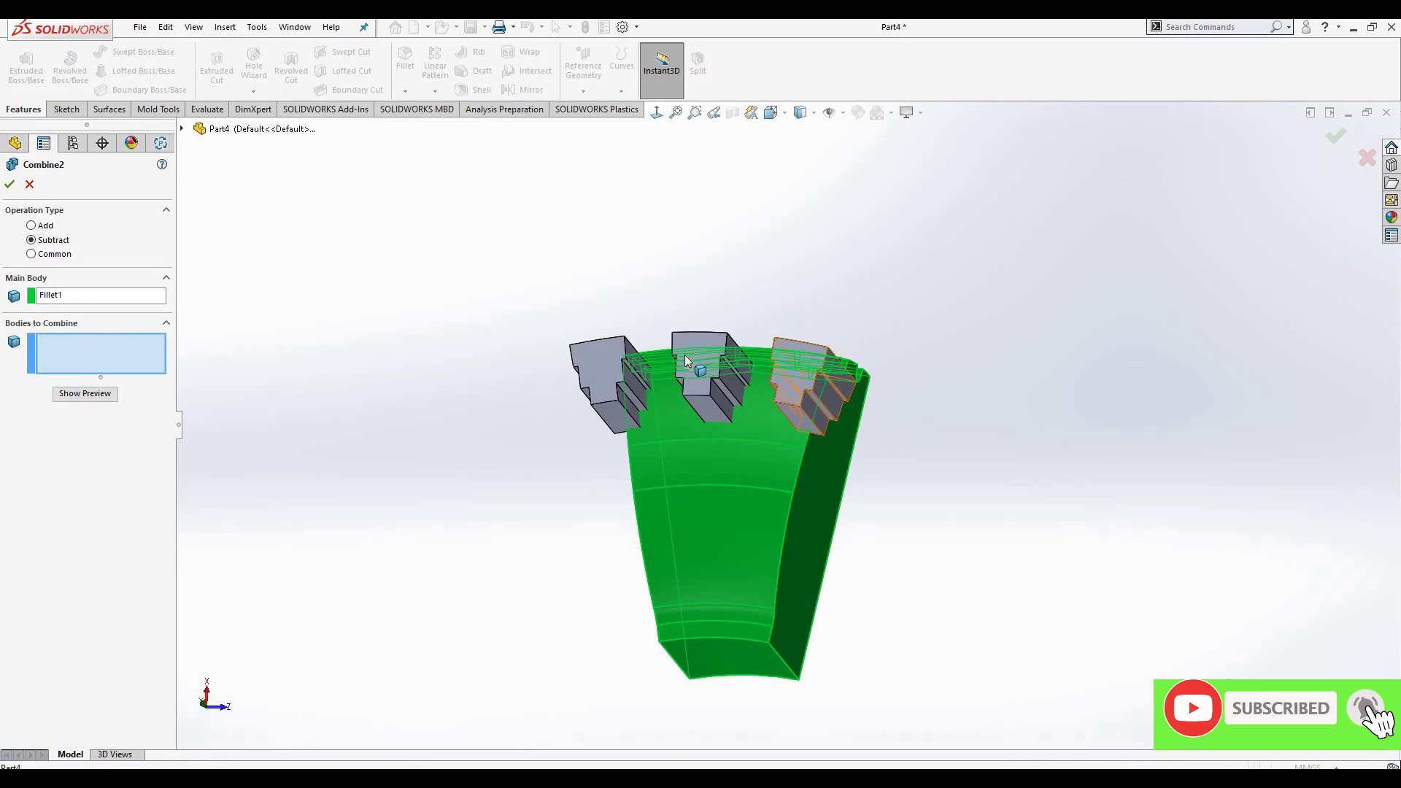
left_click(799, 369)
left_click(701, 369)
left_click(624, 372)
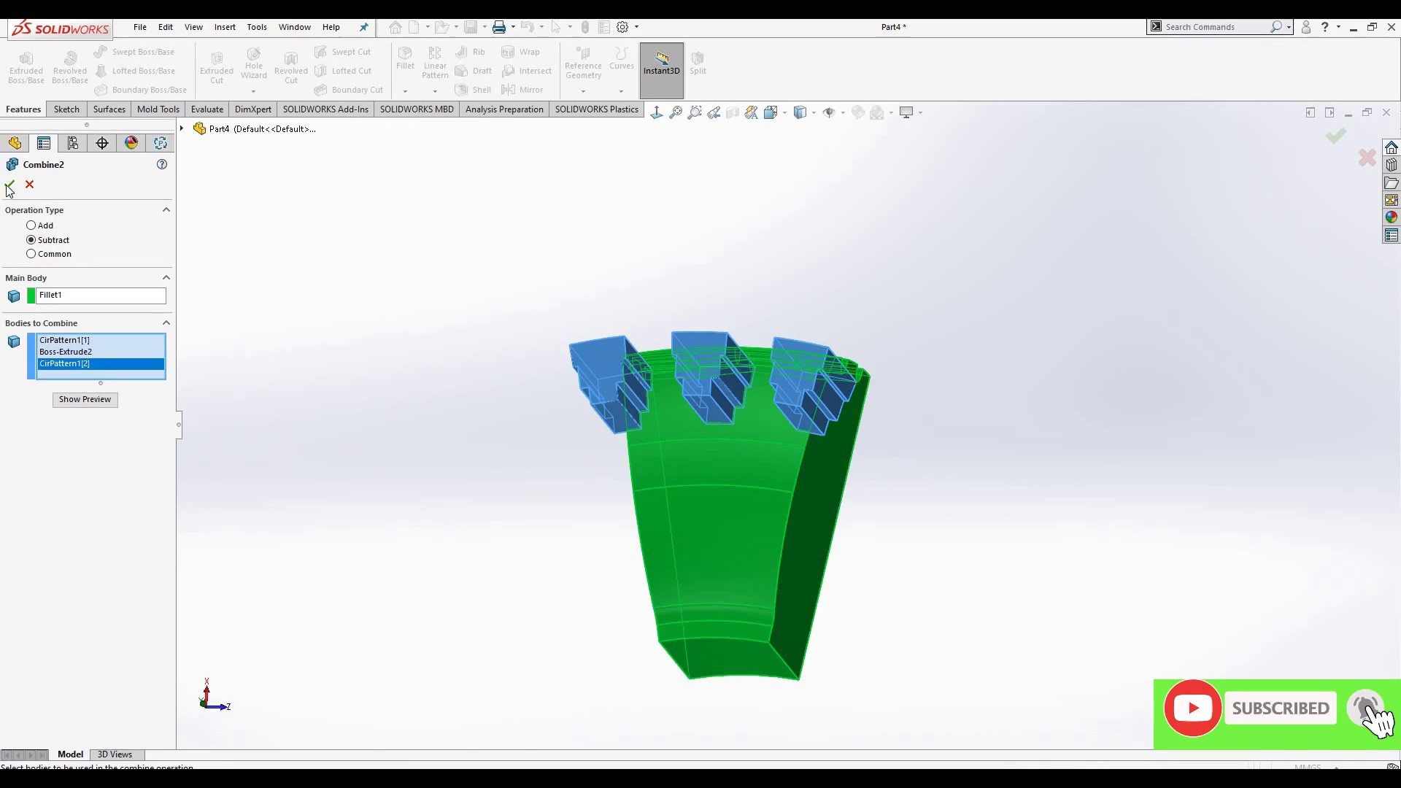
key("Return")
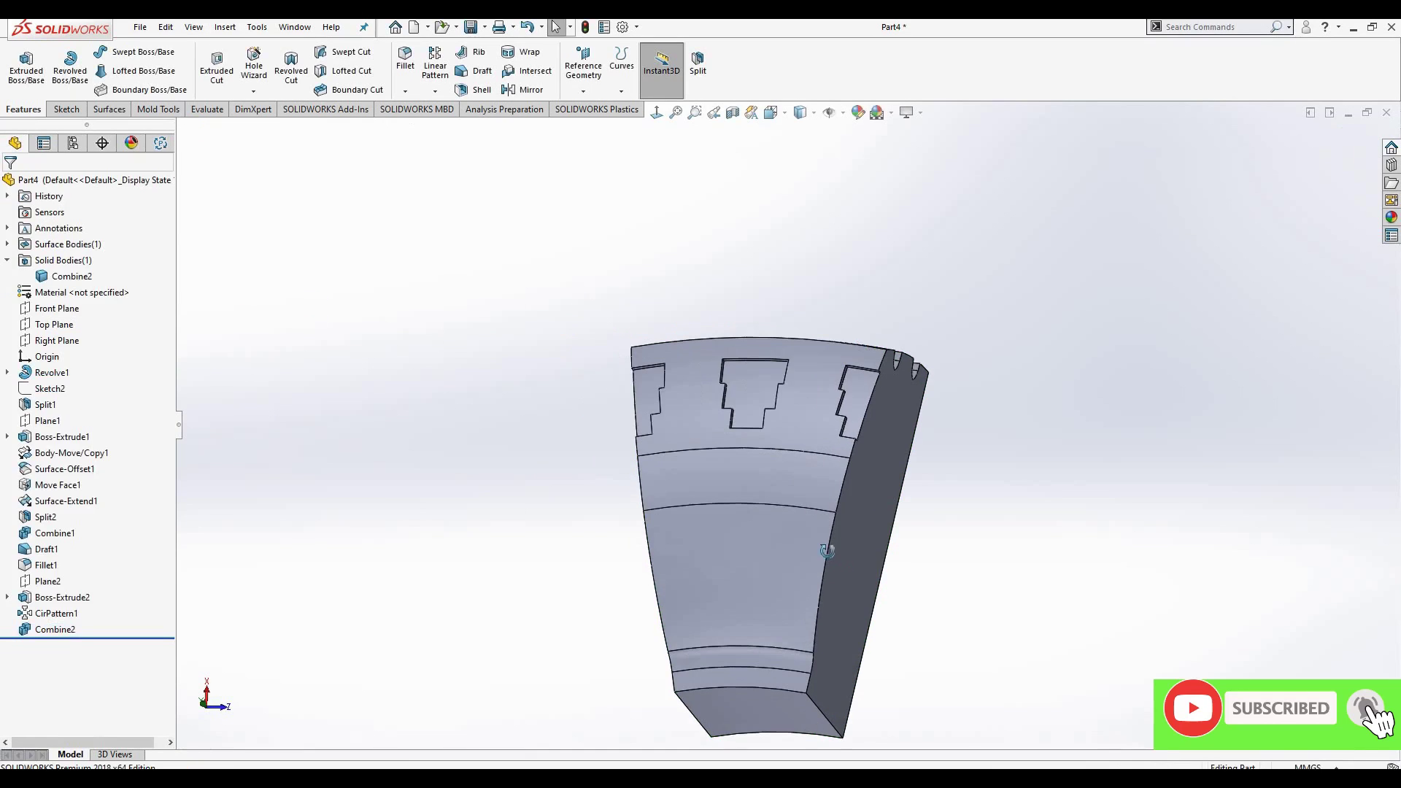
mouse_move(730, 576)
middle_mouse_down()
mouse_move(818, 588)
mouse_move(728, 382)
middle_mouse_up()
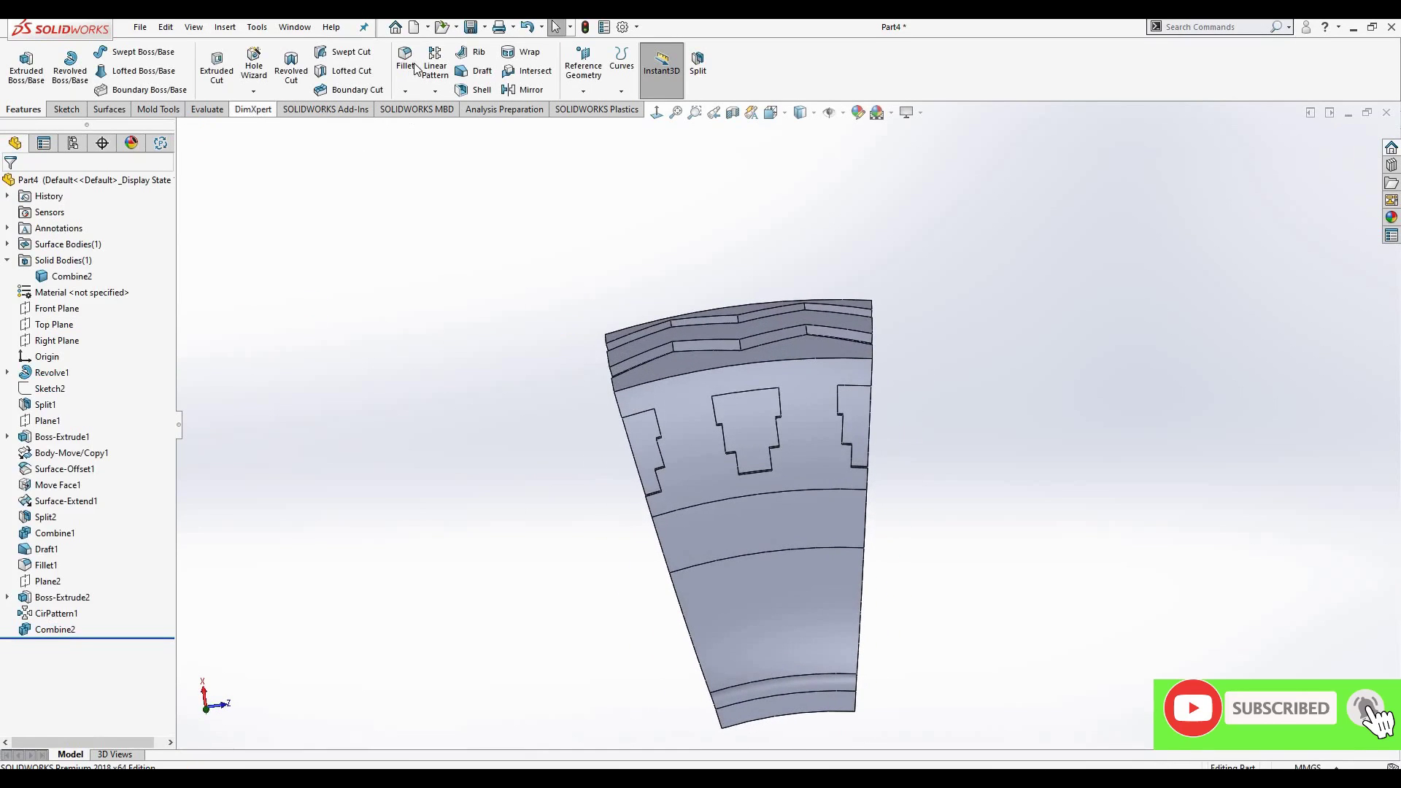
- Fillet the tread edge above the stepped recesses with an 8 mm radius
key("f")
left_click(721, 369)
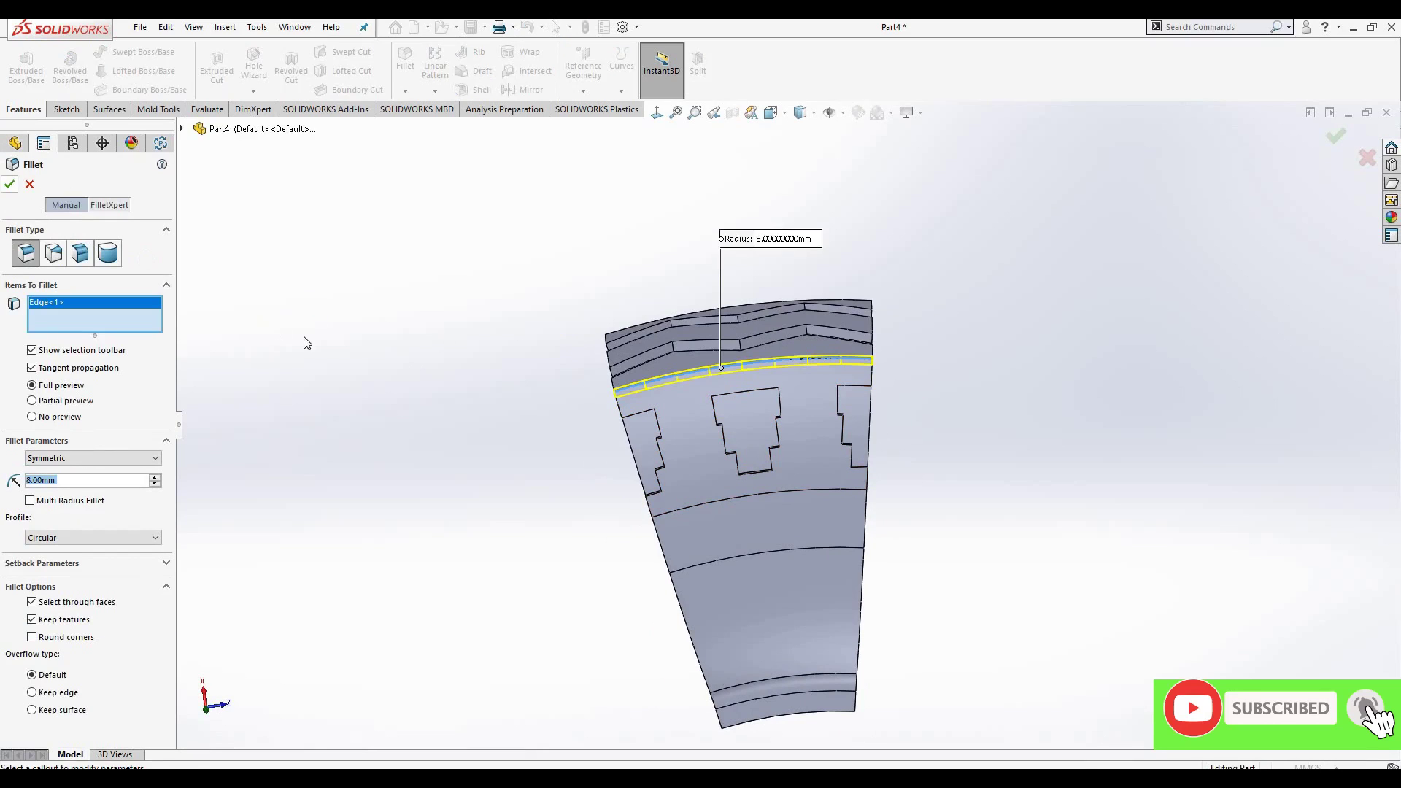
key("Return")
mouse_move(596, 500)
middle_mouse_down()
mouse_move(654, 370)
mouse_move(196, 143)
middle_mouse_up()
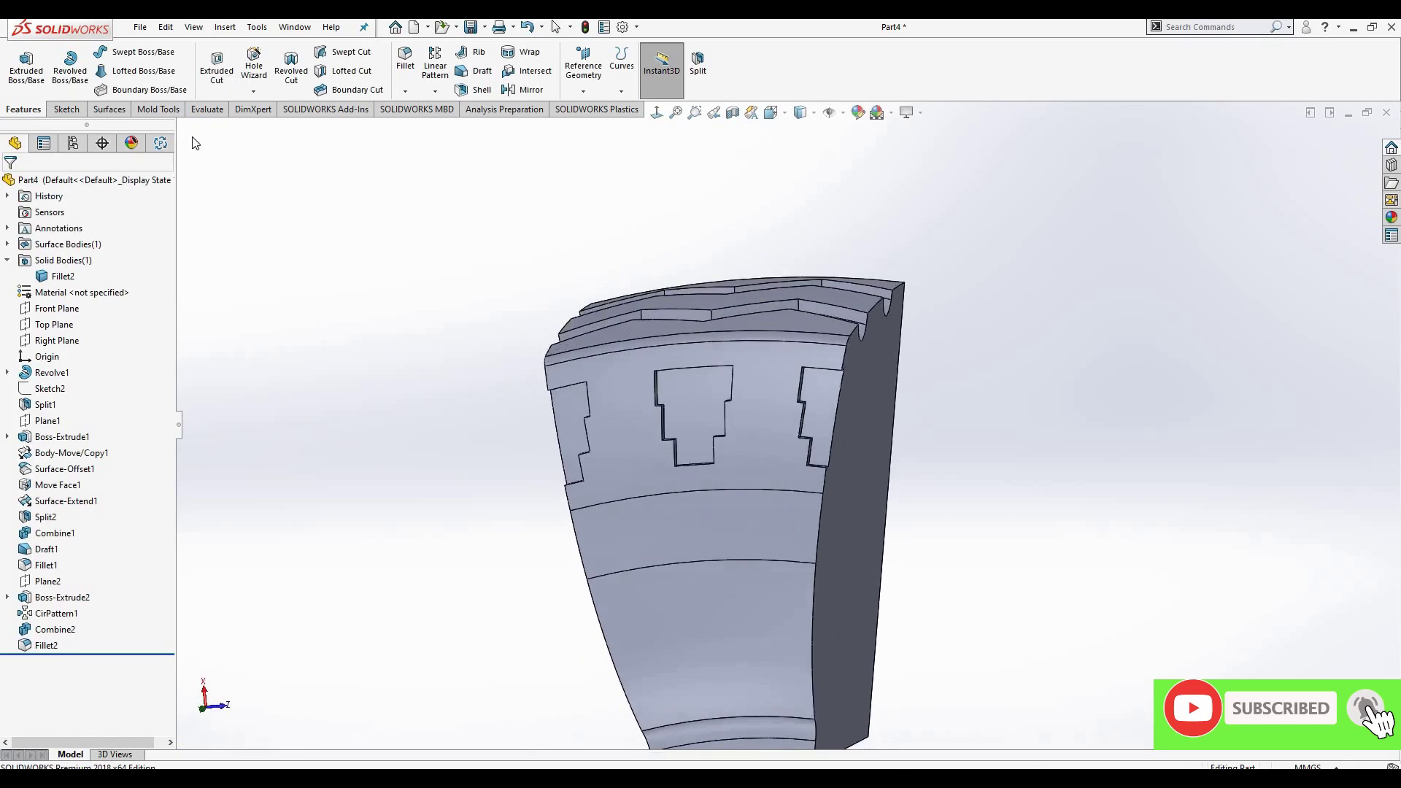
- Circular-pattern the Fillet2 body as 18 copies over 360° about the circular edge
left_click(435, 91)
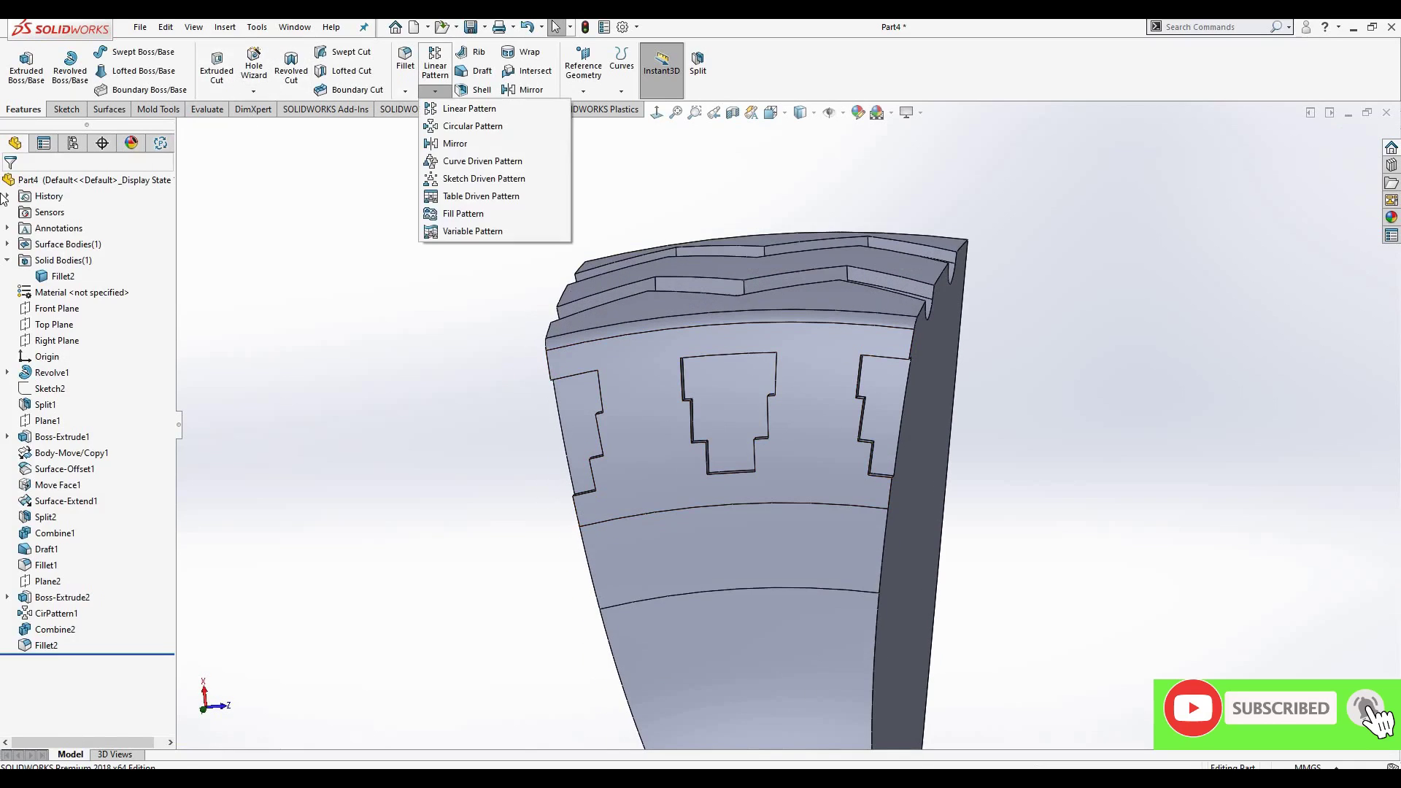
left_click(473, 126)
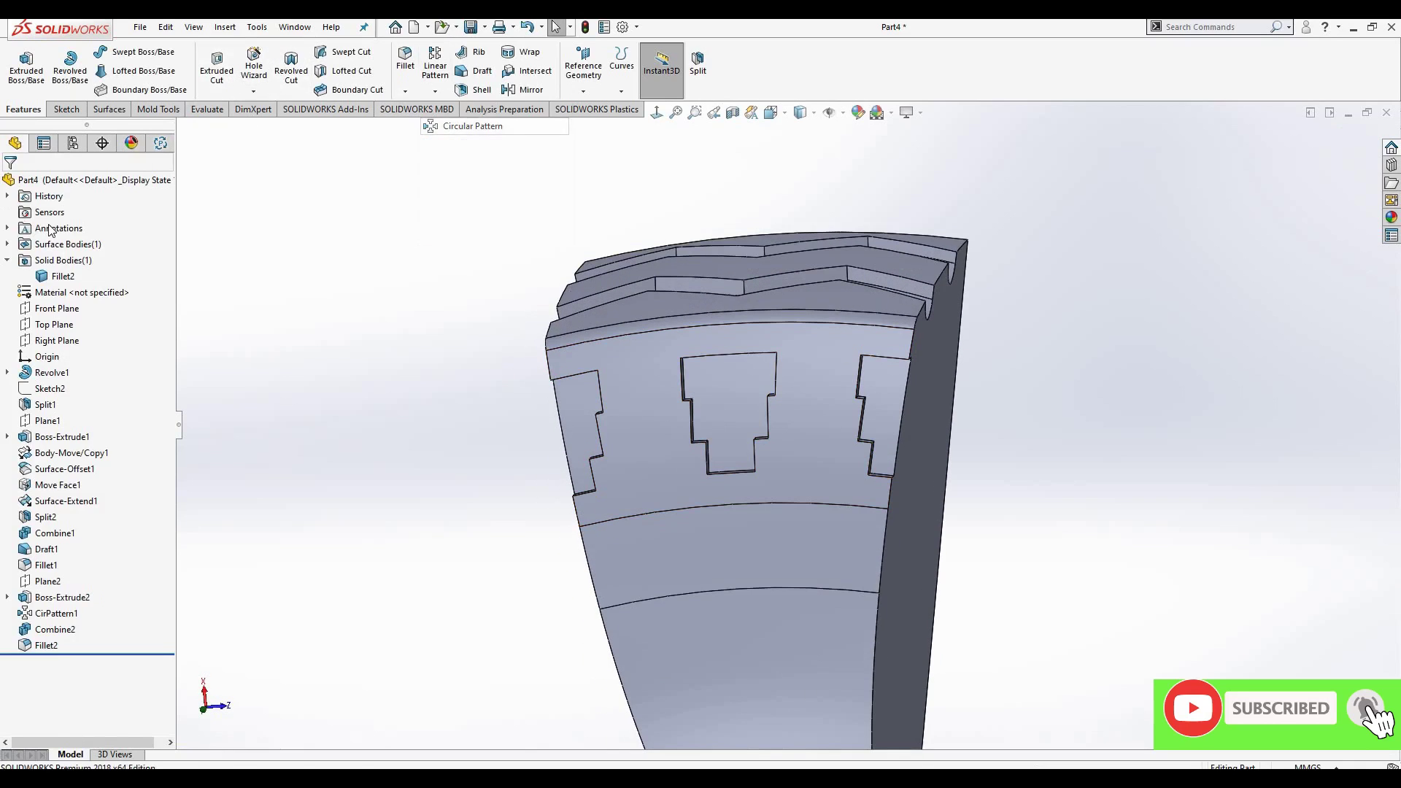
left_click(726, 591)
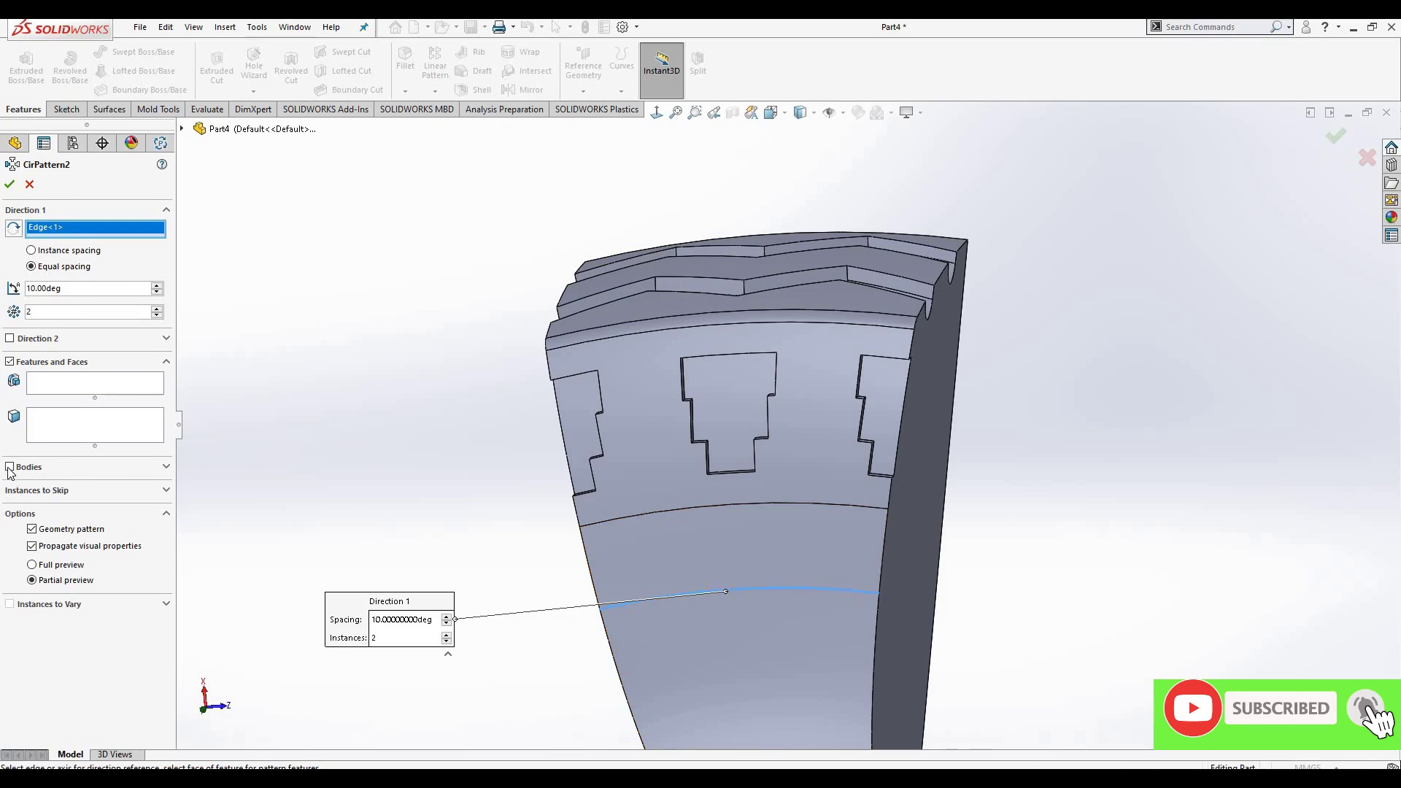
left_click(658, 627)
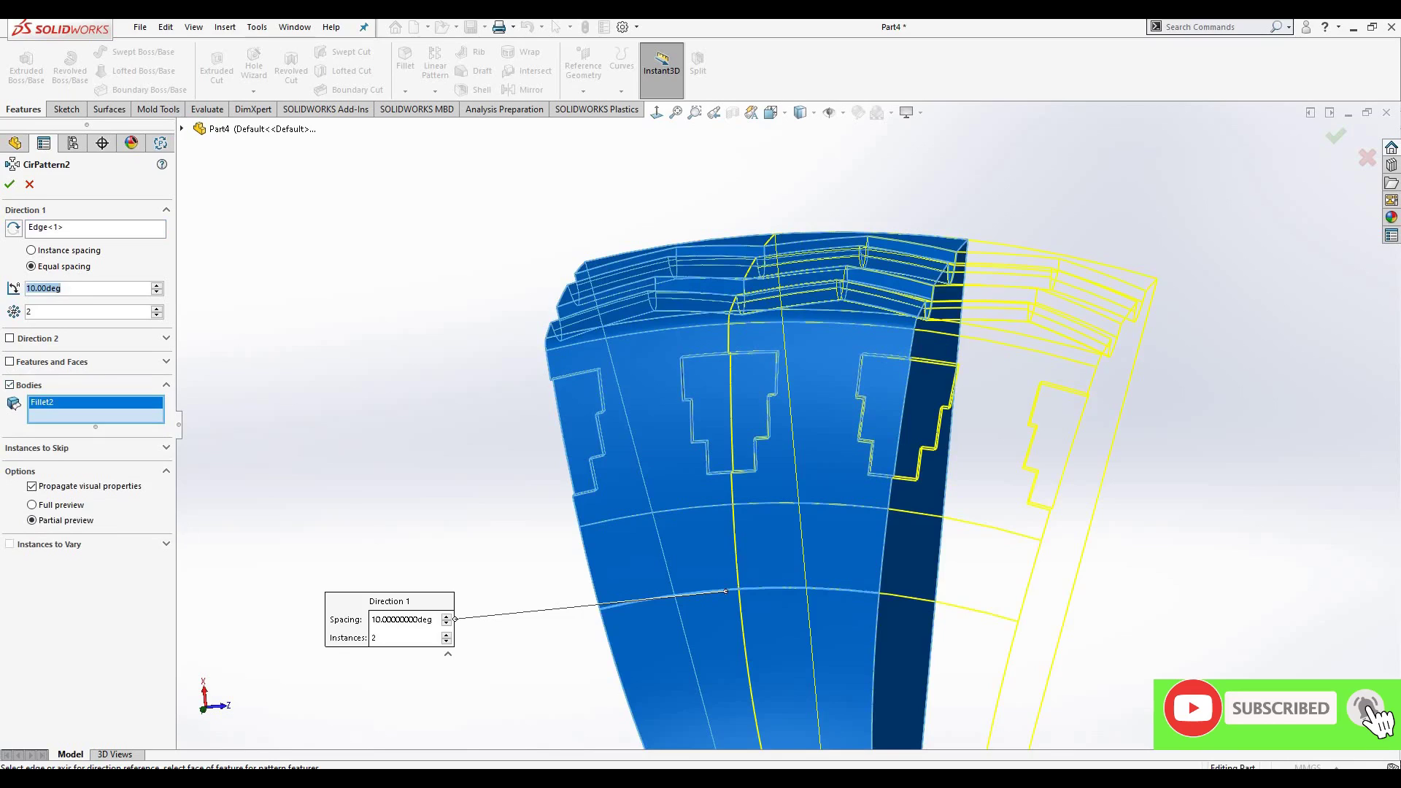
type("360")
key("Return")
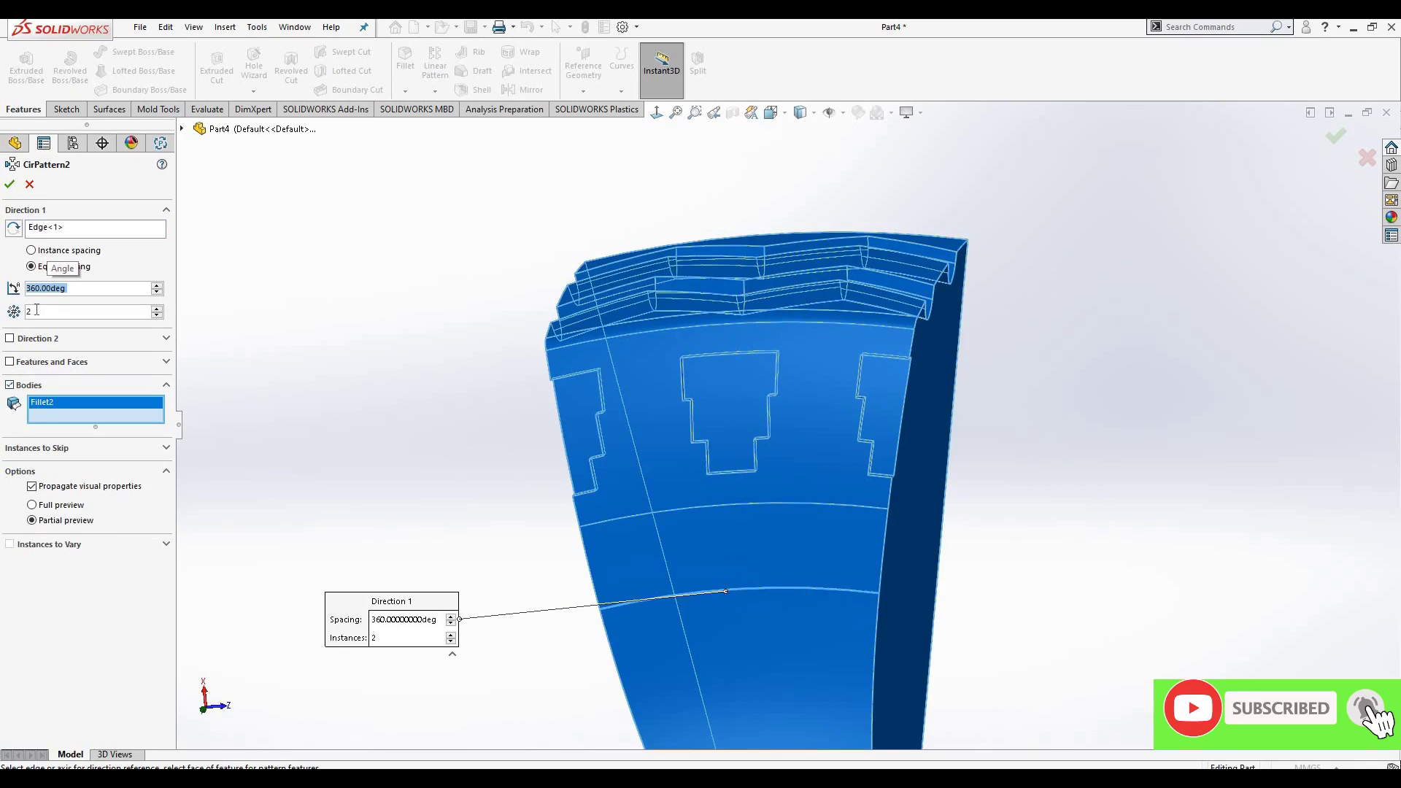
double_click(32, 310)
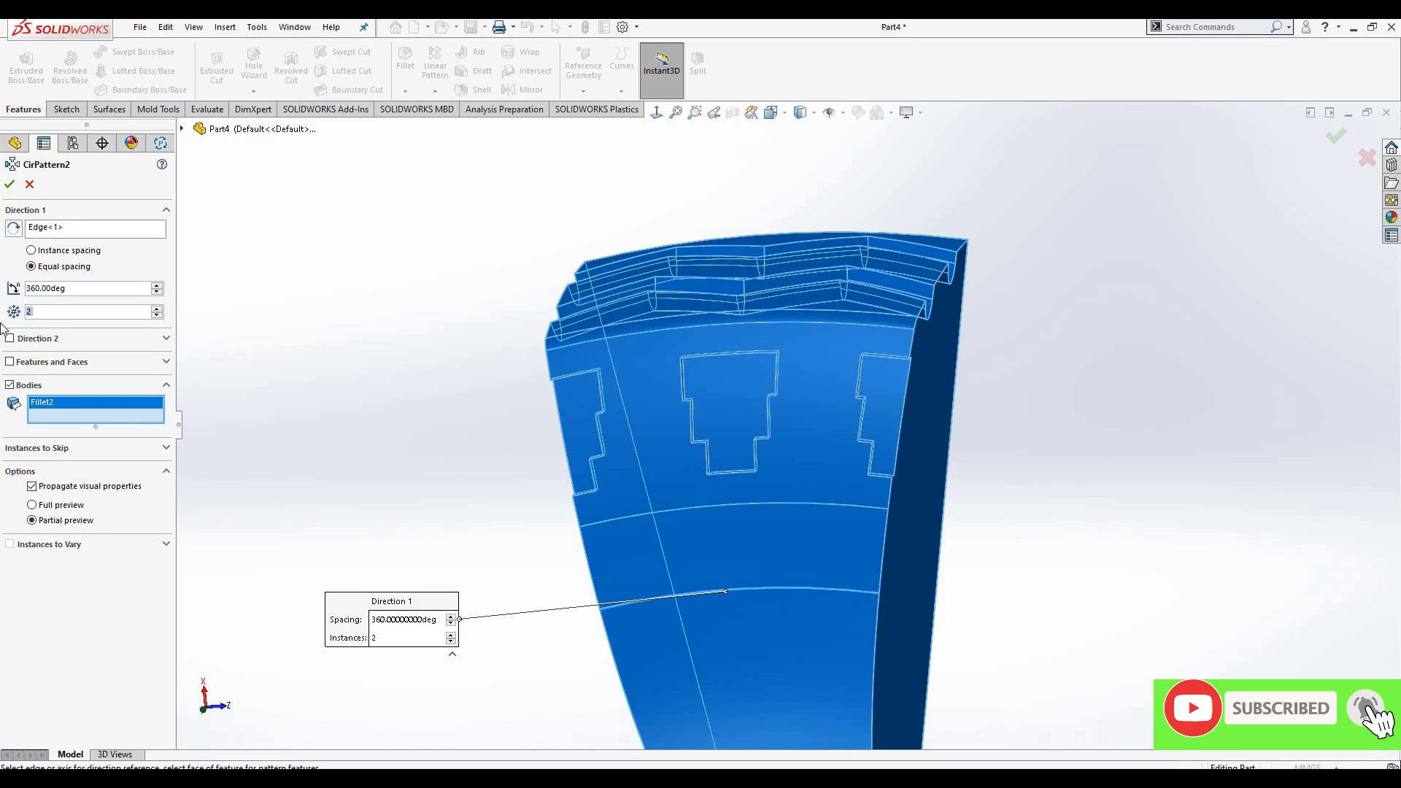
type("18")
key("Return")
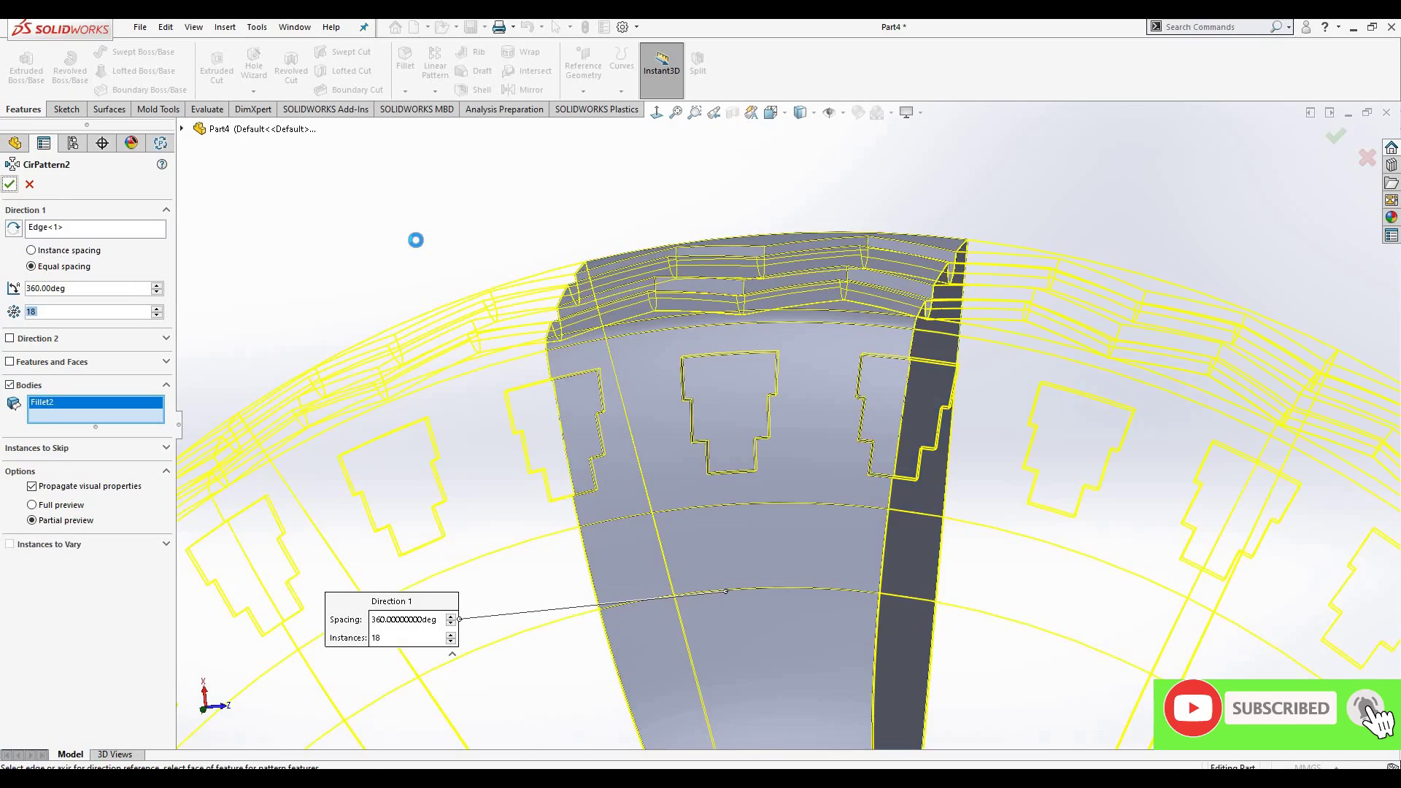
- Zoom out and orbit to view the full 18-segment tire ring nearly face-on
scroll(890, 400, "up", 3)
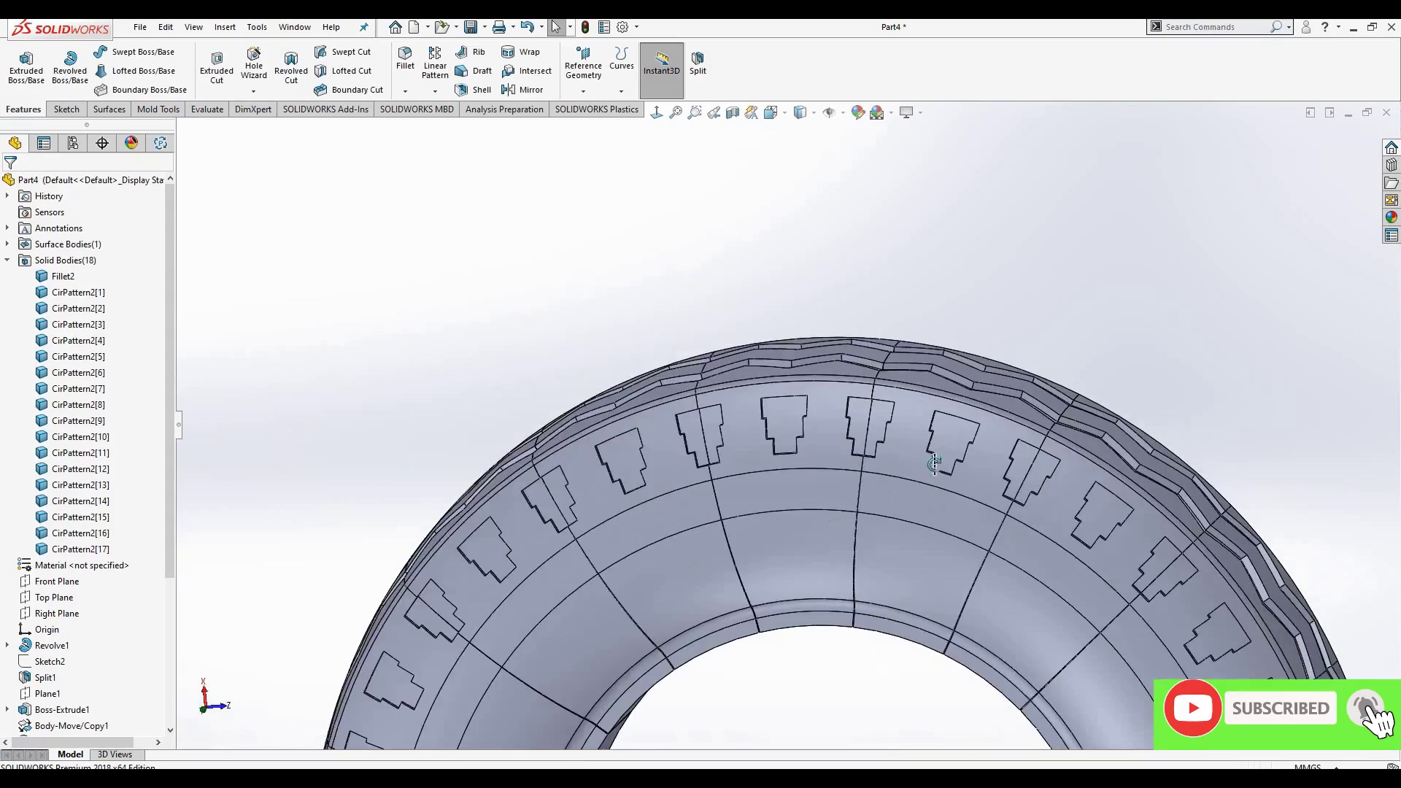
middle_click_drag(890, 400, 939, 511)
scroll(916, 462, "up", 2)
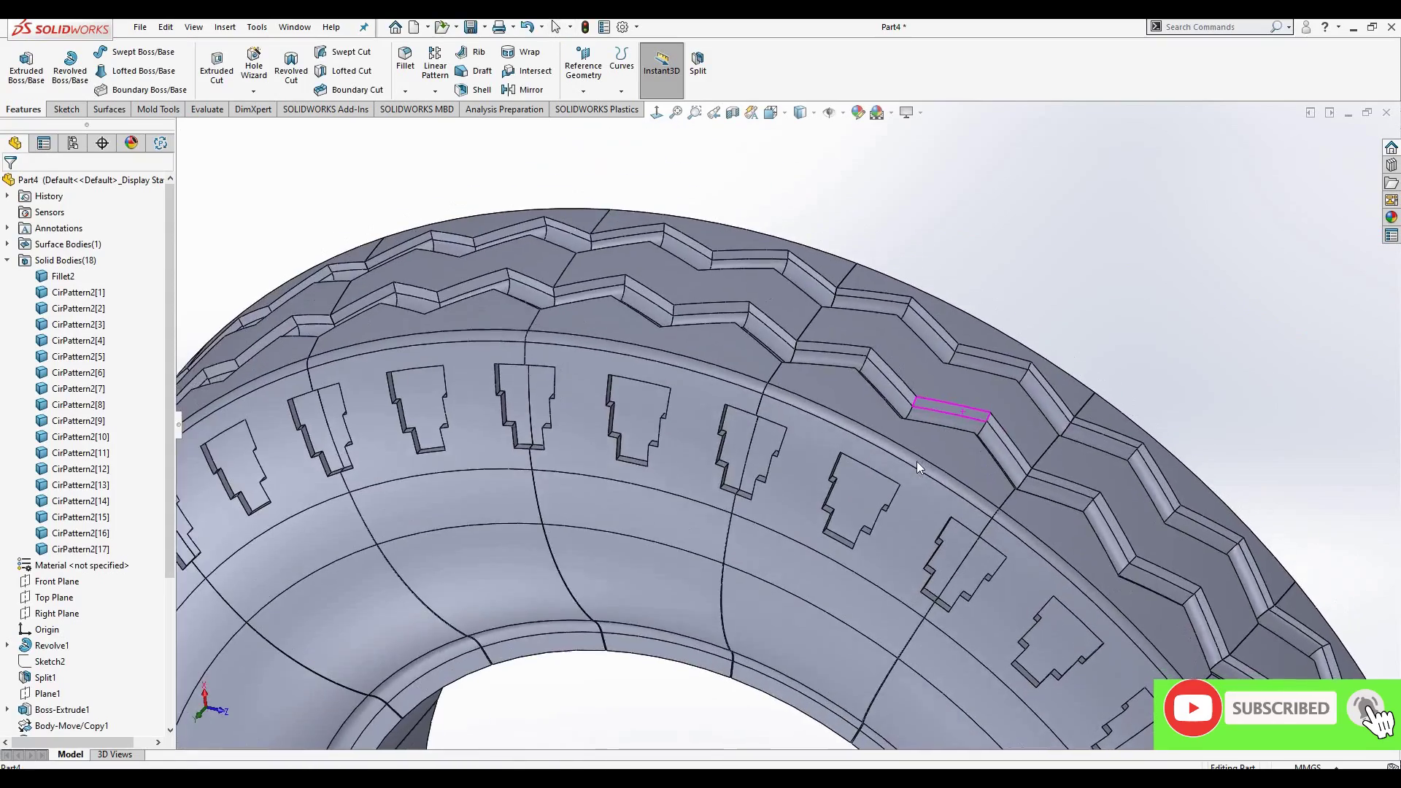
scroll(917, 461, "up", 2)
scroll(775, 499, "up", 2)
scroll(720, 514, "up", 2)
scroll(720, 519, "up", 4)
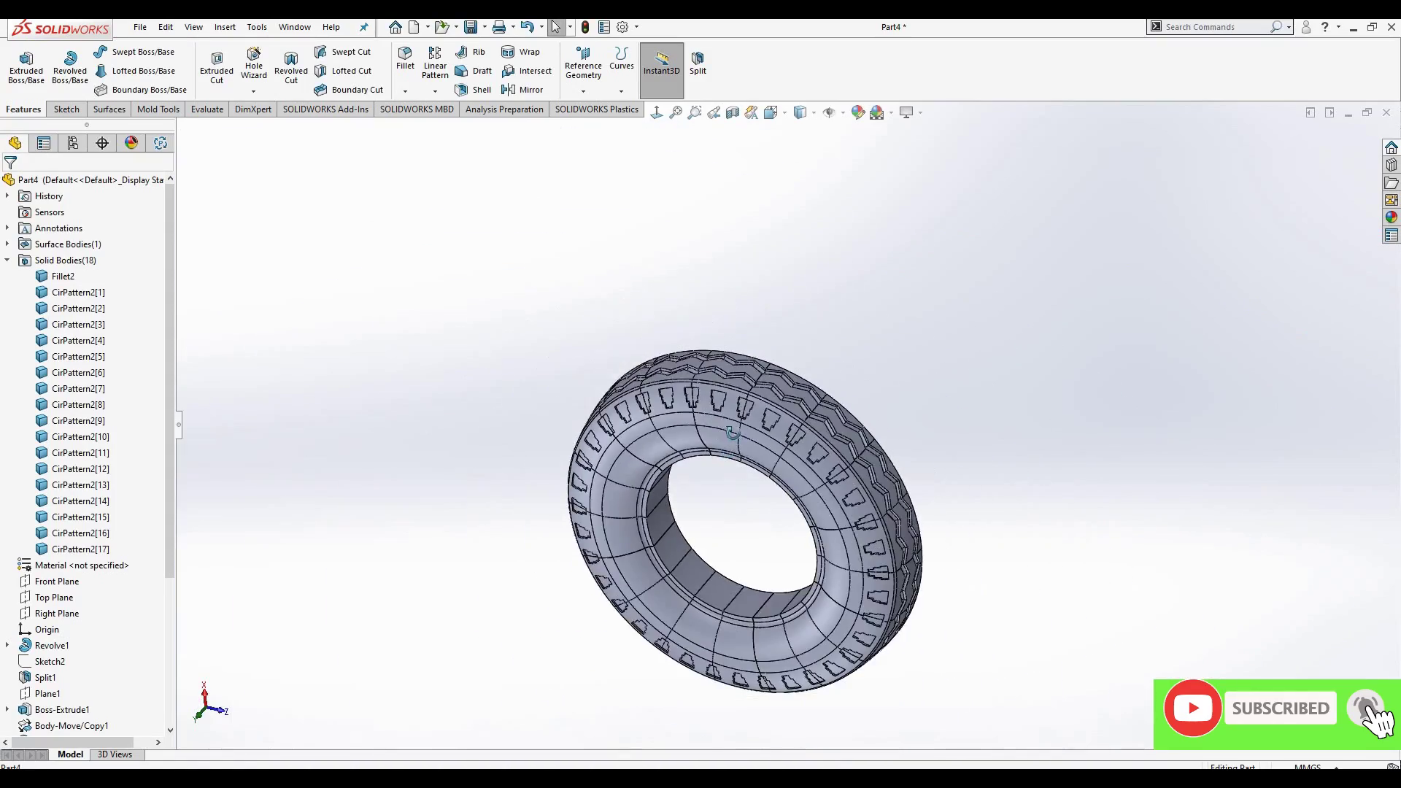
mouse_move(719, 519)
middle_mouse_down()
mouse_move(557, 251)
mouse_move(409, 146)
middle_mouse_up()
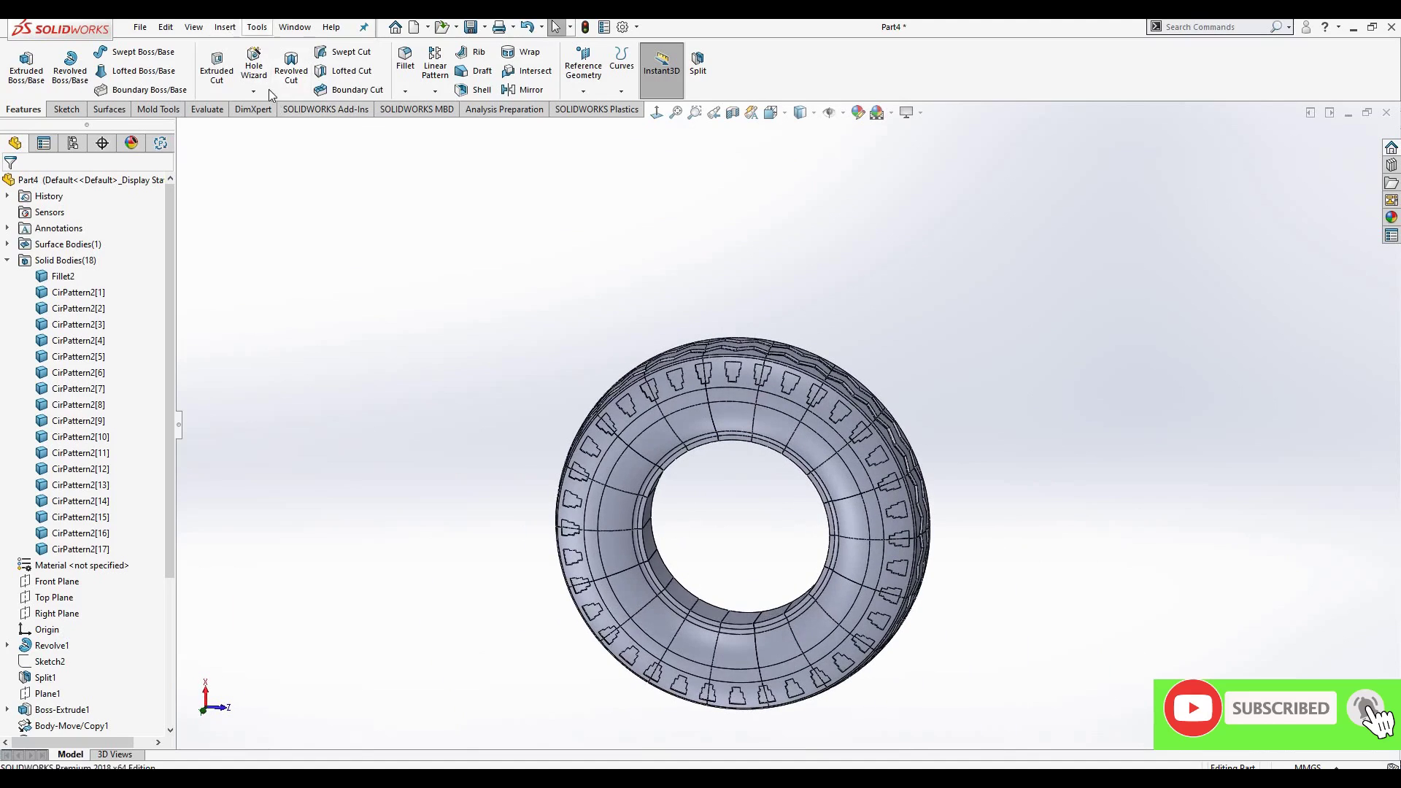
left_click(224, 27)
- Combine all 18 patterned tire bodies into Combine3 using the Add operation
left_click(403, 421)
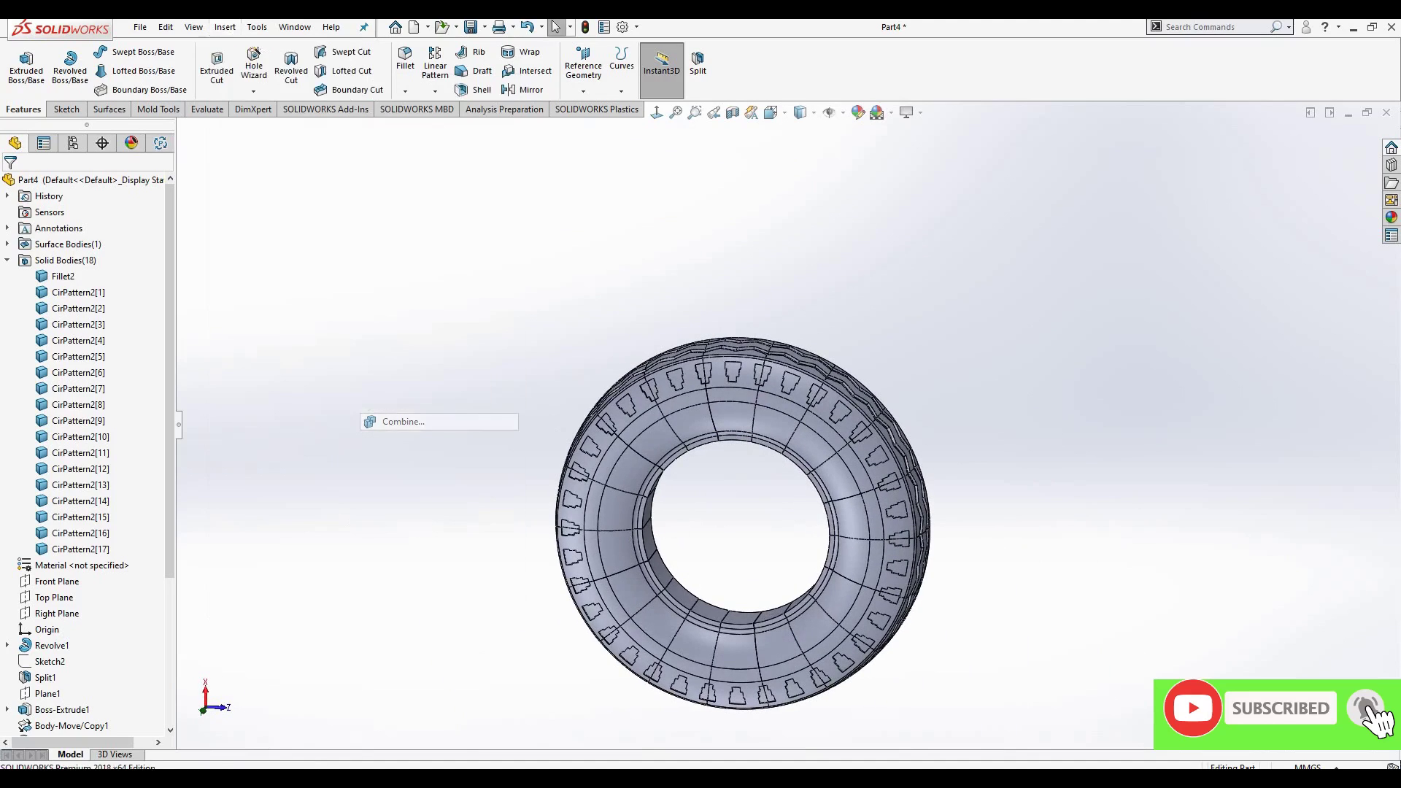
left_click_drag(483, 288, 965, 725)
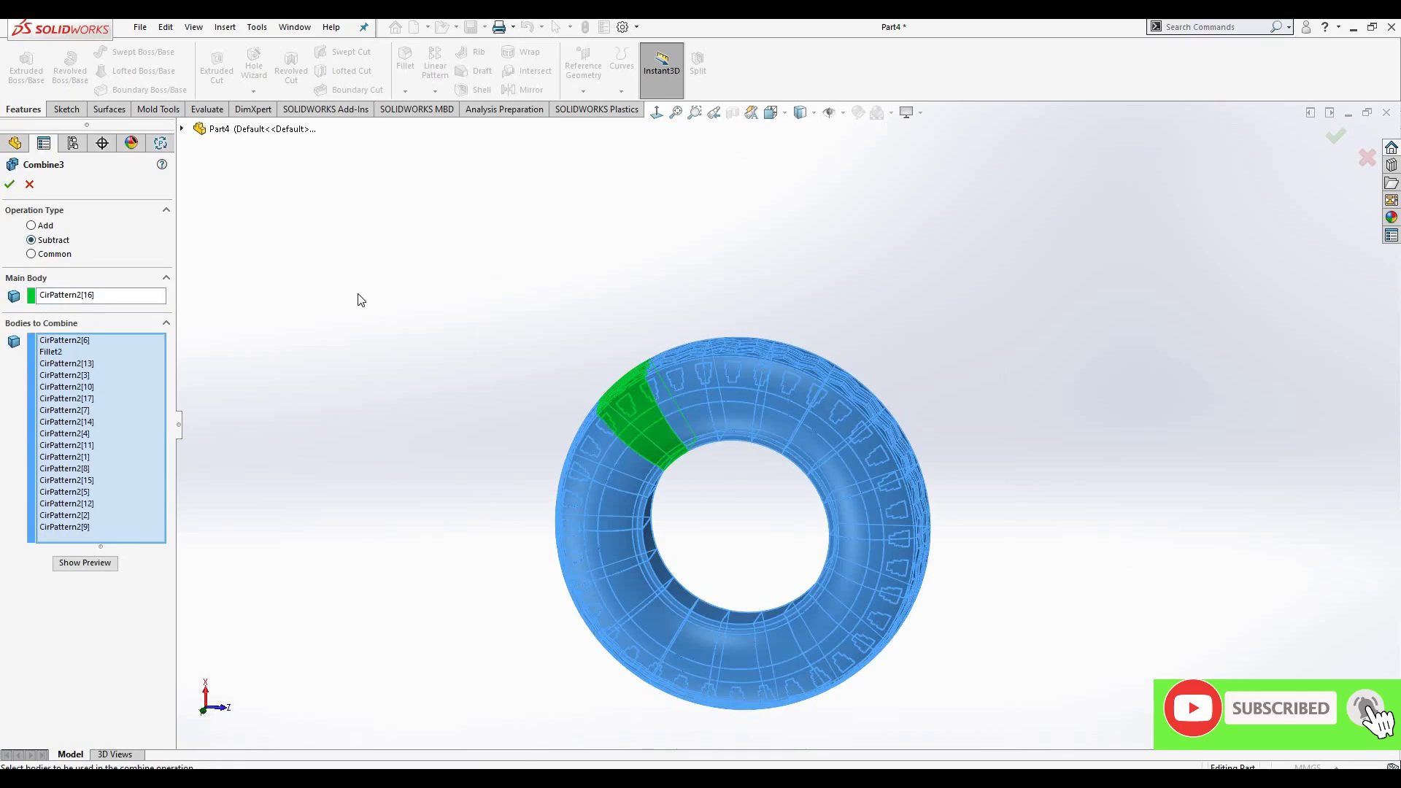
key("alt+a")
left_click(633, 413)
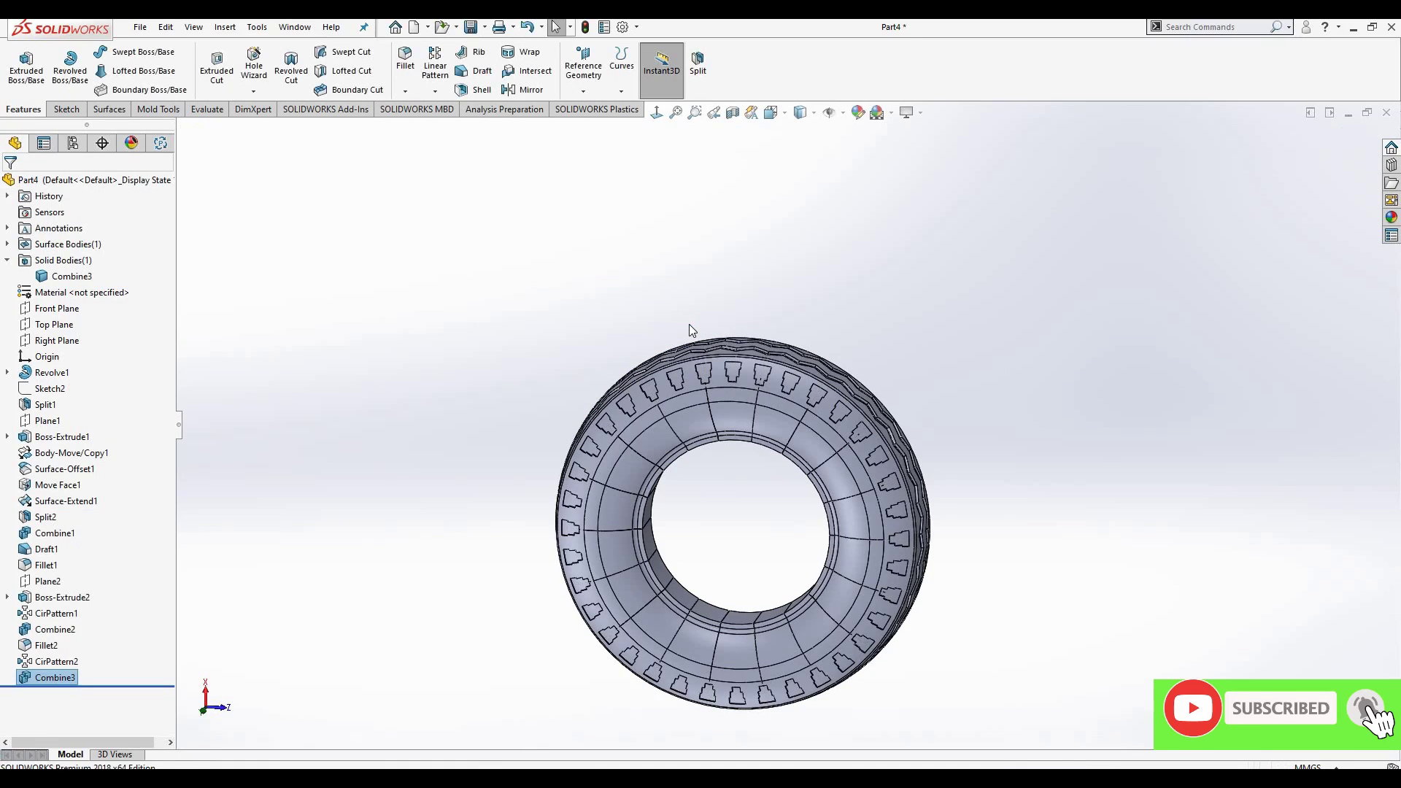
- Inspect the combined tire, then roll the history back above CirPattern2
scroll(853, 394, "down", 3)
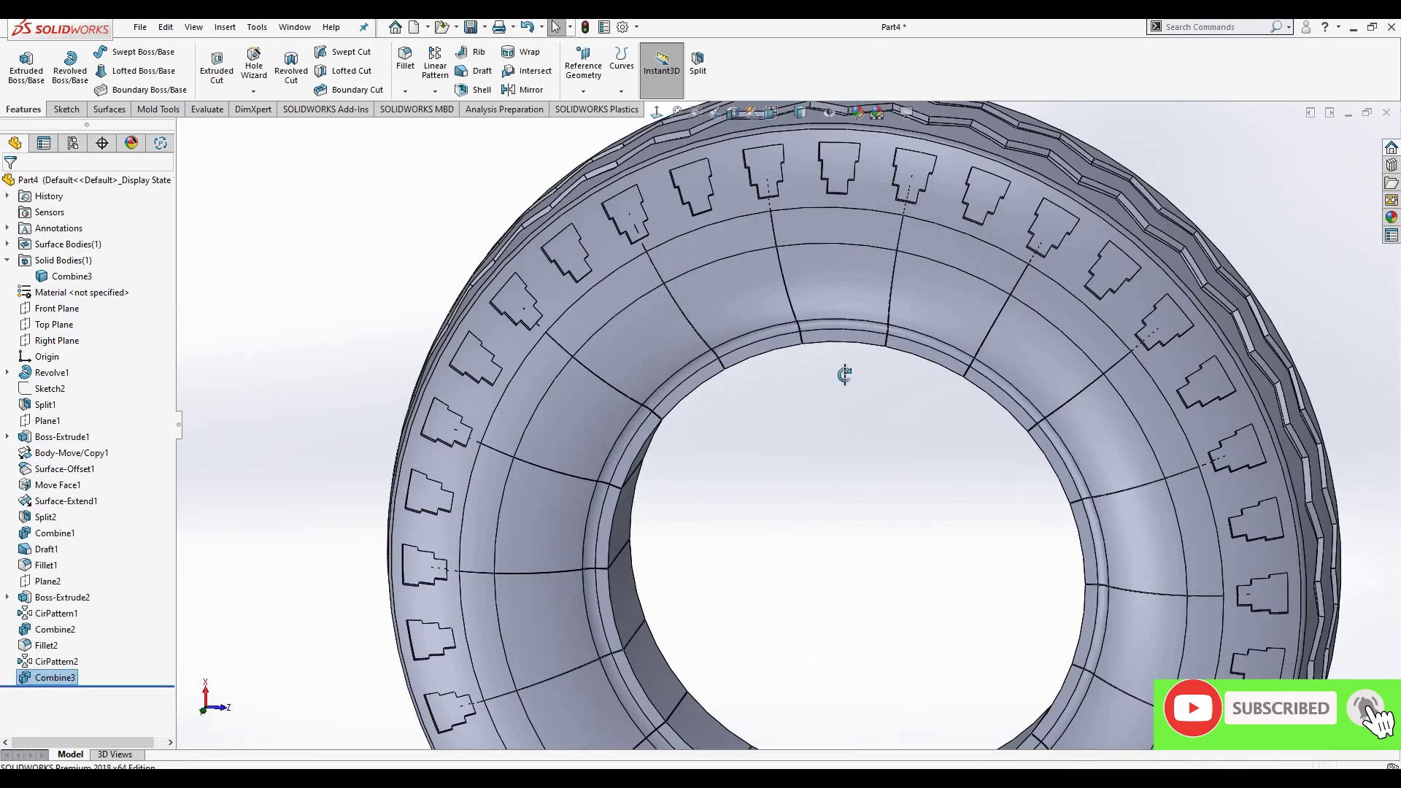
middle_click_drag(839, 369, 138, 685)
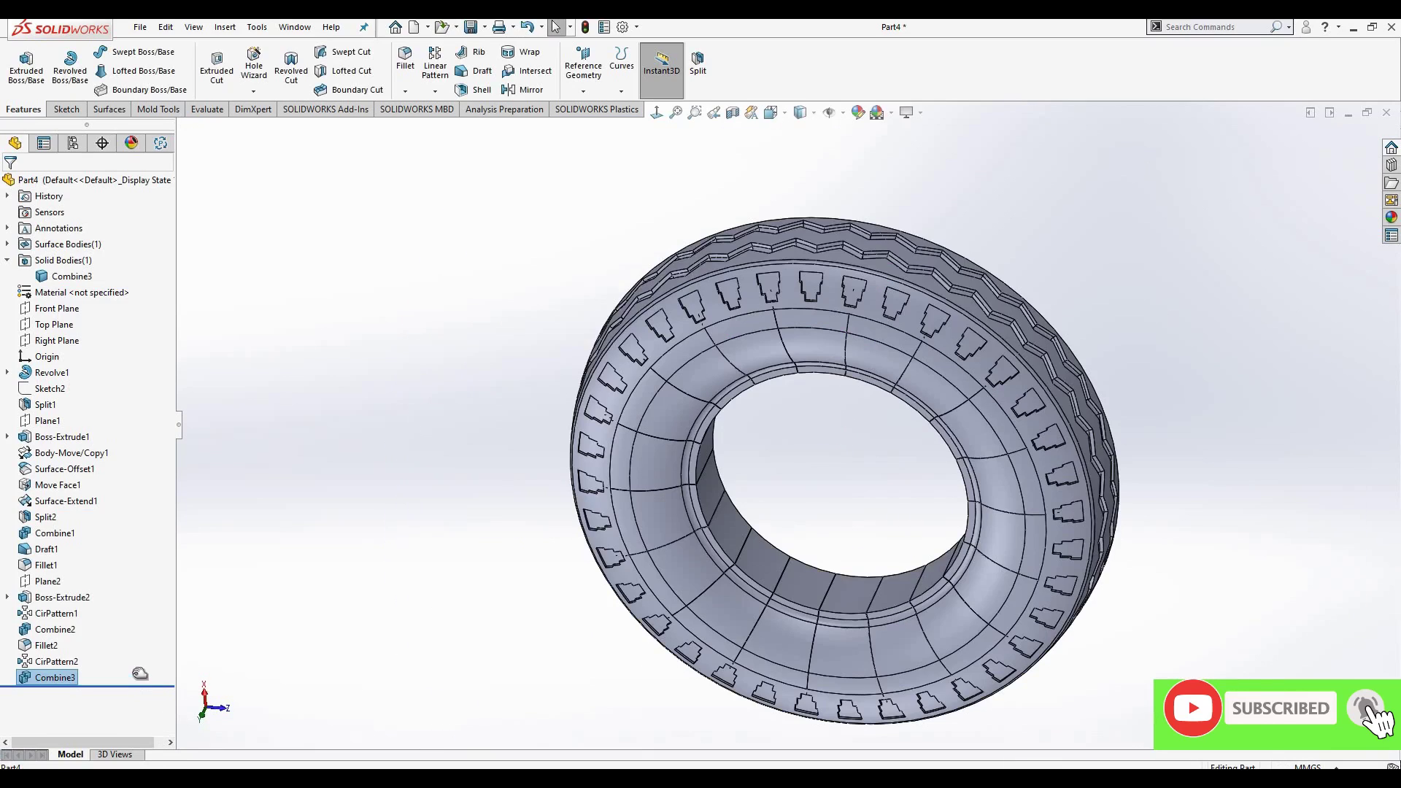
left_click_drag(139, 668, 140, 653)
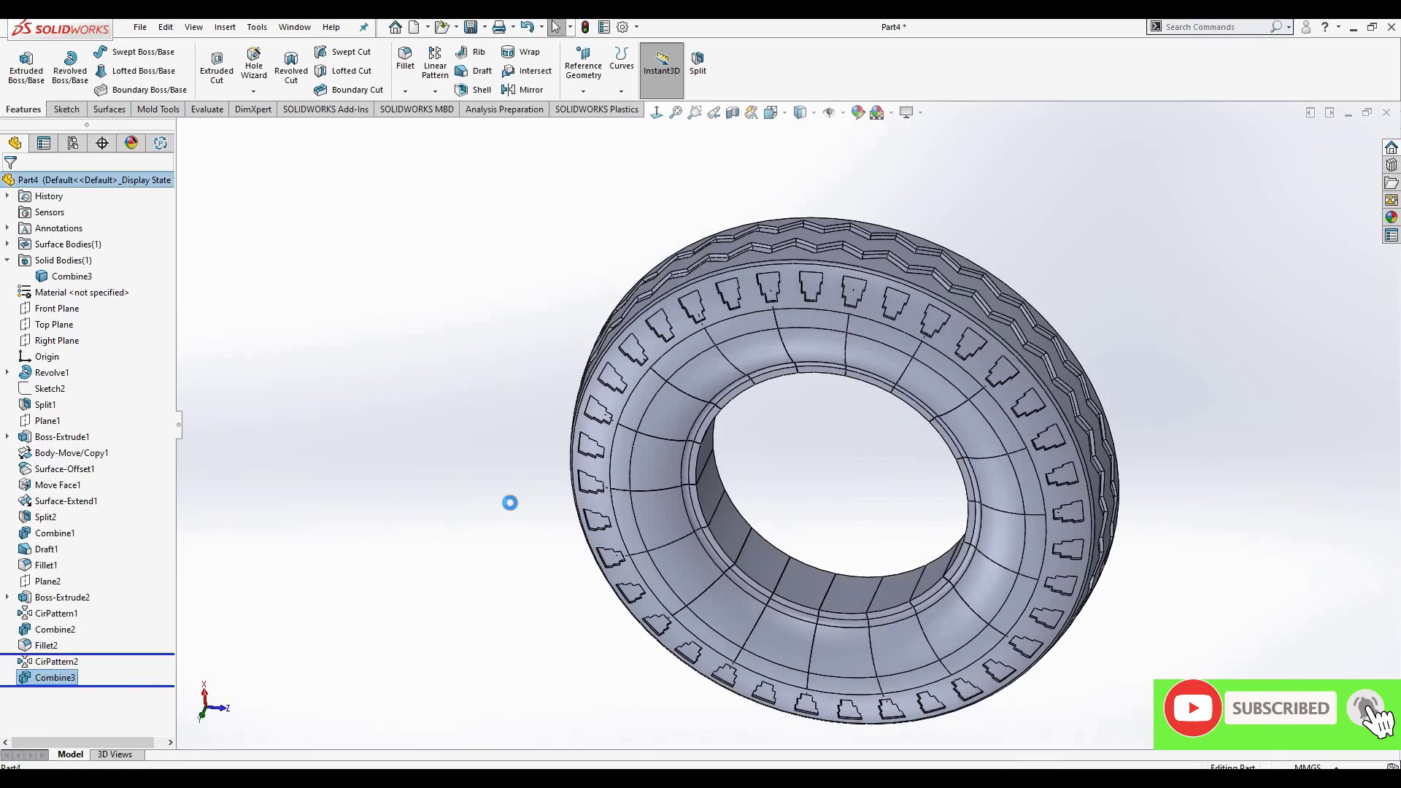
- Offset the segment's sidewall face and dark flat side face by 0.50 mm as Move Face2
left_click(158, 110)
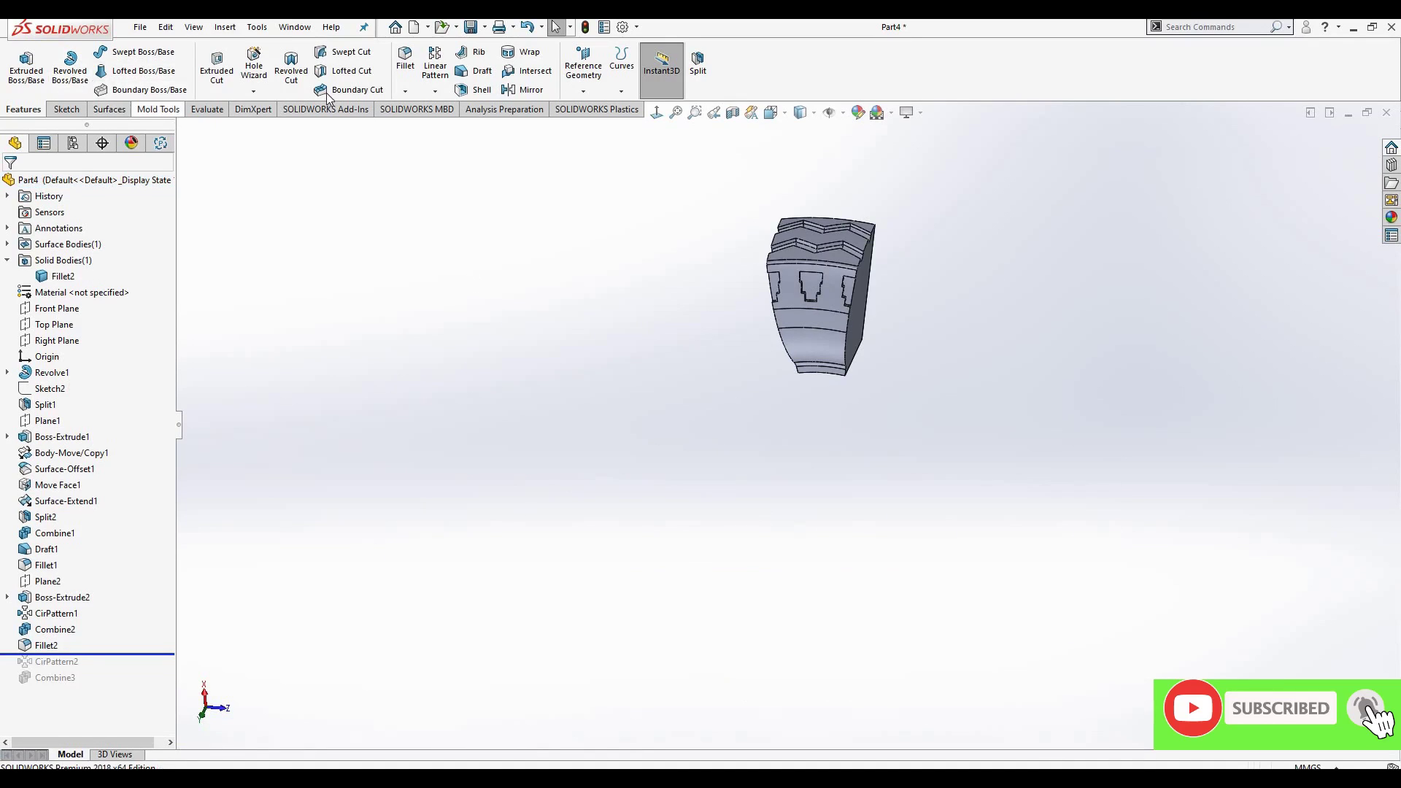
left_click(310, 89)
key("f")
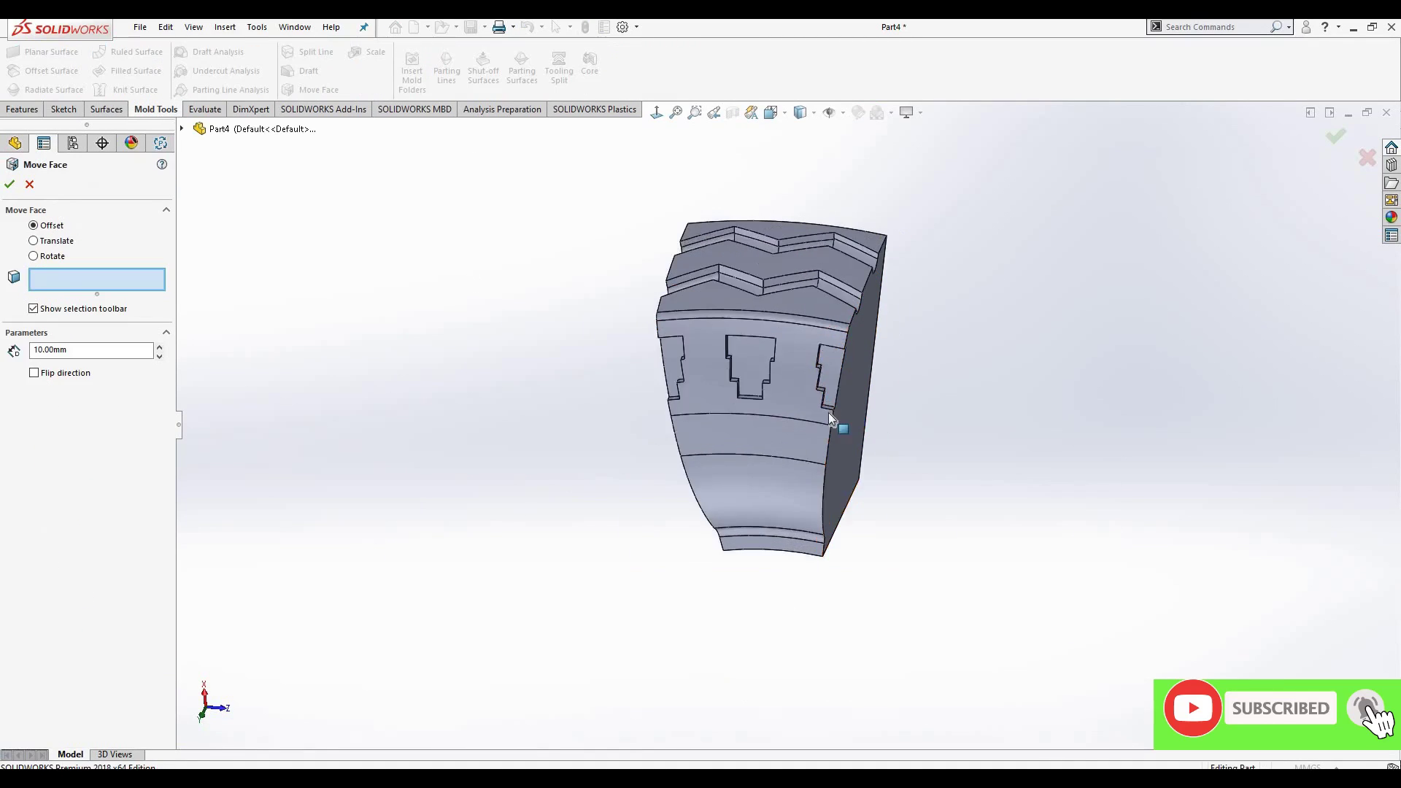
left_click(51, 350)
type("0.5")
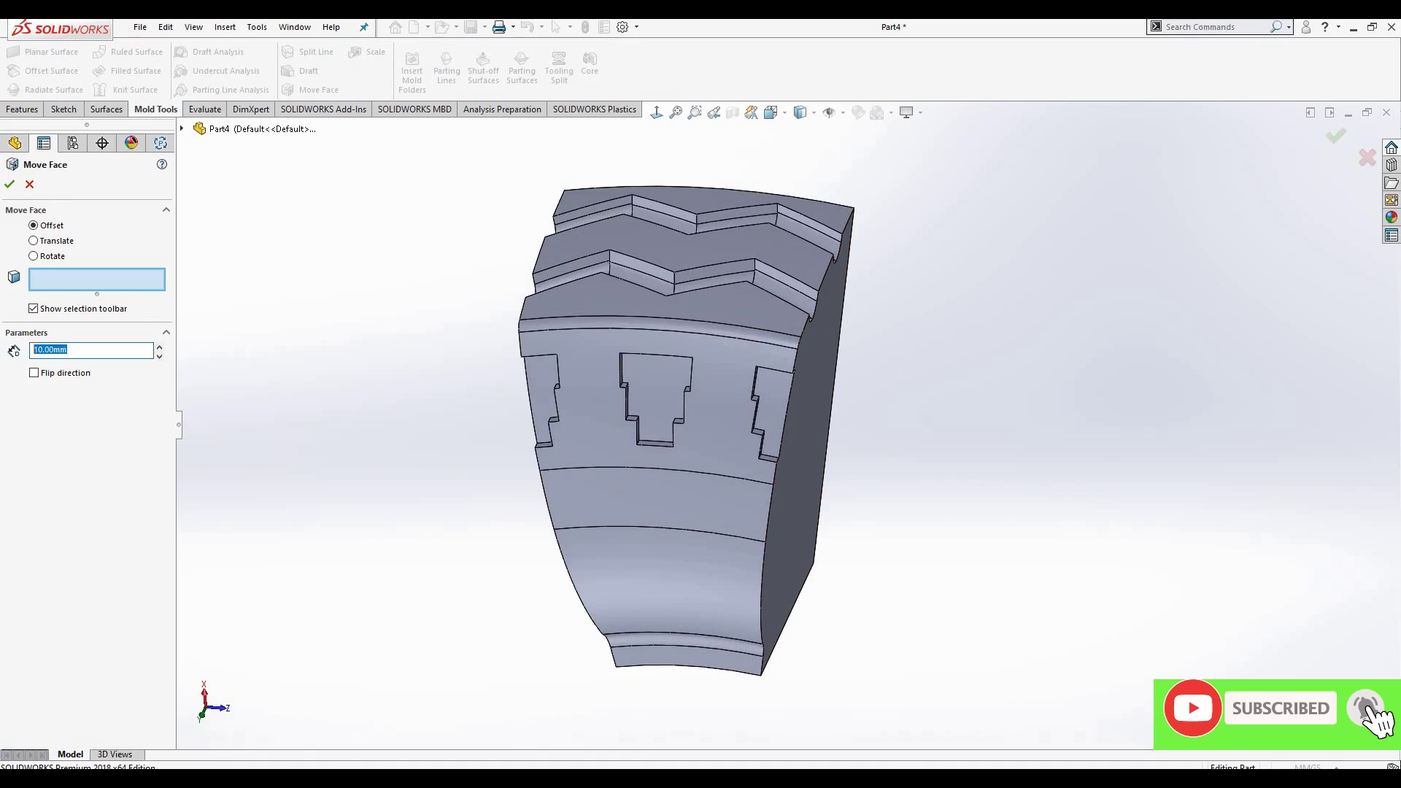
left_click(803, 407)
middle_click_drag(803, 407, 527, 513)
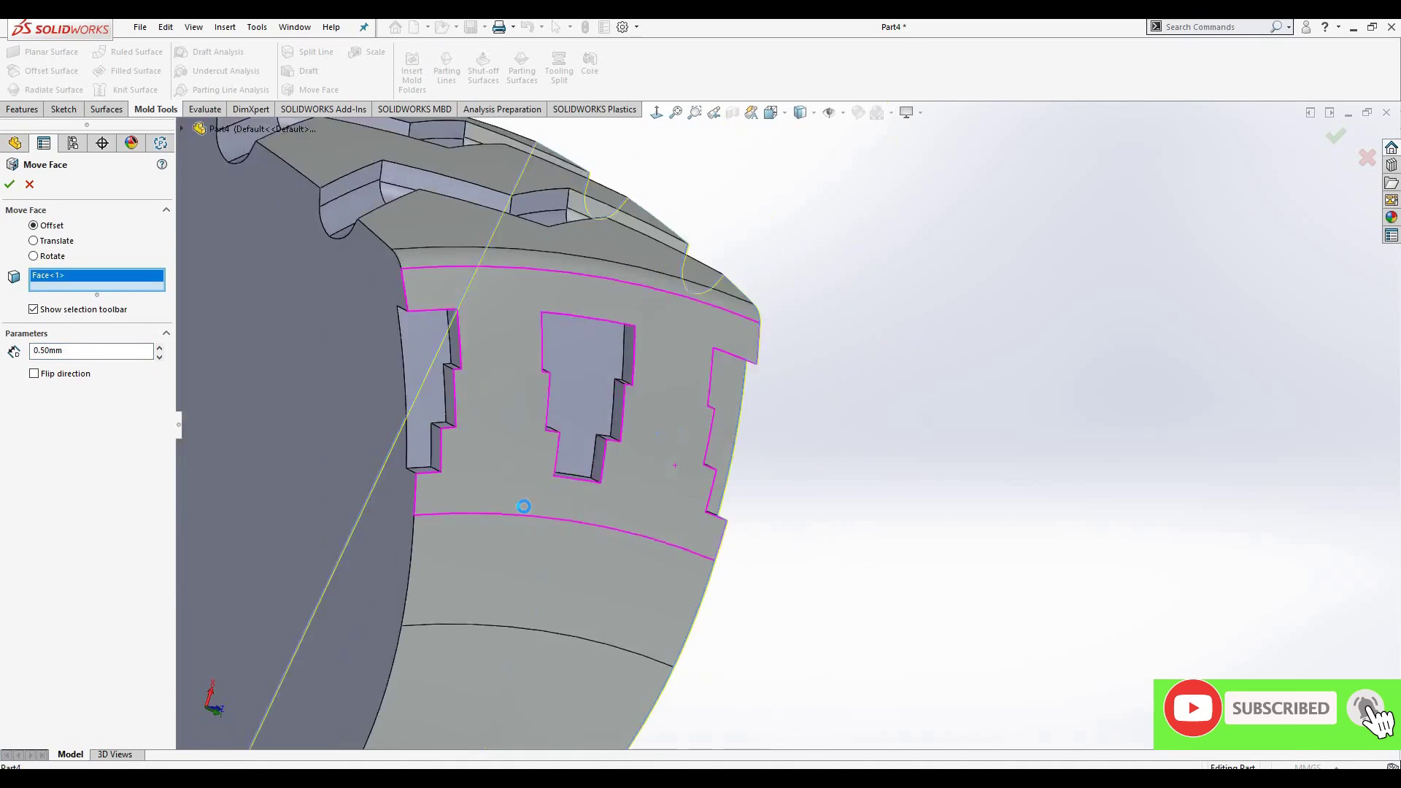
left_click(527, 513)
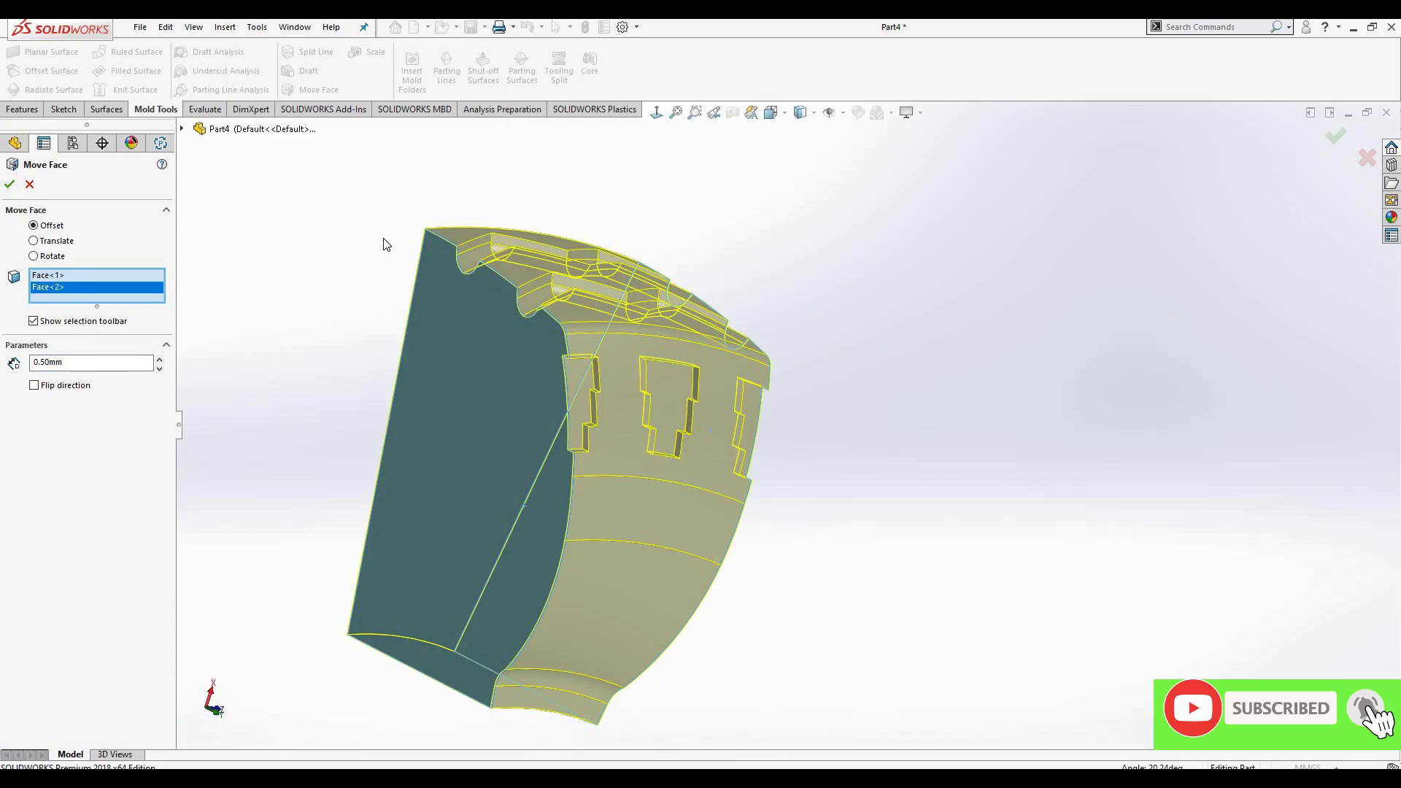
left_click(11, 185)
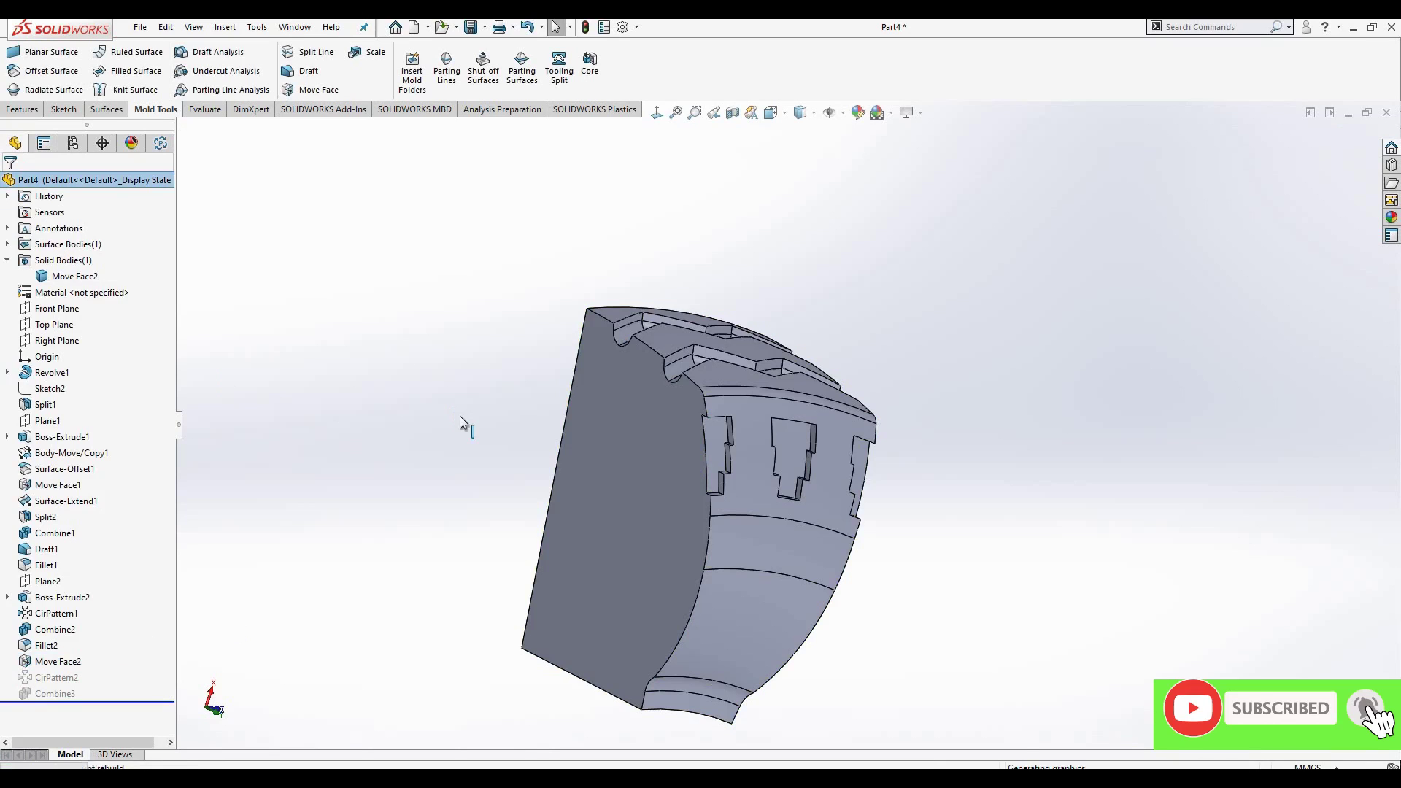
- Roll the tree forward and orbit the rebuilt full tire ring to a nearly frontal tread view
scroll(732, 392, "down", 2)
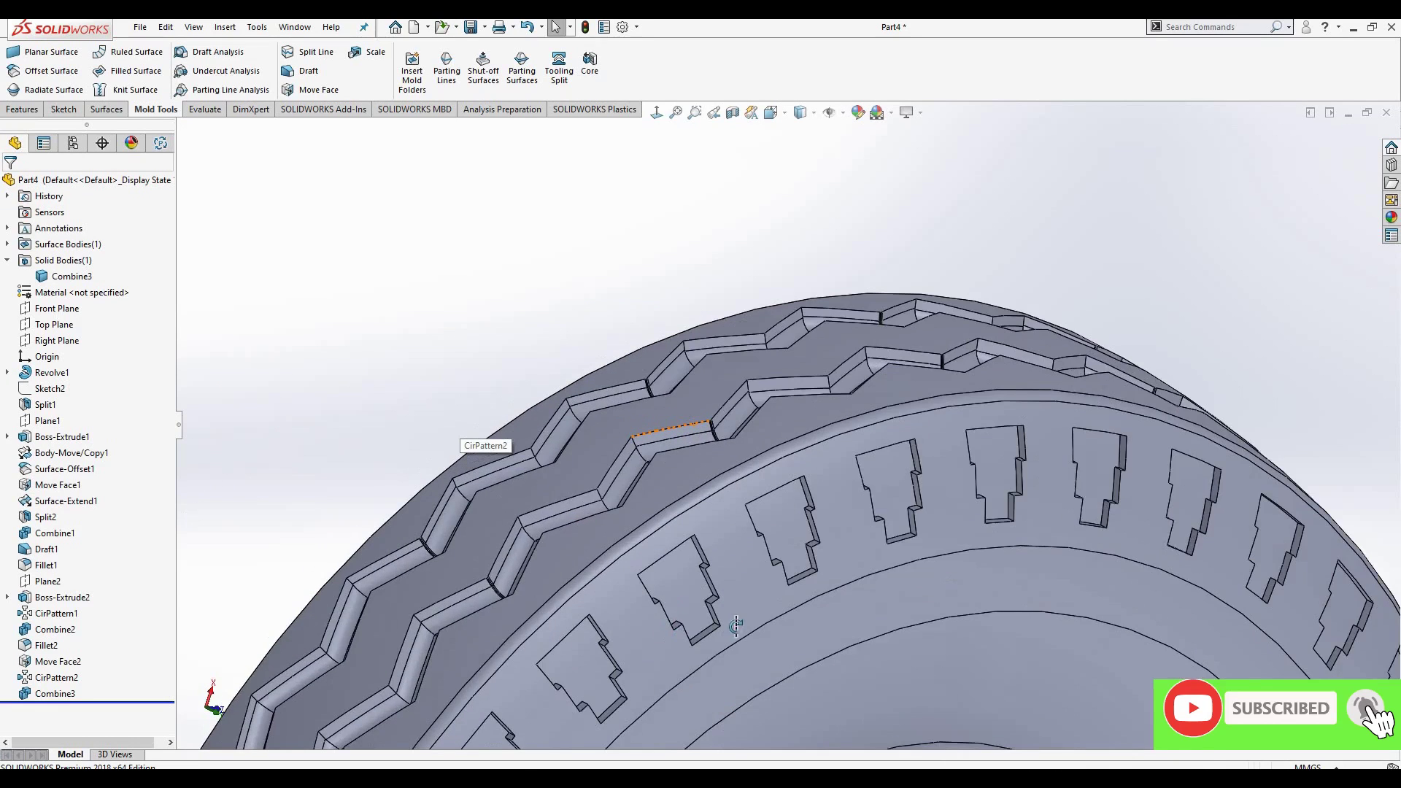
scroll(733, 392, "down", 3)
middle_click_drag(732, 392, 746, 497)
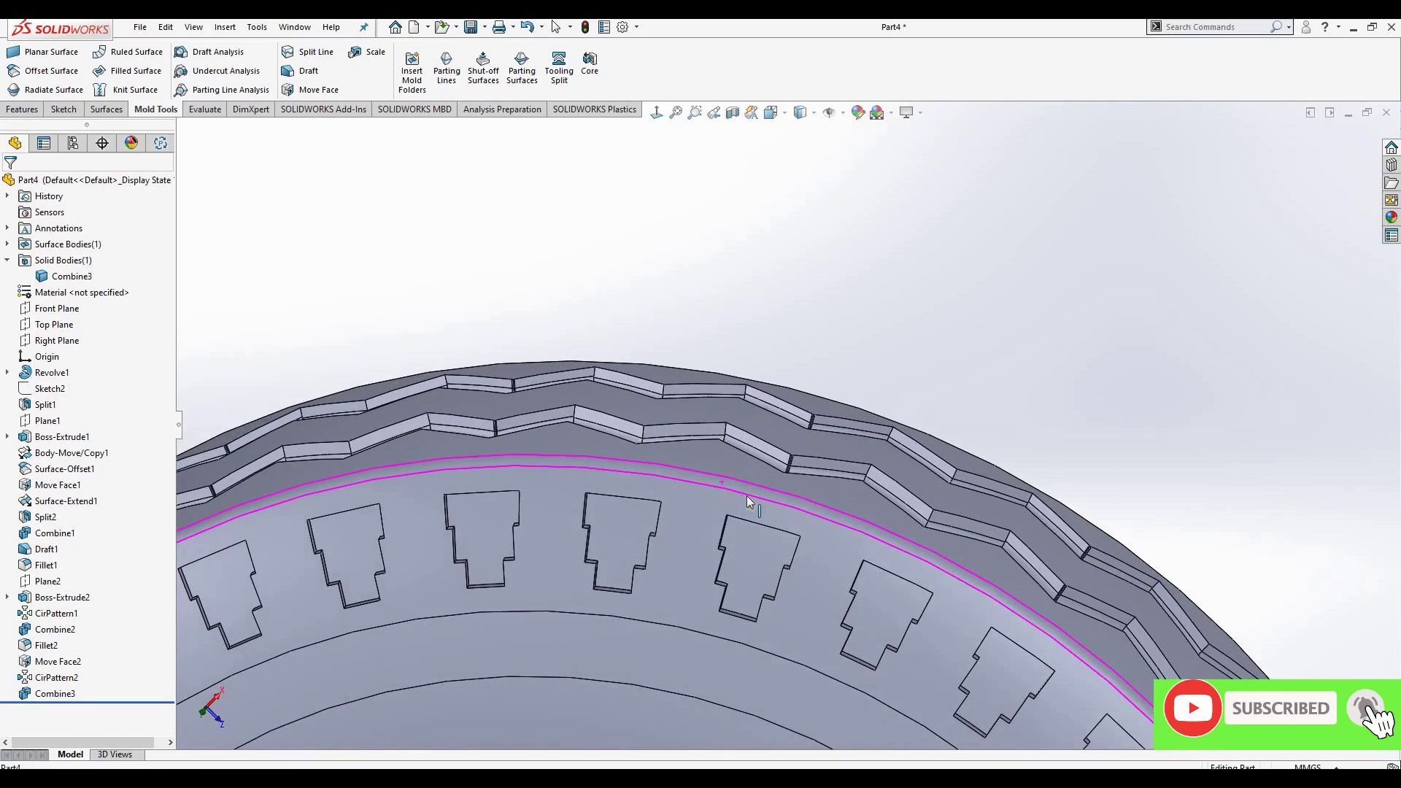
scroll(746, 496, "up", 2)
scroll(750, 499, "up", 2)
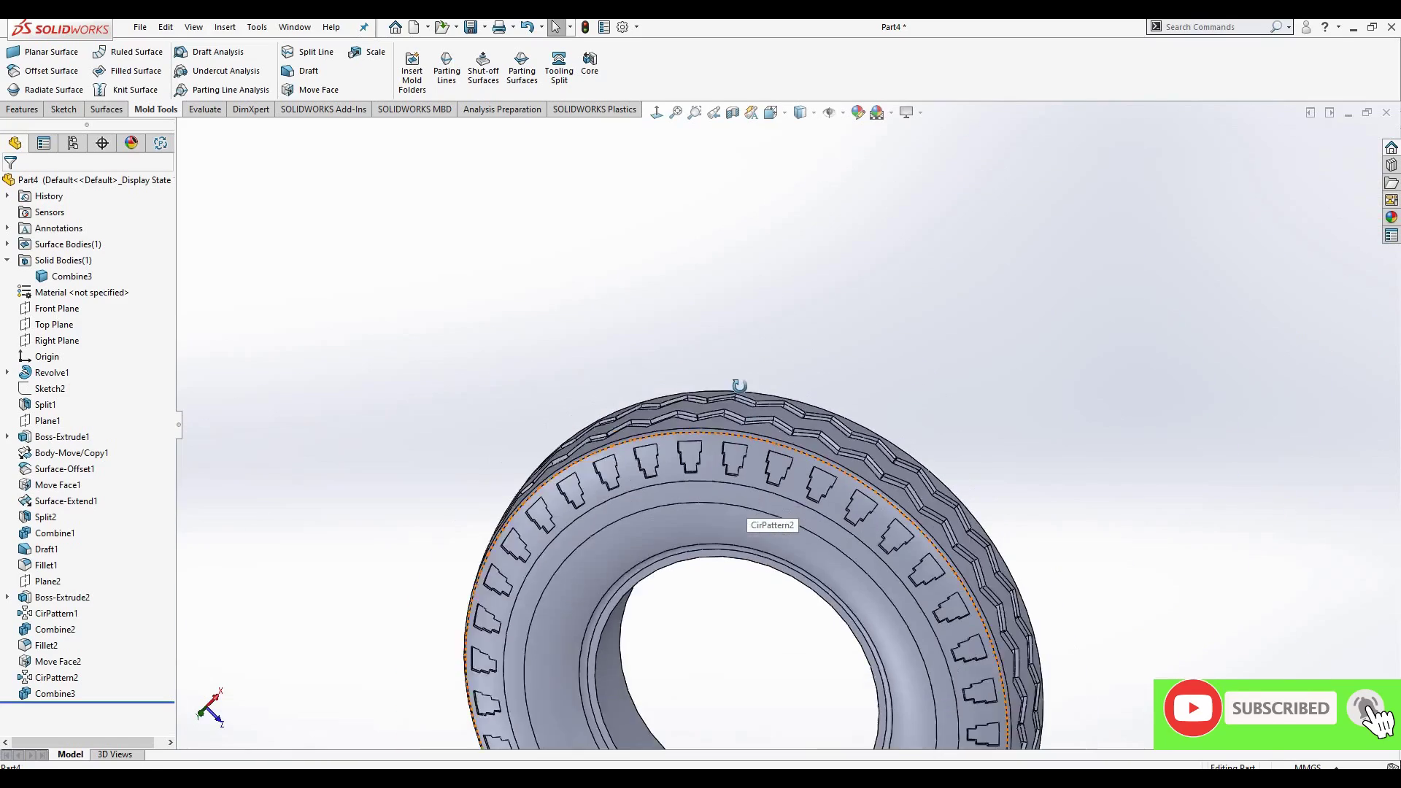
scroll(750, 499, "up", 2)
middle_click_drag(753, 416, 837, 537)
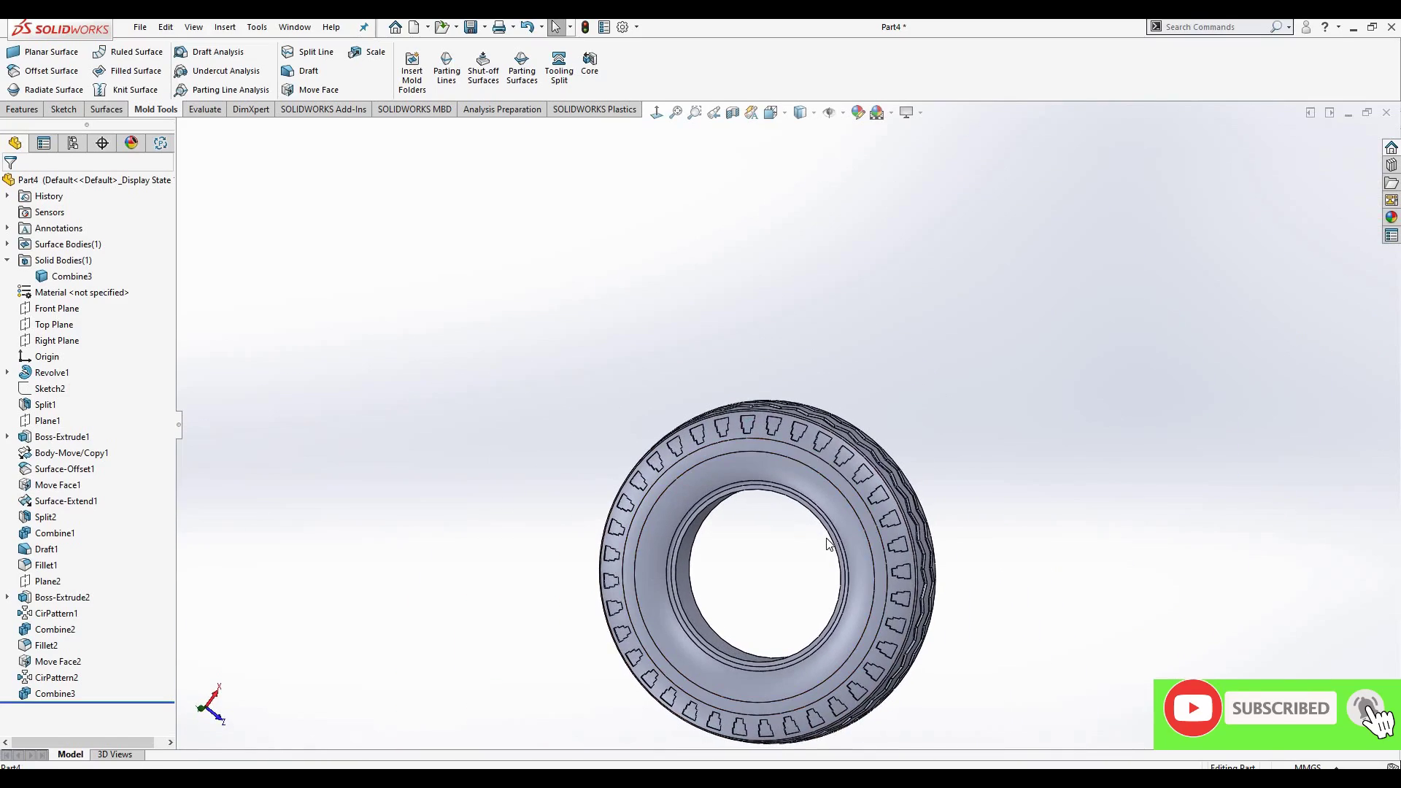
middle_click_drag(245, 419, 246, 119)
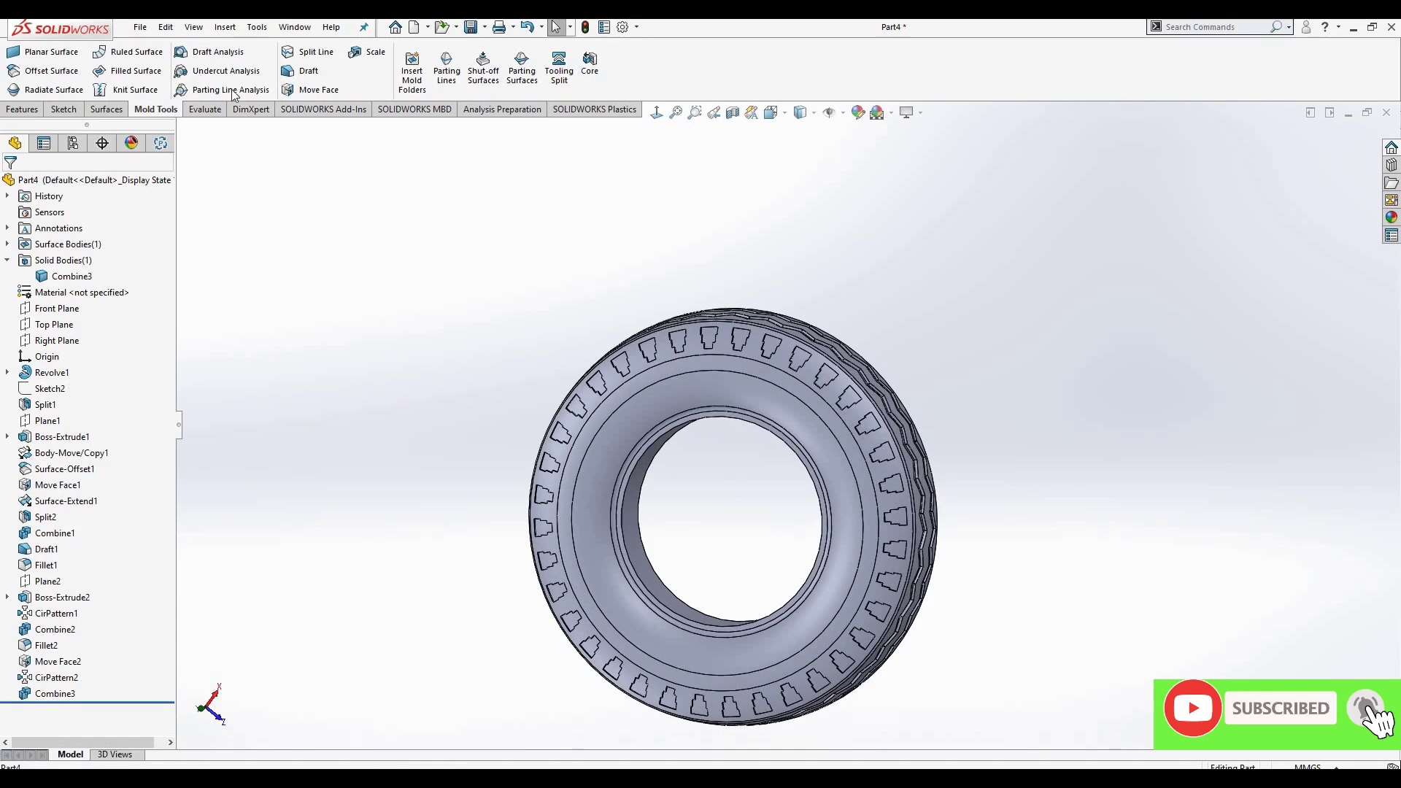
left_click(22, 109)
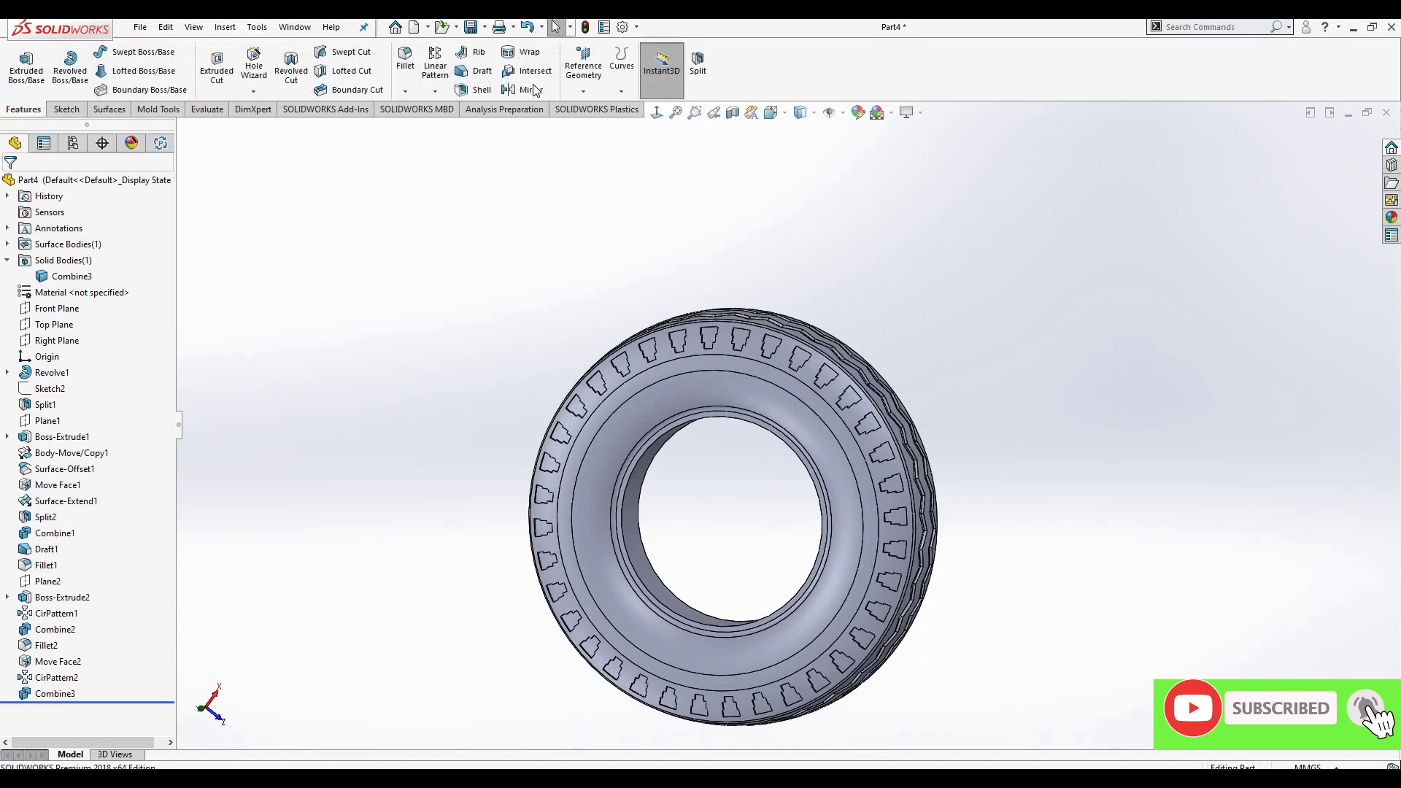
- Start a Mirror feature using the tire's side face as the mirror plane
left_click(525, 89)
scroll(938, 487, "up", 5)
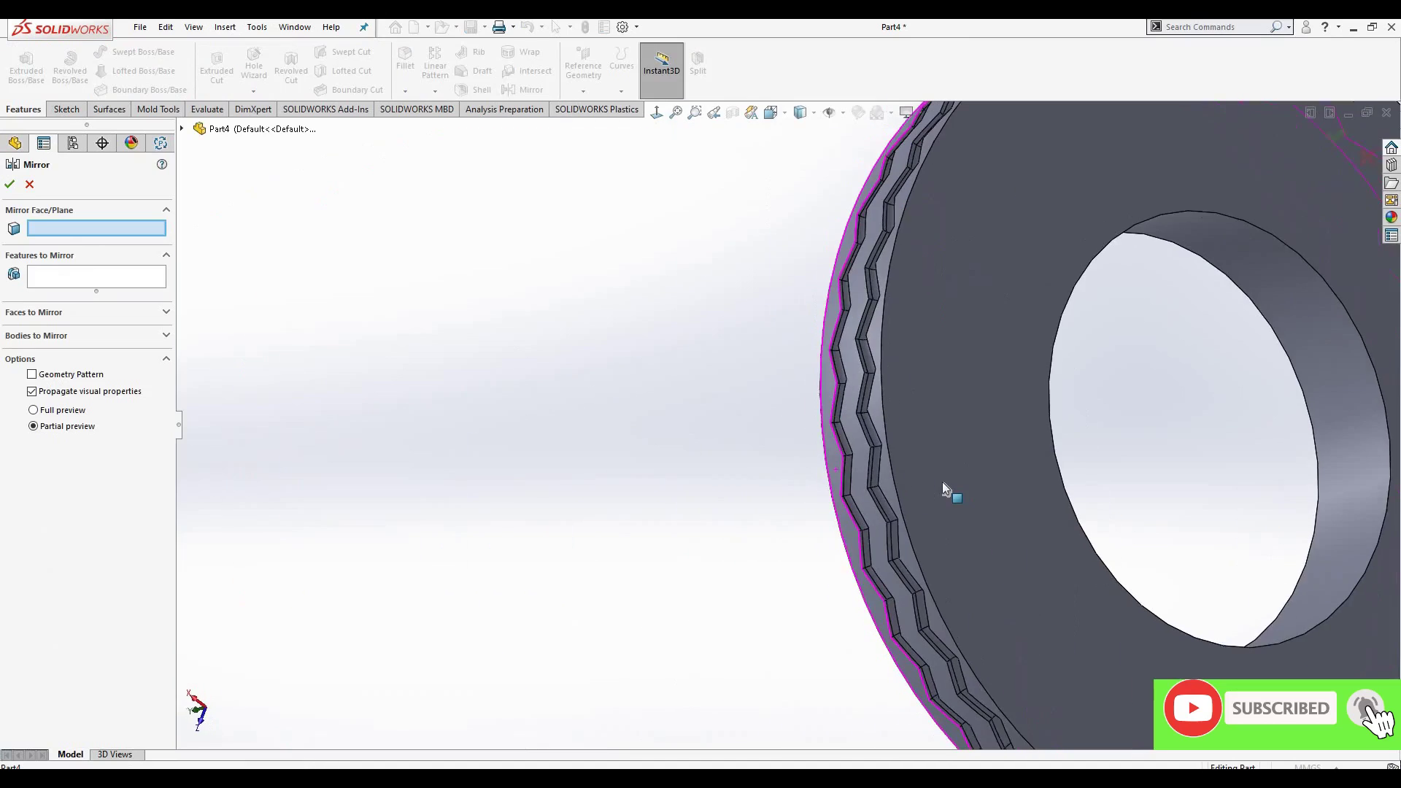
left_click(943, 482)
scroll(912, 504, "down", 5)
middle_click_drag(975, 431, 876, 452)
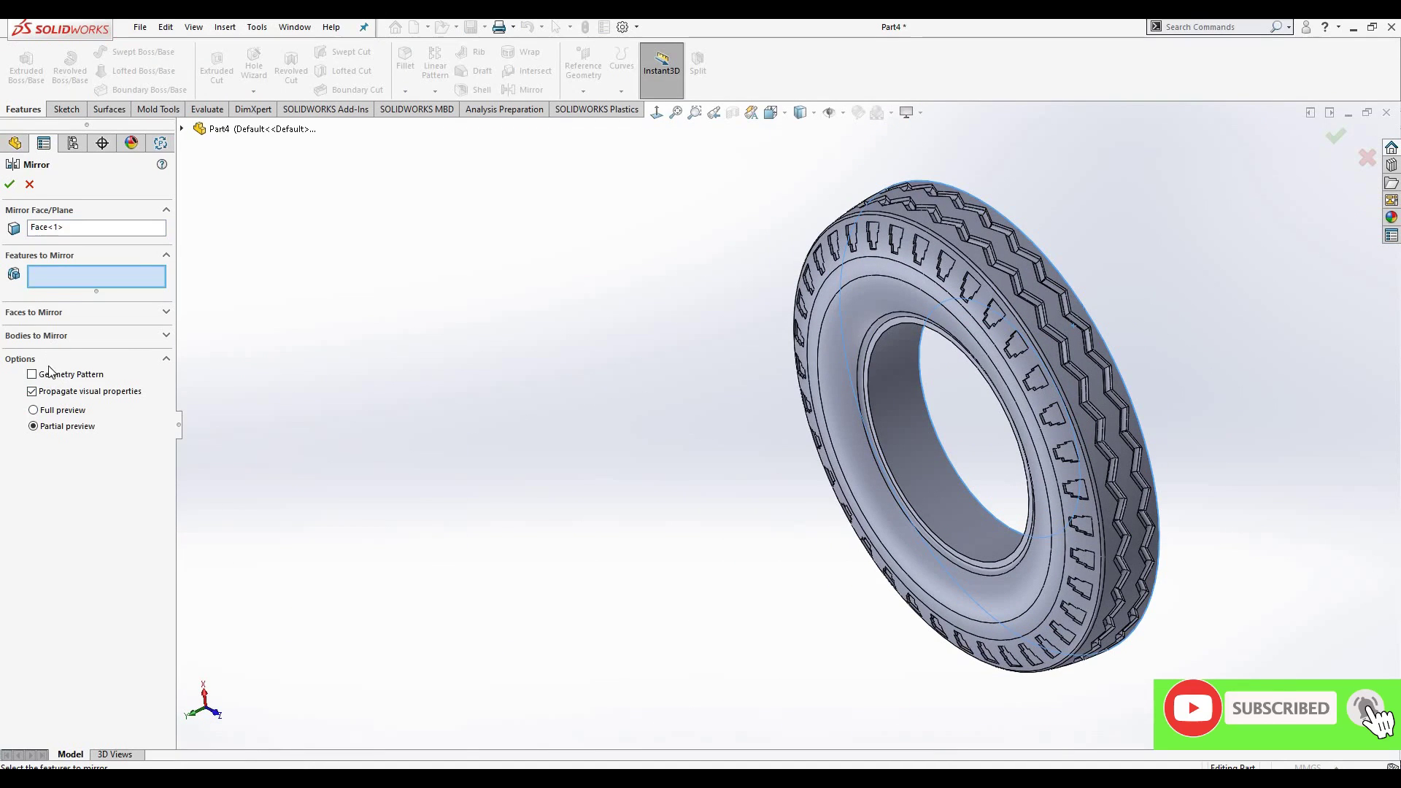
- Choose the Combine3 tire body as the body to mirror
left_click(44, 335)
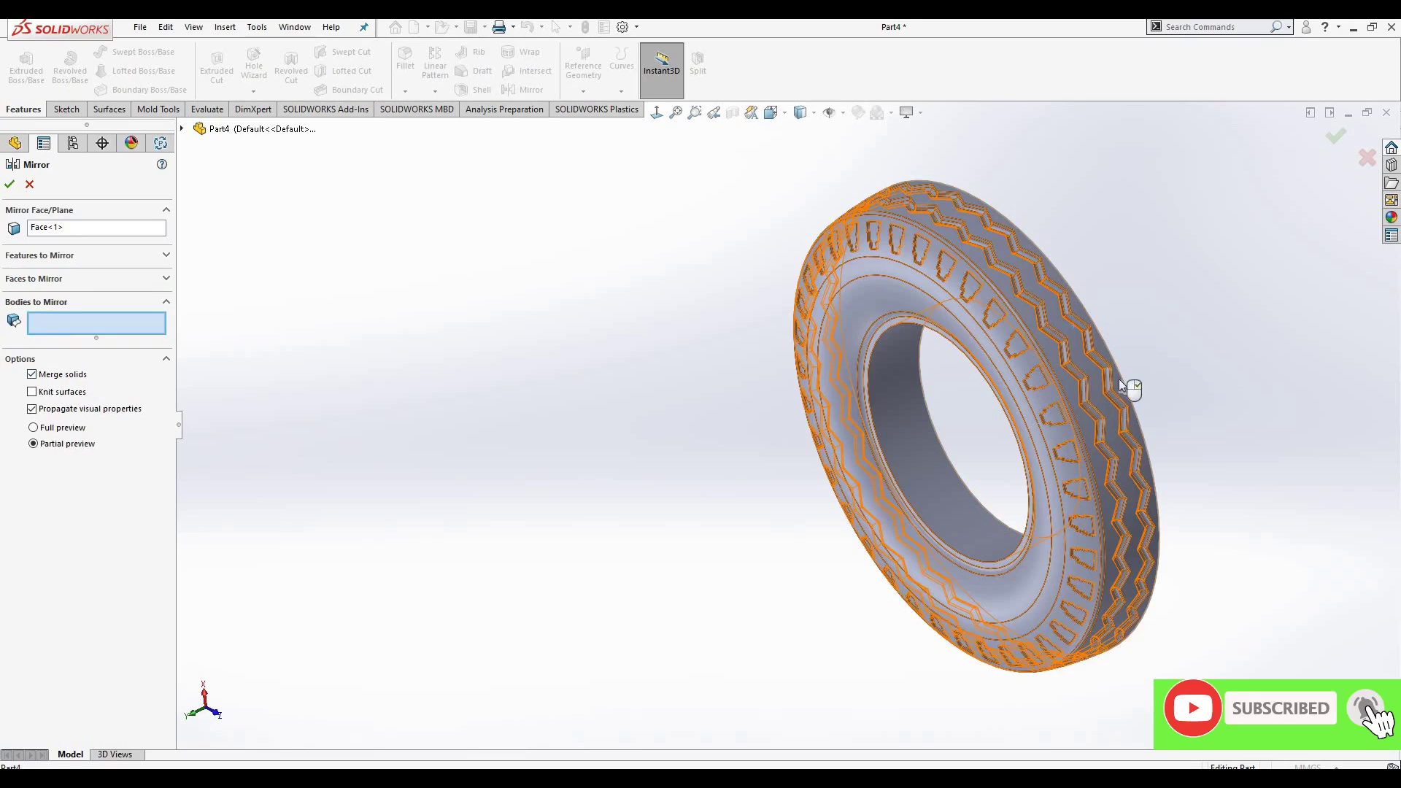
left_click(1129, 362)
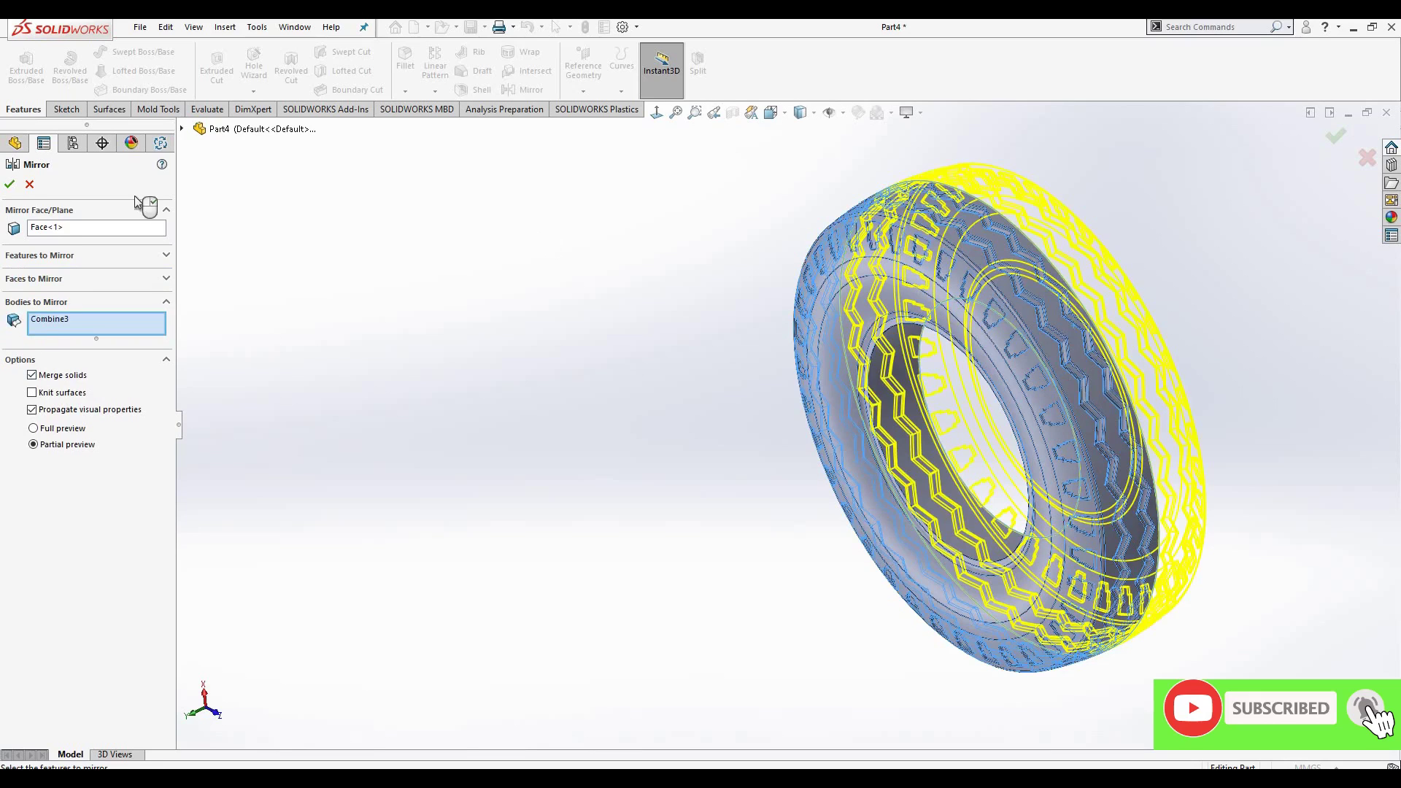
left_click(9, 185)
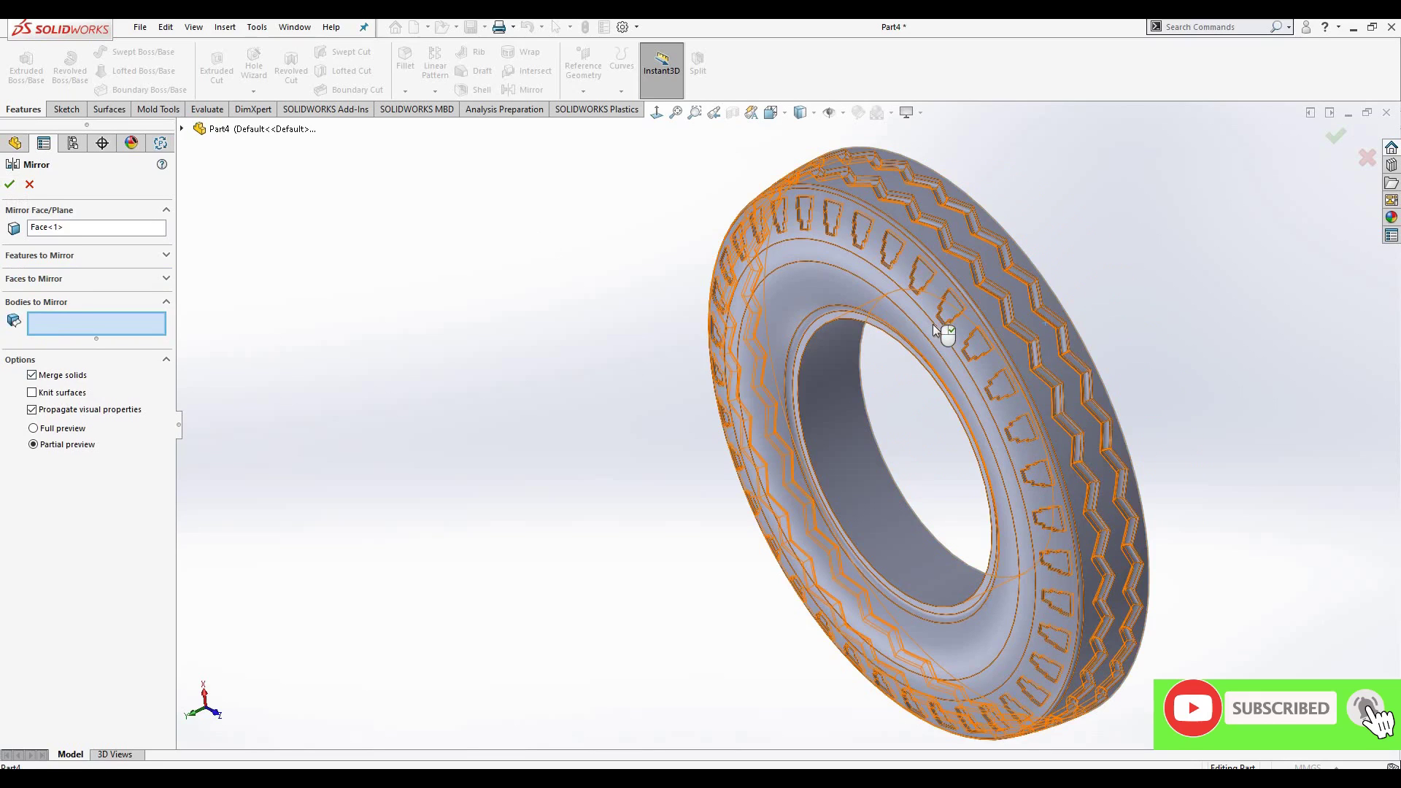
left_click(933, 324)
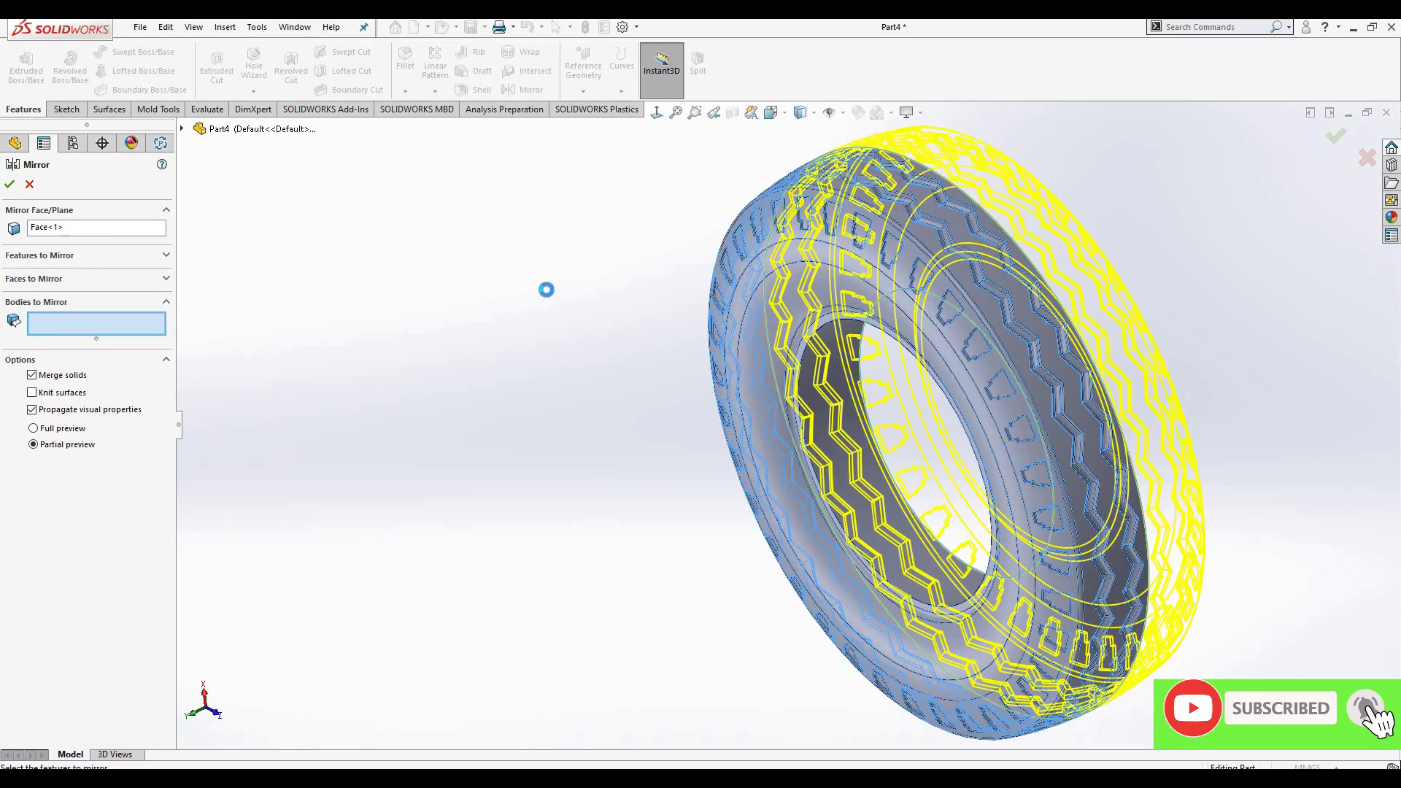